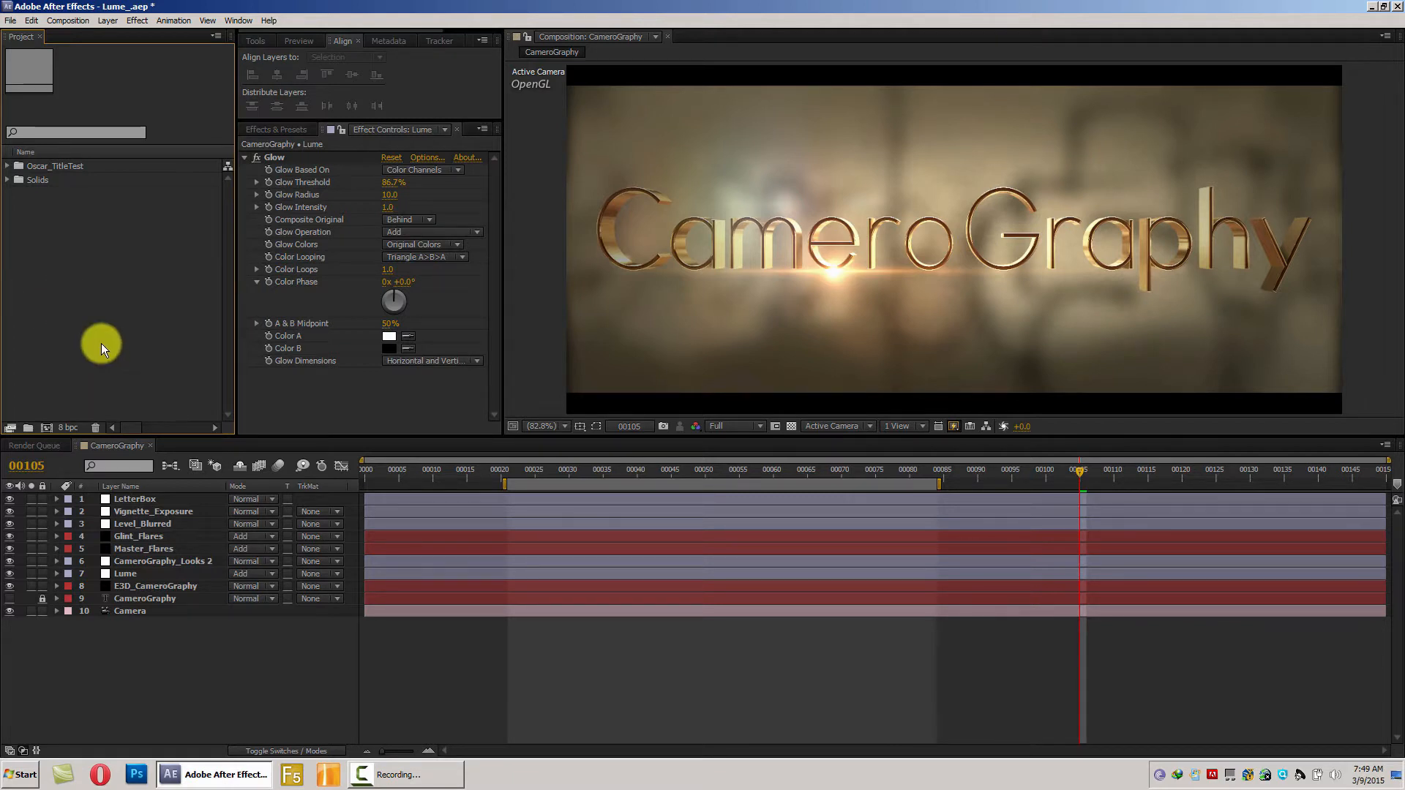
- Create a project folder named CameroGraphy with a subfolder named Compositions inside it
click(30, 427)
text(C)
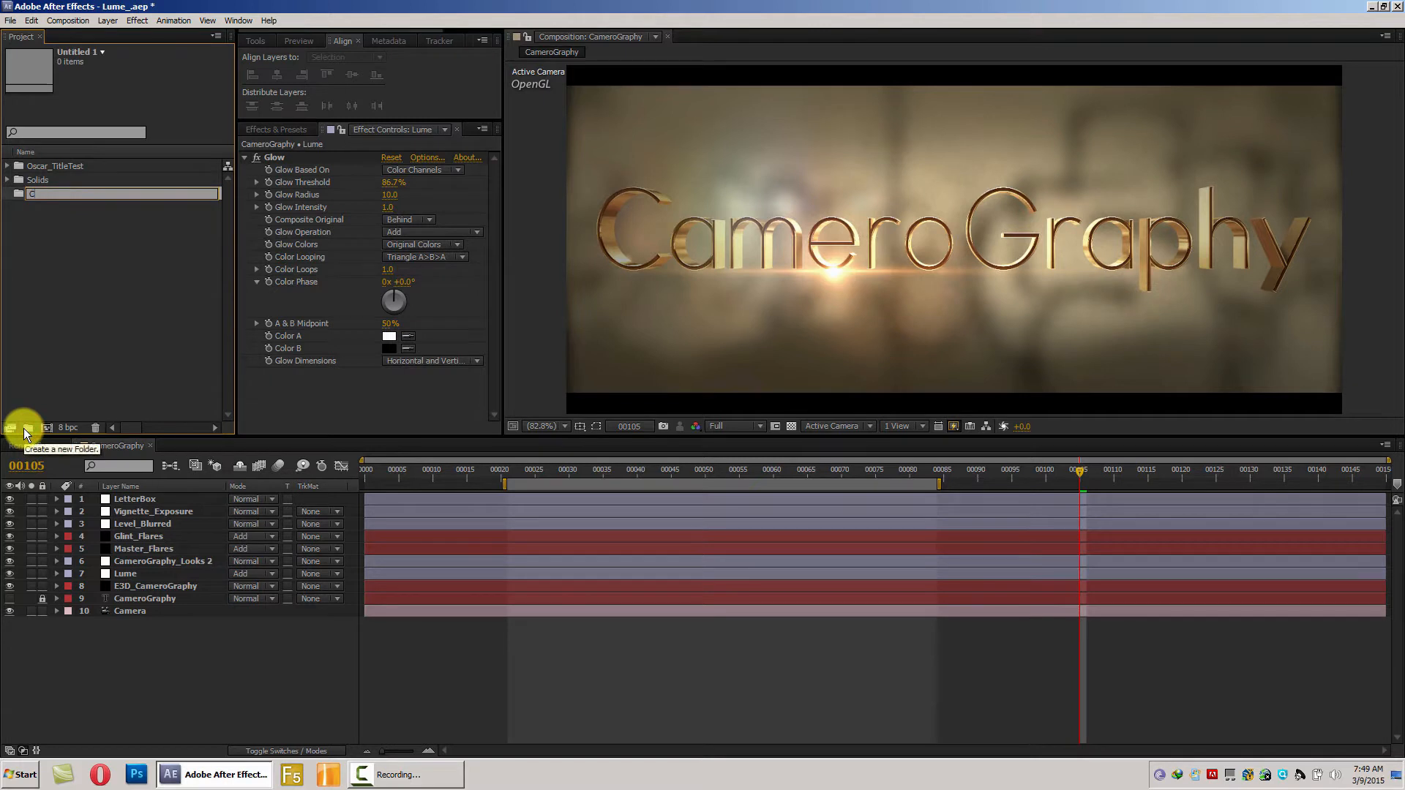
text(ameroGraphy)
key(Return)
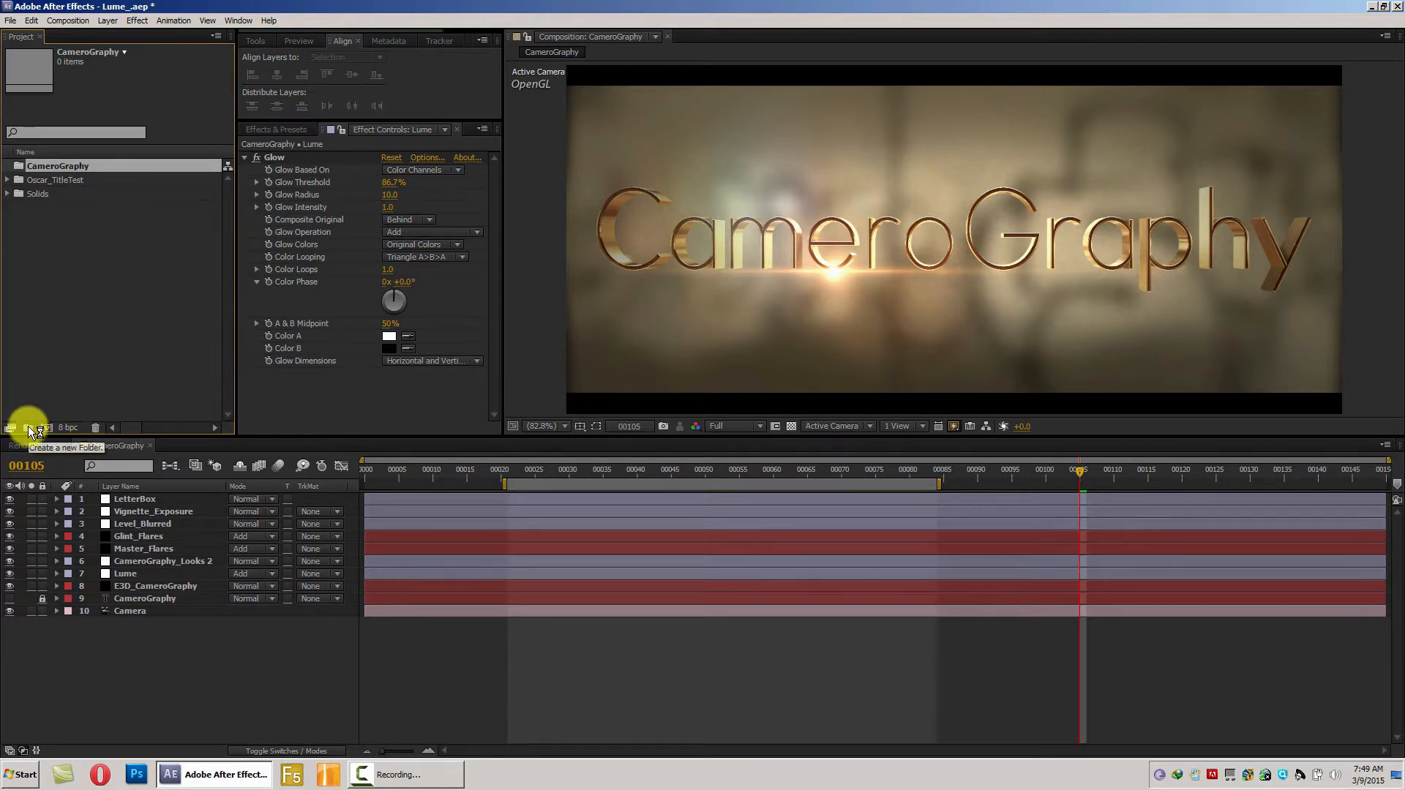
click(28, 427)
text(Compositions)
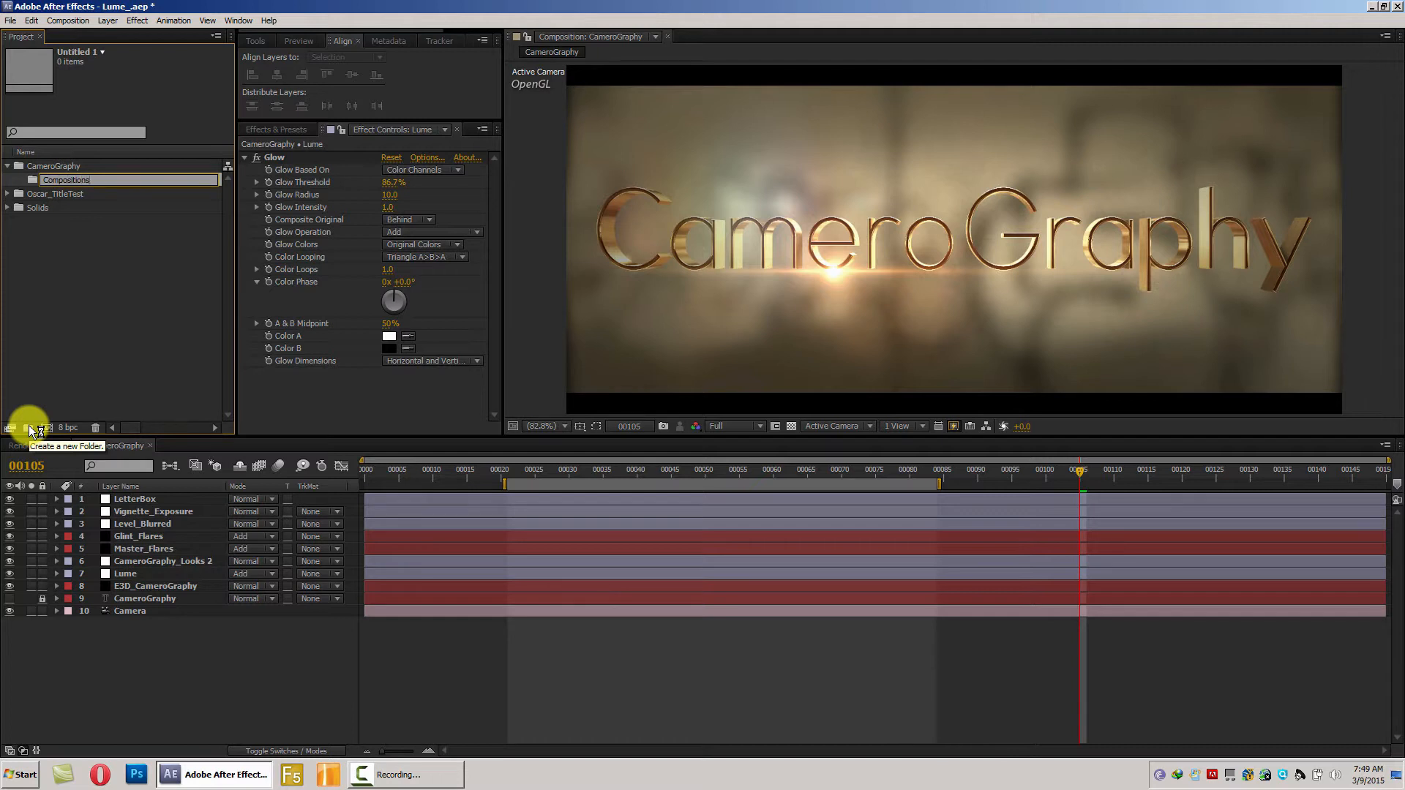
key(Return)
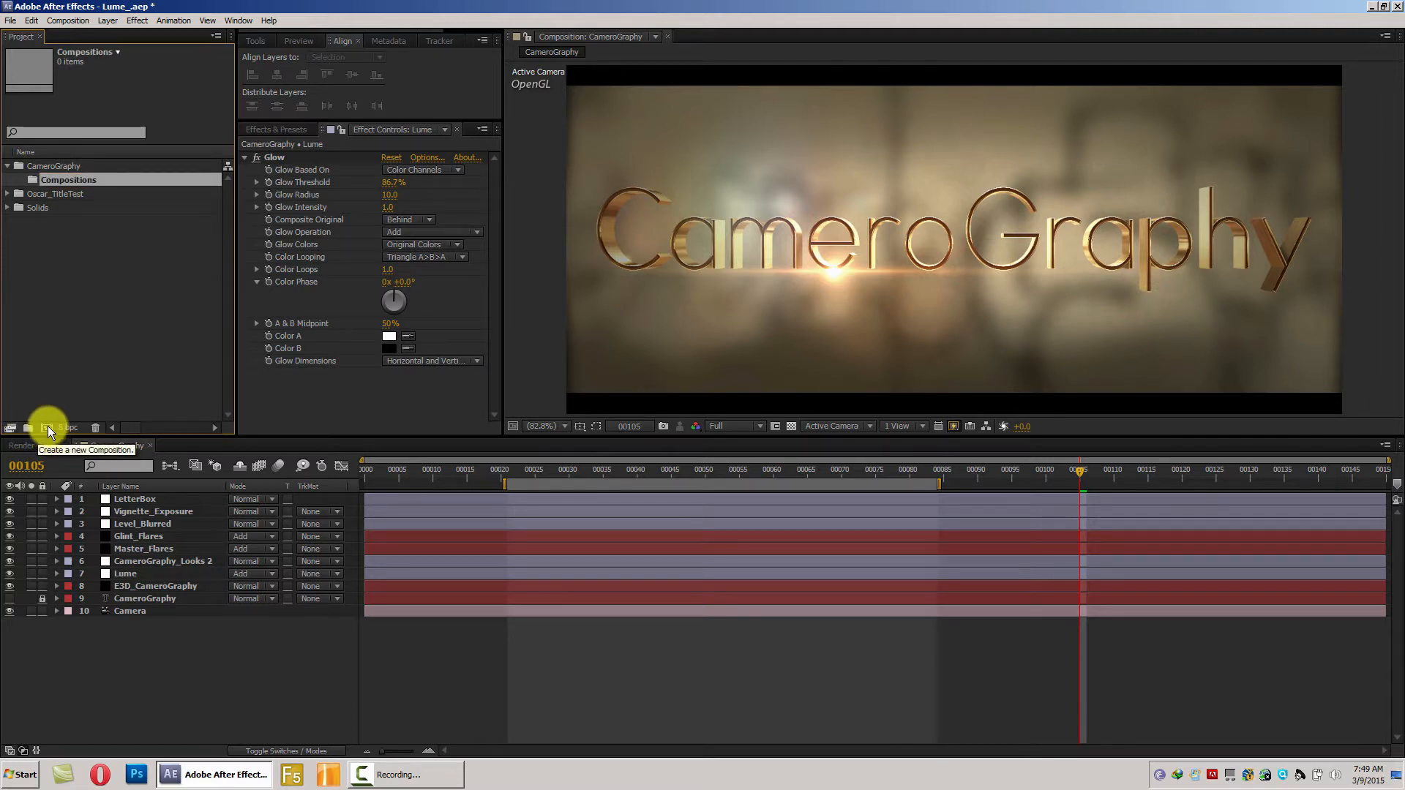
- Create a composition named CameroGraphy_Composition in the Compositions folder, 1280 × 720 px, 30 fps, 150 frames long
click(47, 426)
text(CameroGraphy)
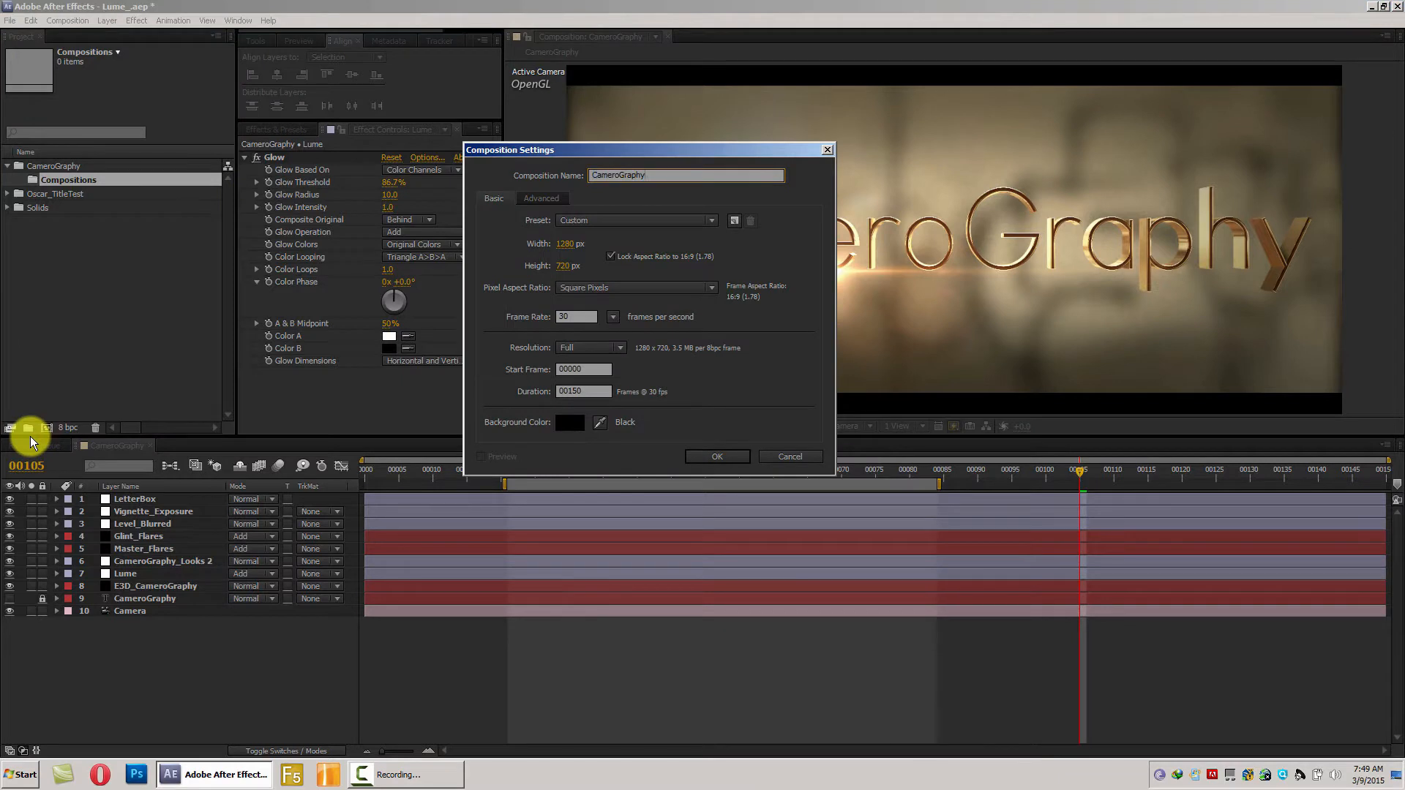
text(_Composition)
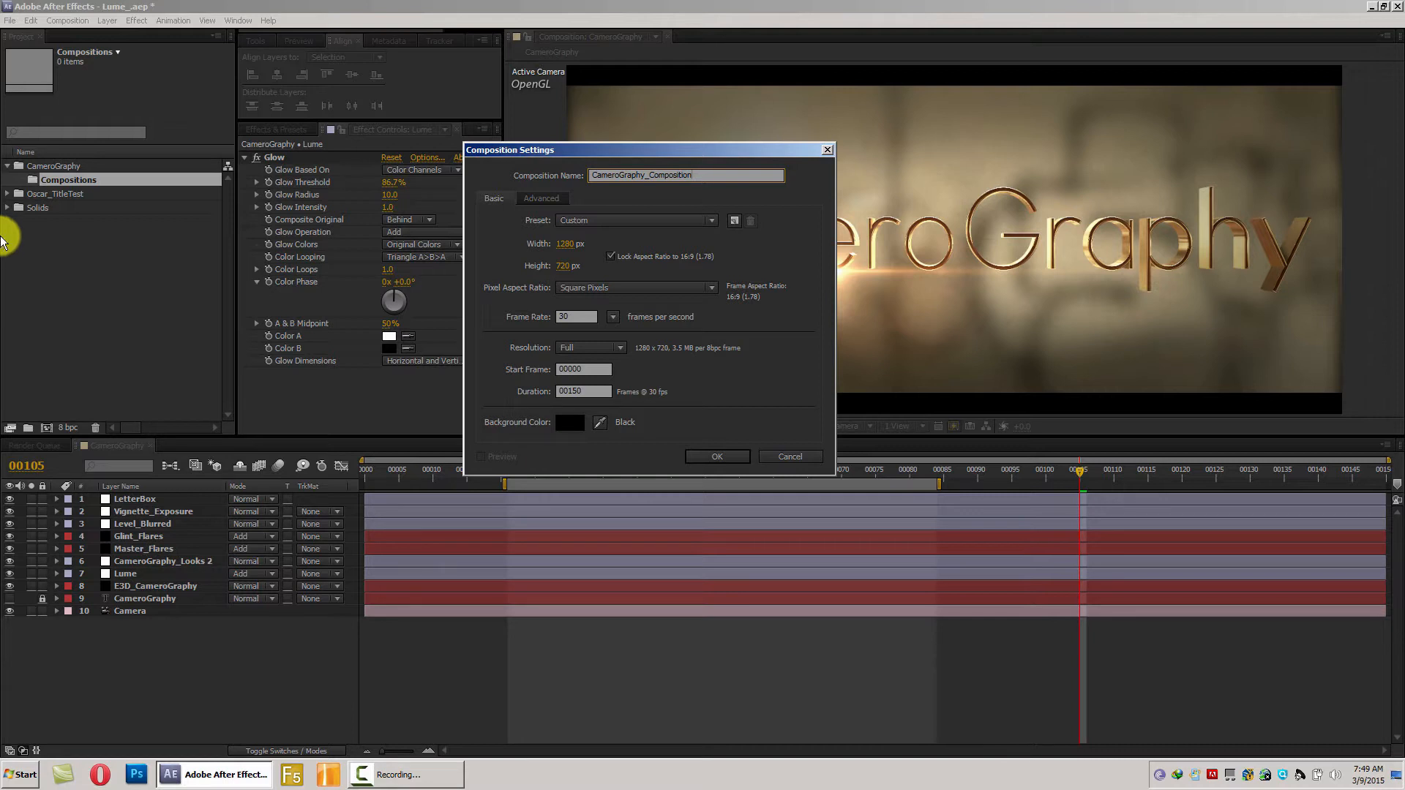
click(568, 317)
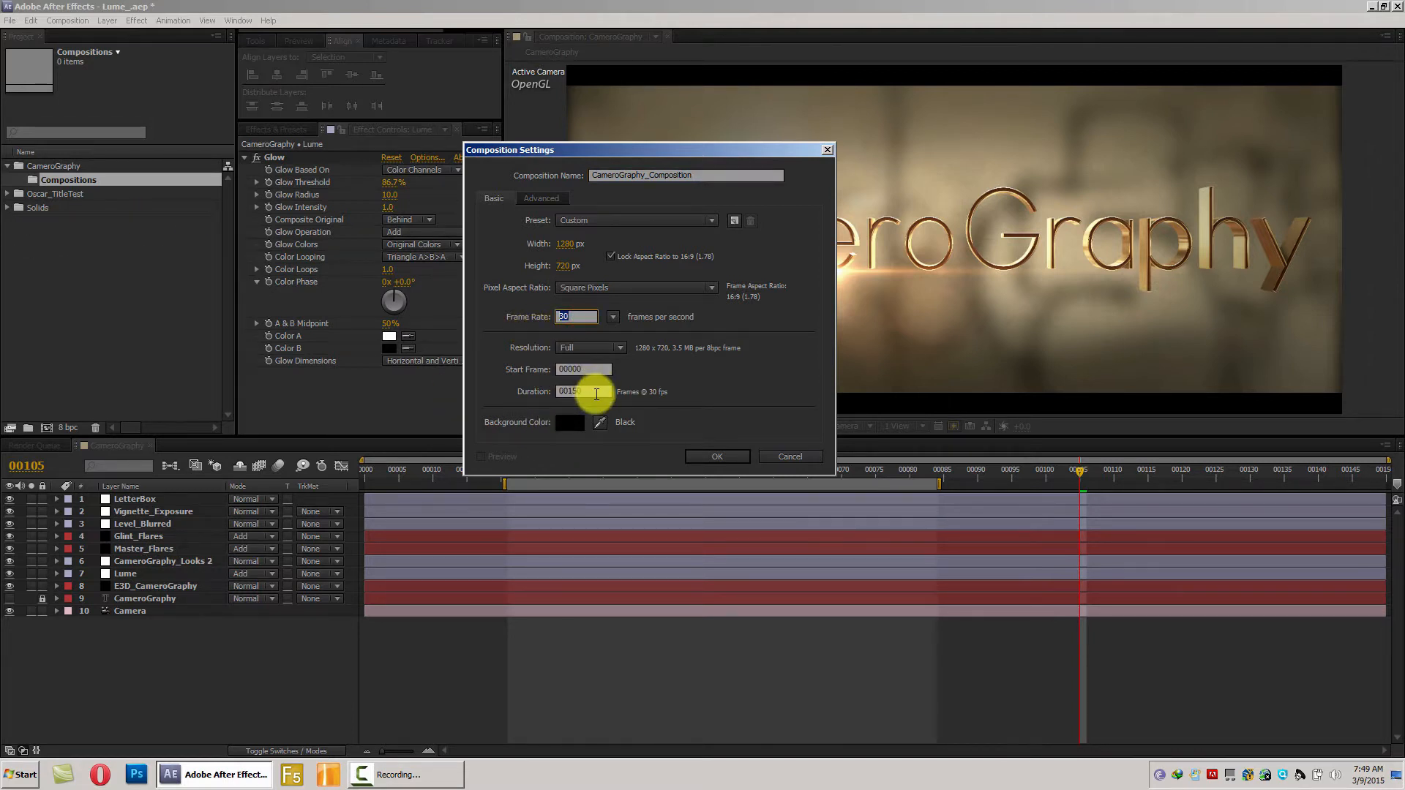
click(732, 455)
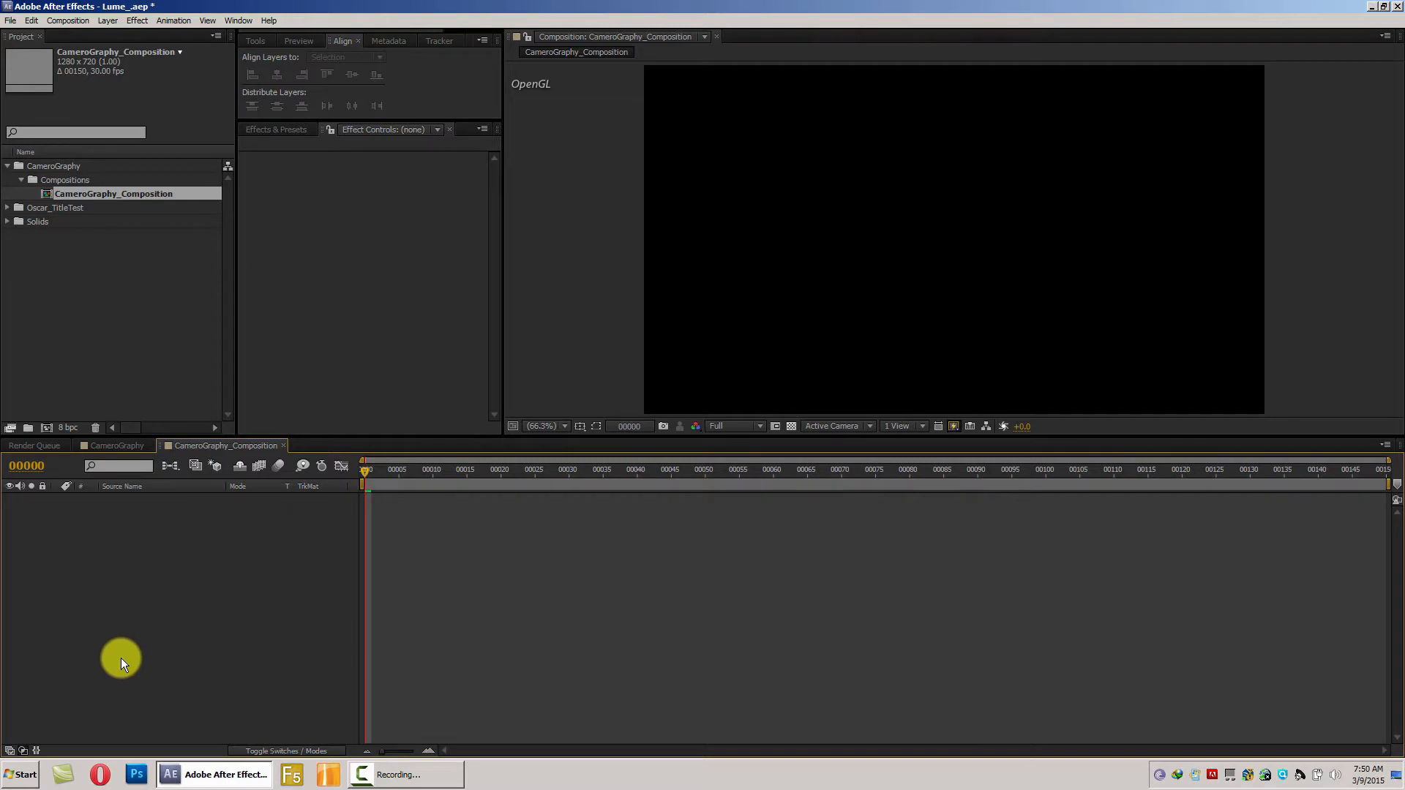
- Add a text layer reading CameroGraphy and close the floating paragraph settings
click(107, 21)
mouse_move(113, 34)
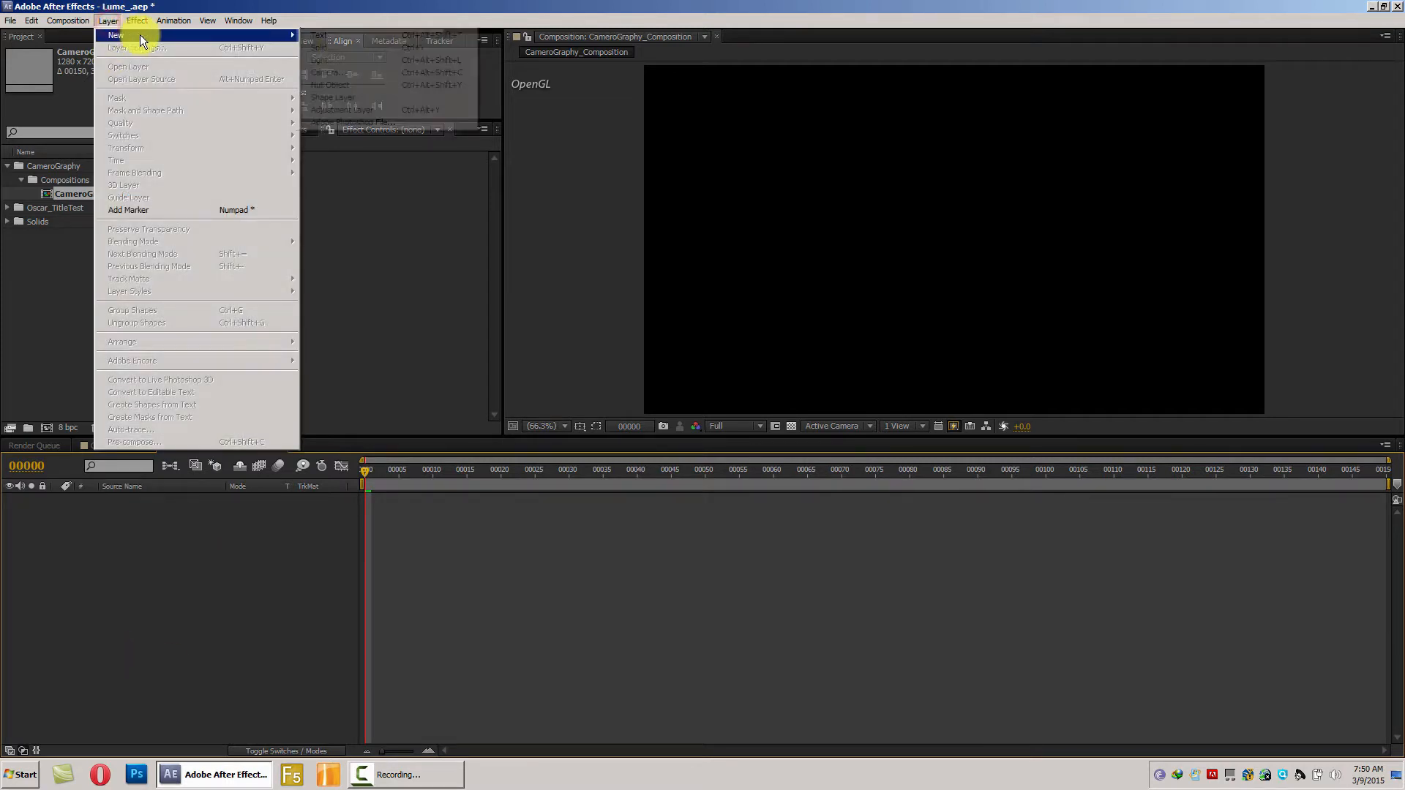
click(413, 37)
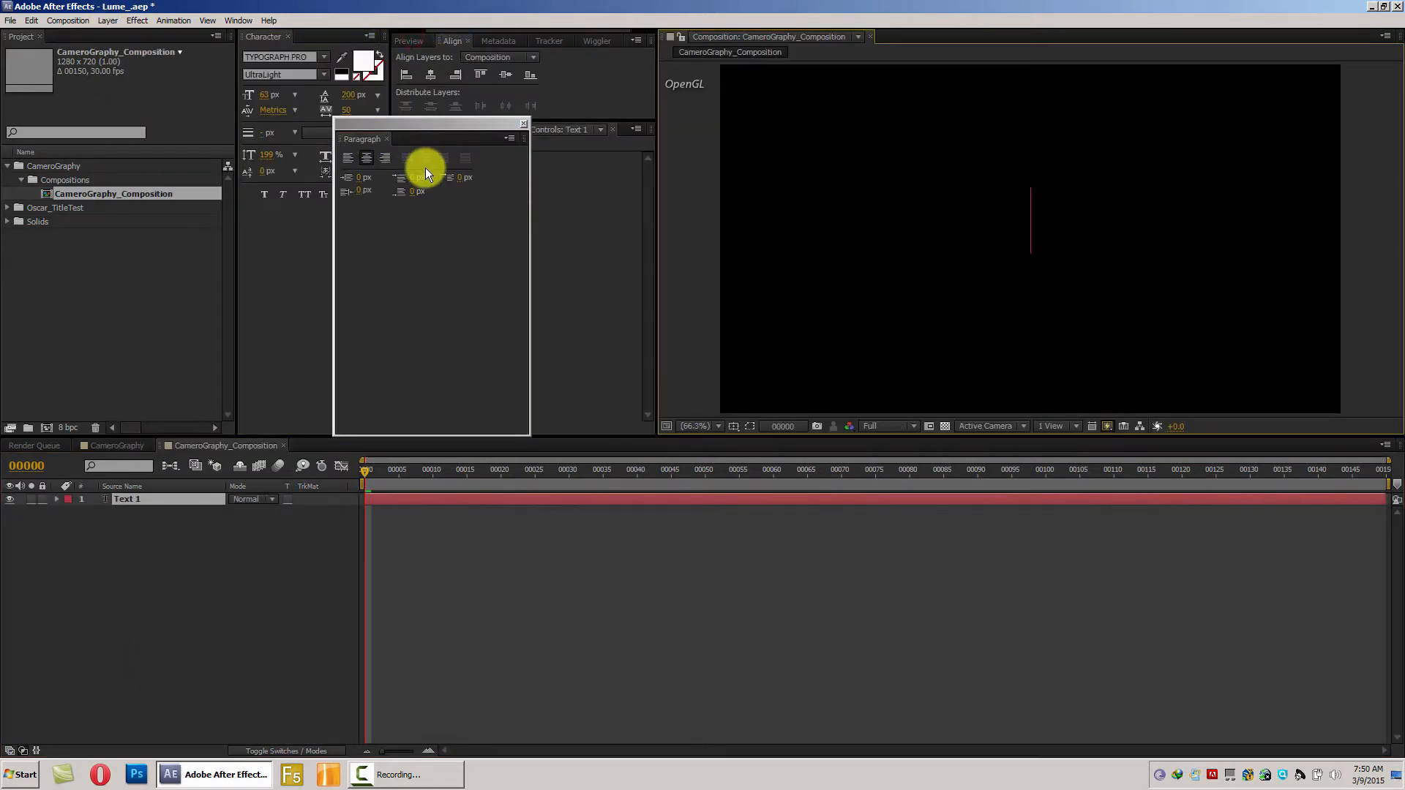
text(CameroGraphy)
click(524, 124)
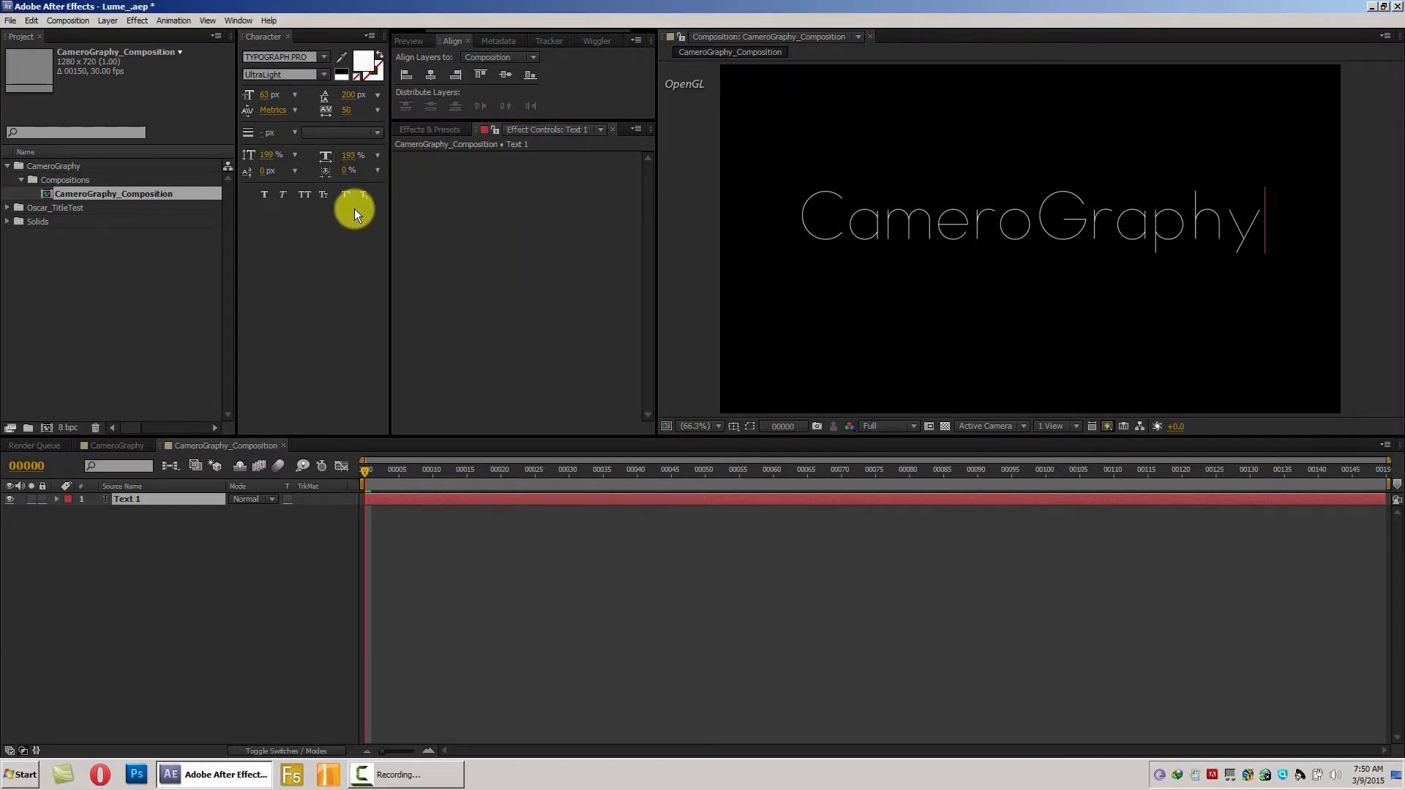
click(325, 74)
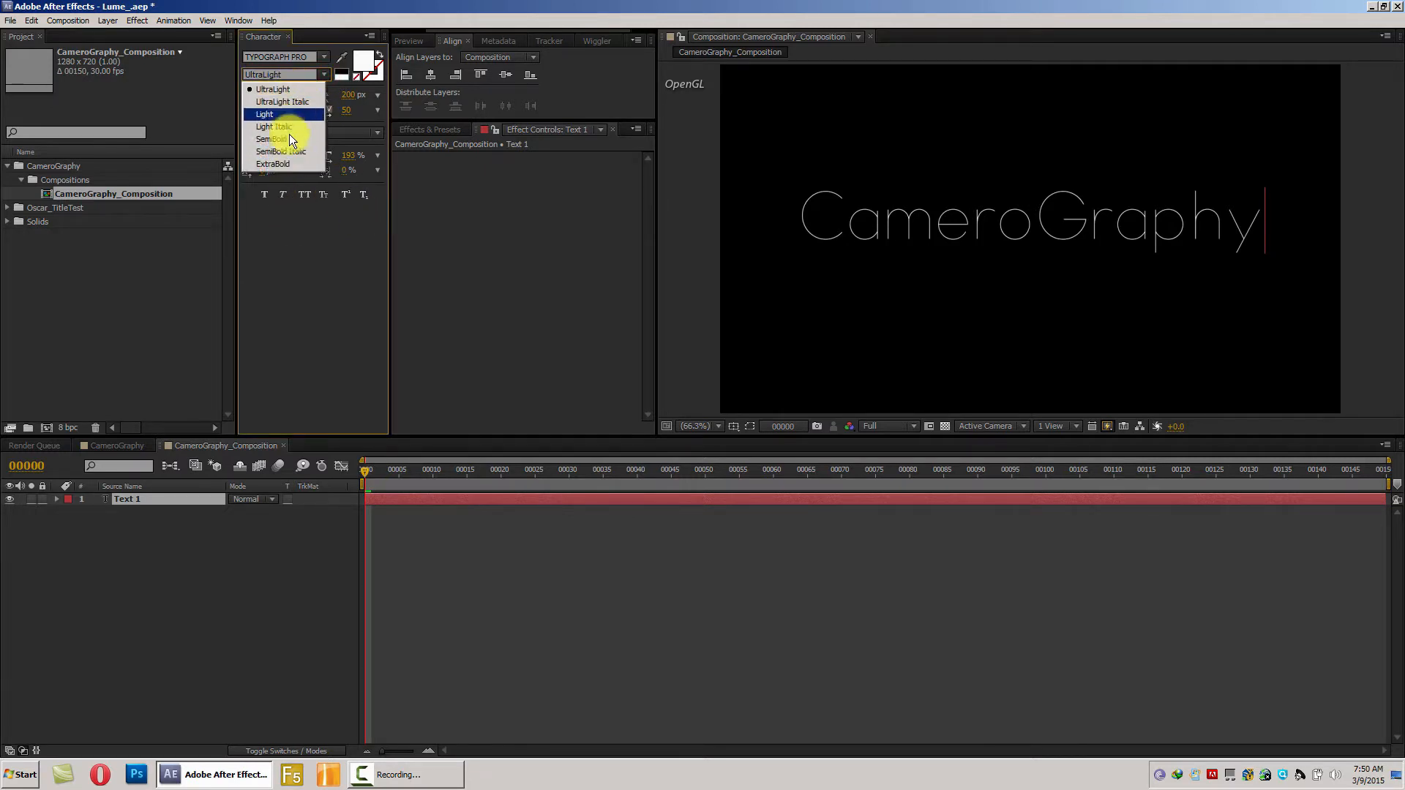
click(133, 295)
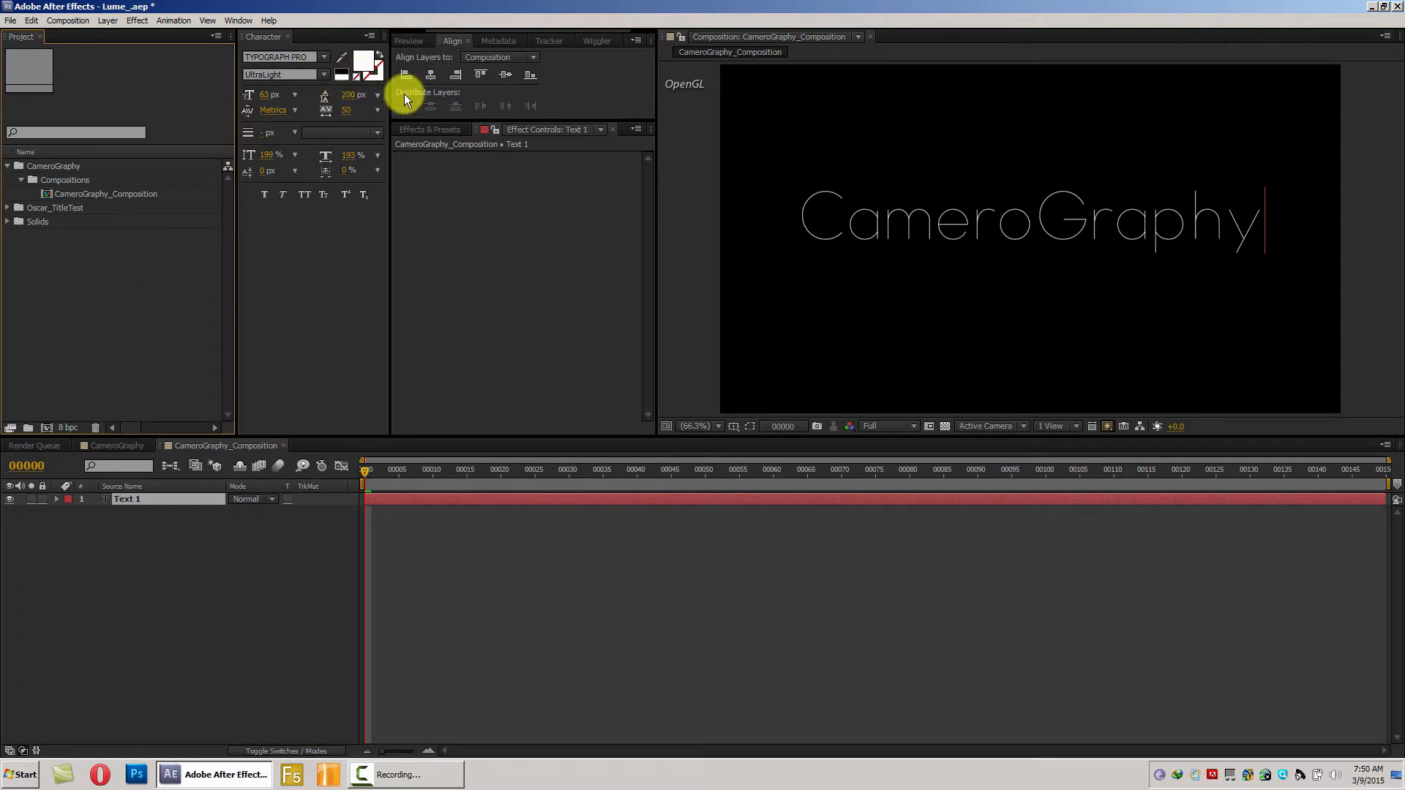
- Finish the text entry and center the CameroGraphy text layer horizontally and vertically in the composition
click(288, 38)
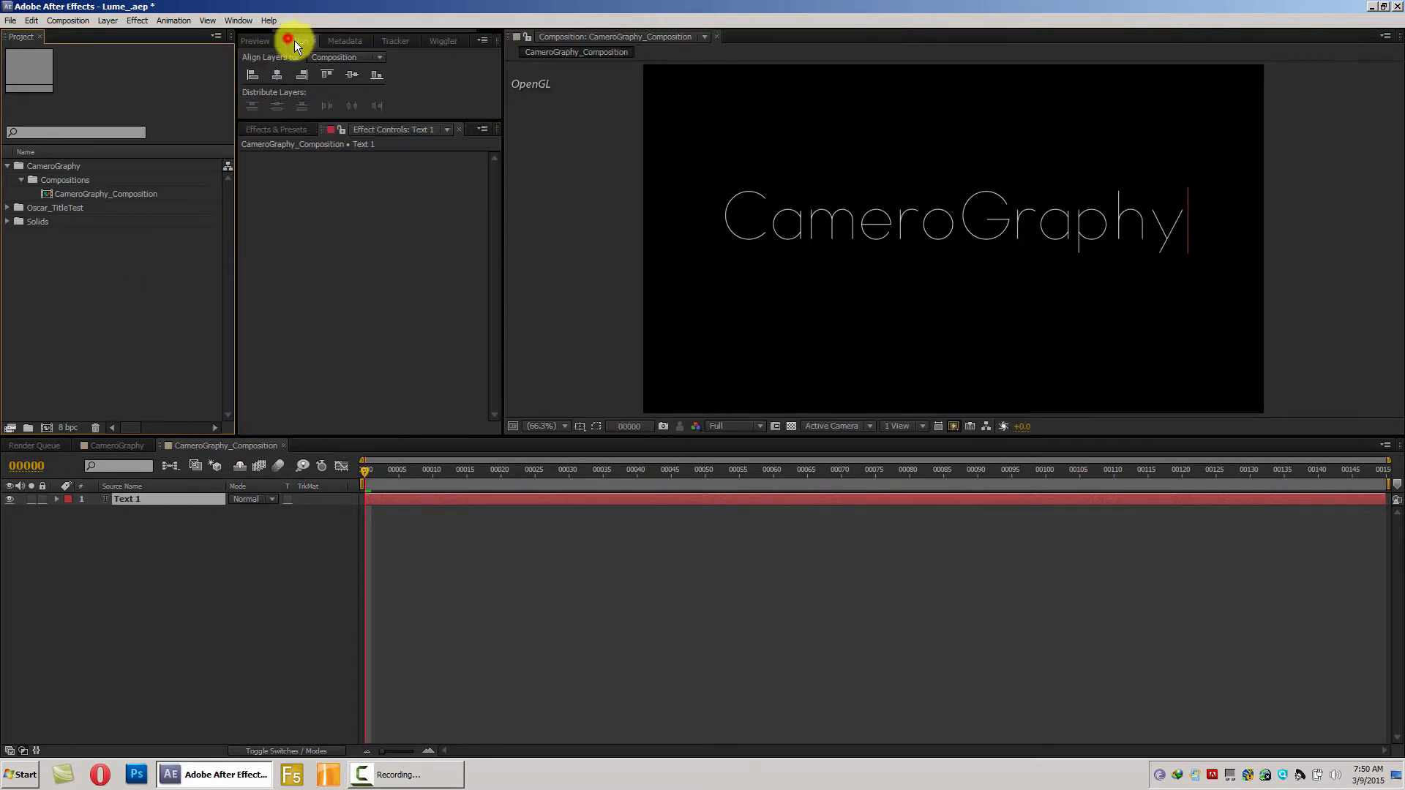
click(252, 40)
drag(286, 29, 231, 28)
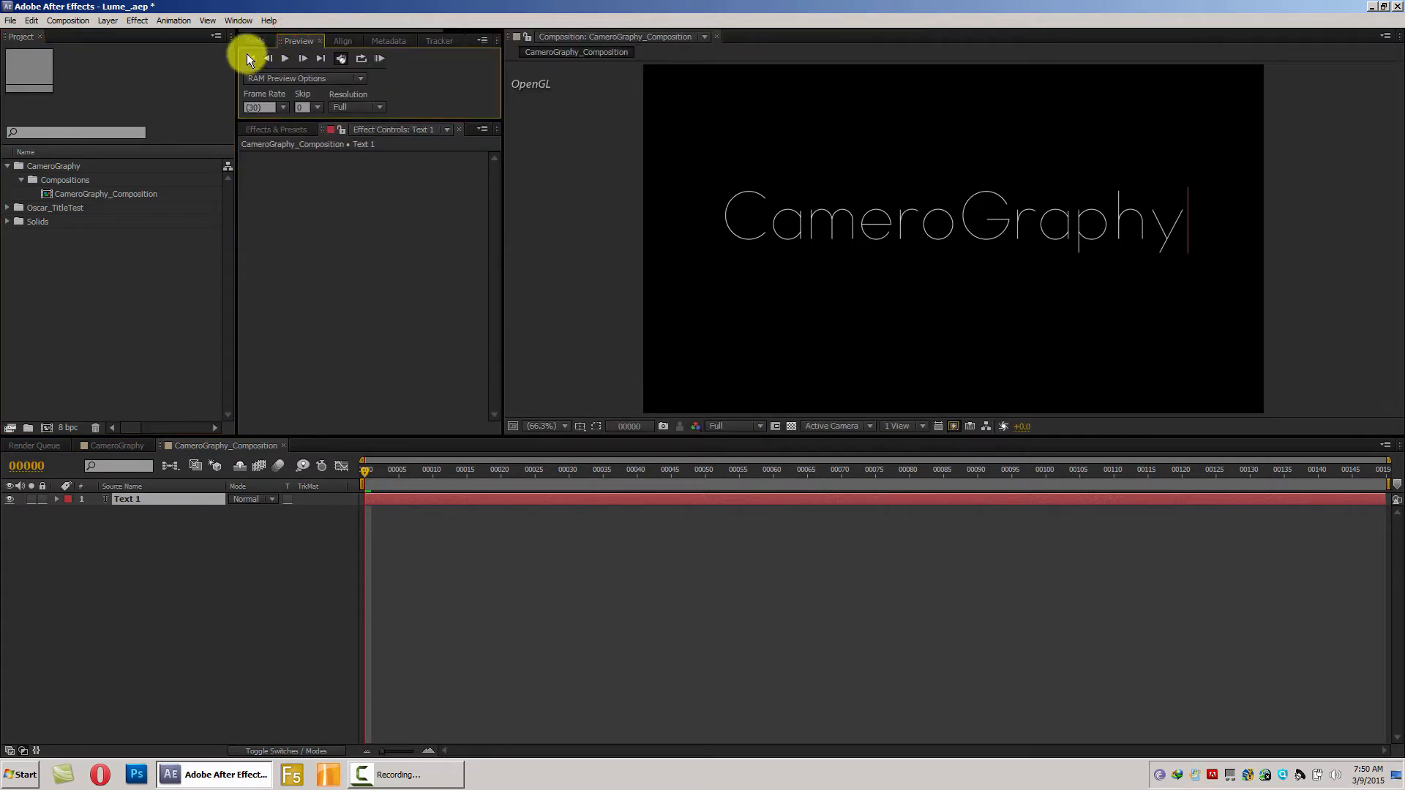
click(252, 41)
click(249, 57)
click(340, 40)
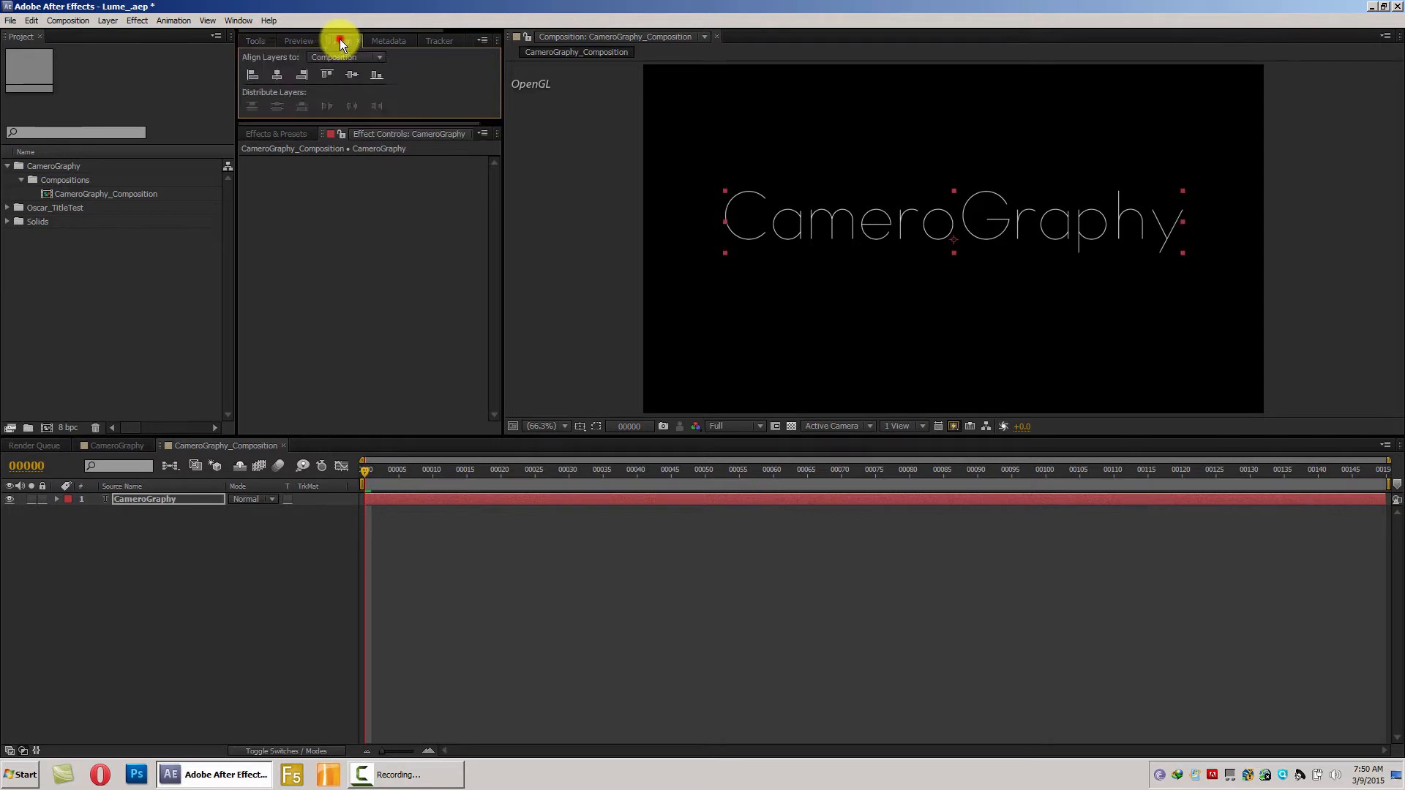
click(281, 75)
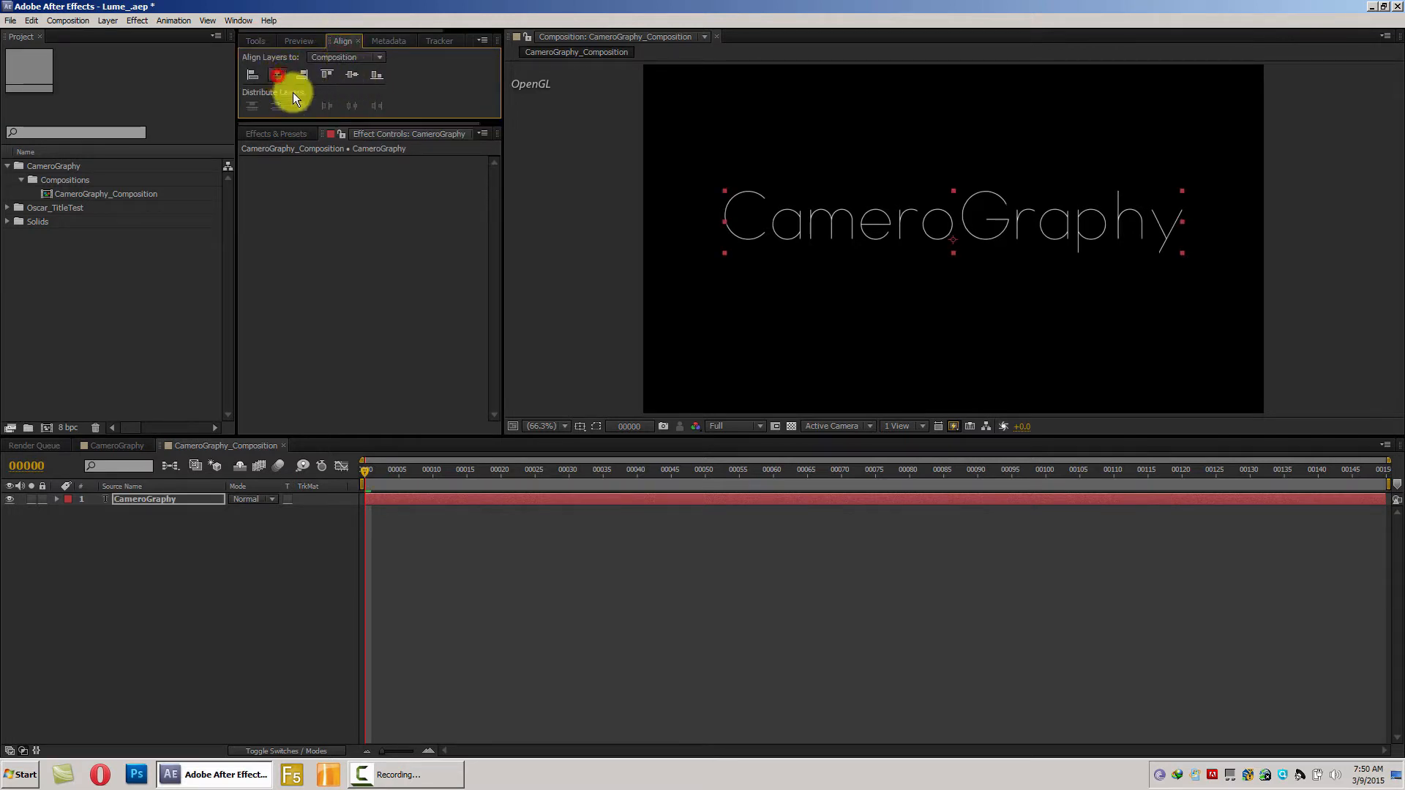
click(352, 78)
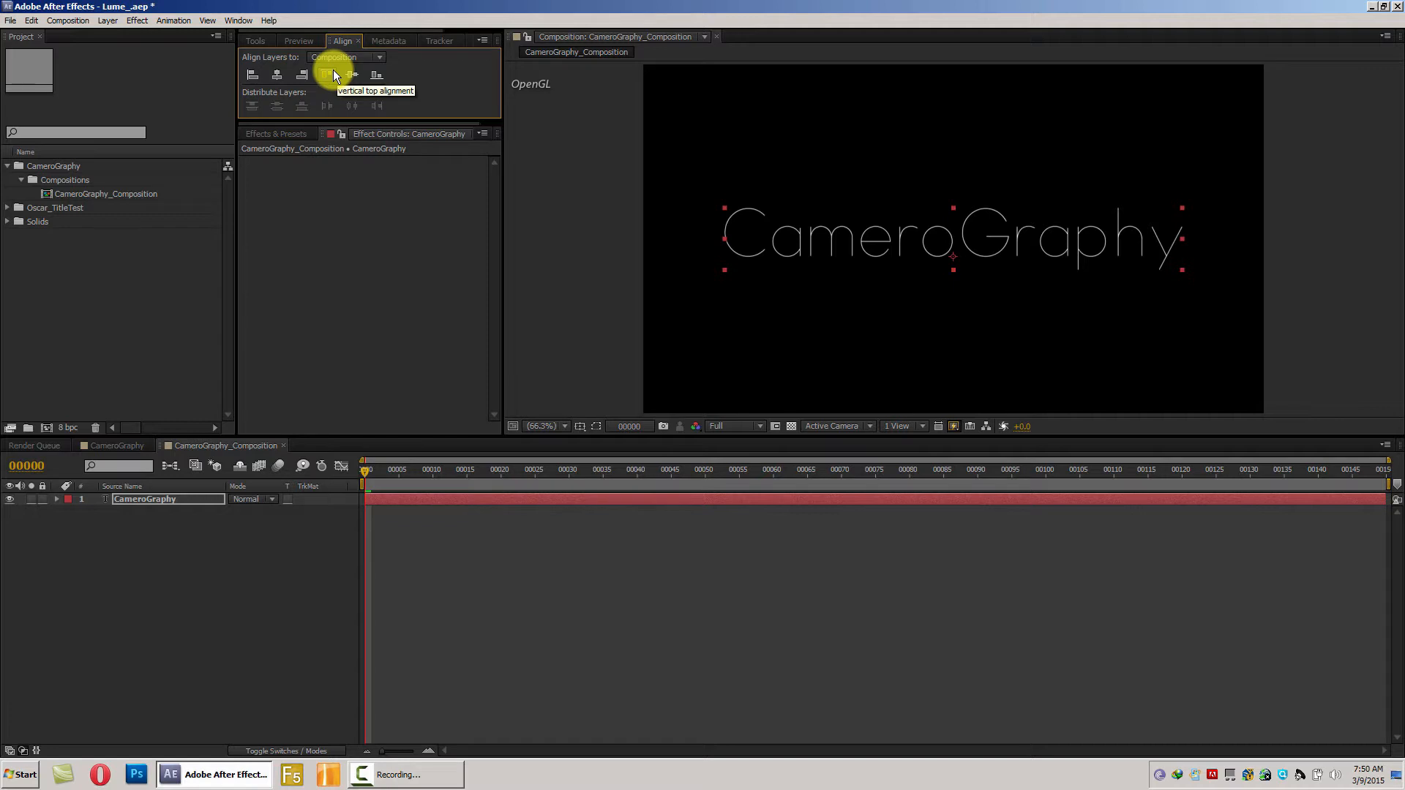
click(956, 240)
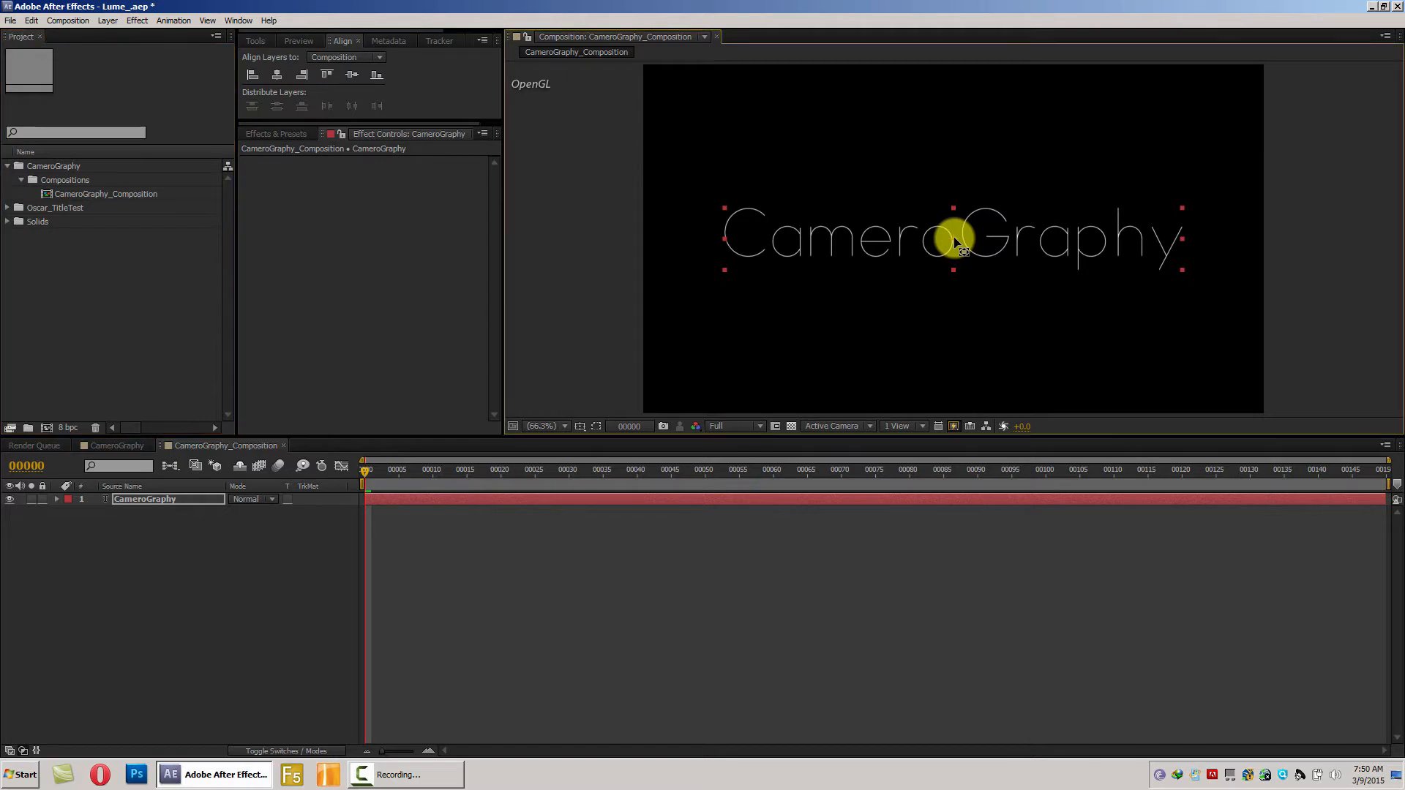
- Create a black comp-size solid named CameroGraphy_E3D with the aspect ratio locked to 16:9
click(161, 573)
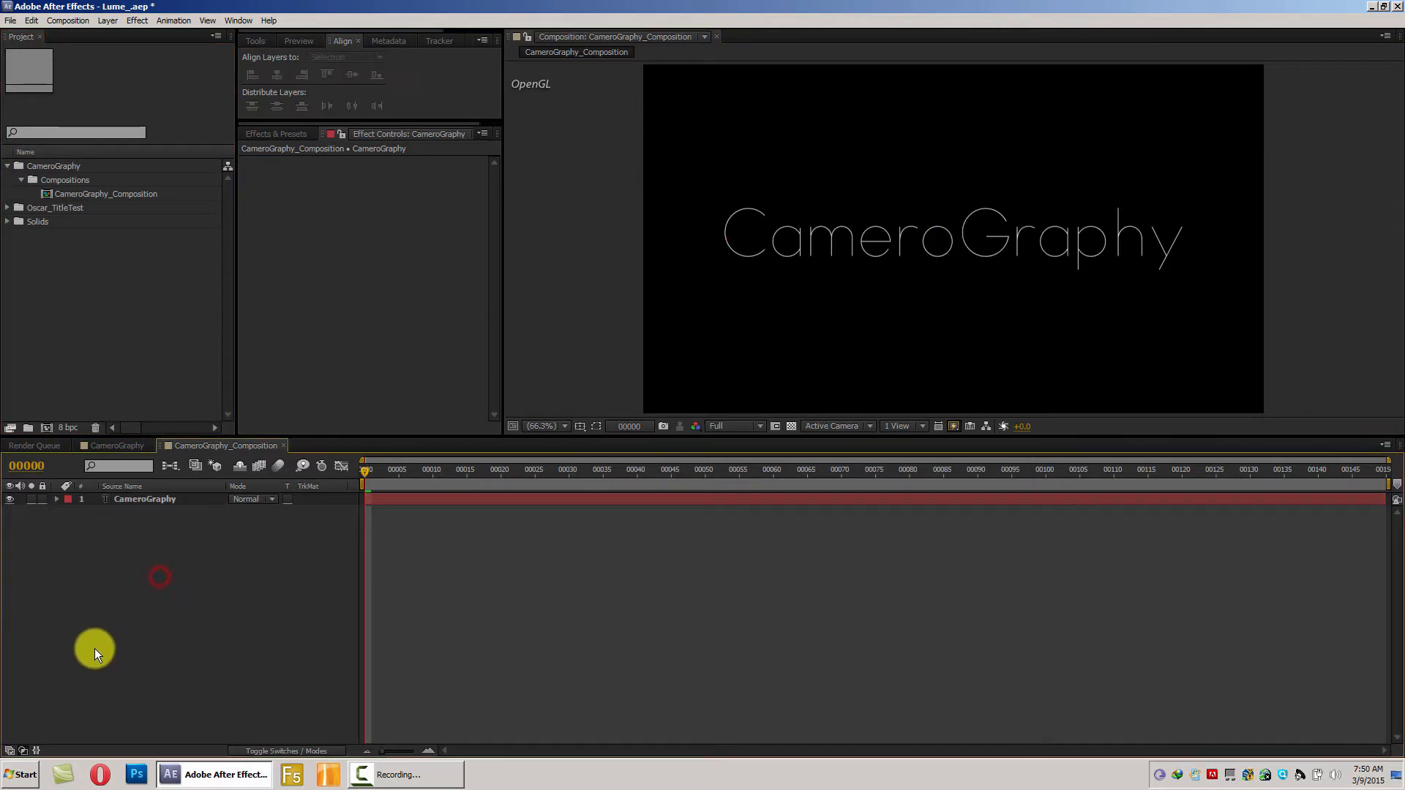
right_click(94, 648)
click(128, 532)
click(300, 564)
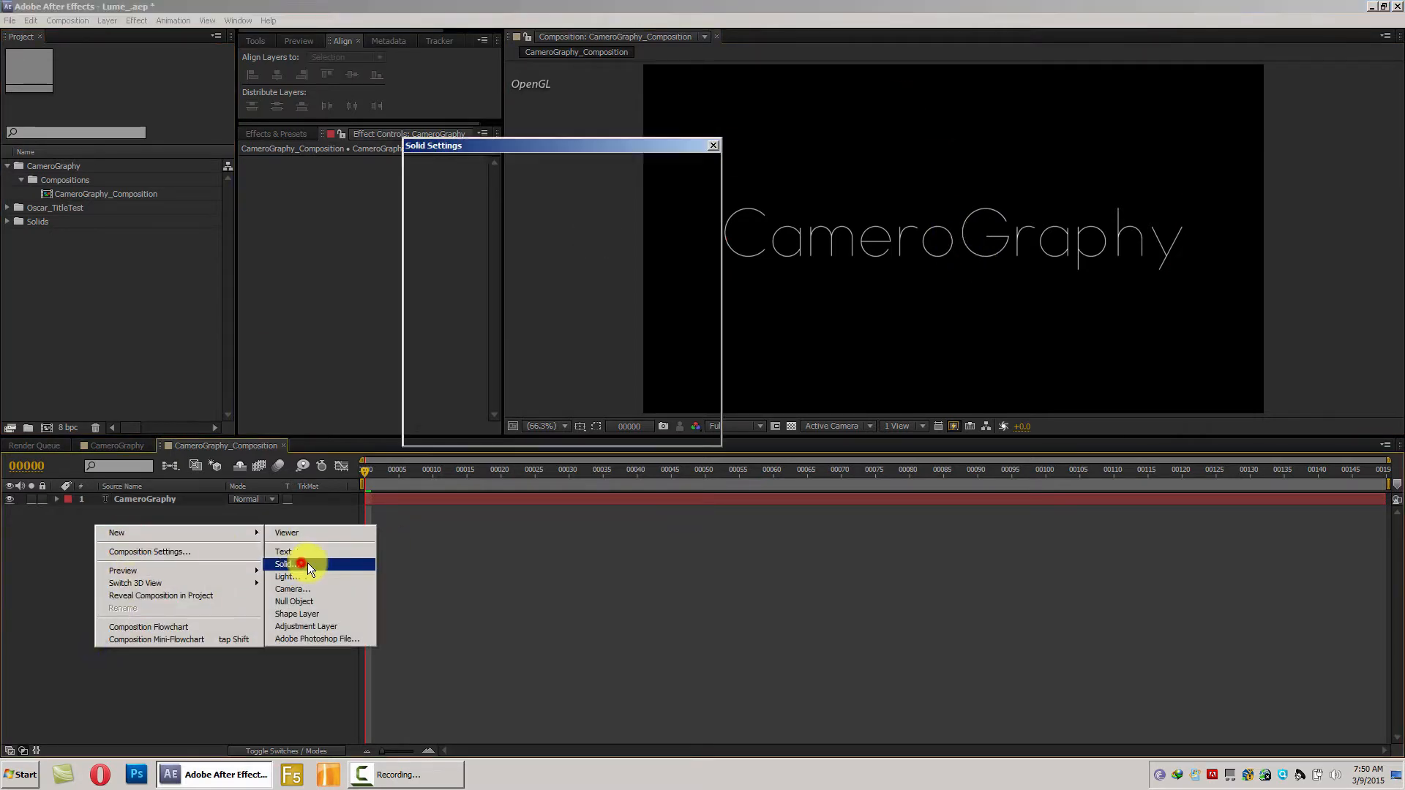
text(CameroGraphy)
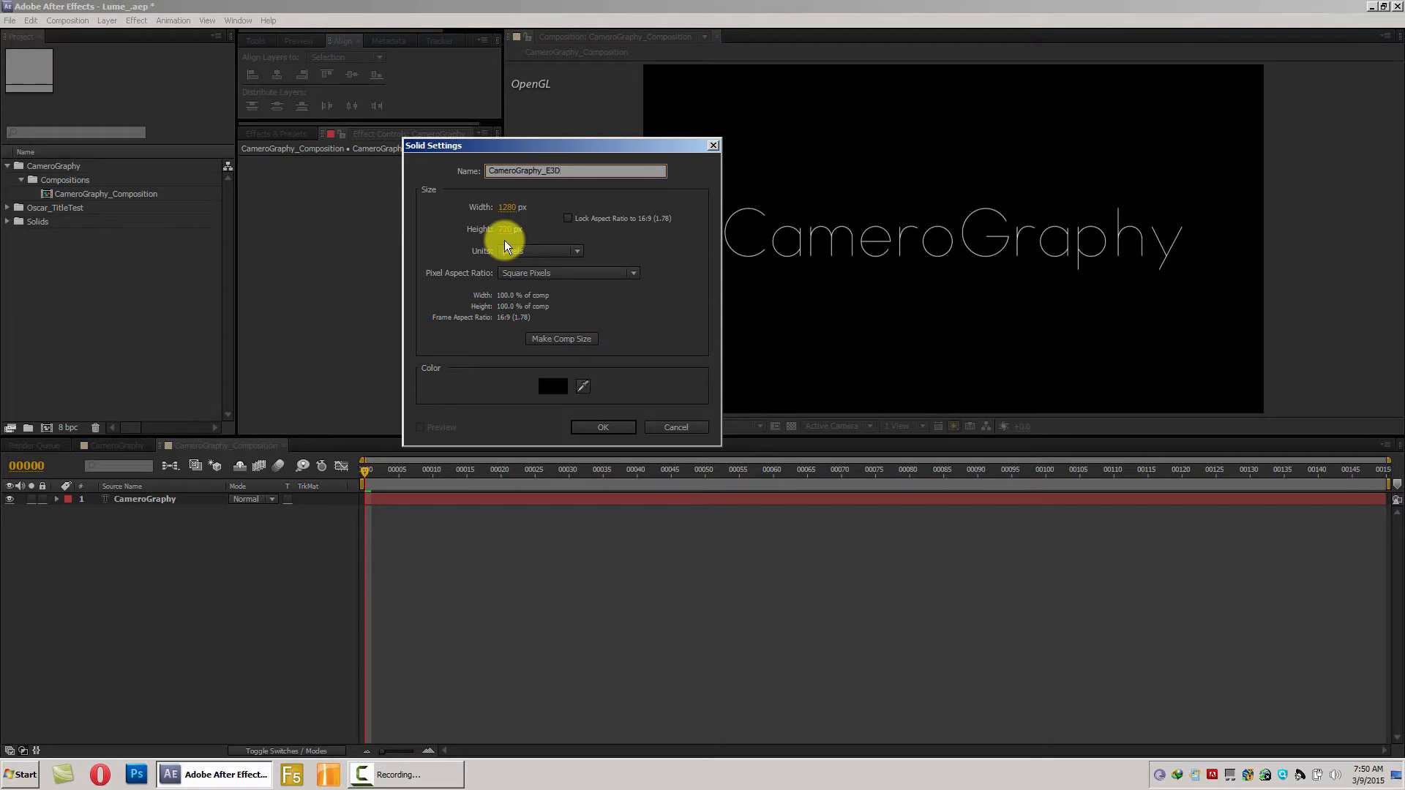
click(594, 217)
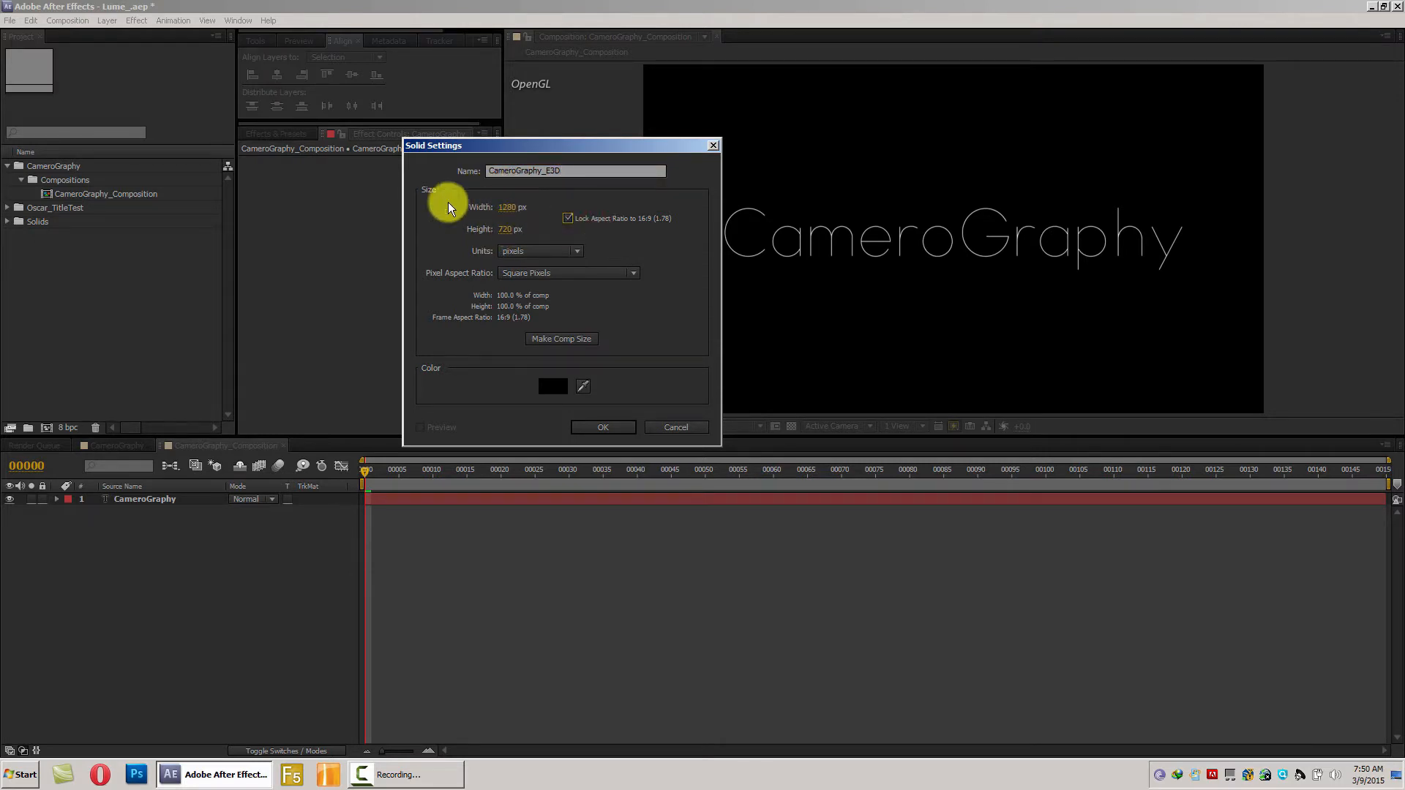
click(583, 336)
click(611, 428)
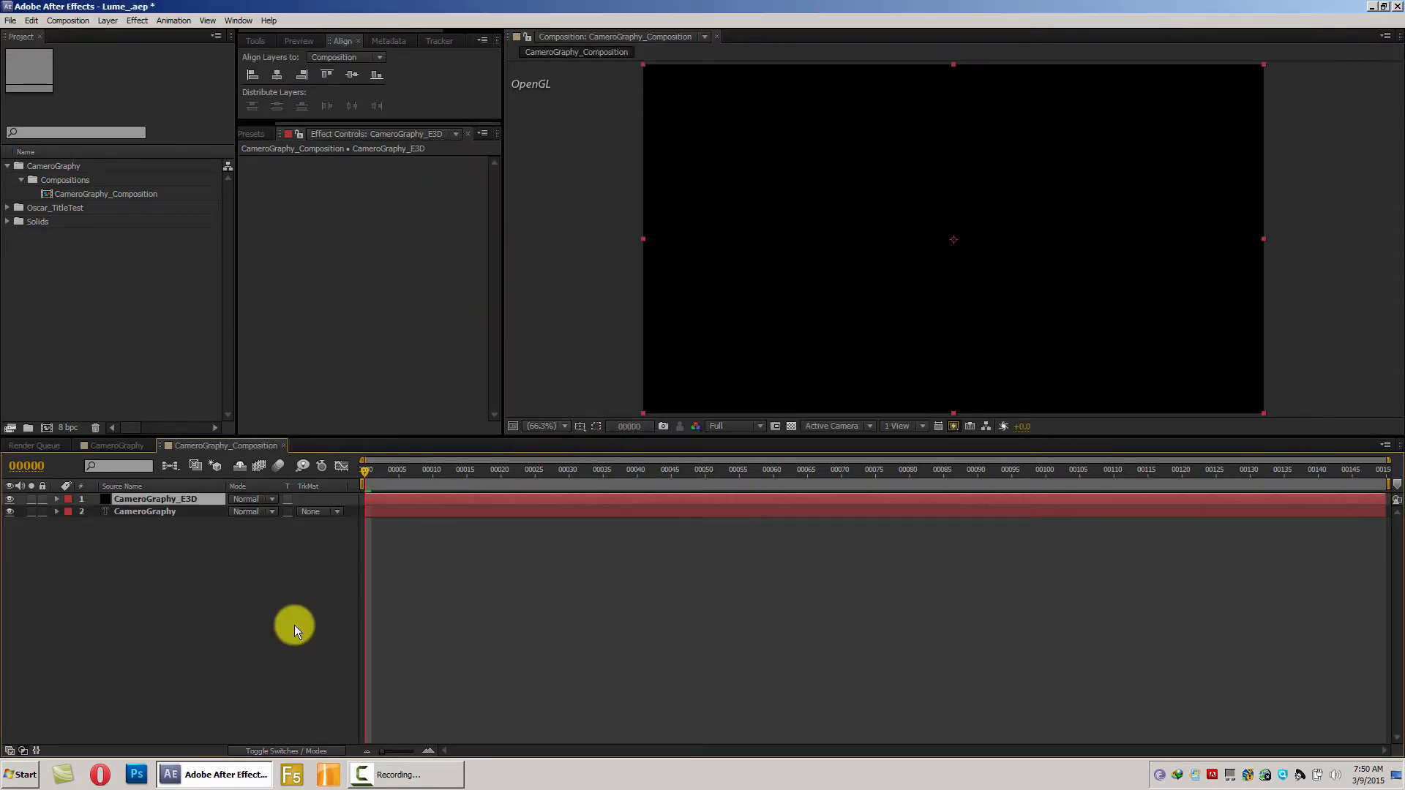
- Hide the CameroGraphy text layer and apply the Video Copilot Element effect to the CameroGraphy_E3D solid
click(225, 609)
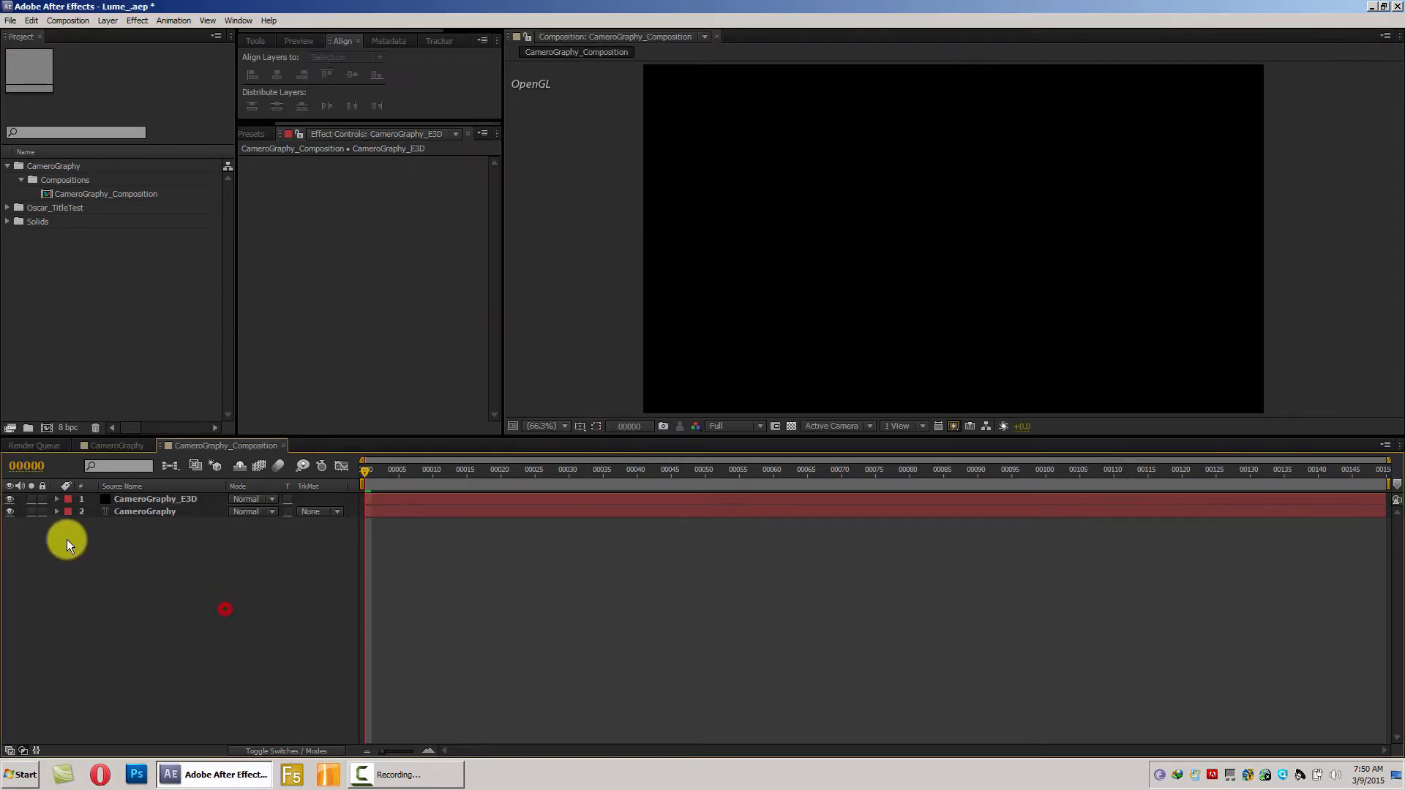
click(10, 514)
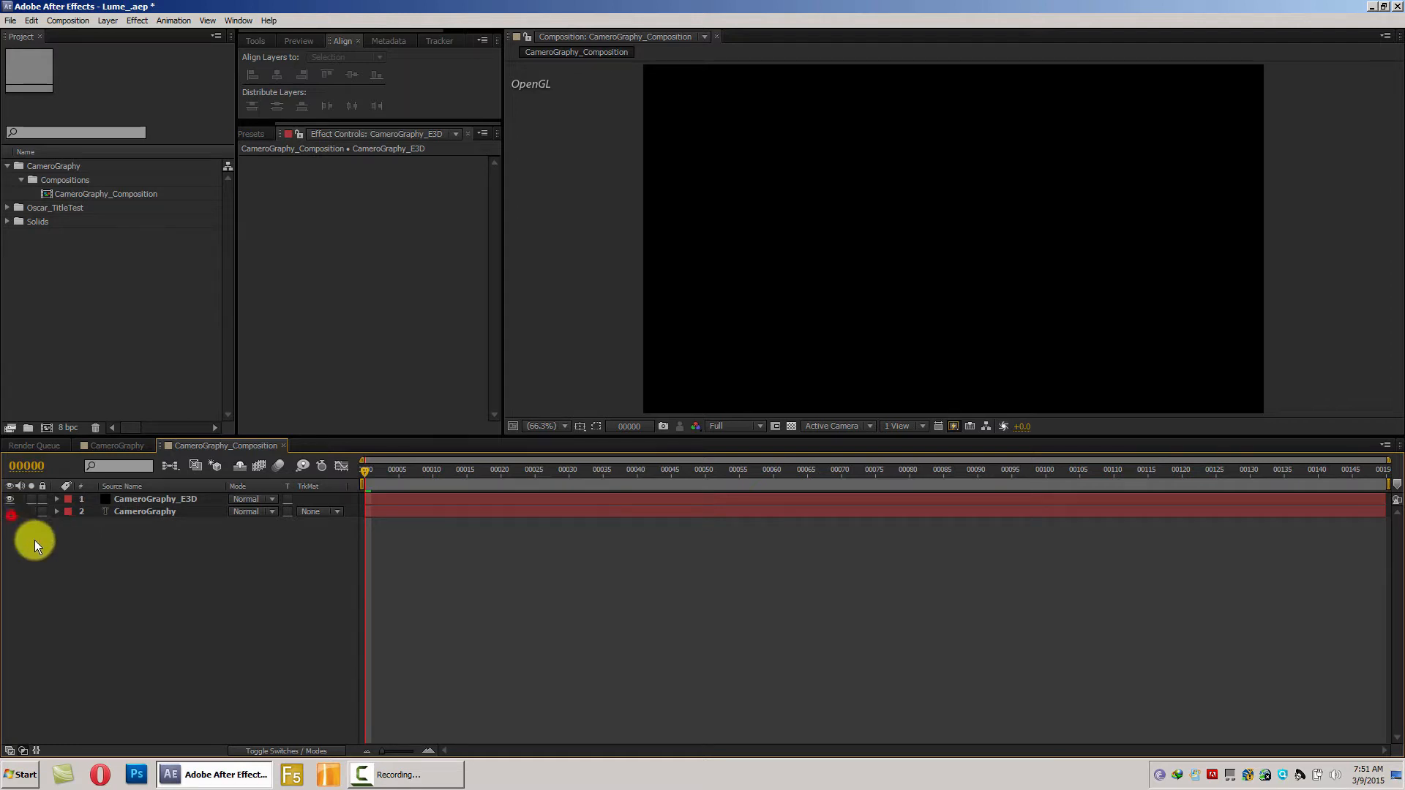
click(174, 499)
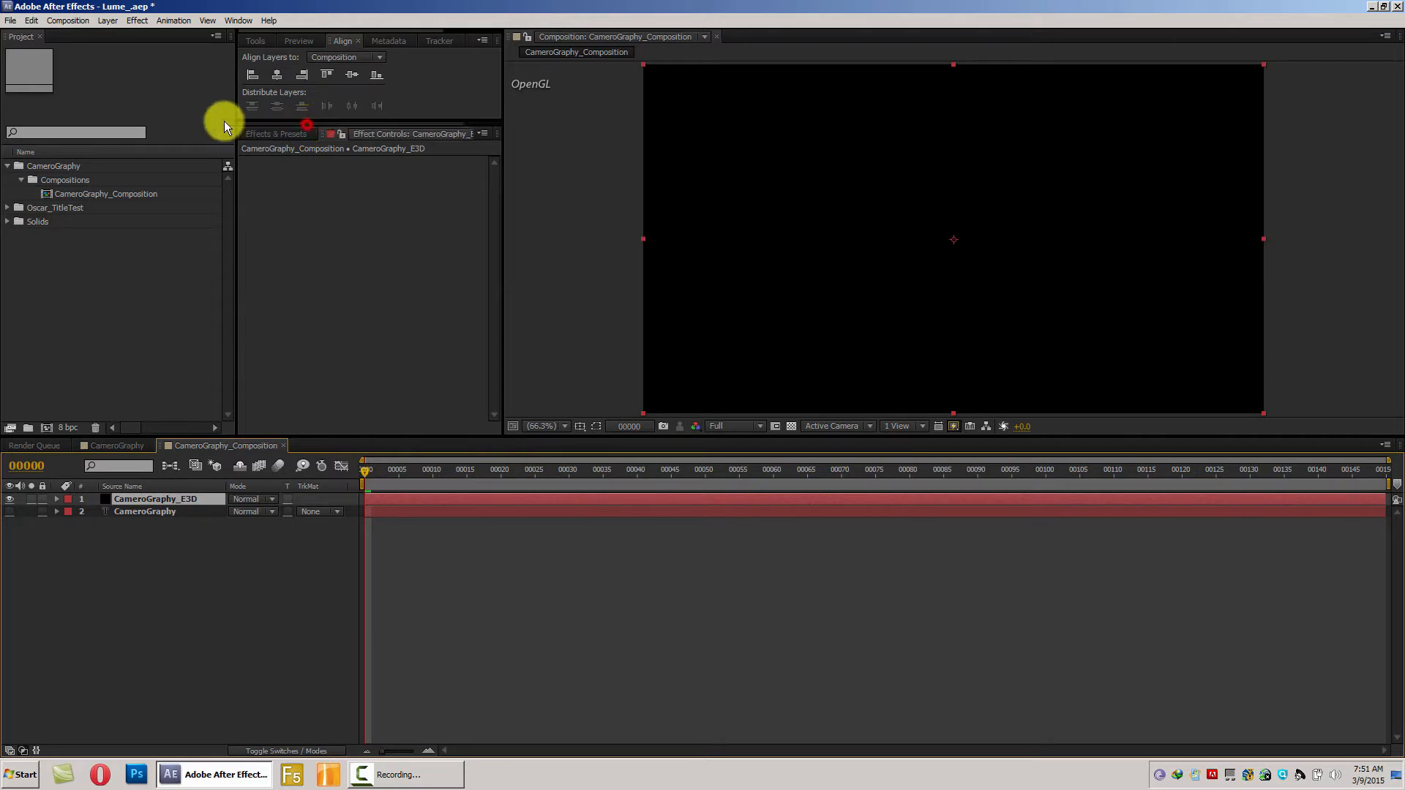
click(252, 134)
click(284, 149)
text(element)
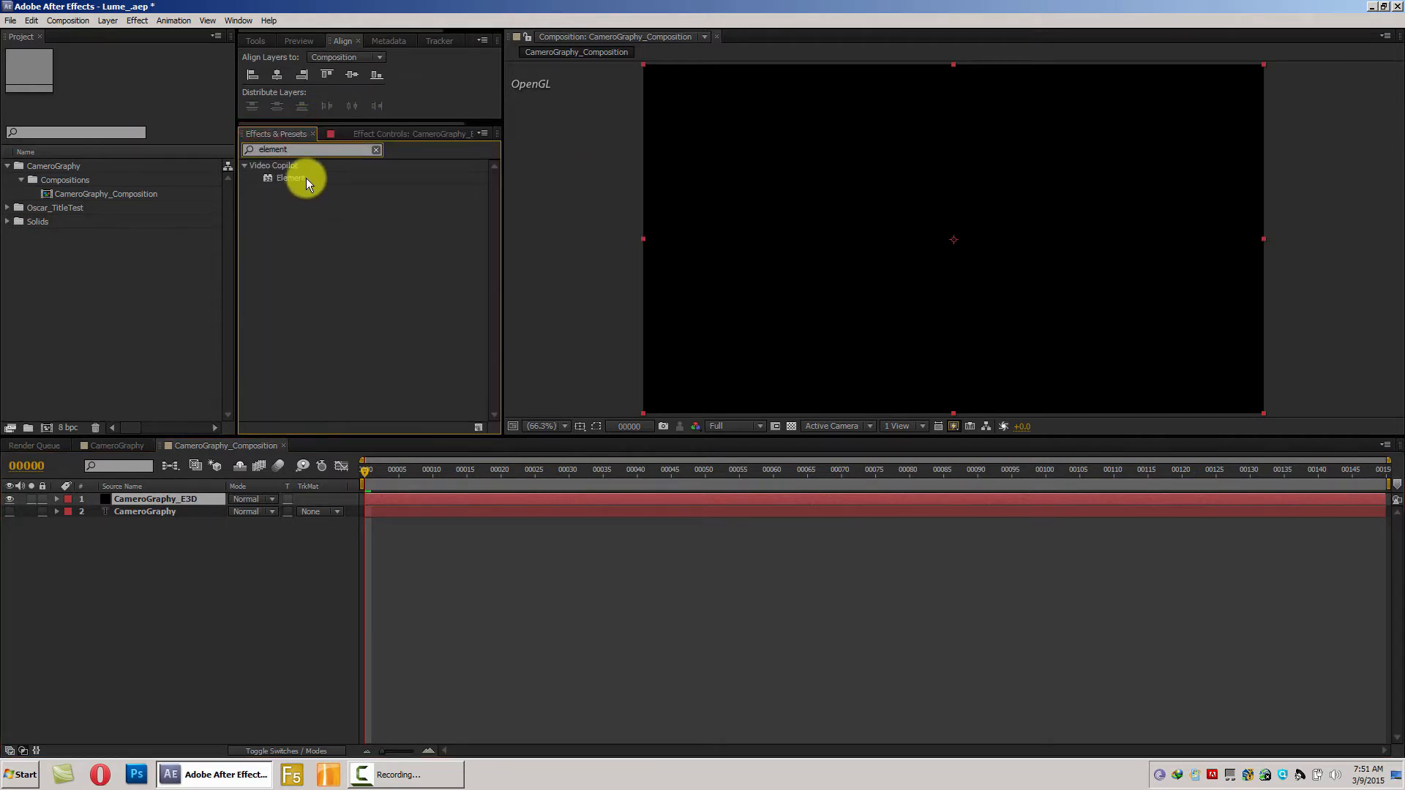
double_click(302, 178)
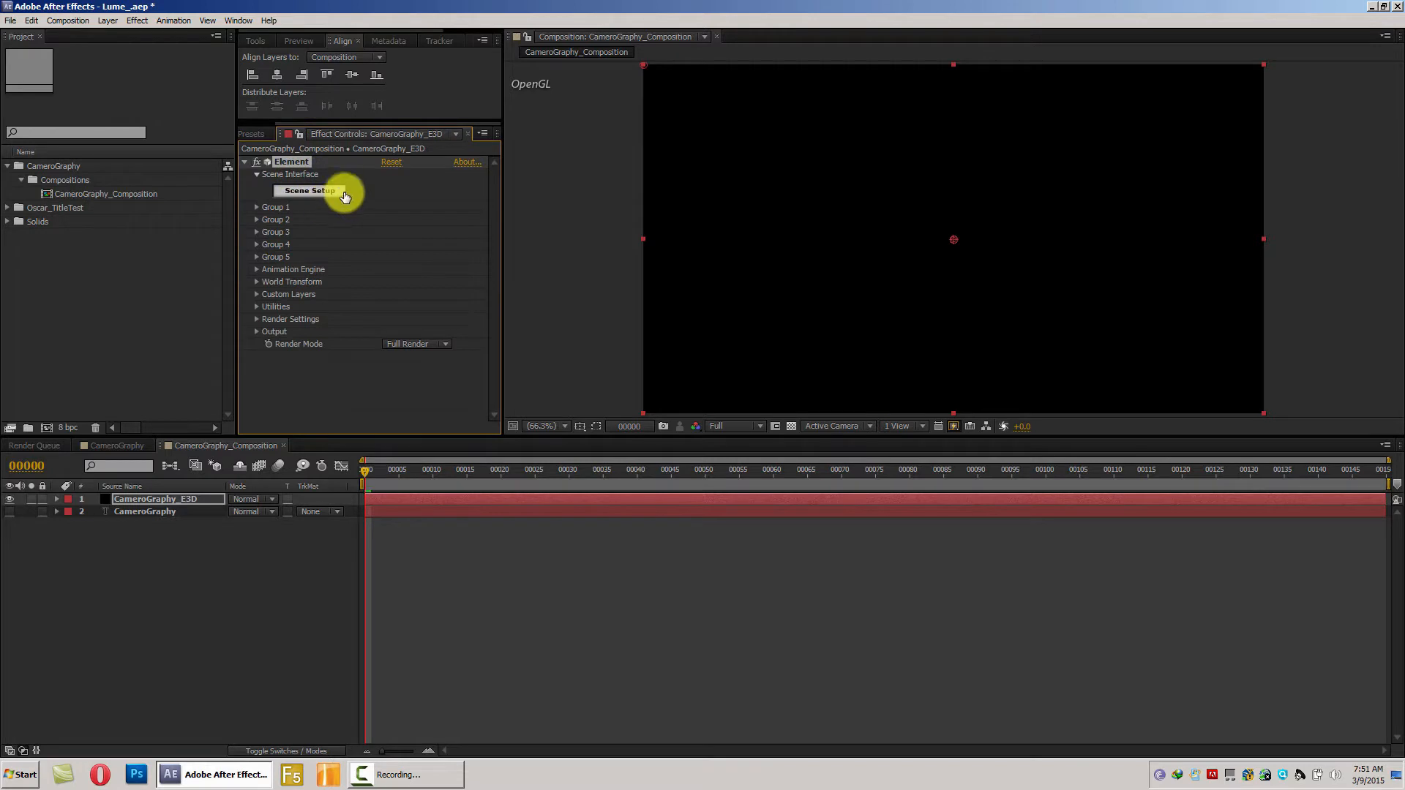
- Expand Element's Custom Text and Masks settings and view the layers available for Path Layer 1
click(257, 295)
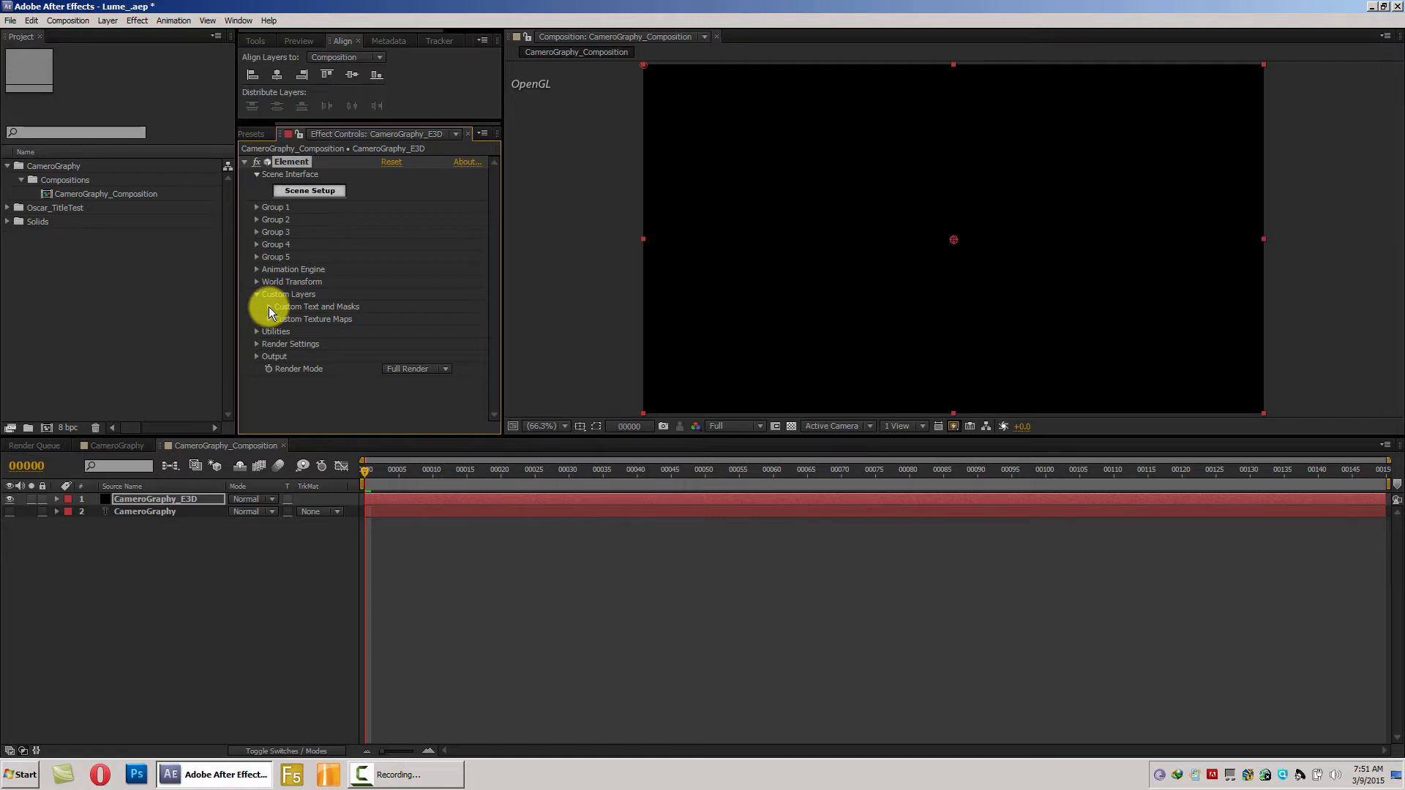
click(269, 306)
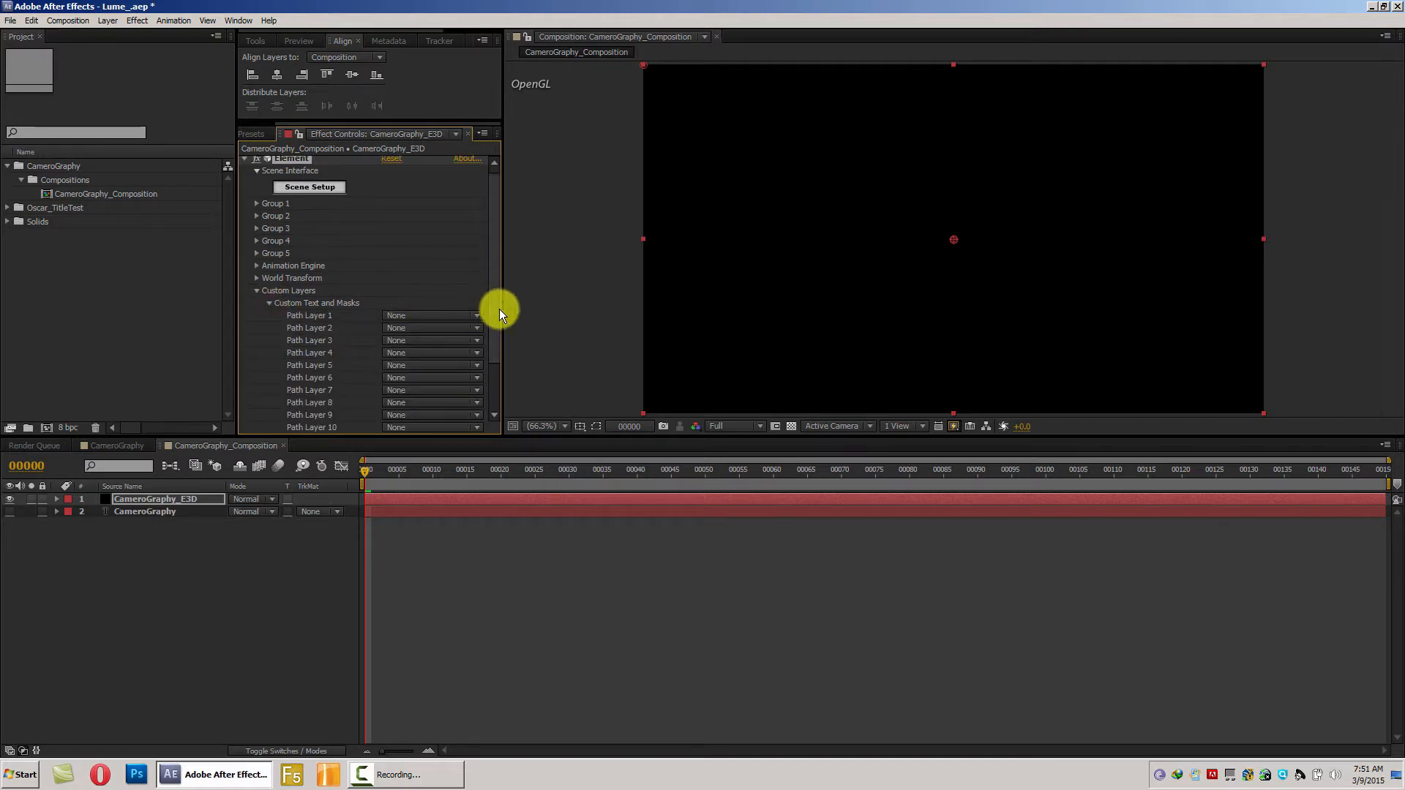
scroll(495, 310, down, 3)
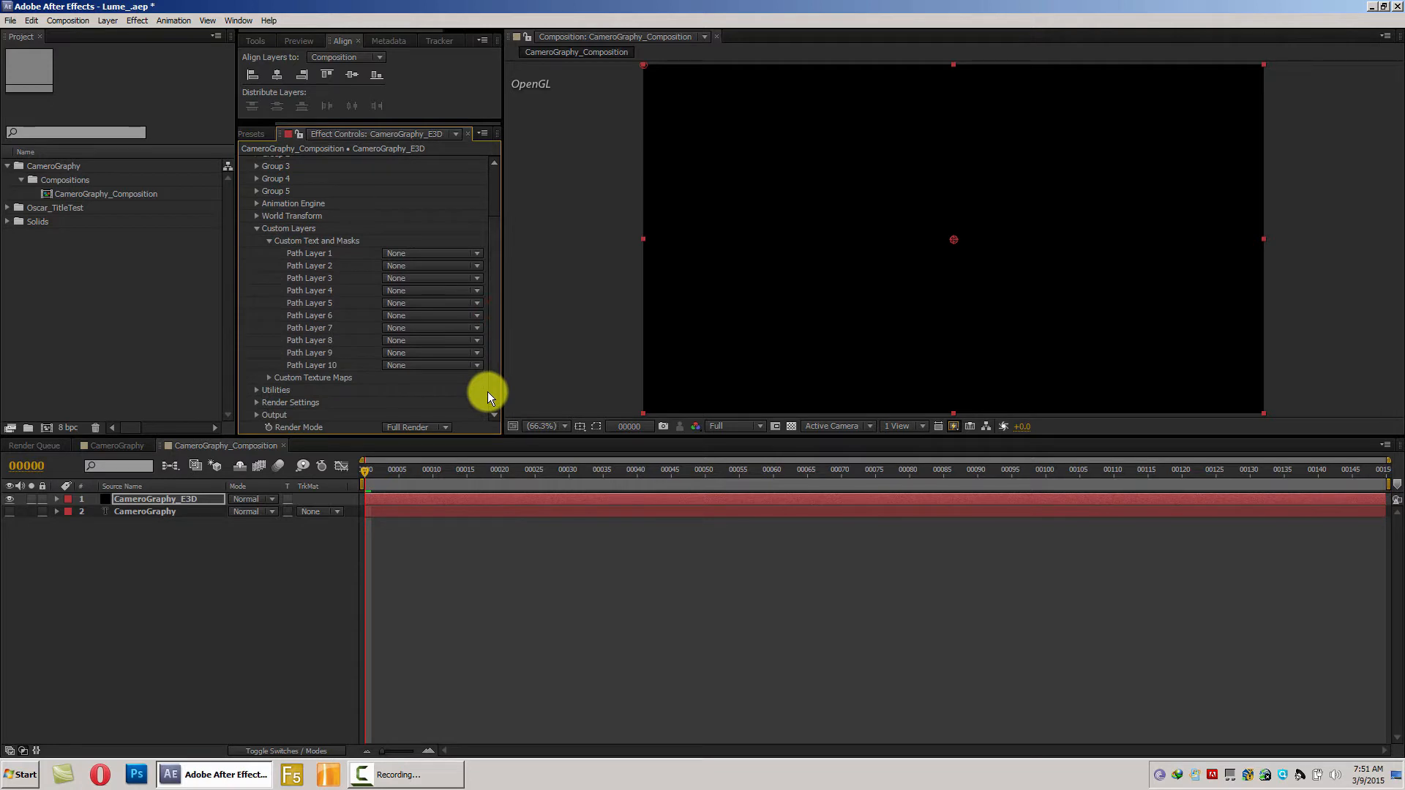
click(420, 253)
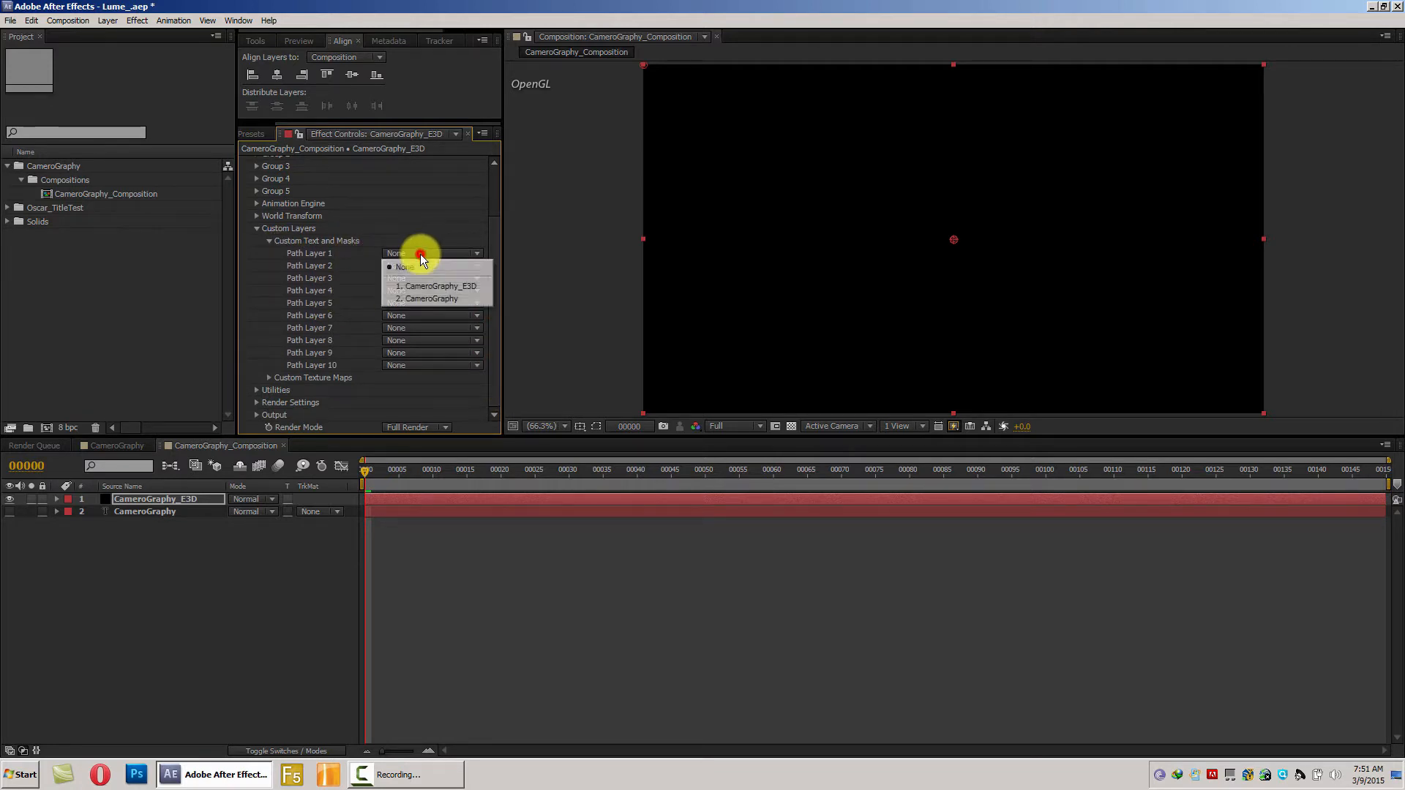
click(266, 592)
- Rename the hidden text layer to CameroGraphy_TXT
click(190, 506)
key(Return)
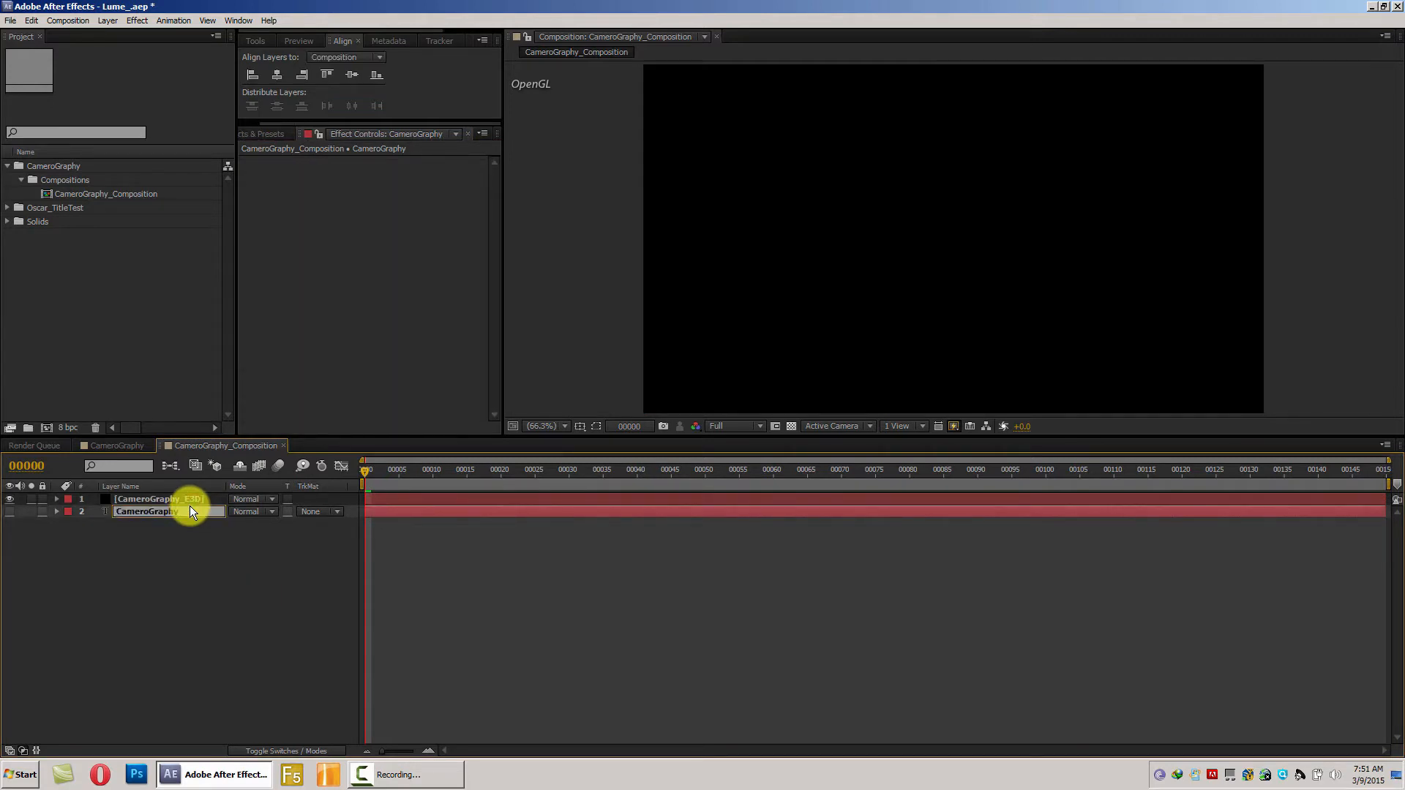
key(Return)
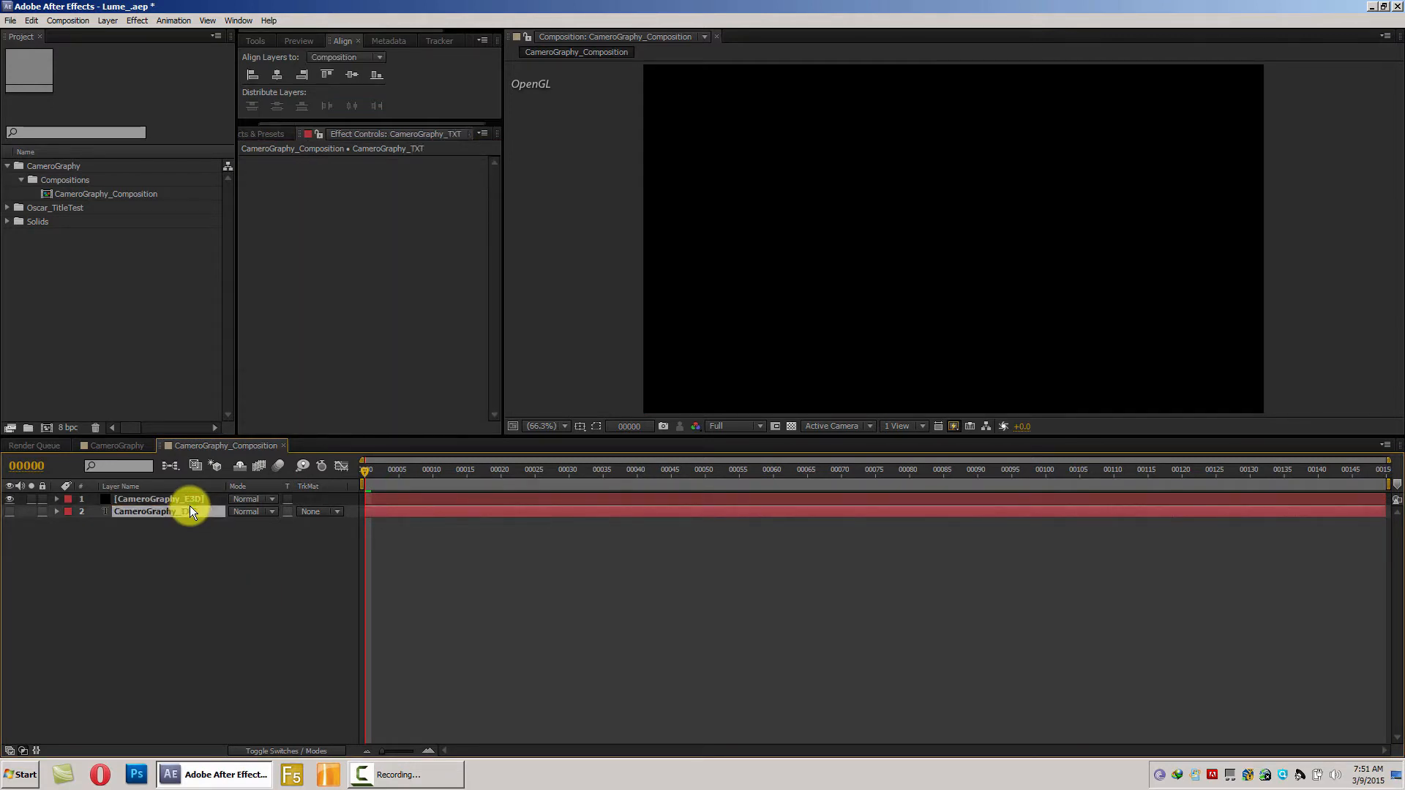
- Assign CameroGraphy_TXT as Path Layer 1 of the Element effect on CameroGraphy_E3D and collapse the Custom Layers settings
click(199, 499)
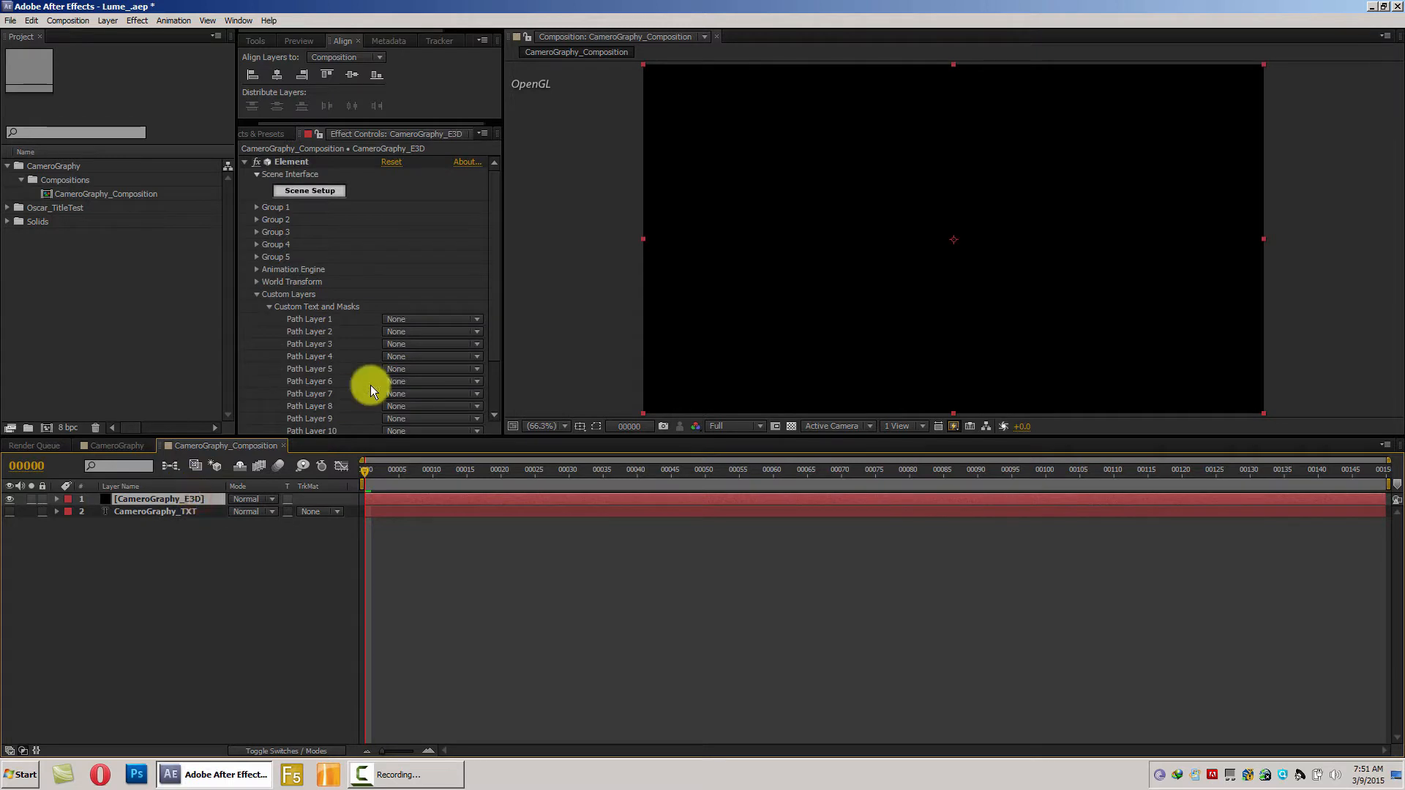
click(433, 319)
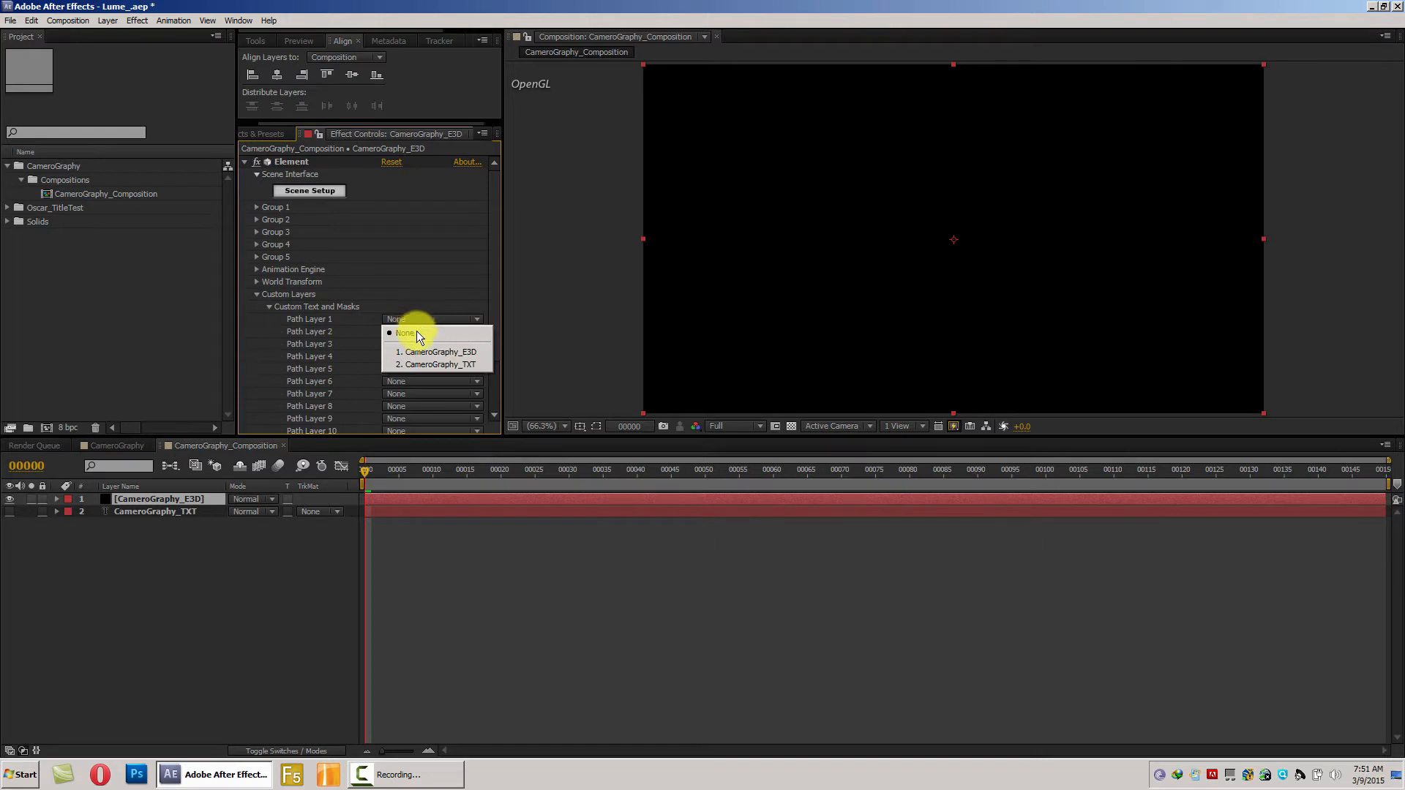
click(418, 363)
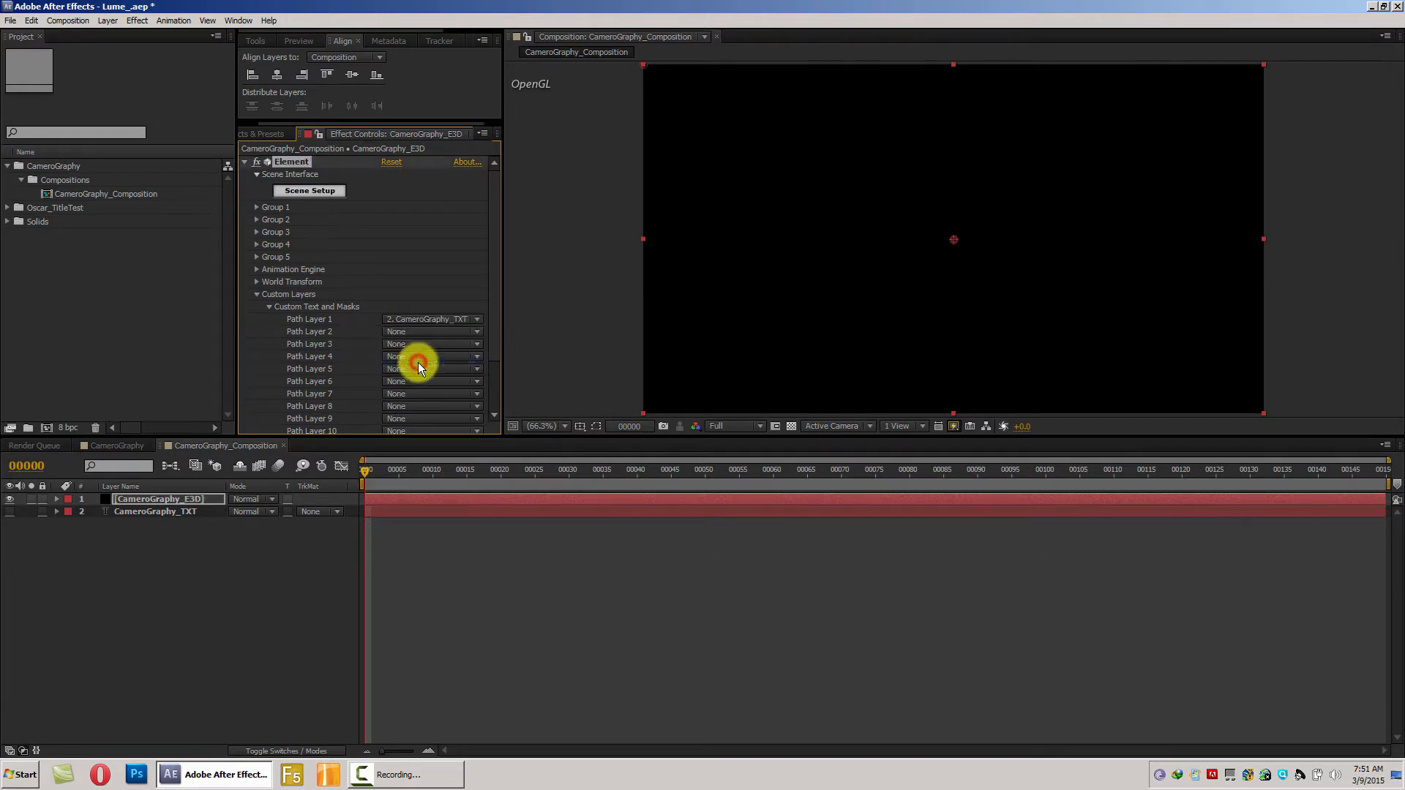
click(113, 638)
click(178, 499)
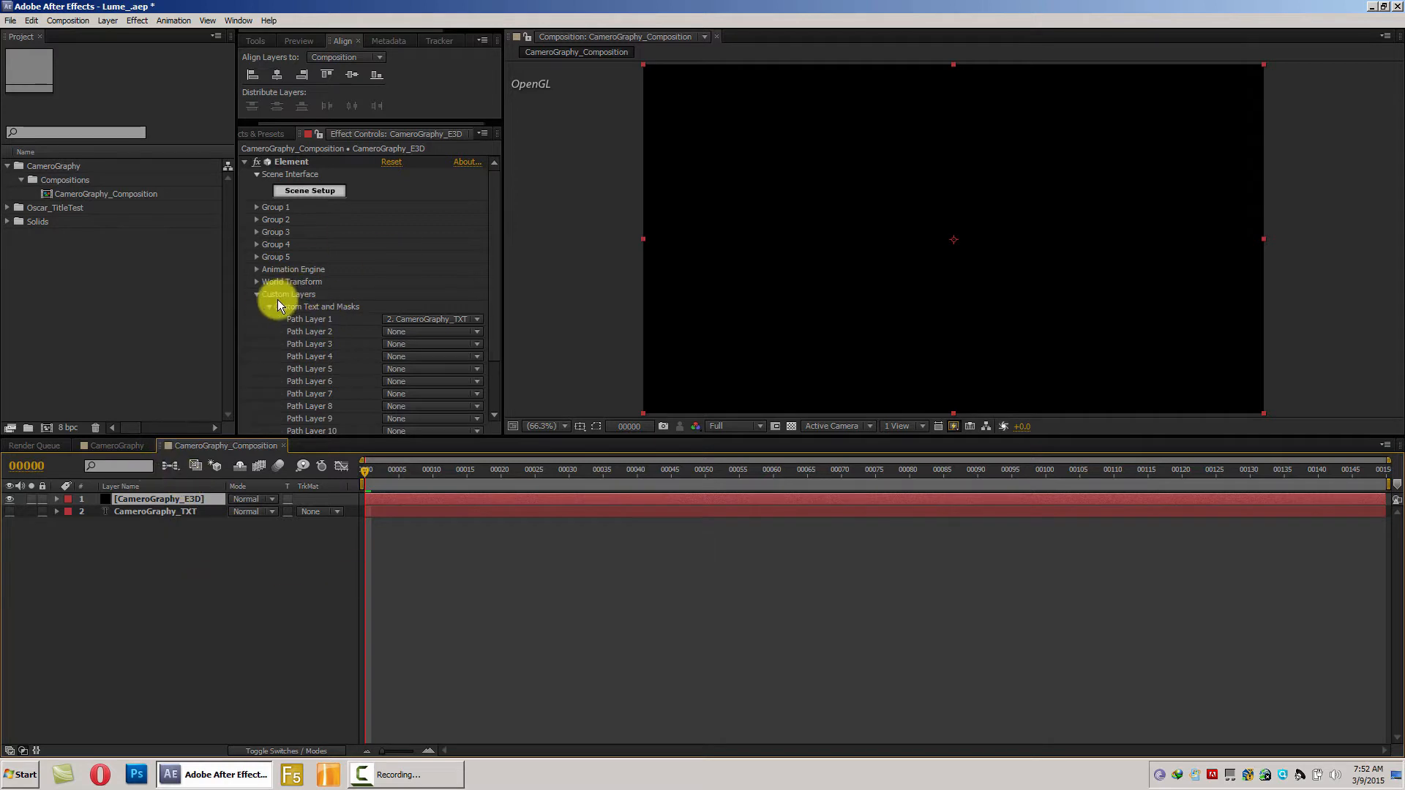
click(252, 296)
click(253, 295)
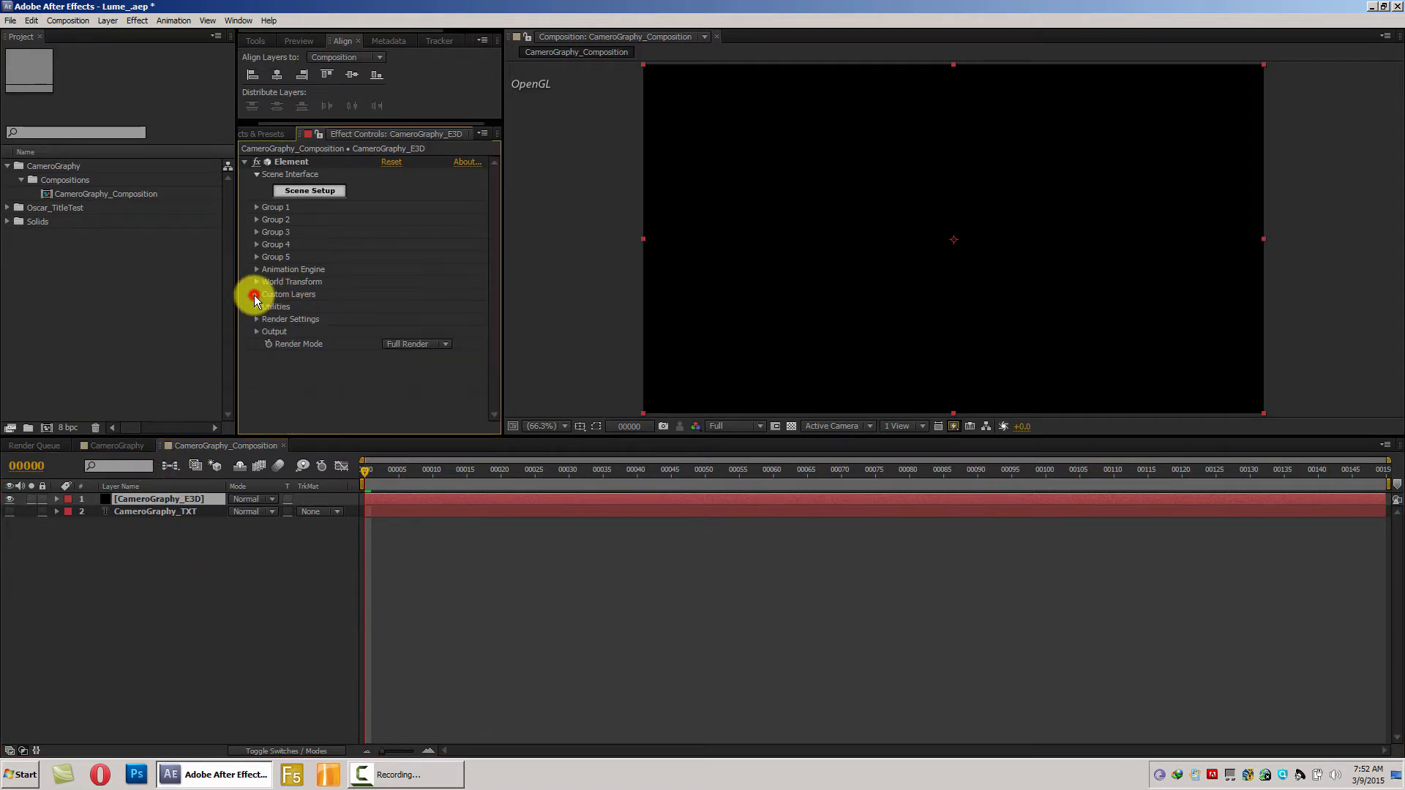
- Open Element's Scene Setup and extrude the CameroGraphy text path into a 3D model
click(310, 192)
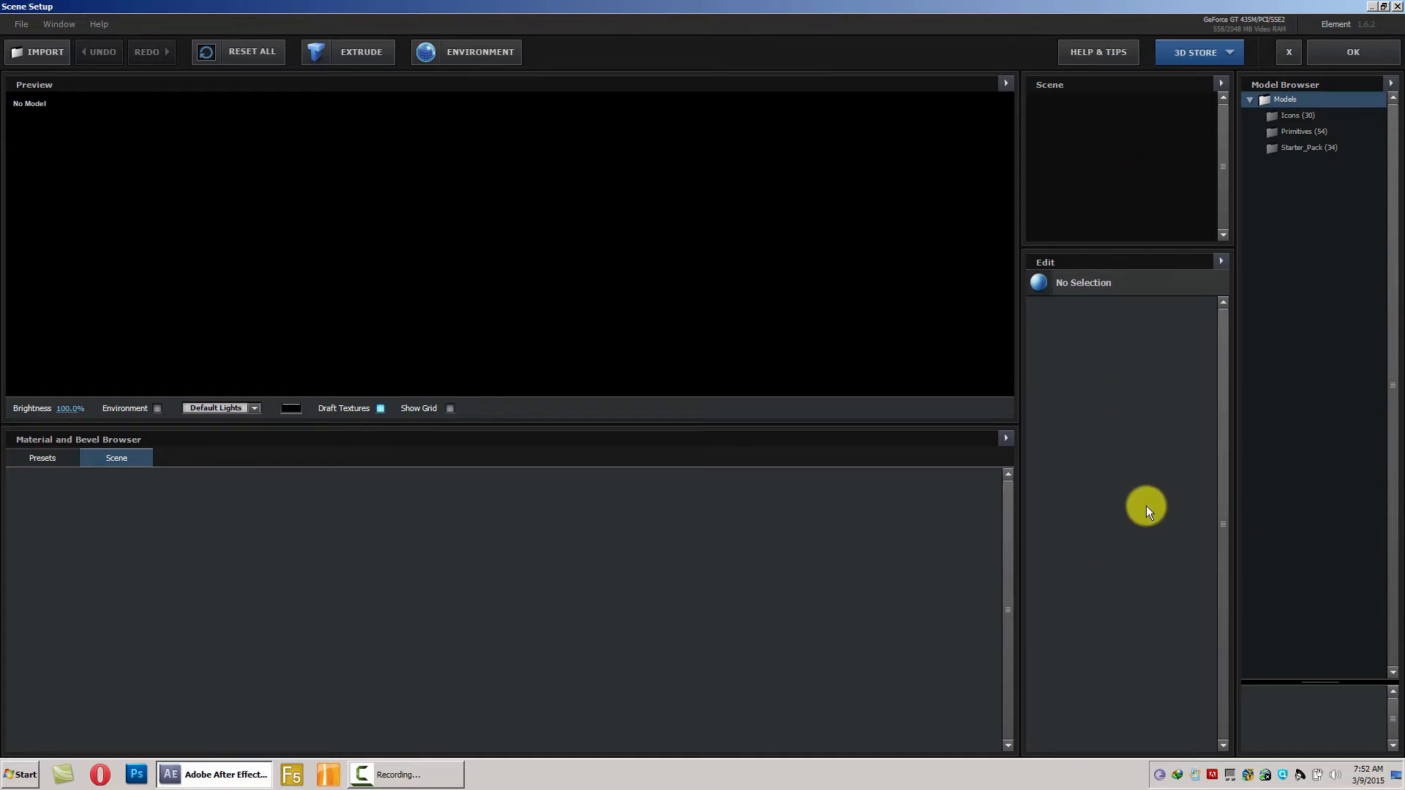
click(356, 51)
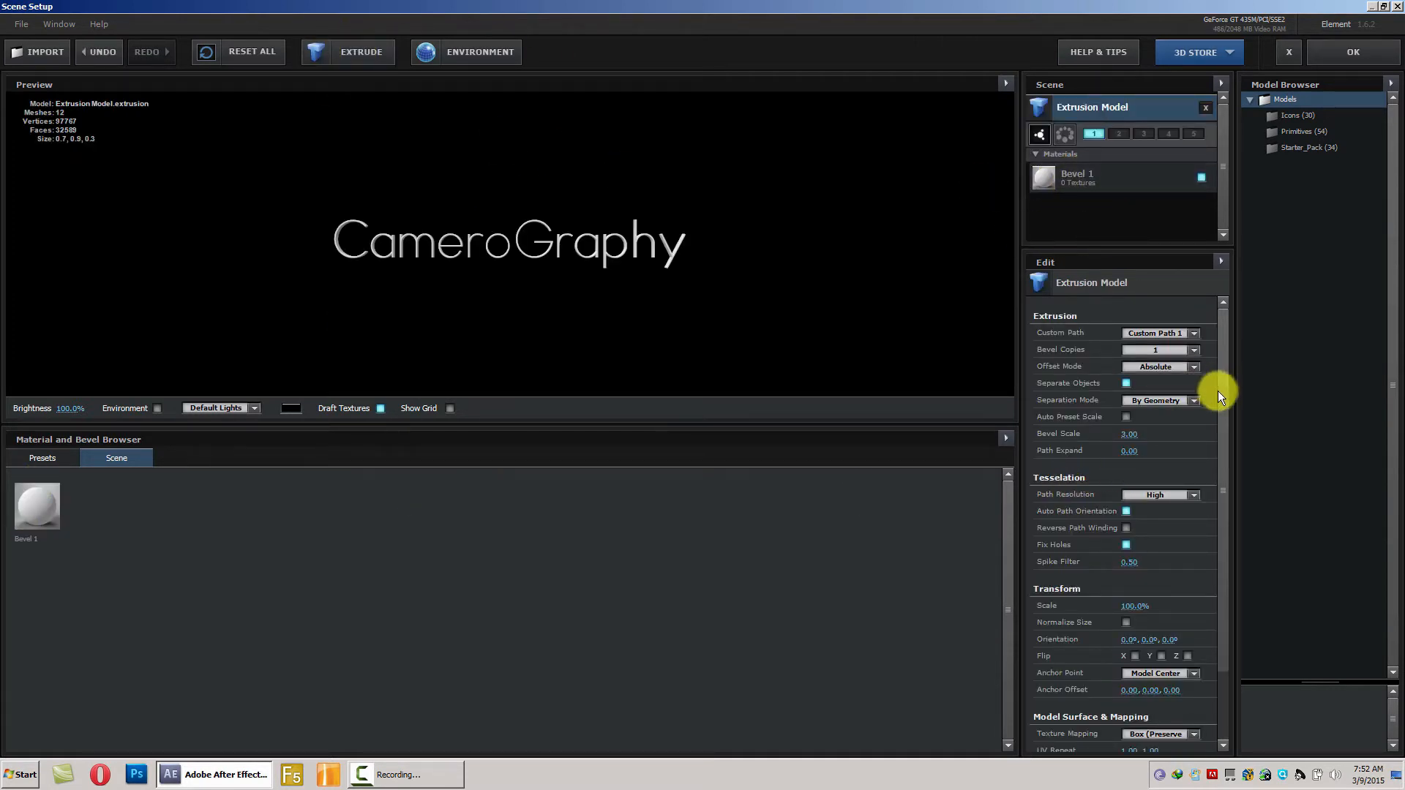
drag(1217, 391, 1226, 361)
drag(453, 244, 555, 273)
scroll(555, 272, up, 10)
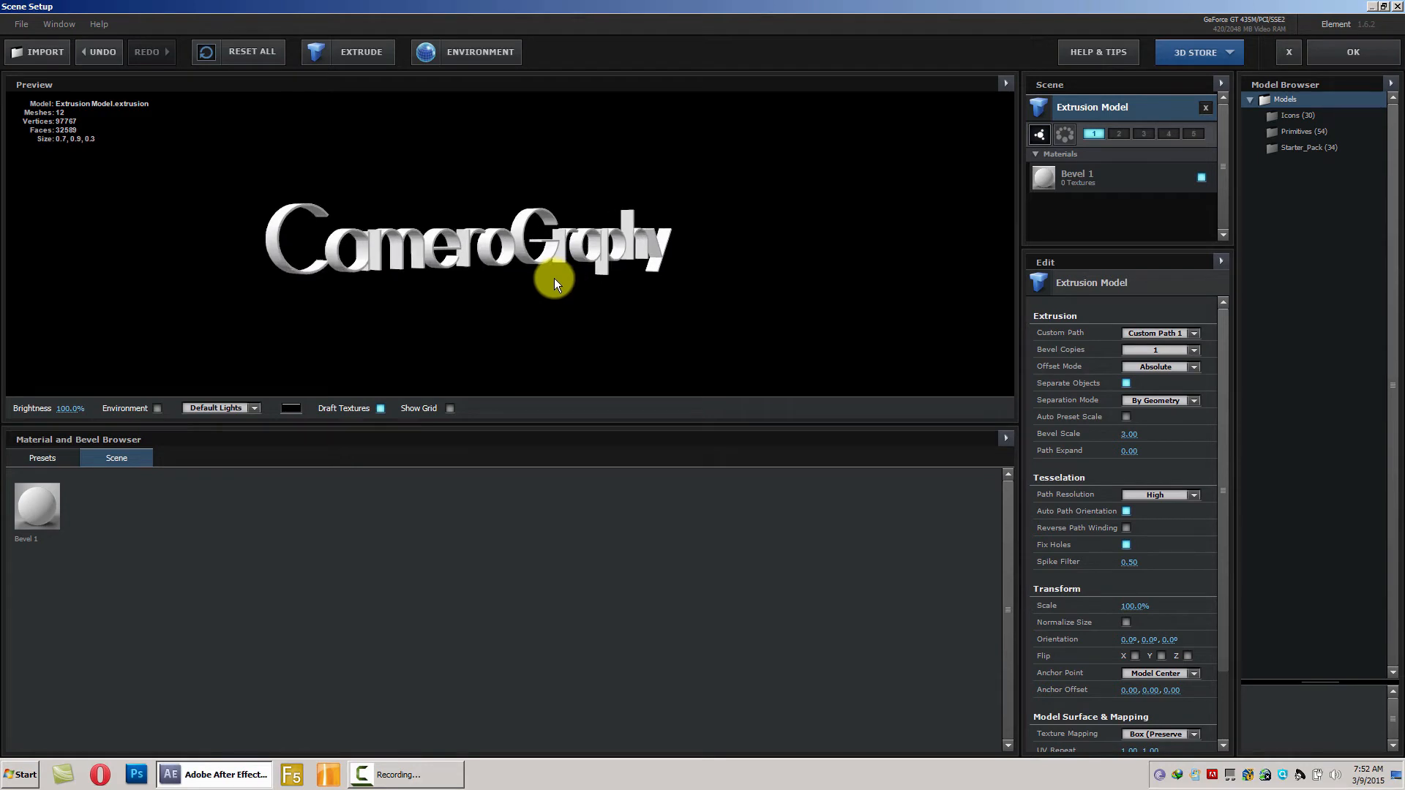
drag(468, 236, 477, 233)
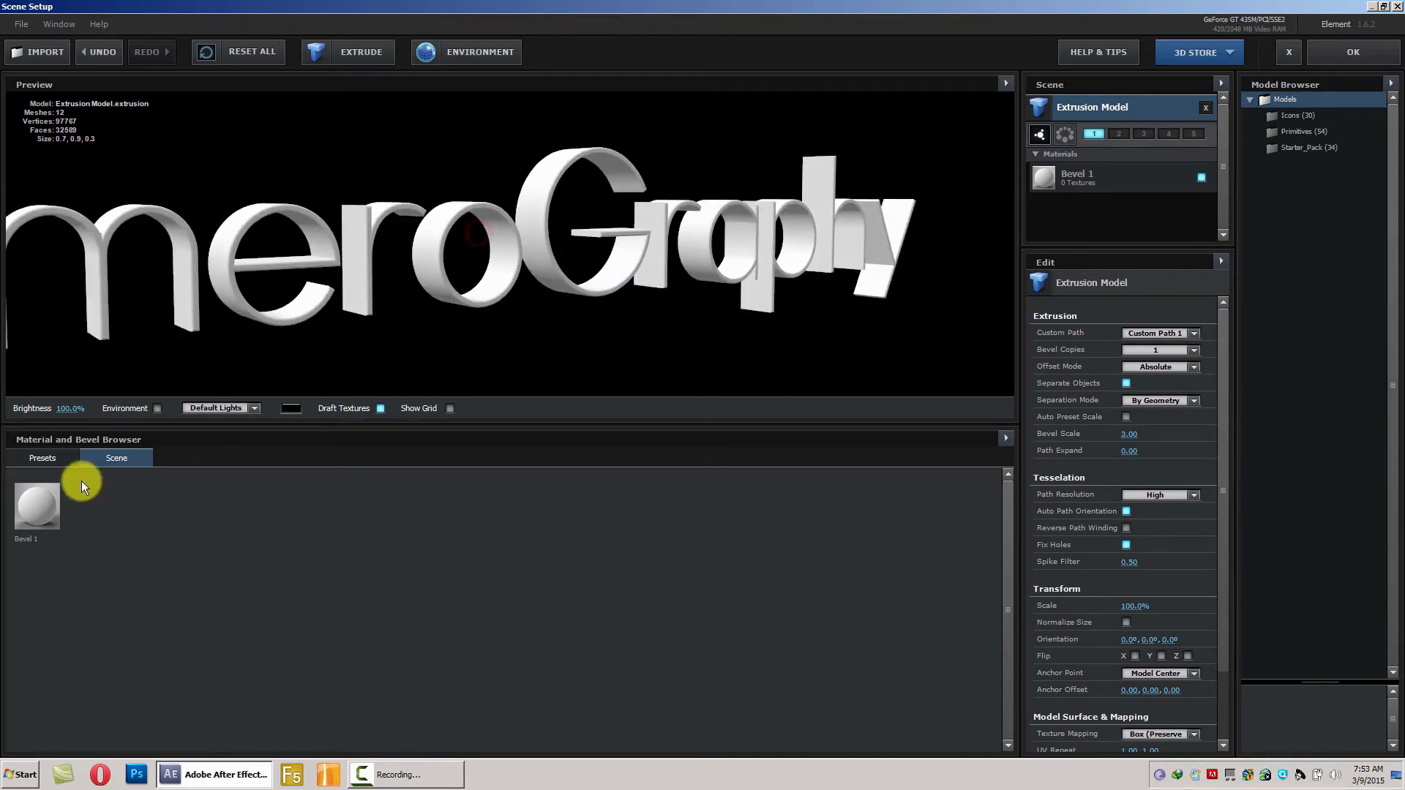
- Apply the Gold_Basic material preset to the extruded CameroGraphy text
click(41, 457)
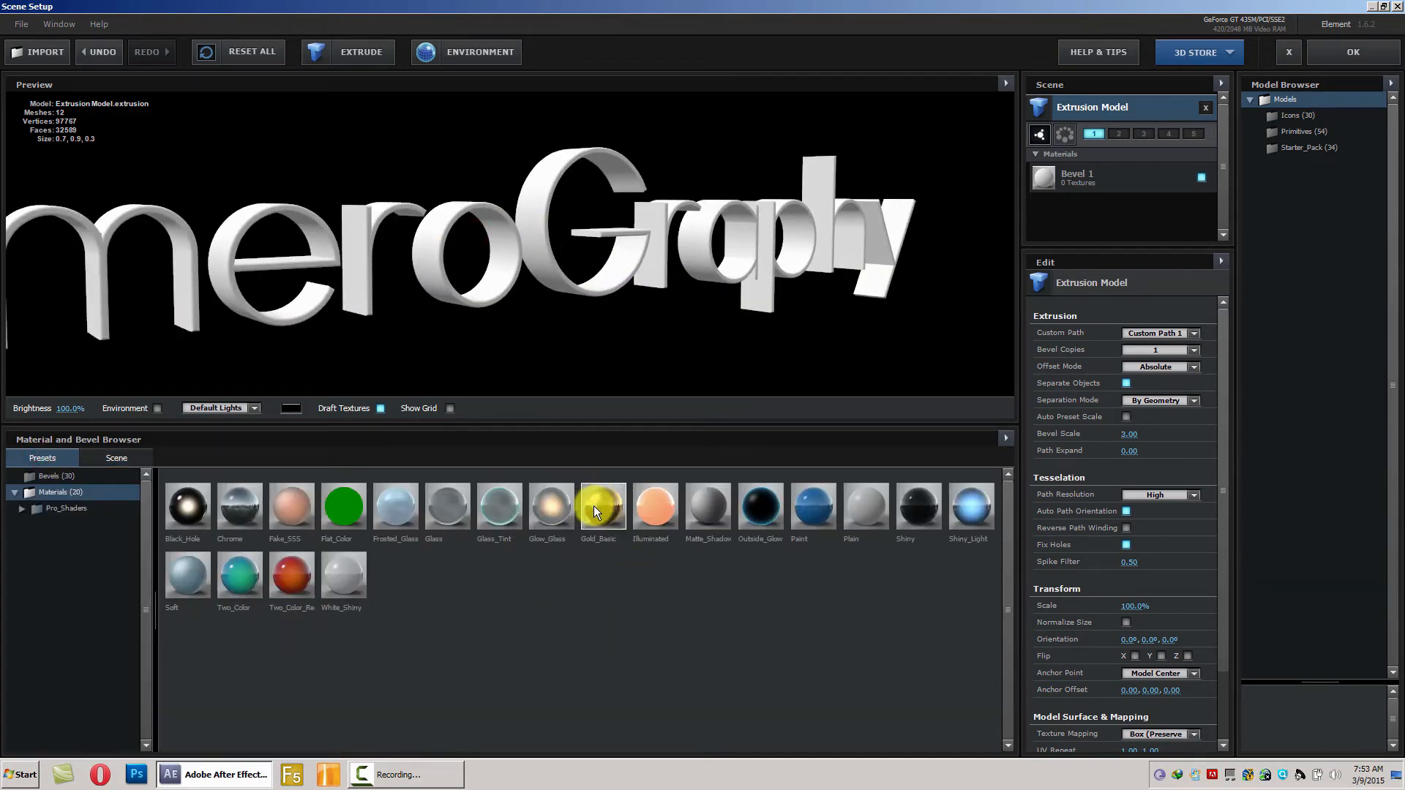
drag(595, 506, 709, 288)
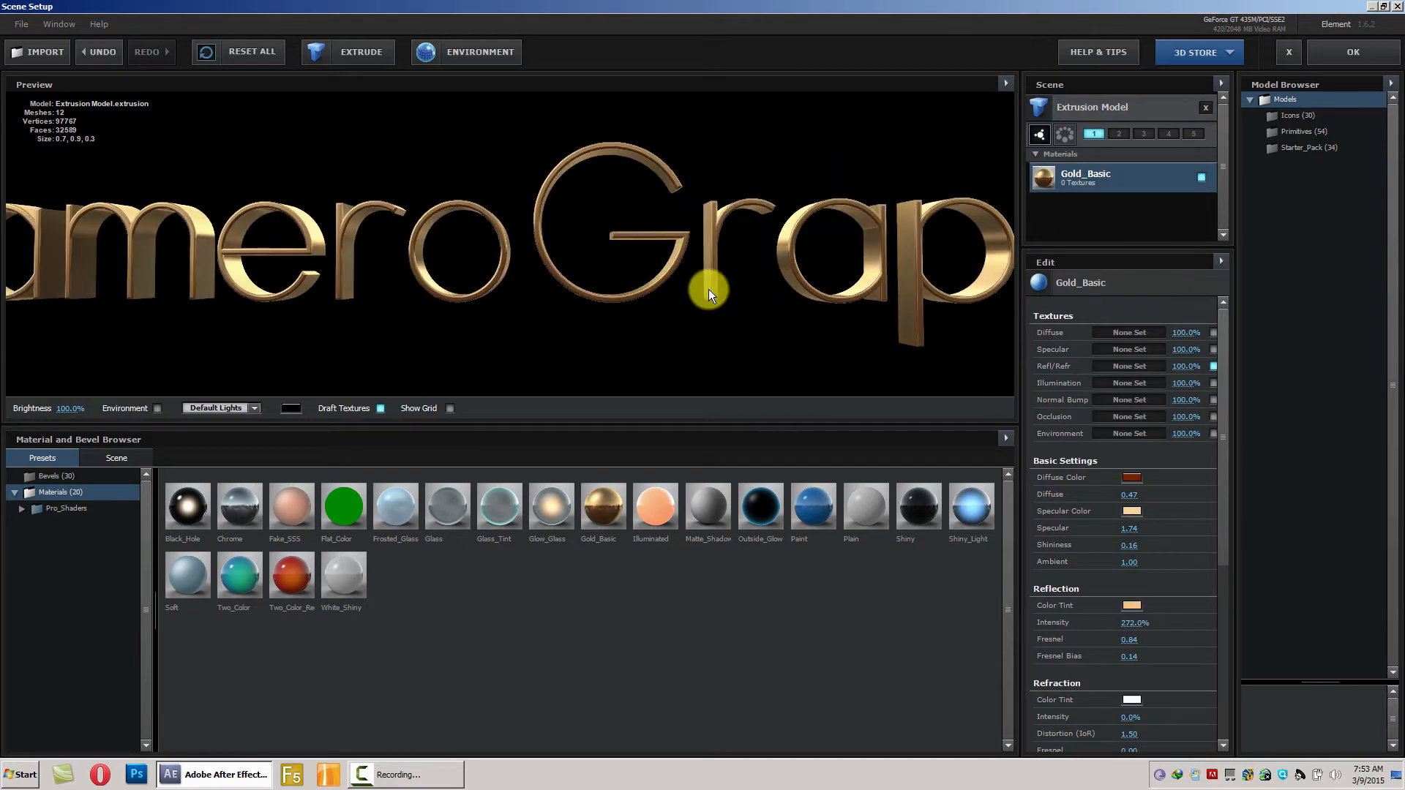
scroll(643, 271, down, 4)
click(637, 270)
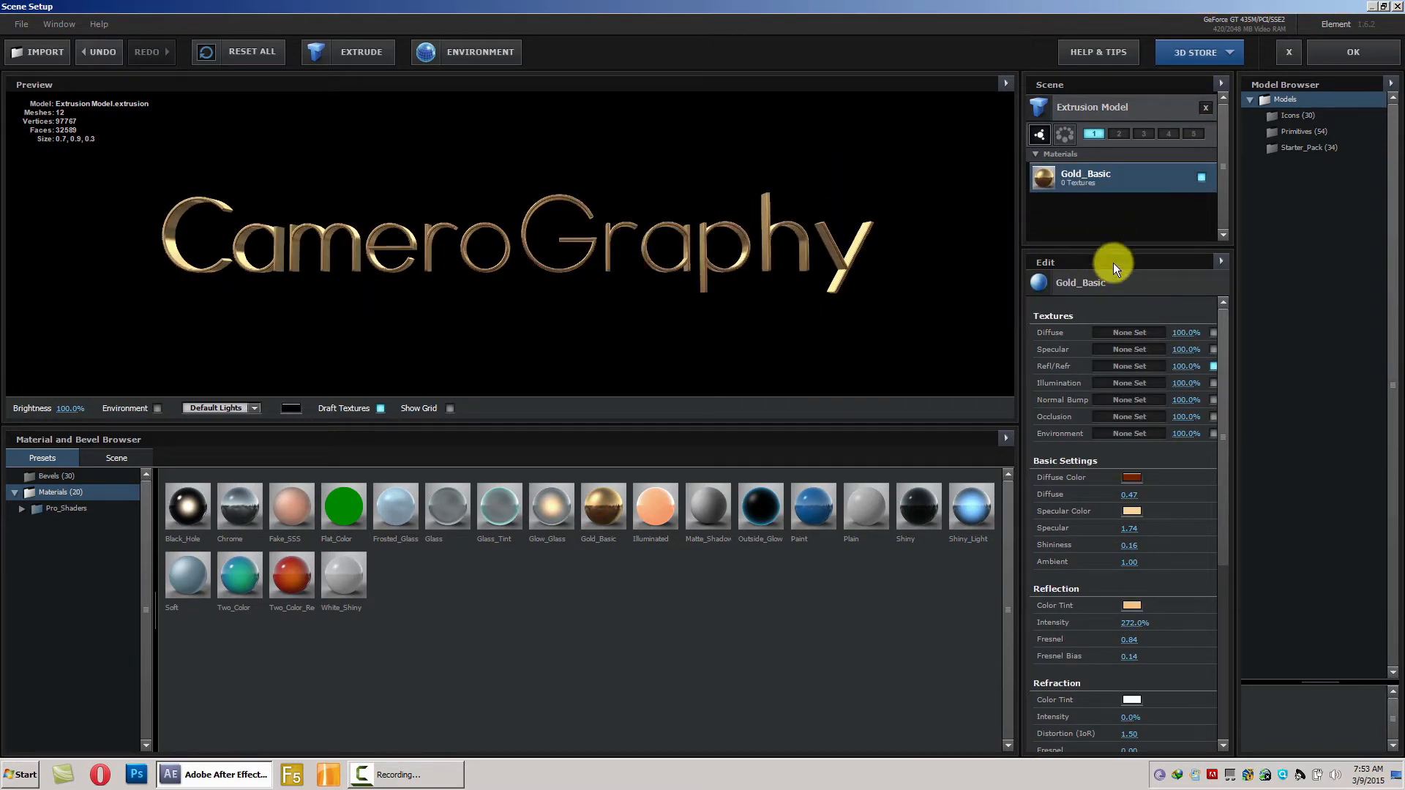
- Enlarge the material editing area and enable Bevel Backside for the Gold_Basic material
drag(1108, 246, 1097, 221)
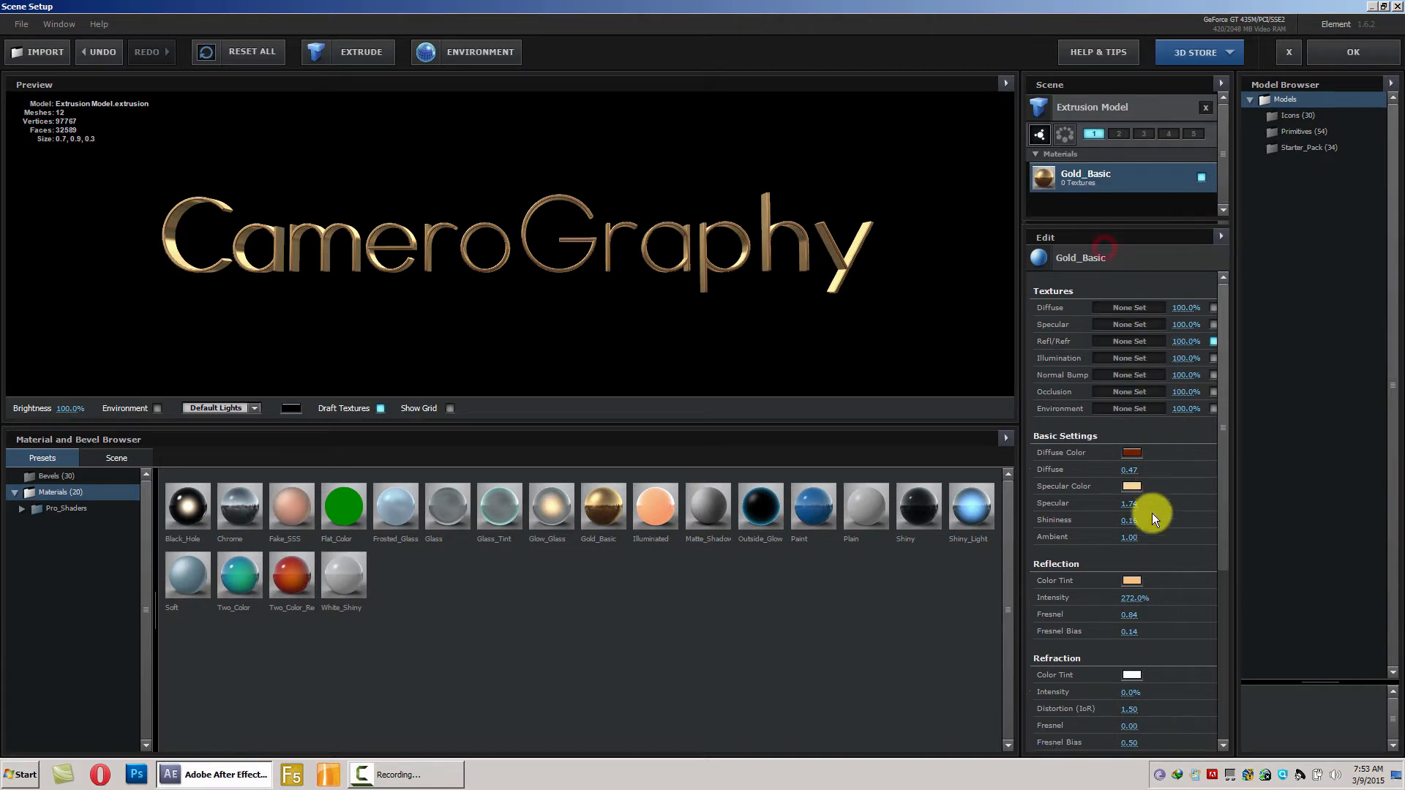
click(1080, 178)
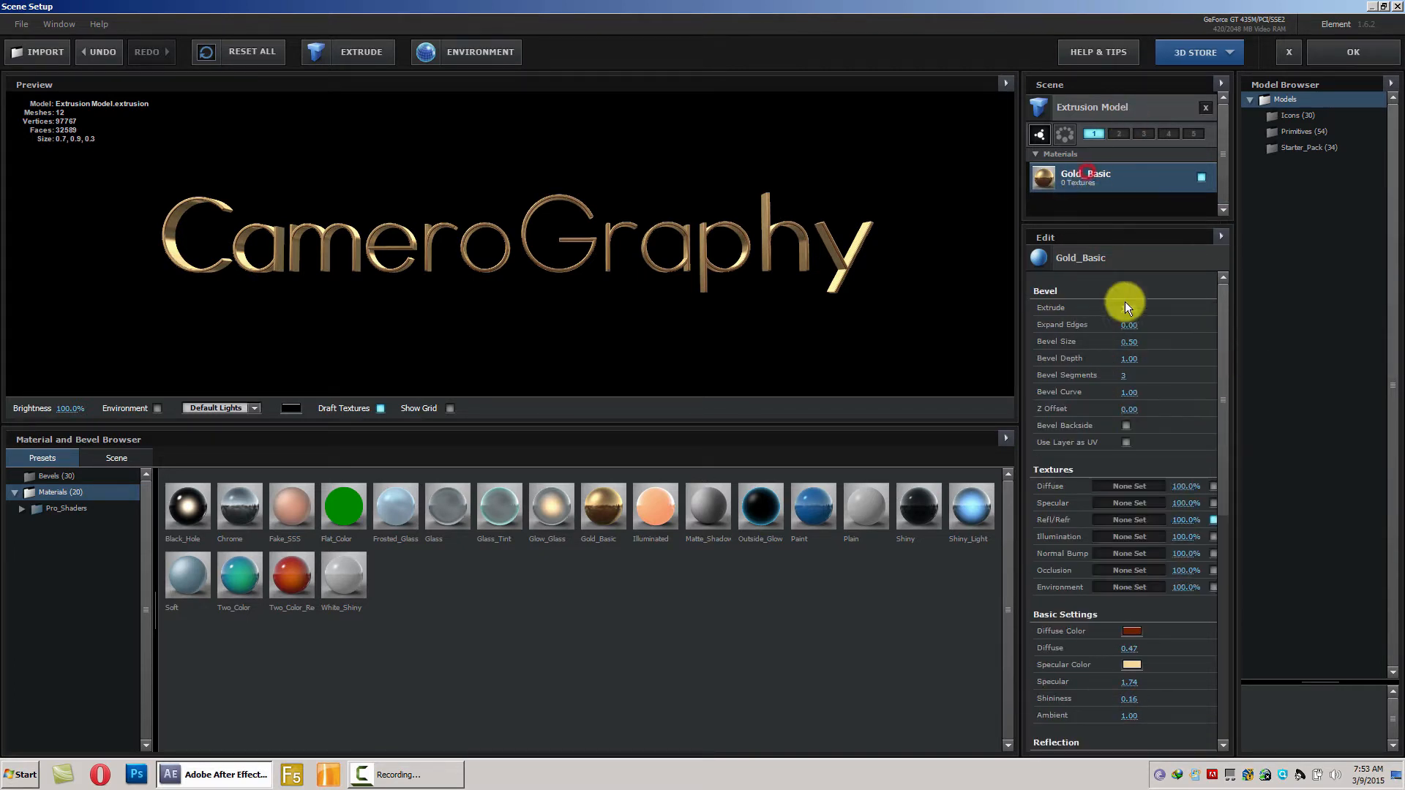
click(1127, 426)
- Assign the Underpass texture to the Environment channel of the Gold_Basic material
drag(1222, 326, 1217, 426)
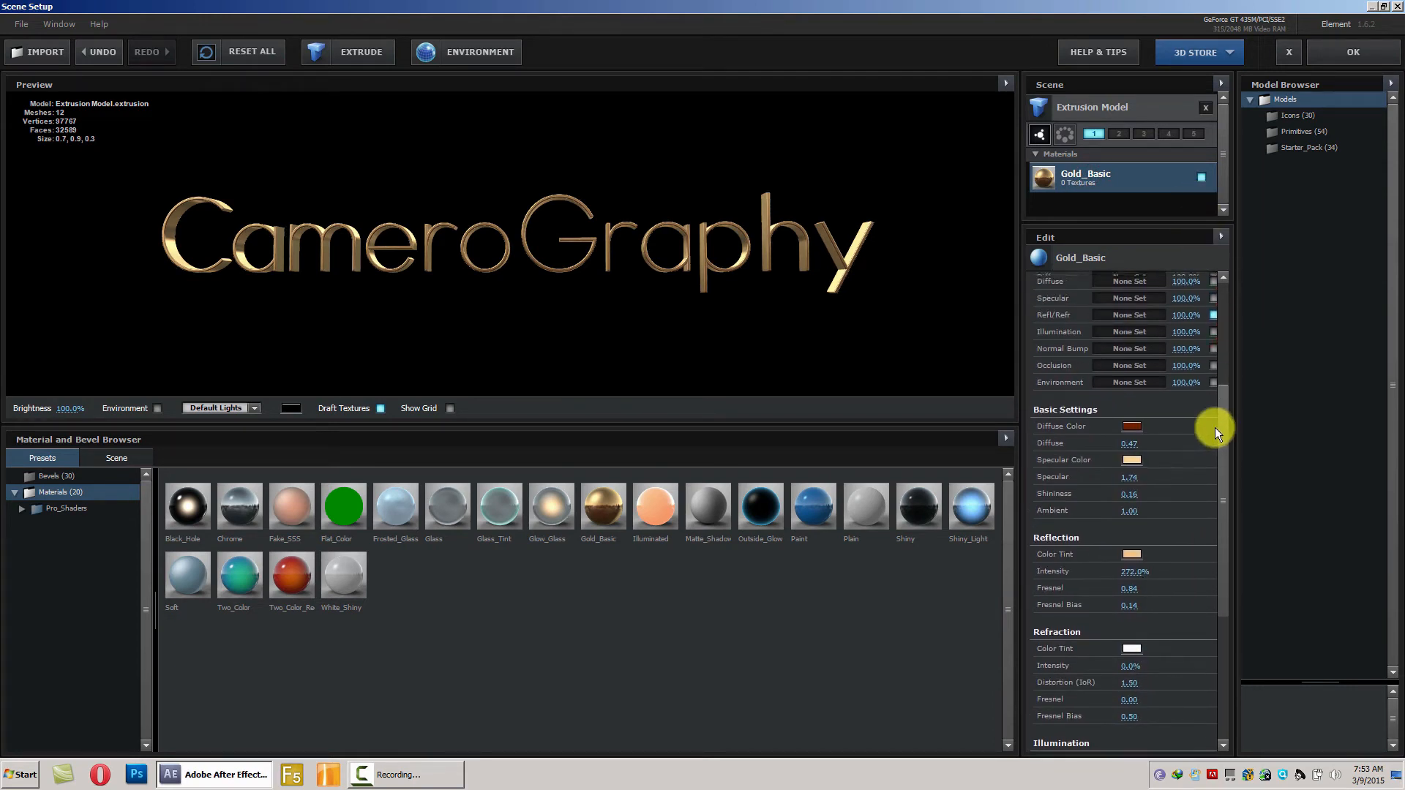
click(1117, 383)
drag(1108, 274, 622, 205)
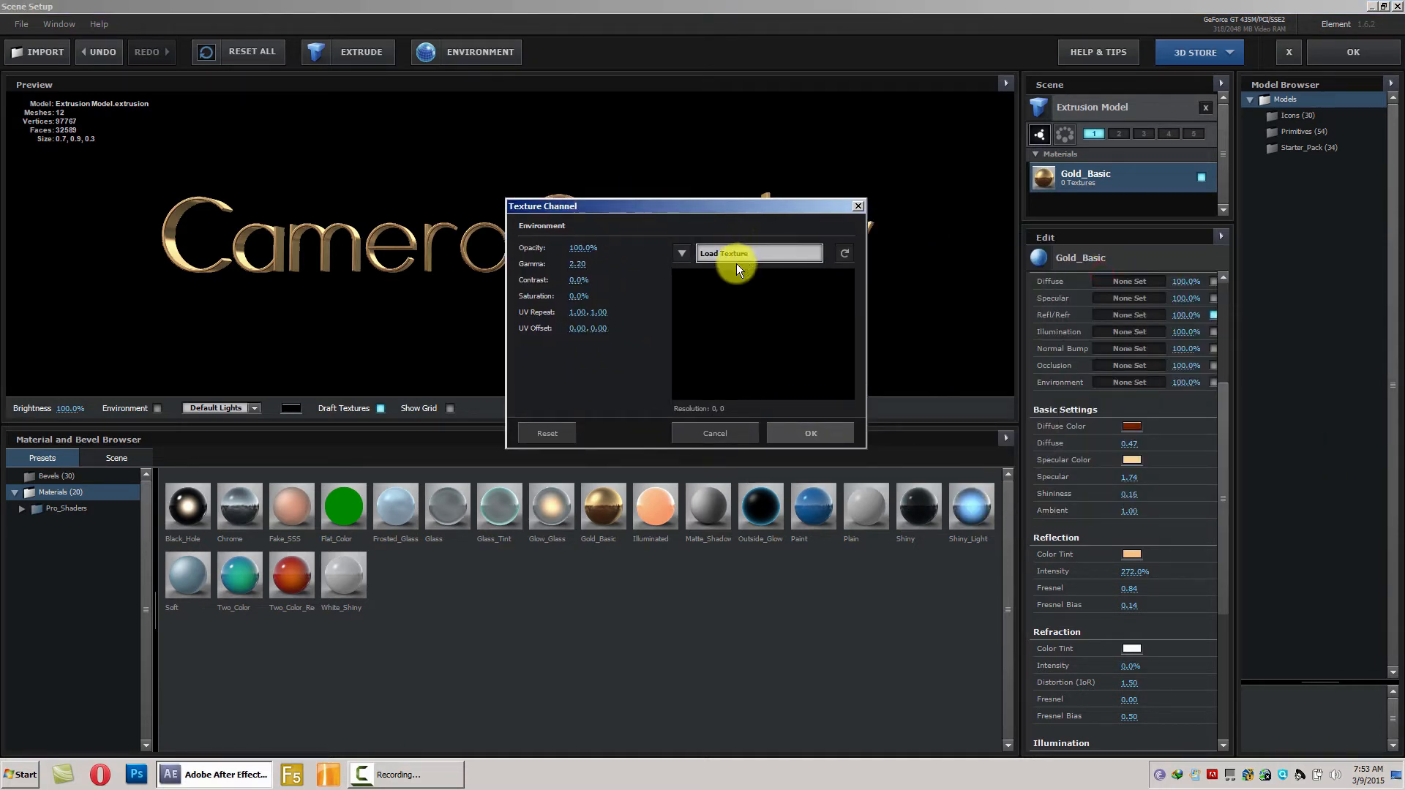
click(682, 253)
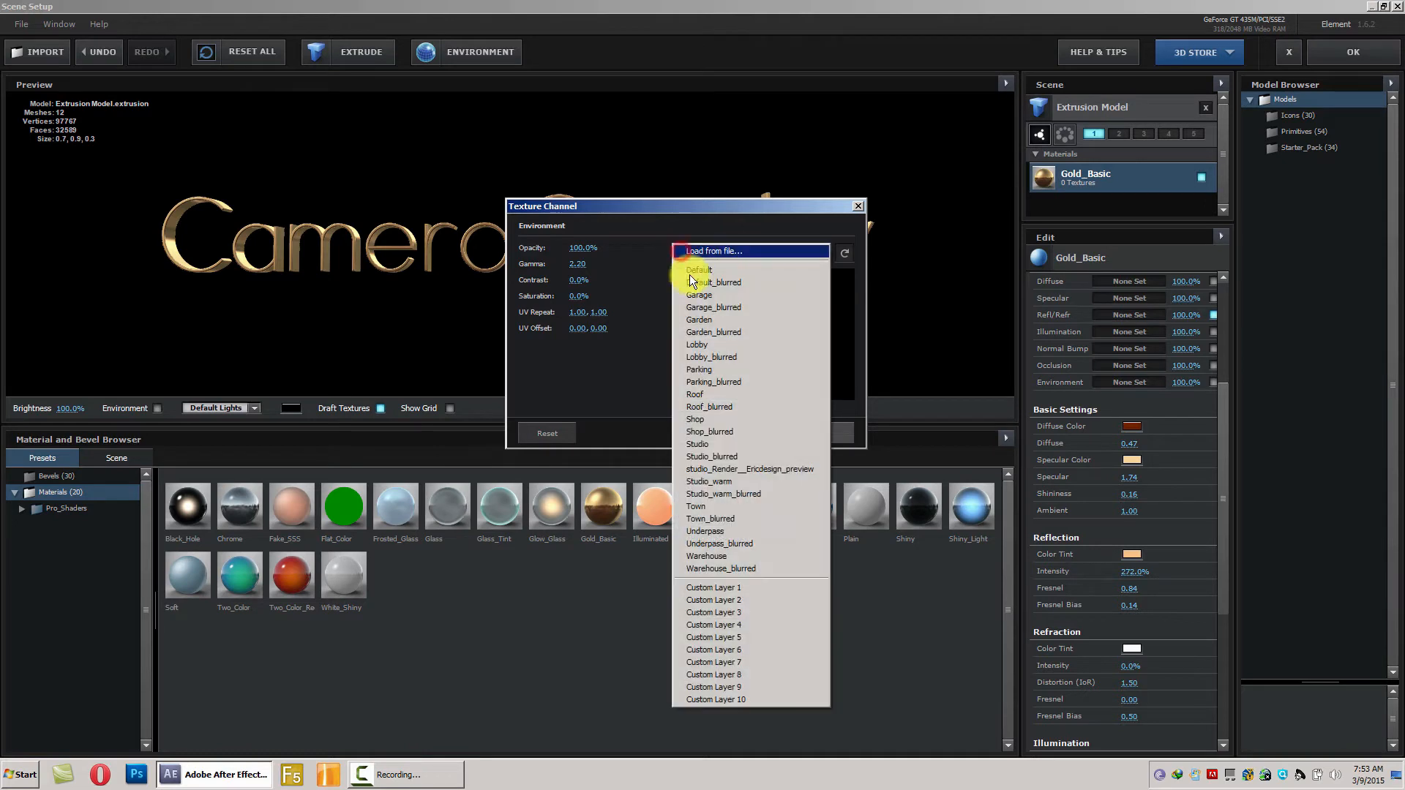
click(709, 532)
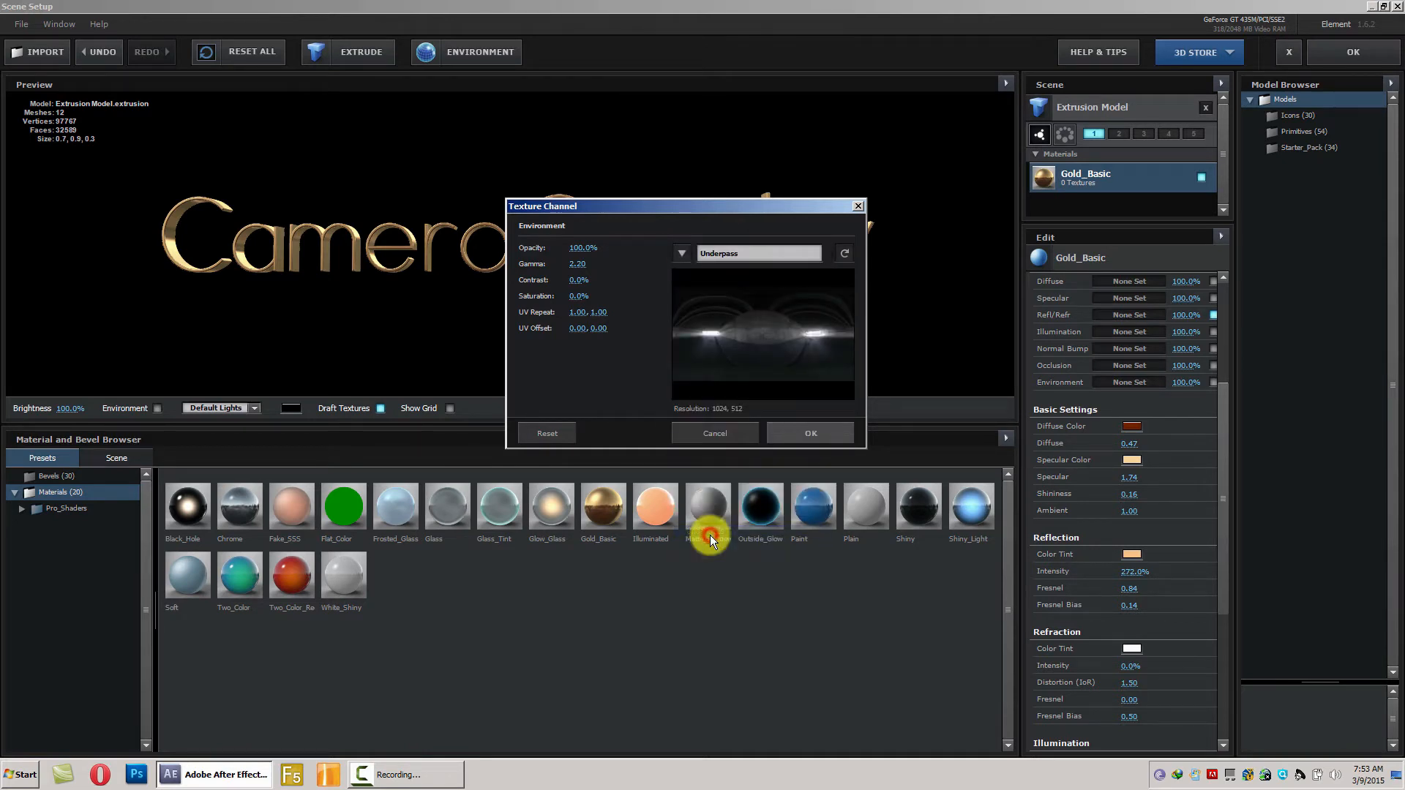
click(811, 433)
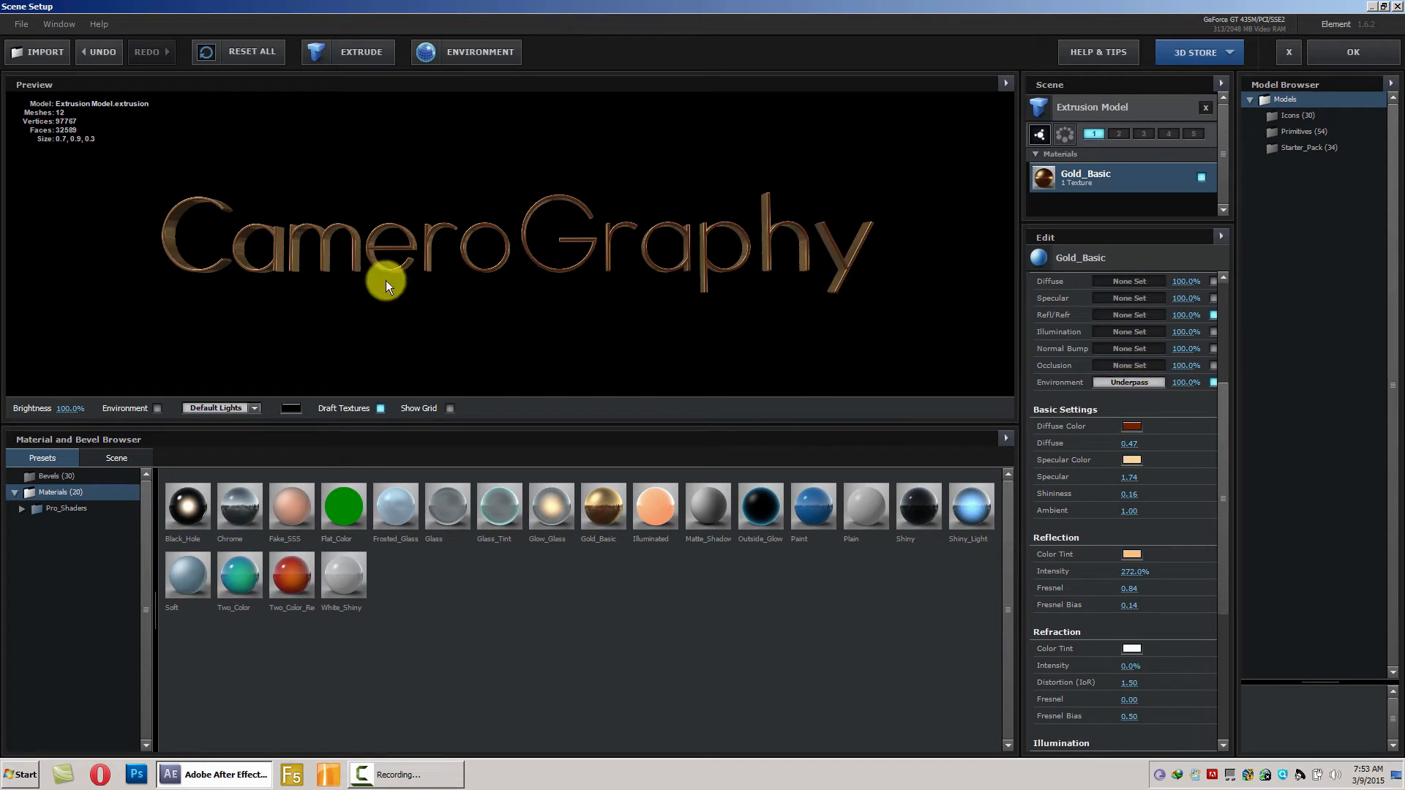
- Change the overall scene environment map to Underpass
click(451, 52)
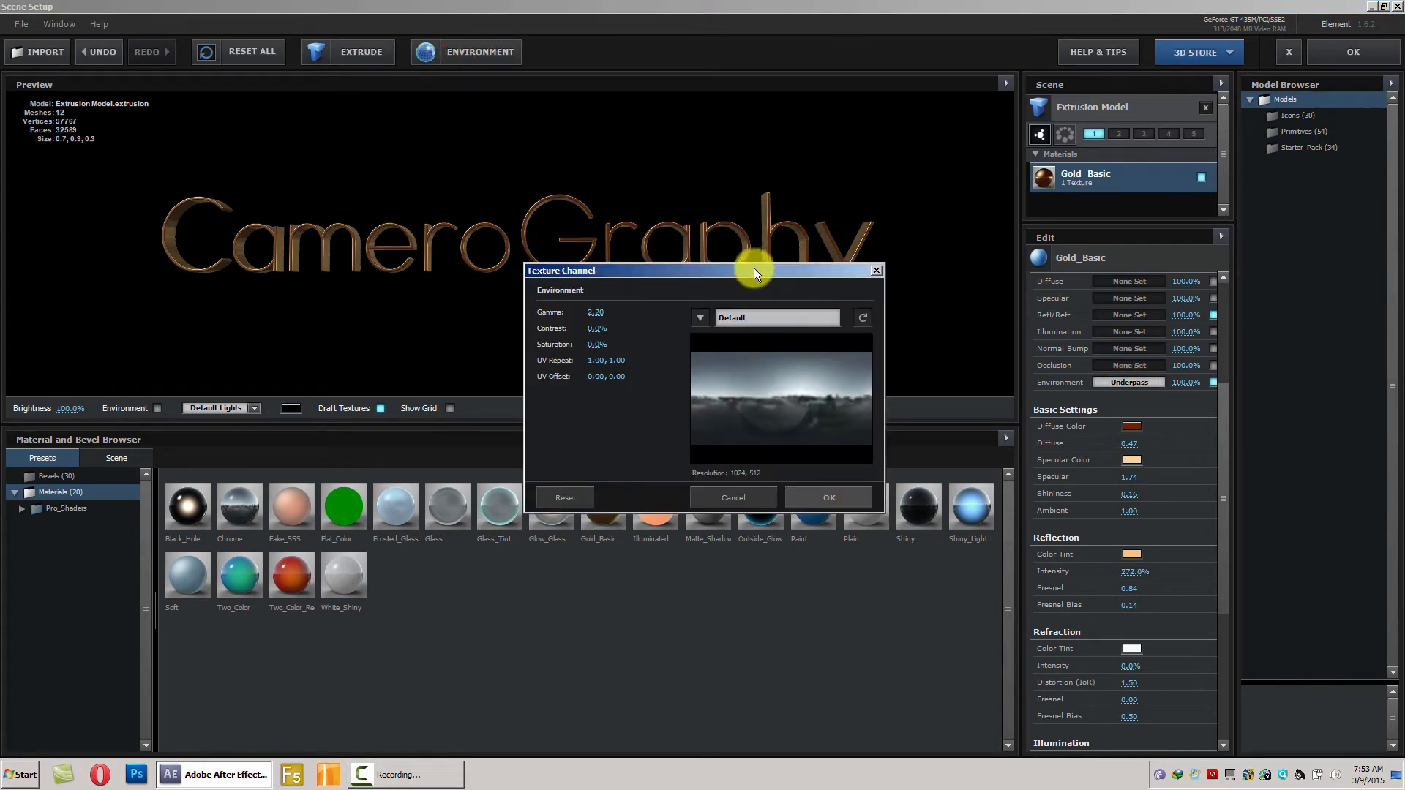
drag(754, 270, 599, 143)
click(547, 193)
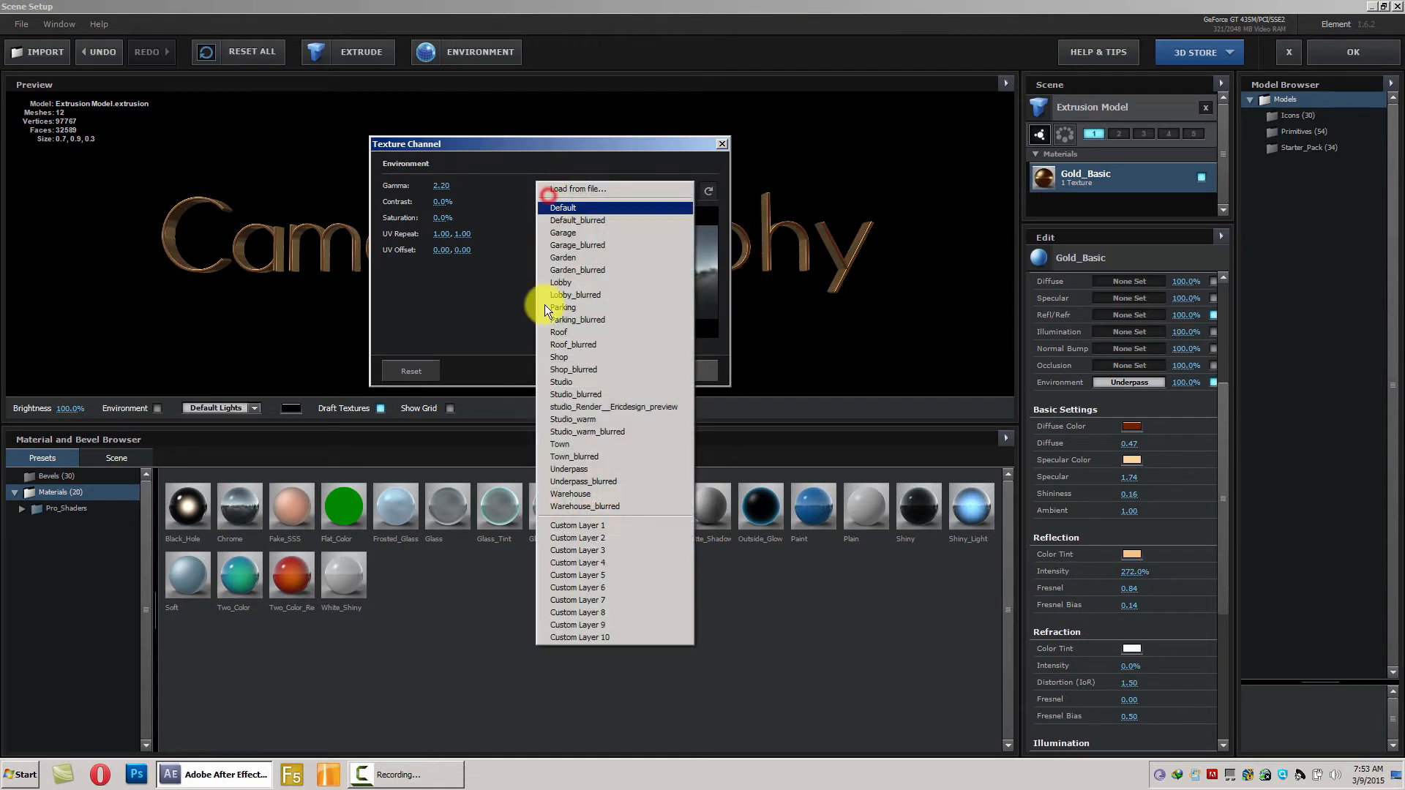
click(559, 465)
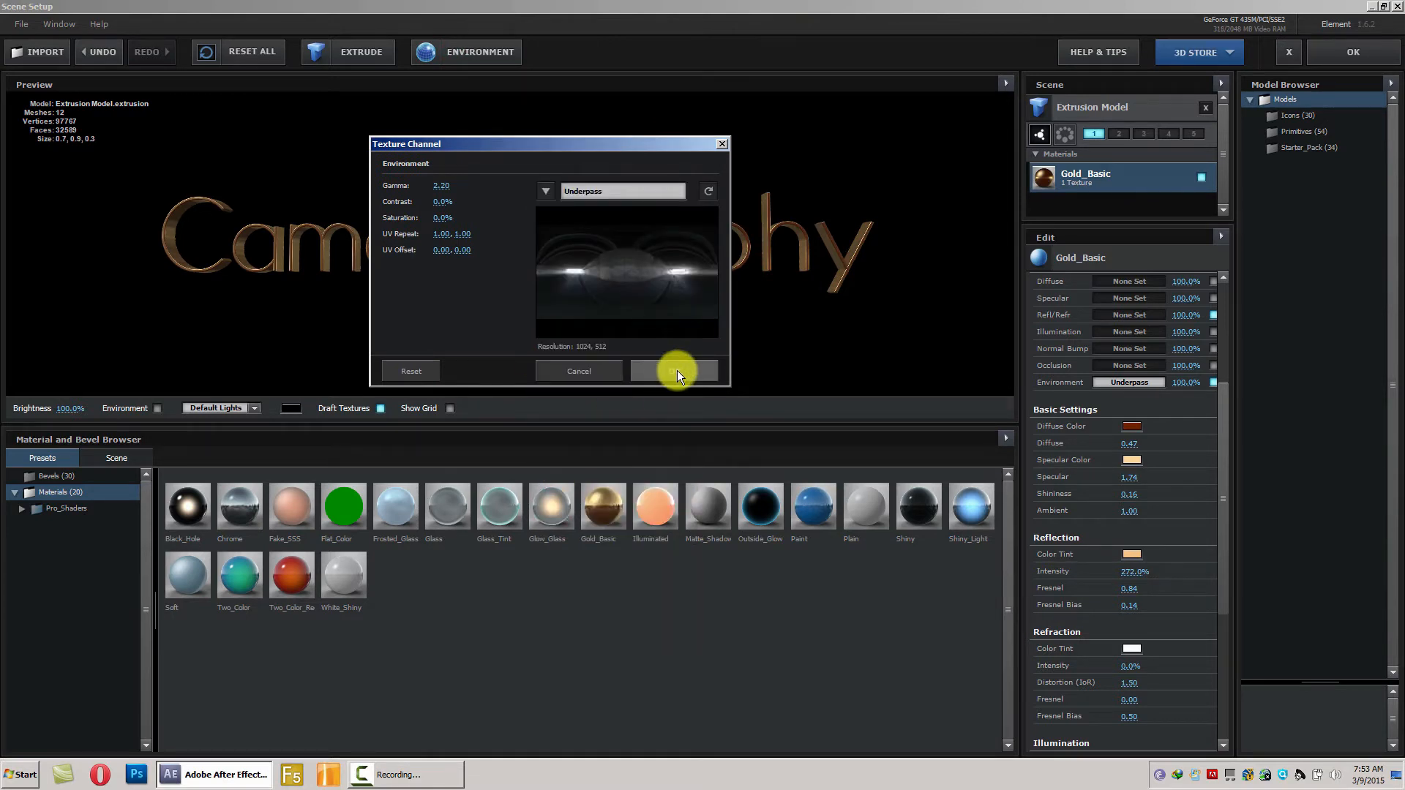
click(678, 372)
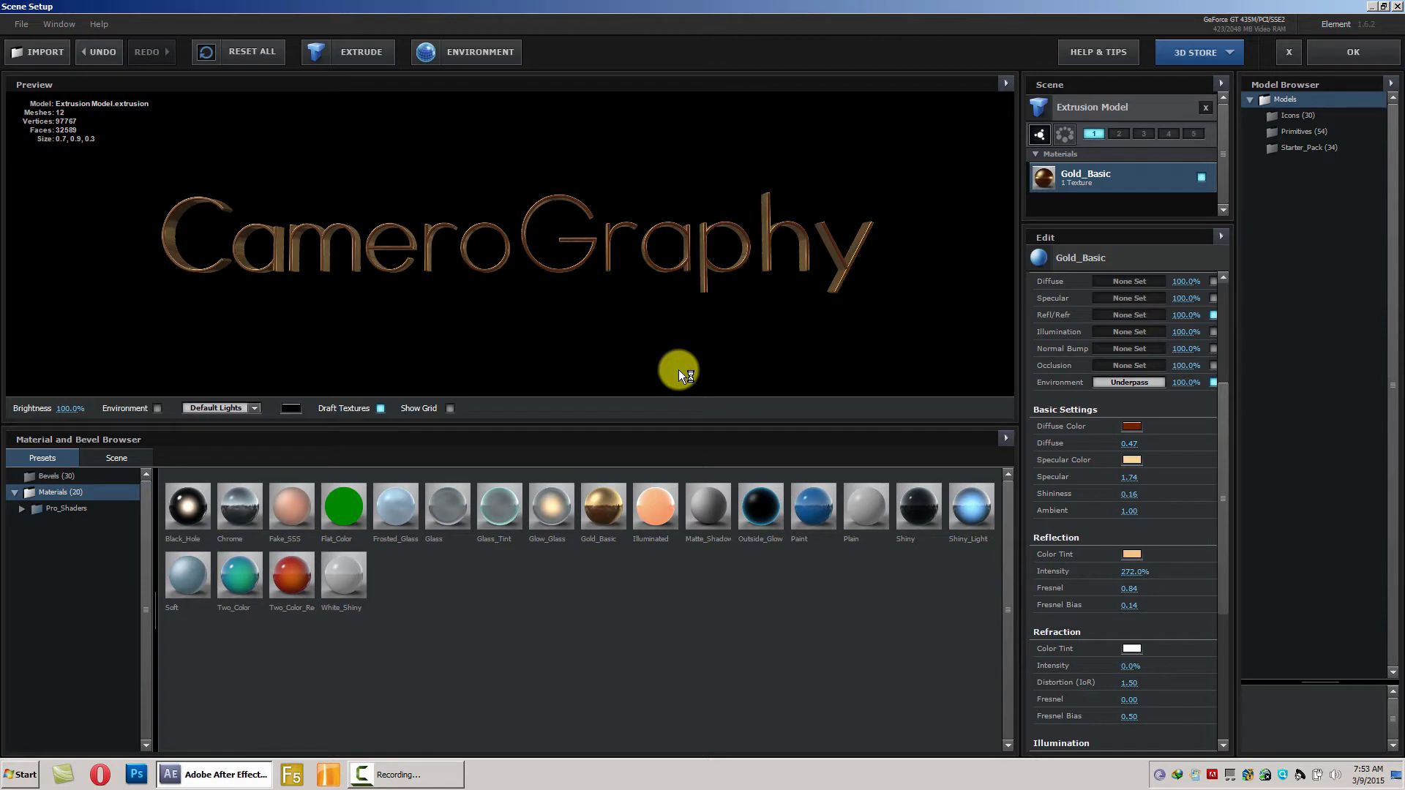
- Show the environment in the model preview, inspect the title against it, and accept the scene setup
click(159, 408)
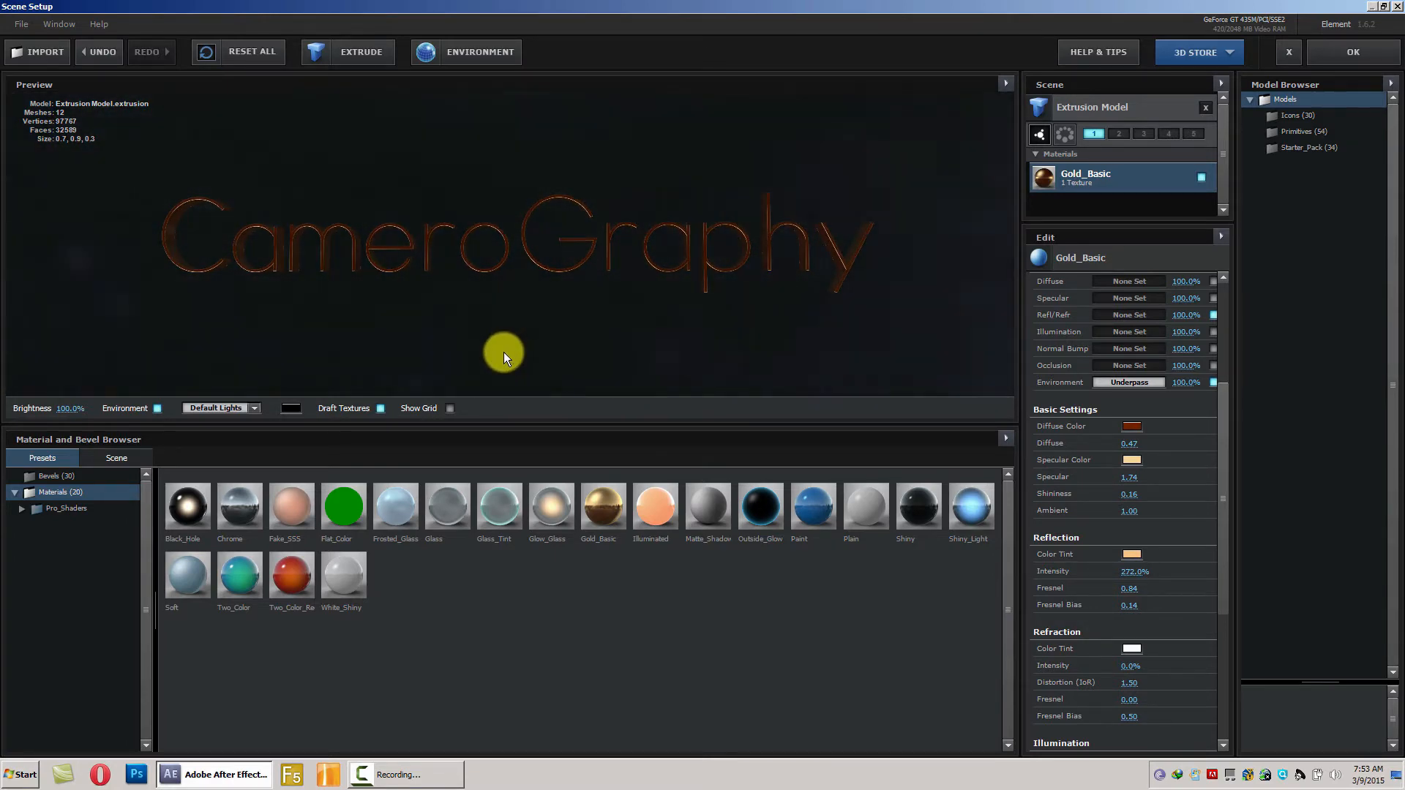
drag(480, 379, 463, 390)
drag(322, 162, 1093, 242)
click(1367, 53)
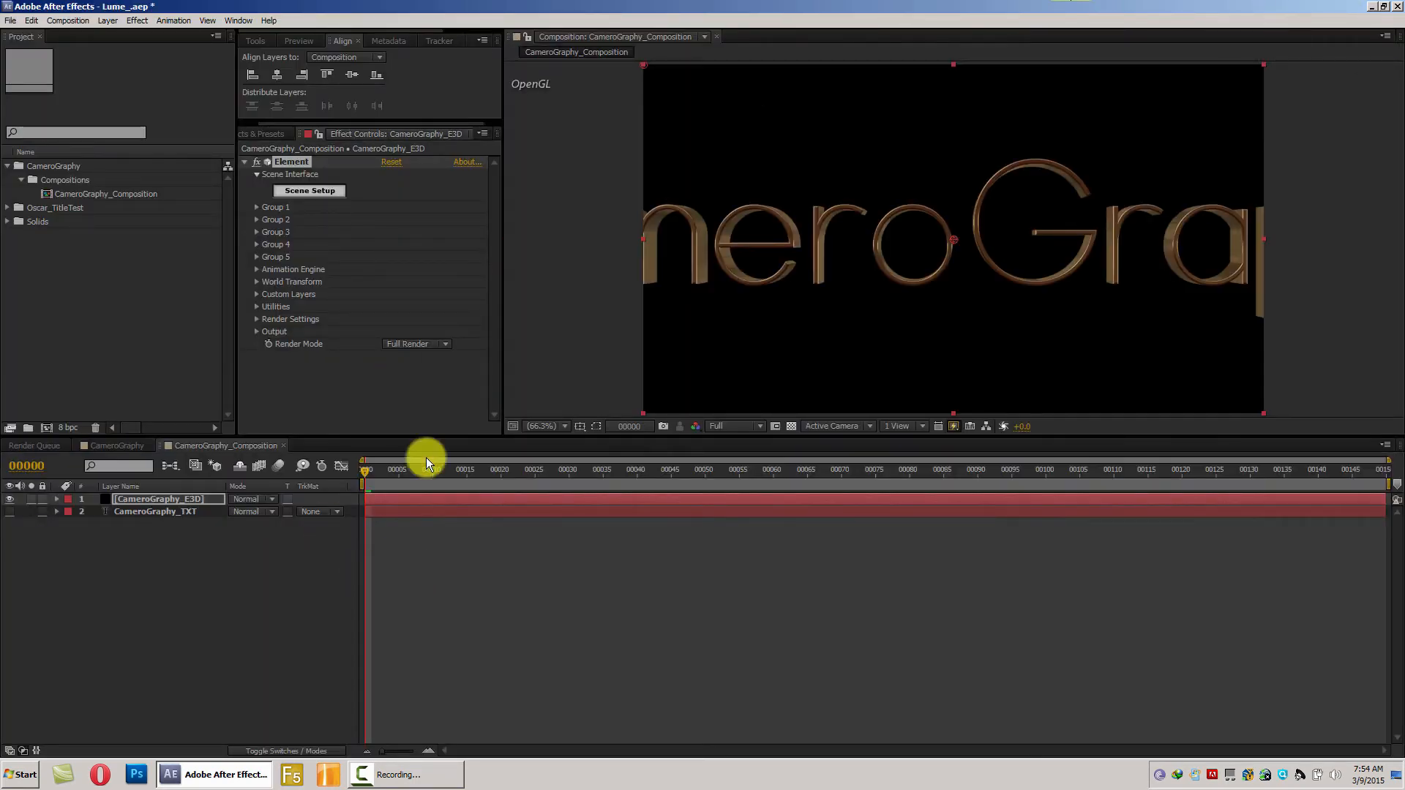
- Create a two-node camera named CameroGraphy_Cam with the 35mm preset
right_click(90, 658)
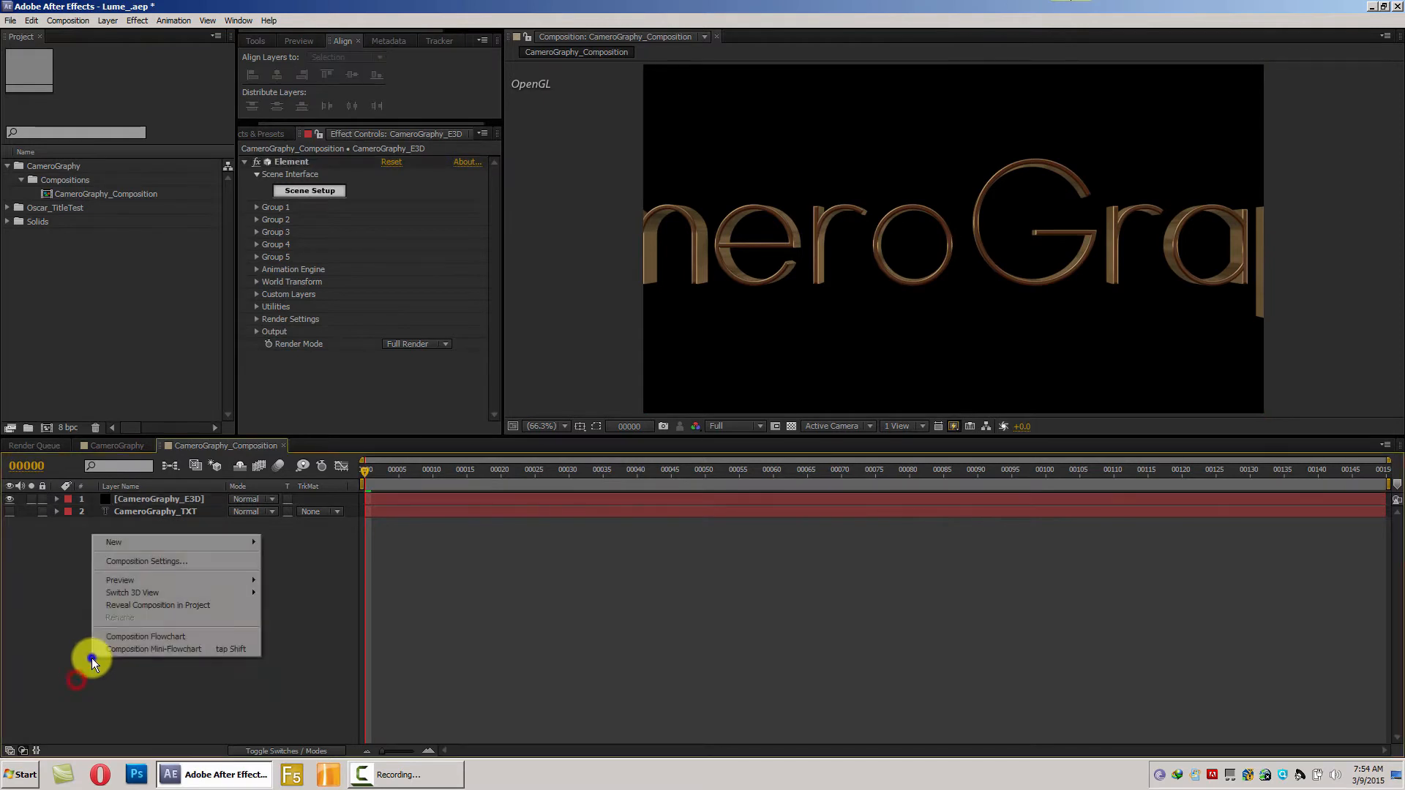
click(136, 544)
click(303, 600)
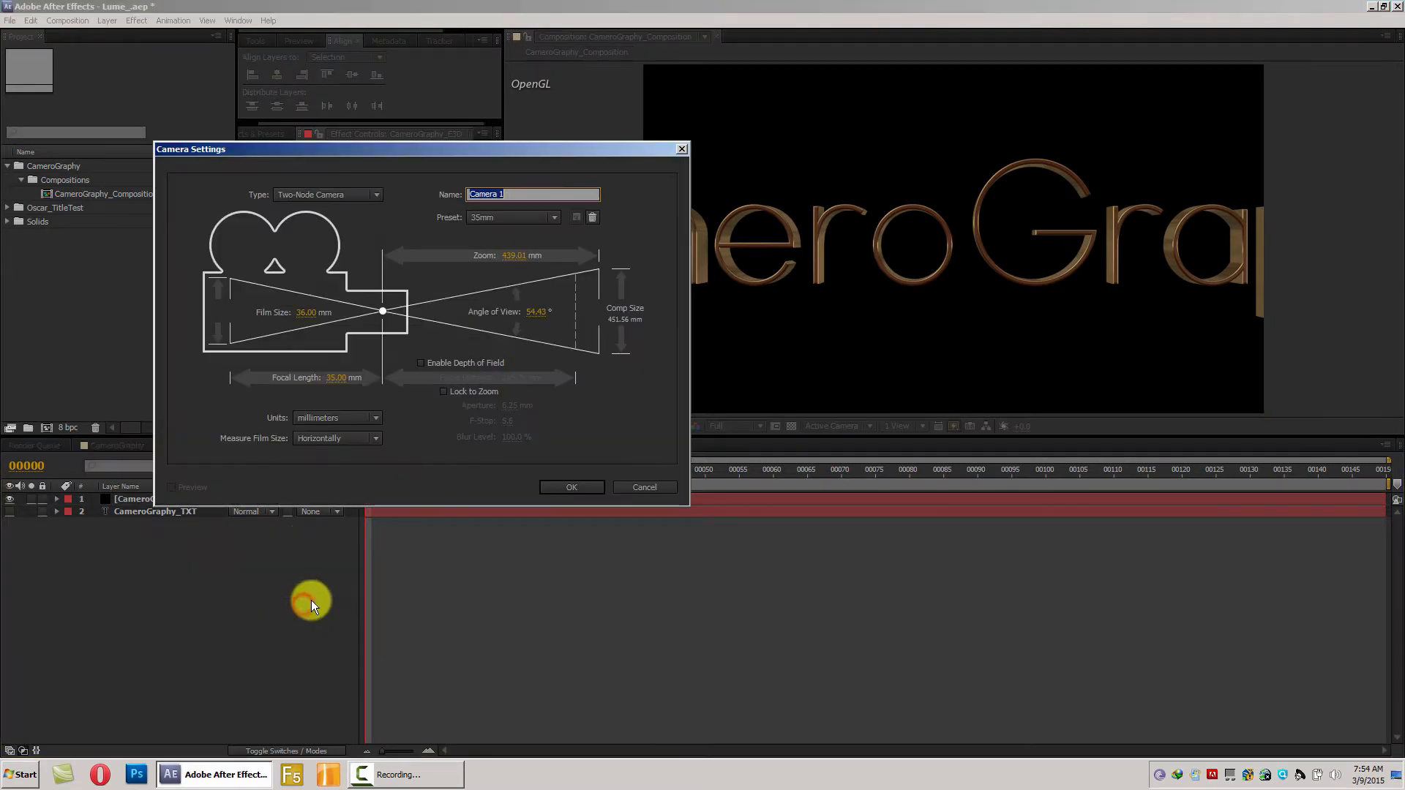
text(CameroGraphy)
text(_Cam)
click(513, 218)
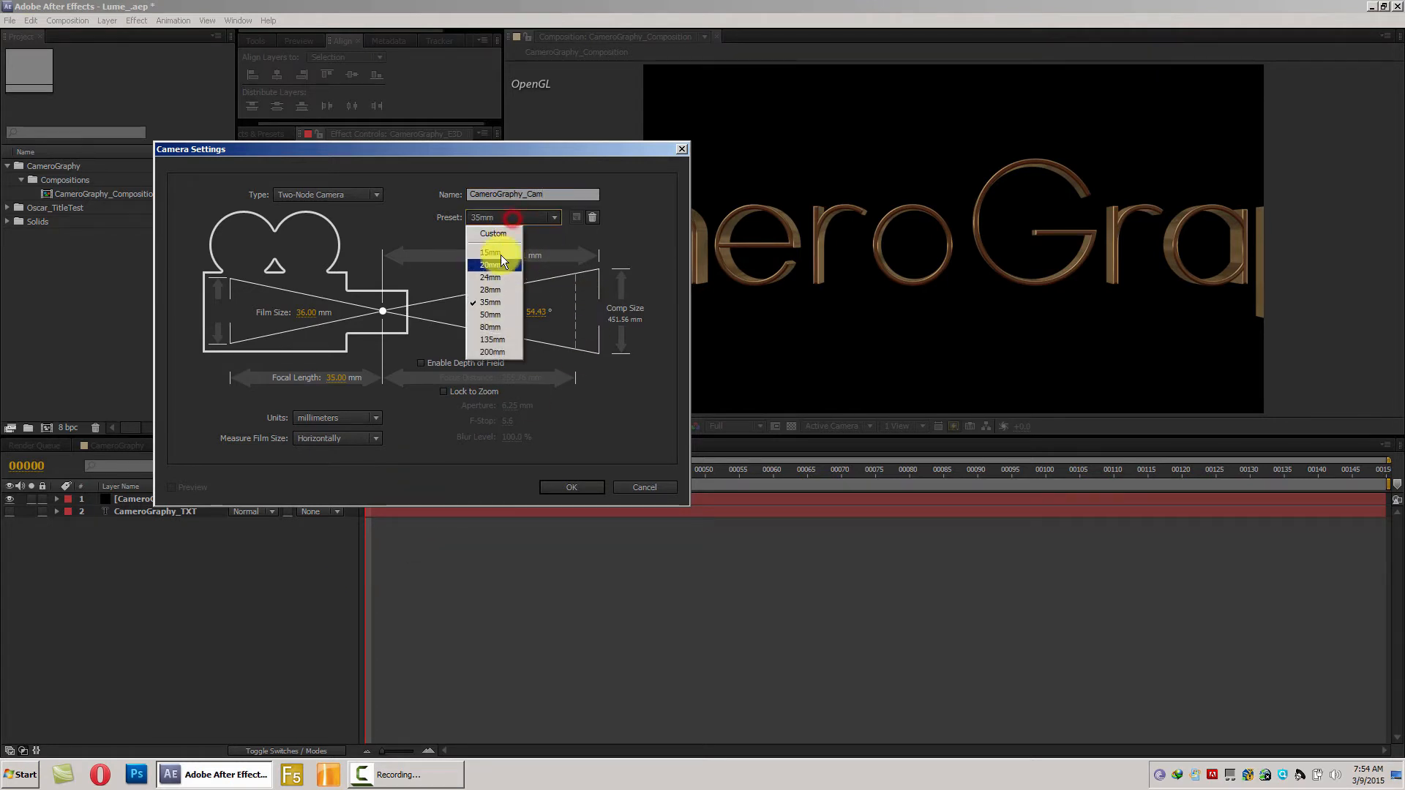
click(414, 247)
click(571, 486)
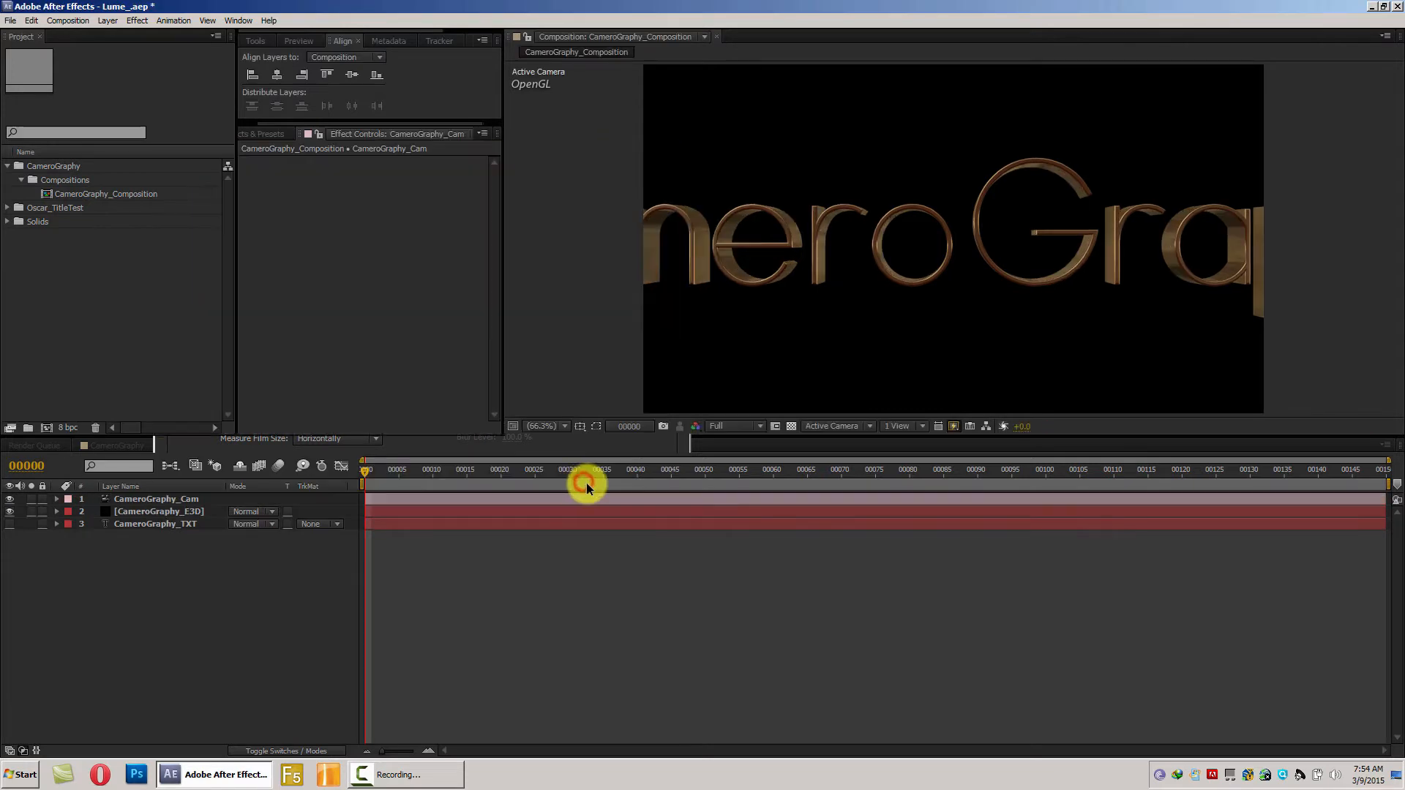
- Lower the composition preview resolution to Third and pull the camera back until the whole CameroGraphy title fits in frame
click(744, 430)
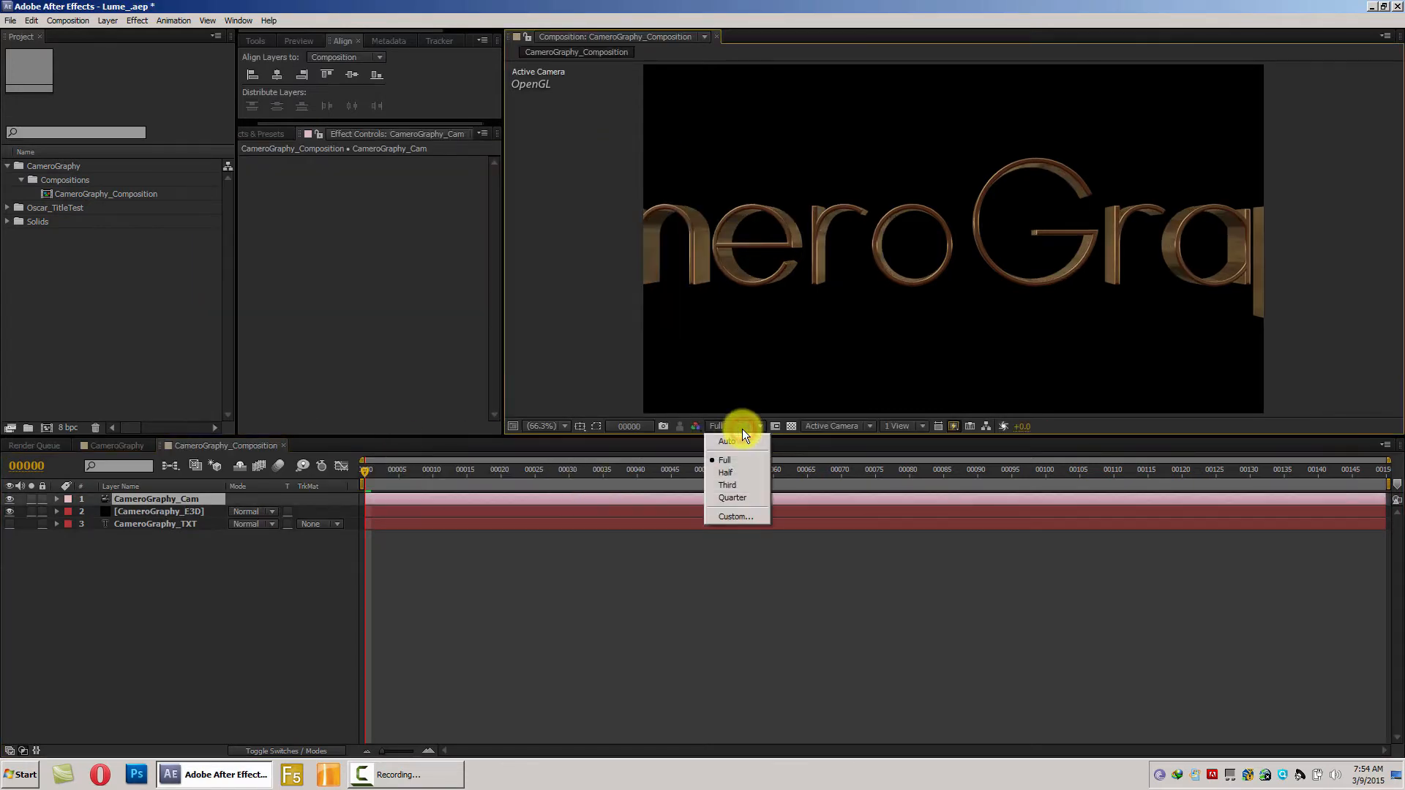
click(732, 485)
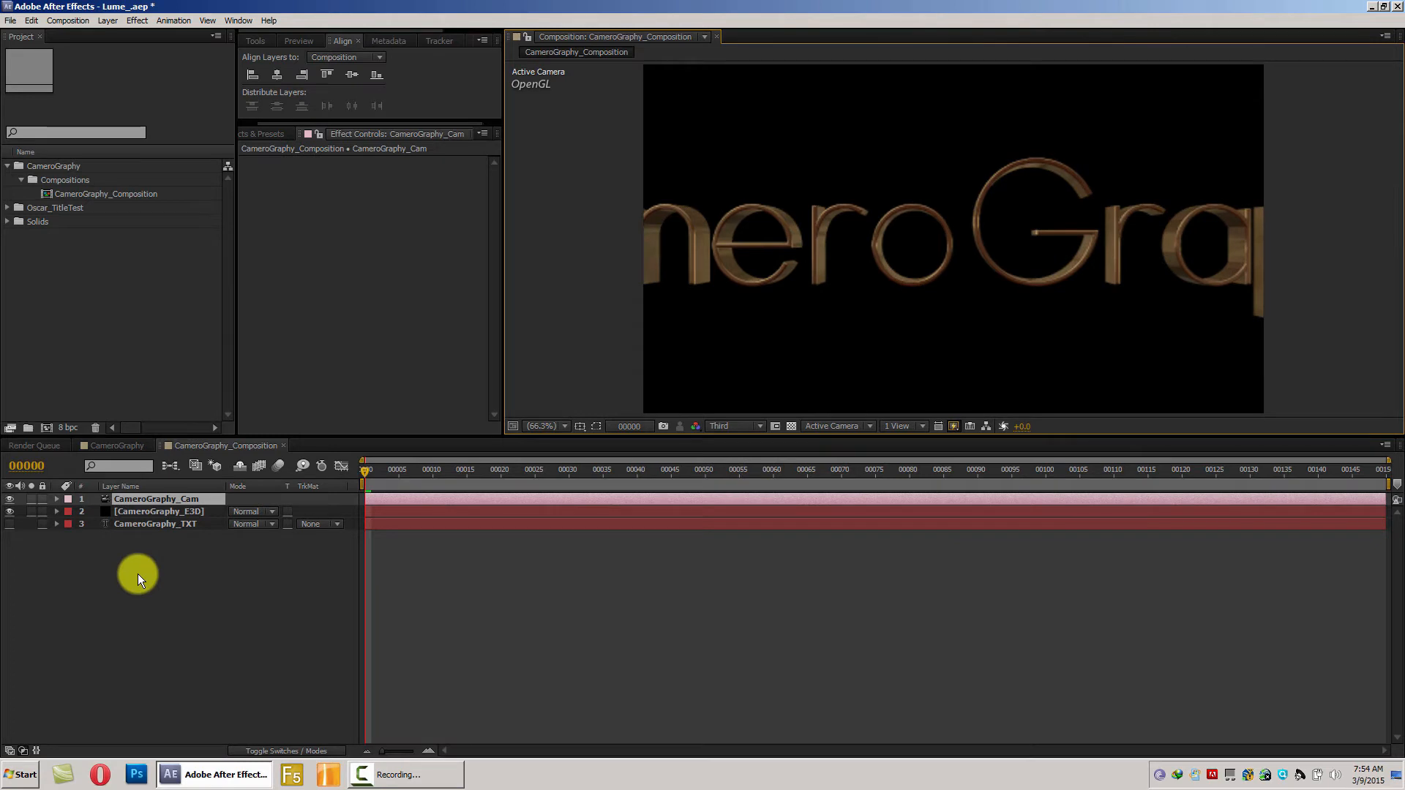
click(381, 359)
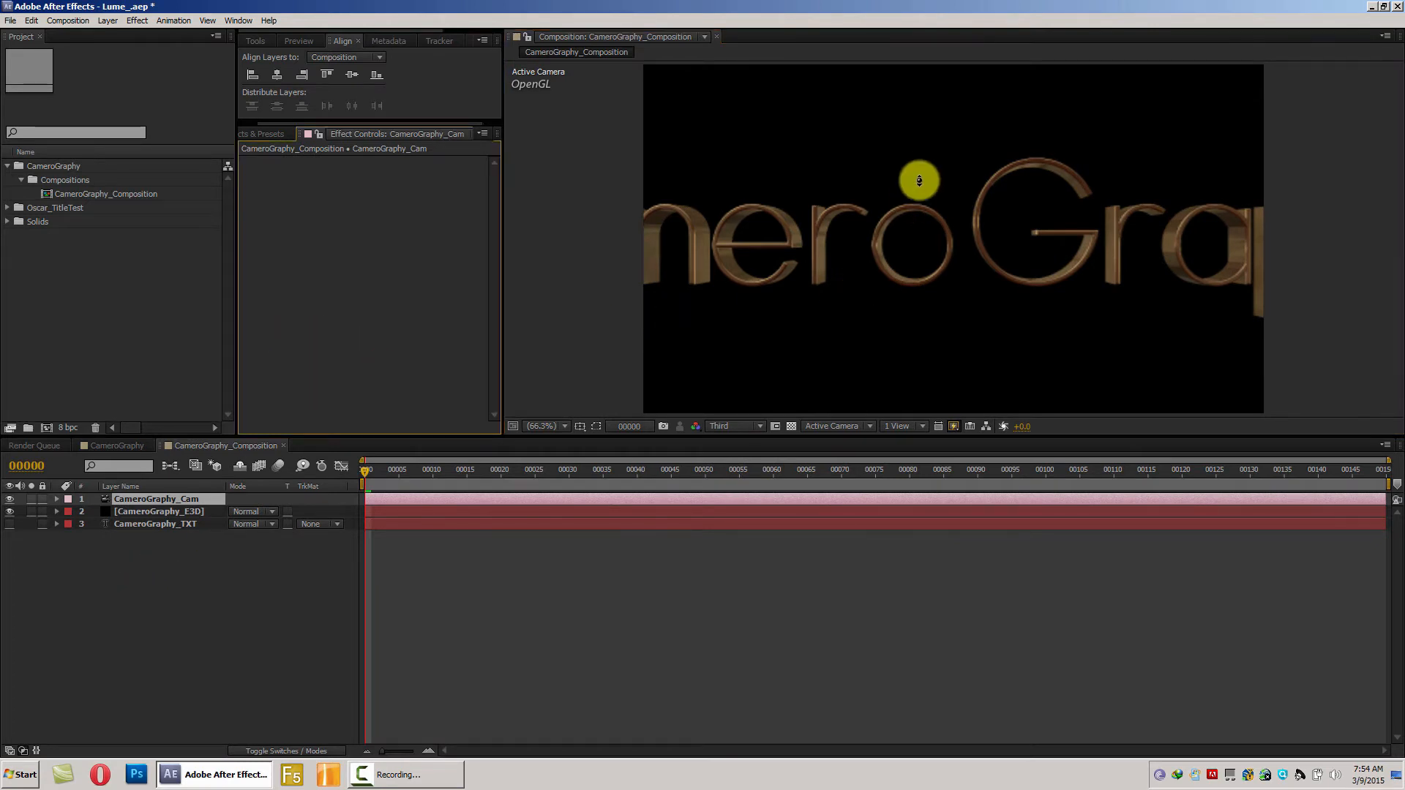
drag(919, 180, 925, 288)
drag(923, 218, 954, 296)
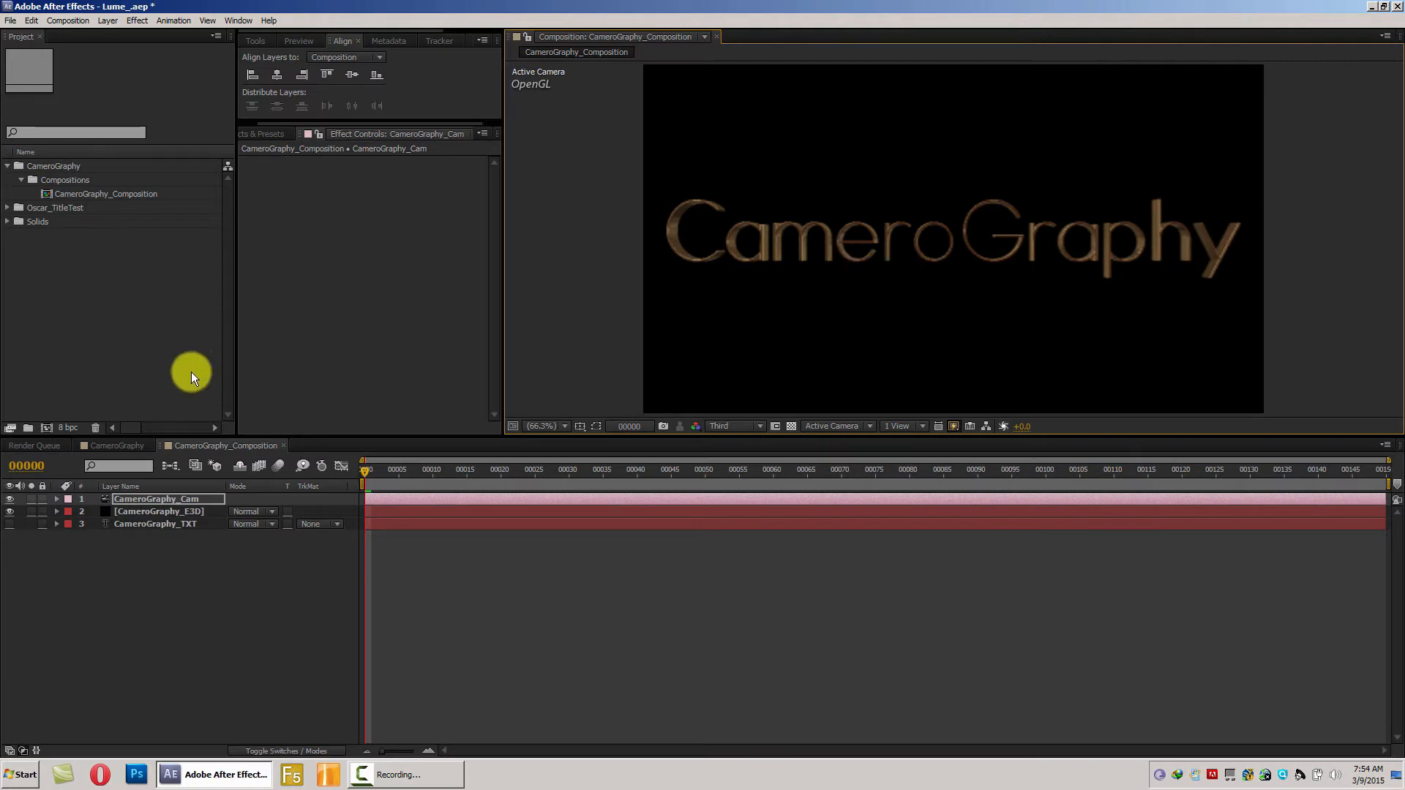
- Show the environment in the background through the Element render settings of the CameroGraphy_E3D layer
click(179, 511)
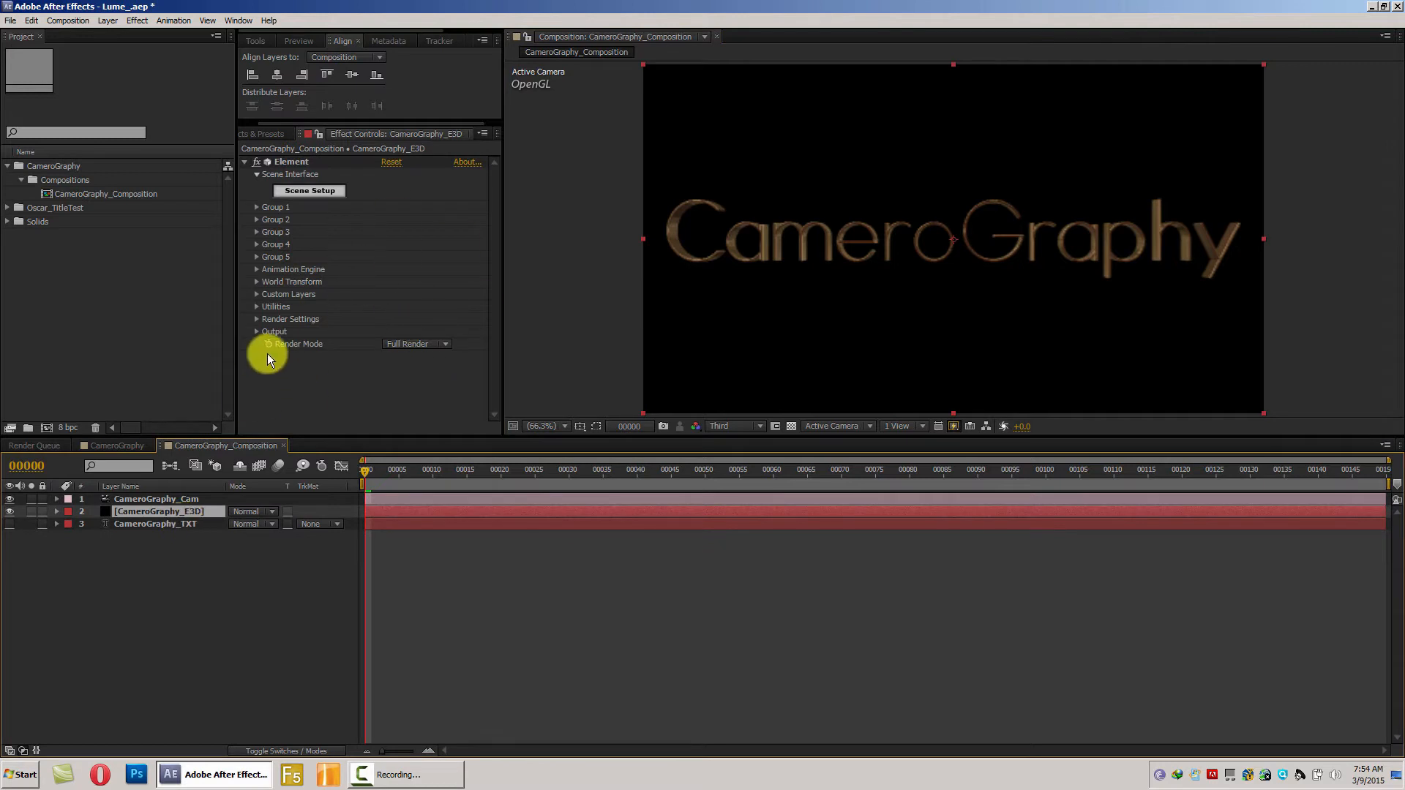
click(256, 318)
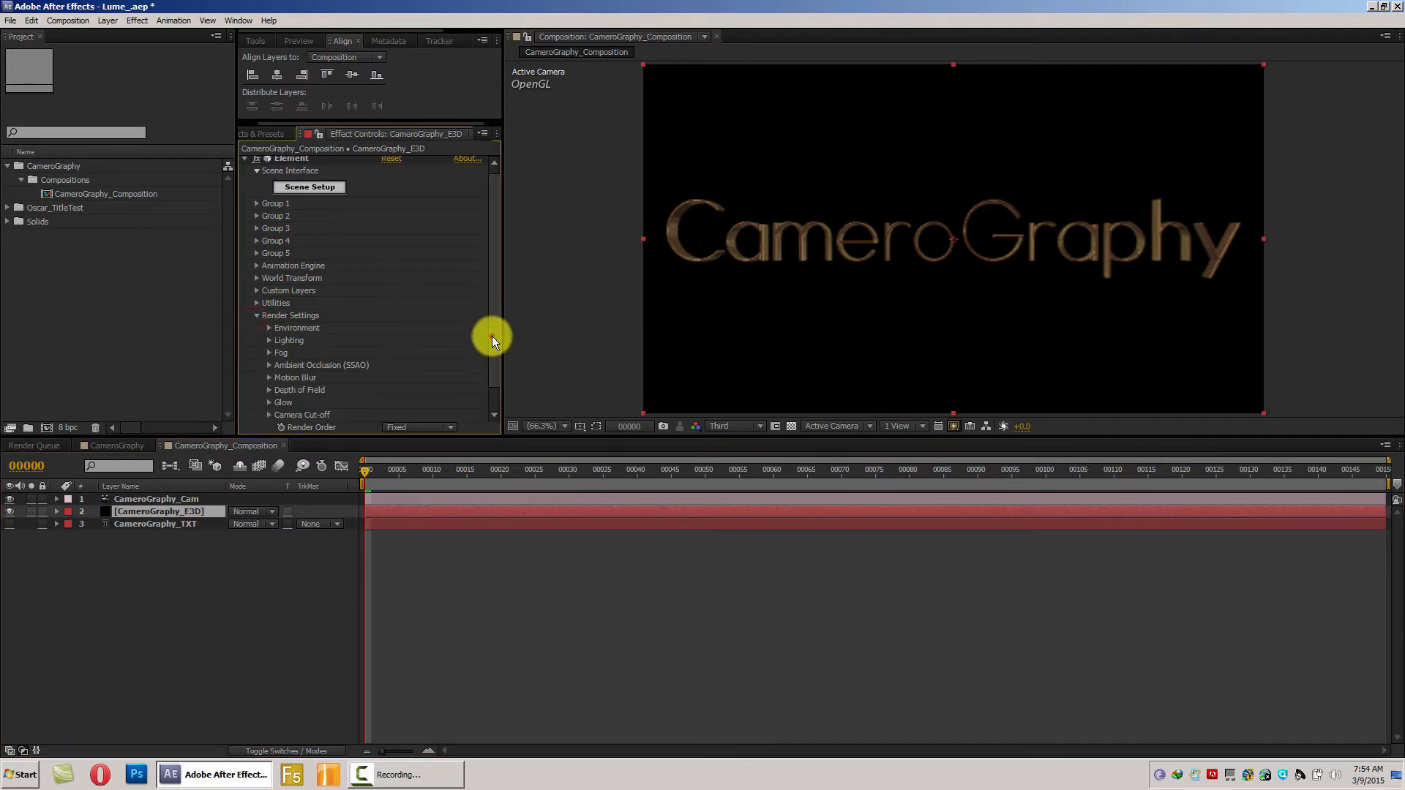
drag(492, 336, 490, 390)
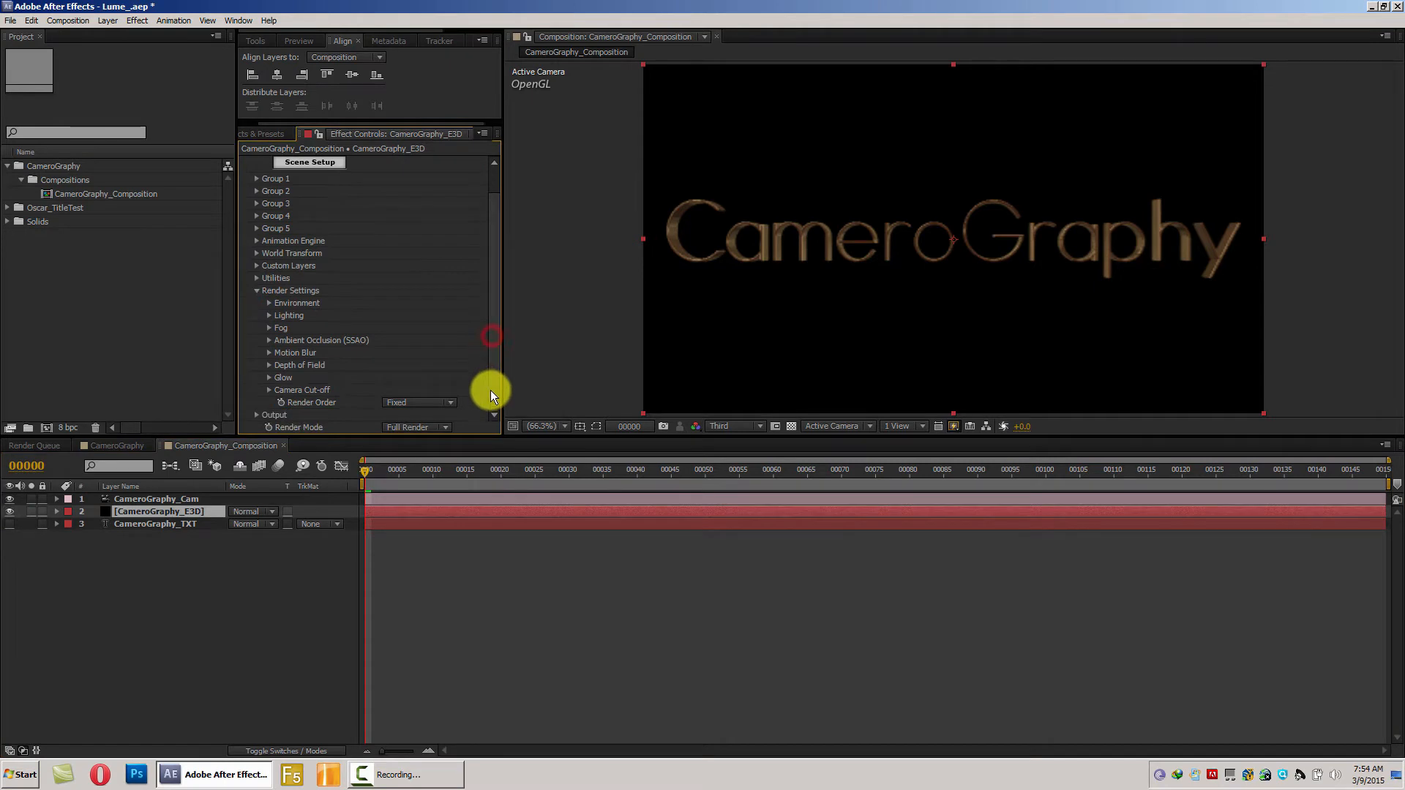
click(270, 303)
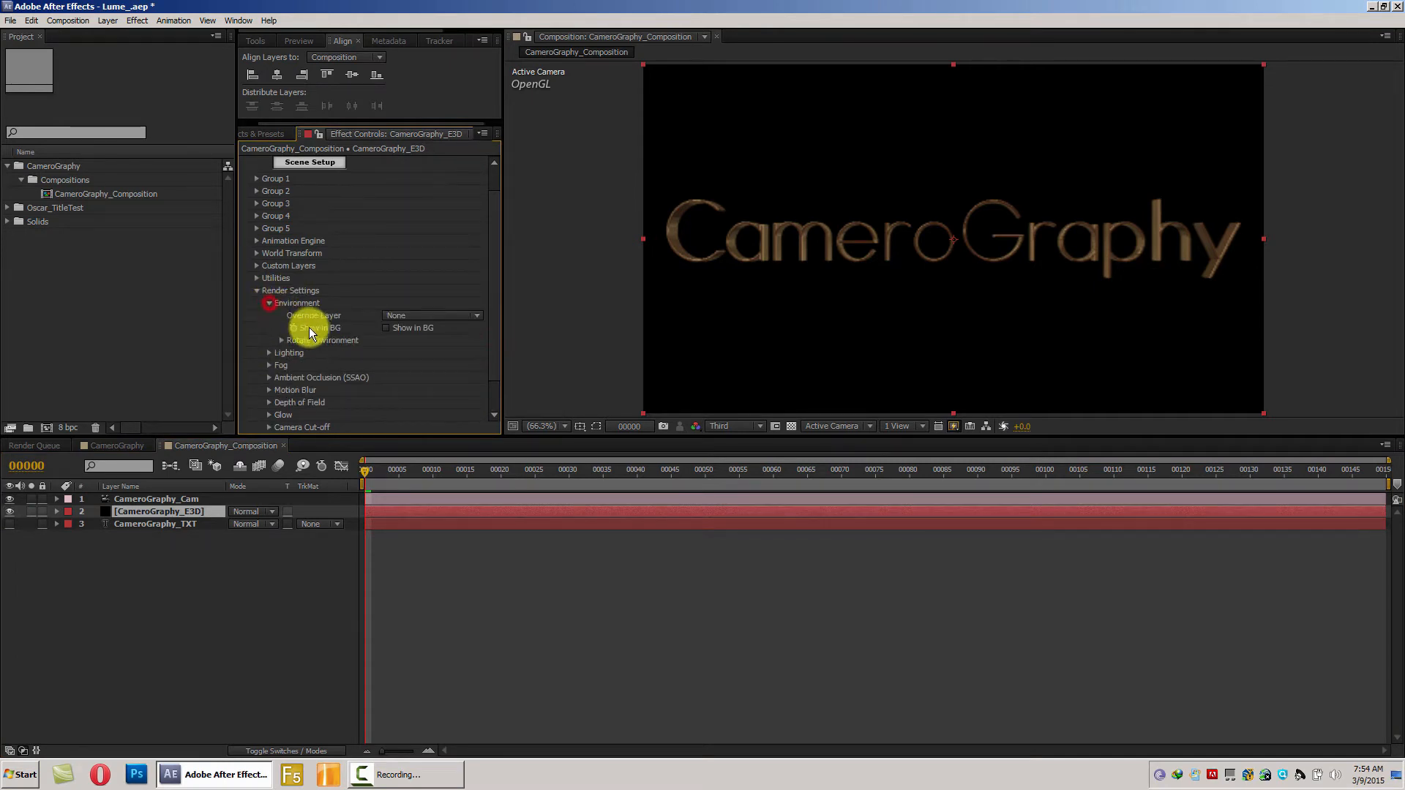
click(385, 328)
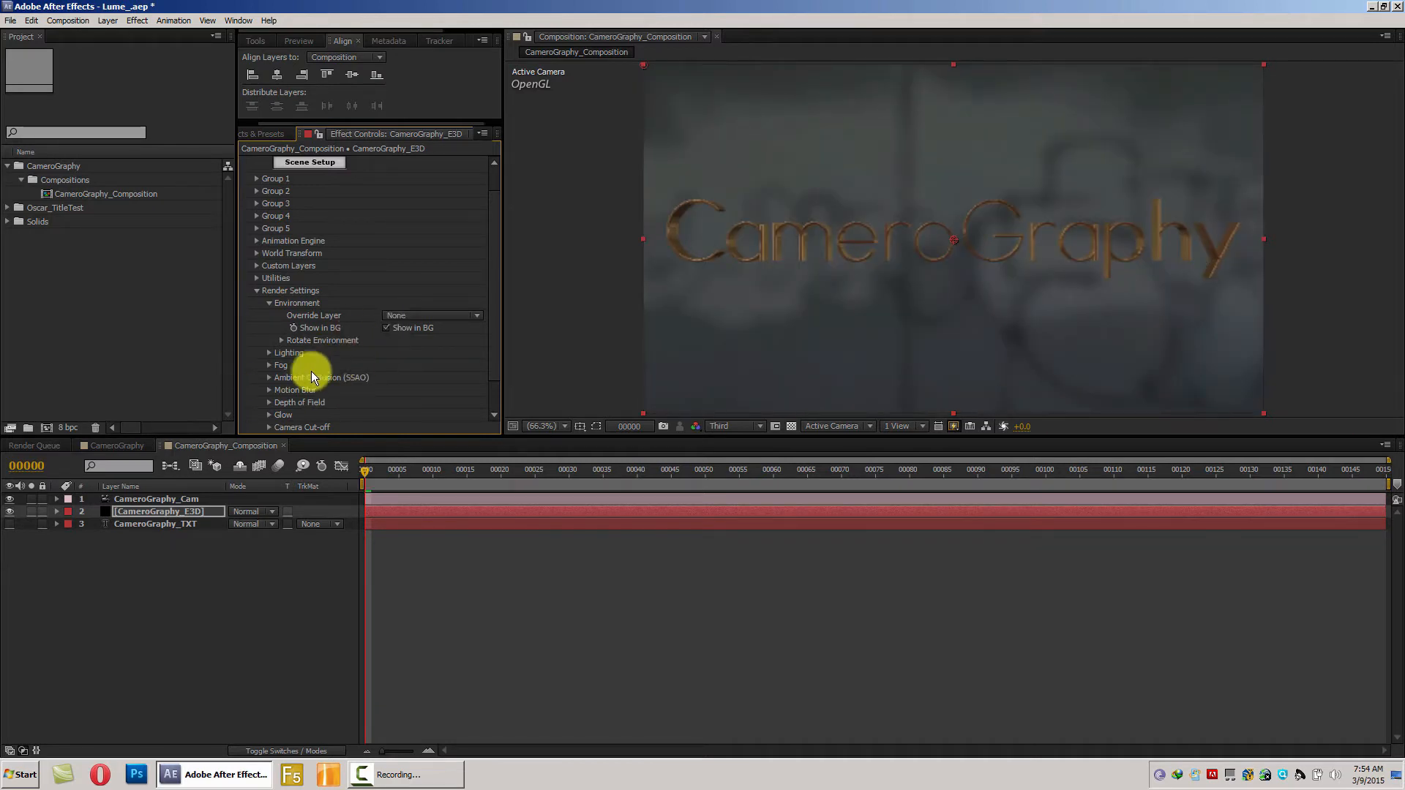
- Turn off Use Comp Lights in Element's lighting settings and set Add Lighting to Stylized
click(269, 353)
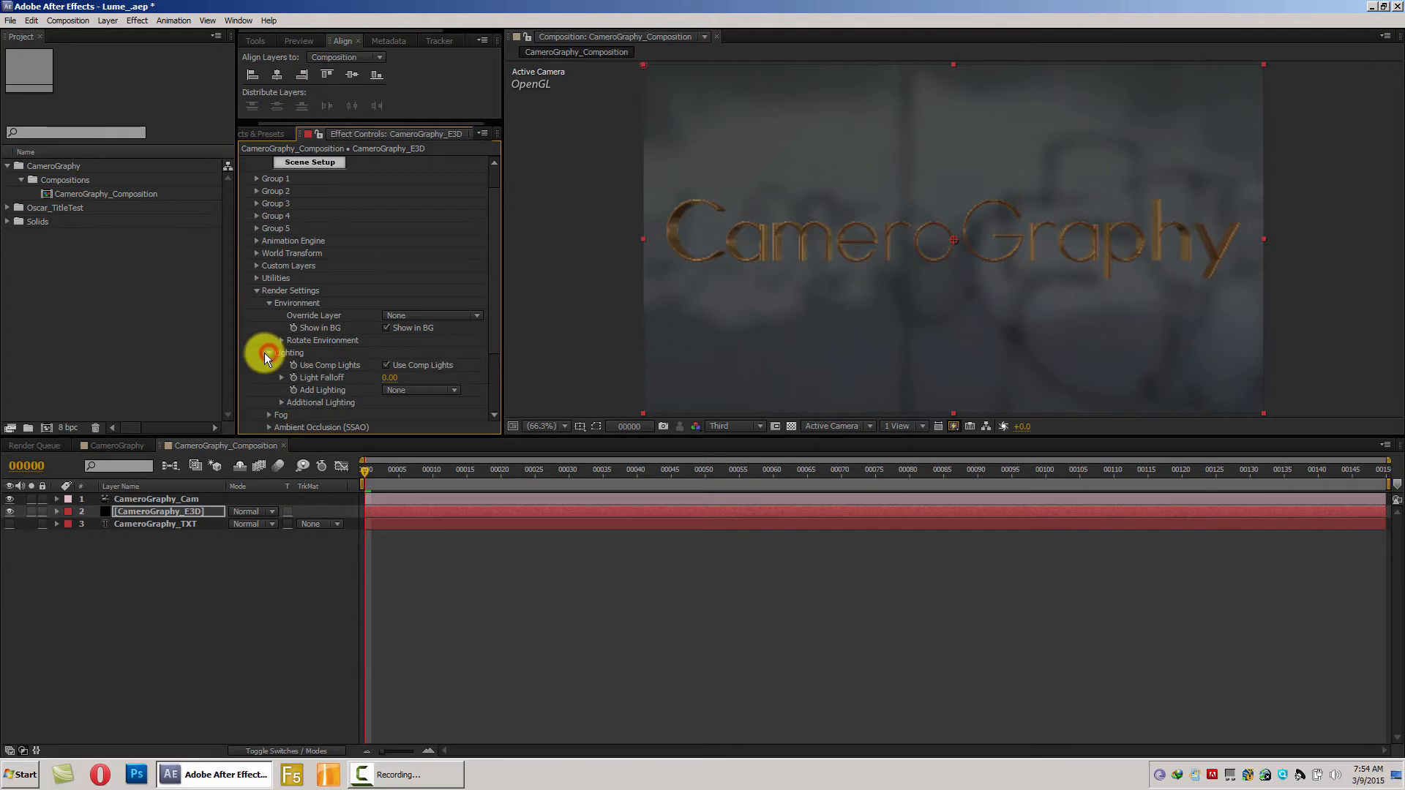
click(384, 365)
click(383, 365)
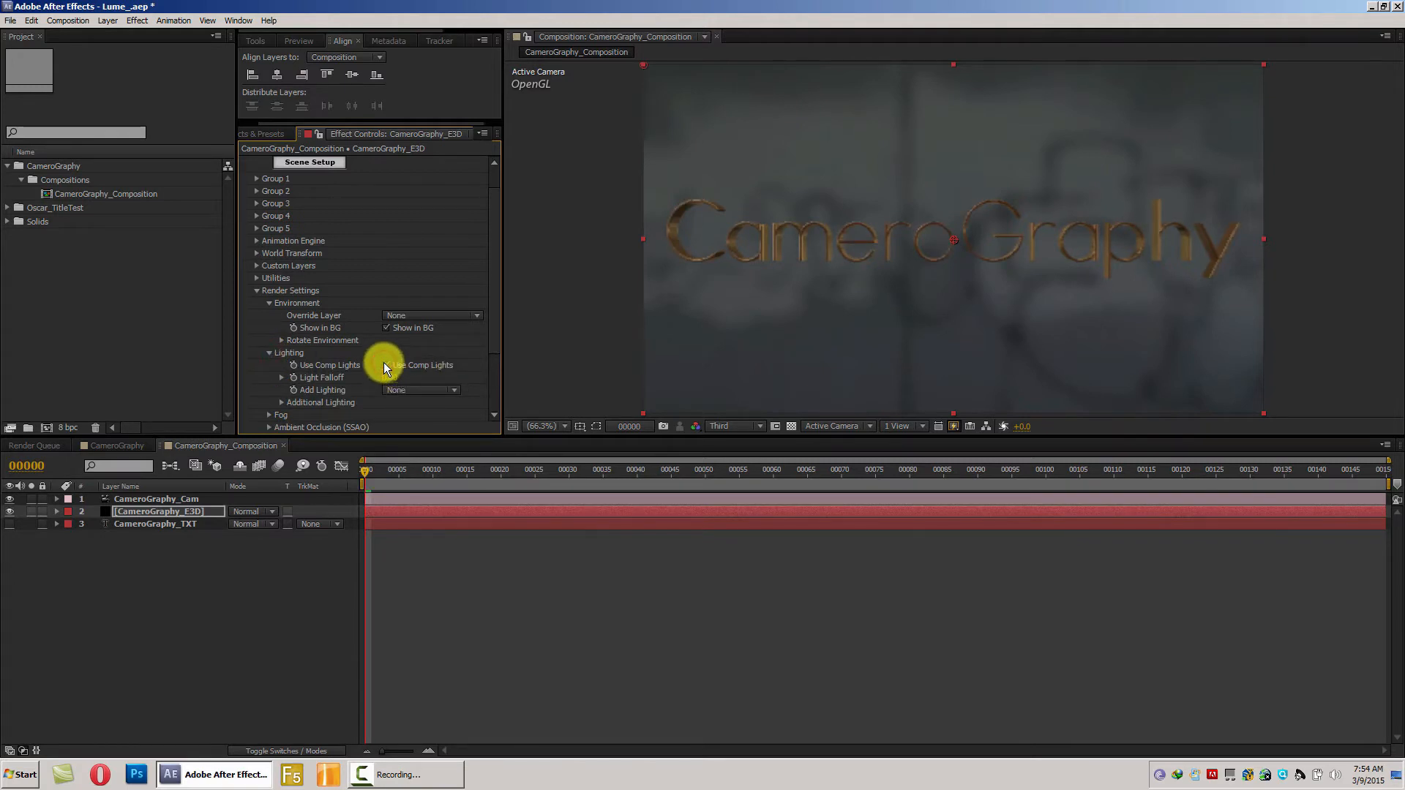
click(384, 365)
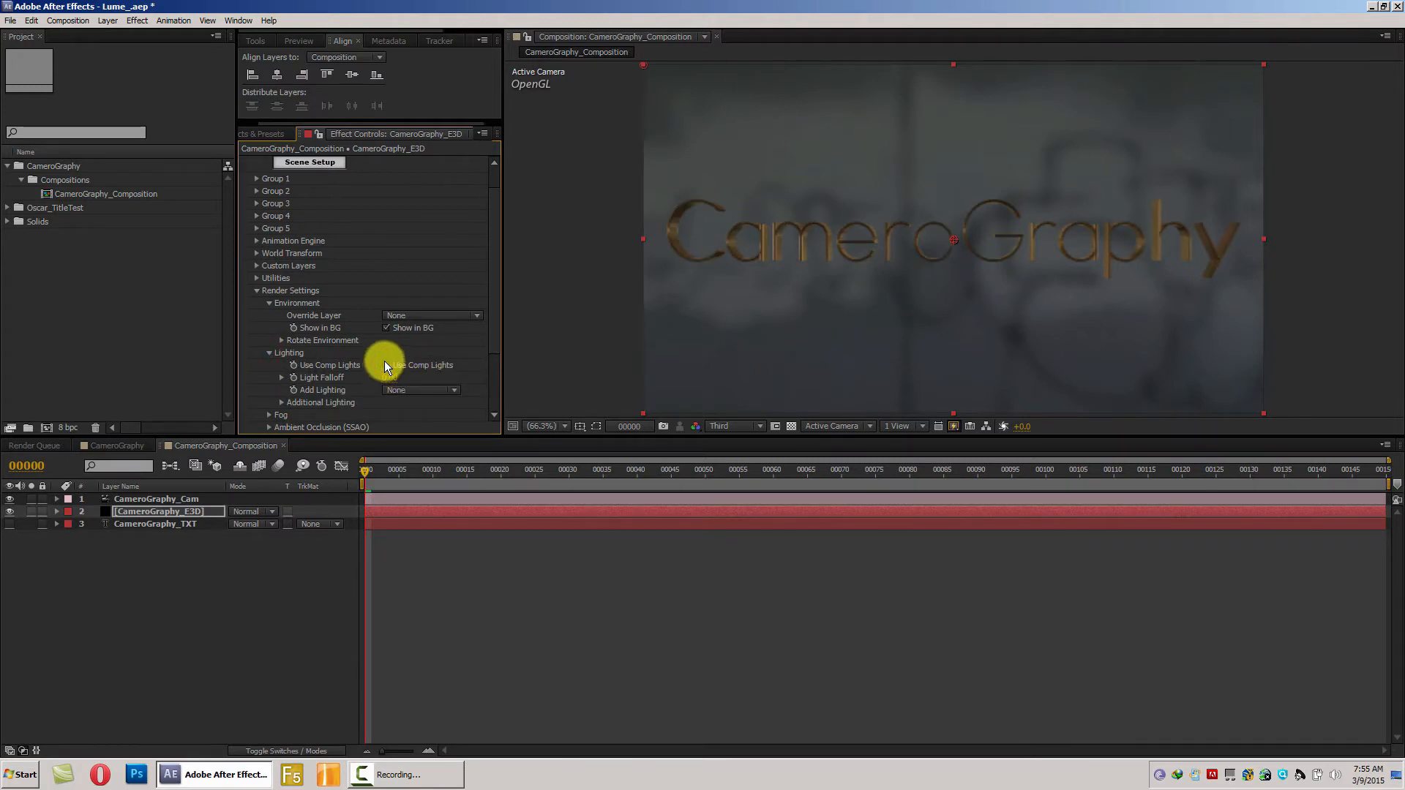
drag(493, 335, 490, 371)
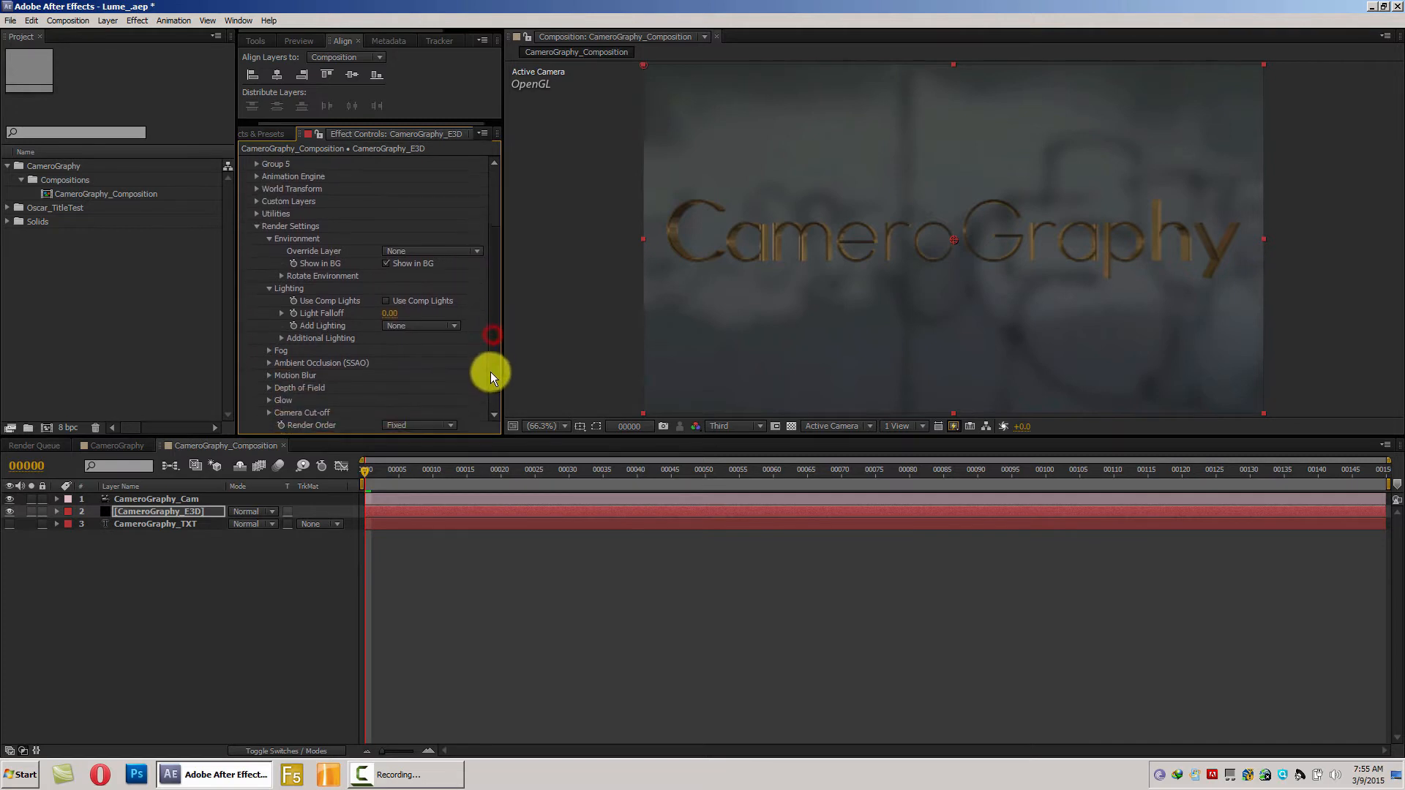
click(411, 327)
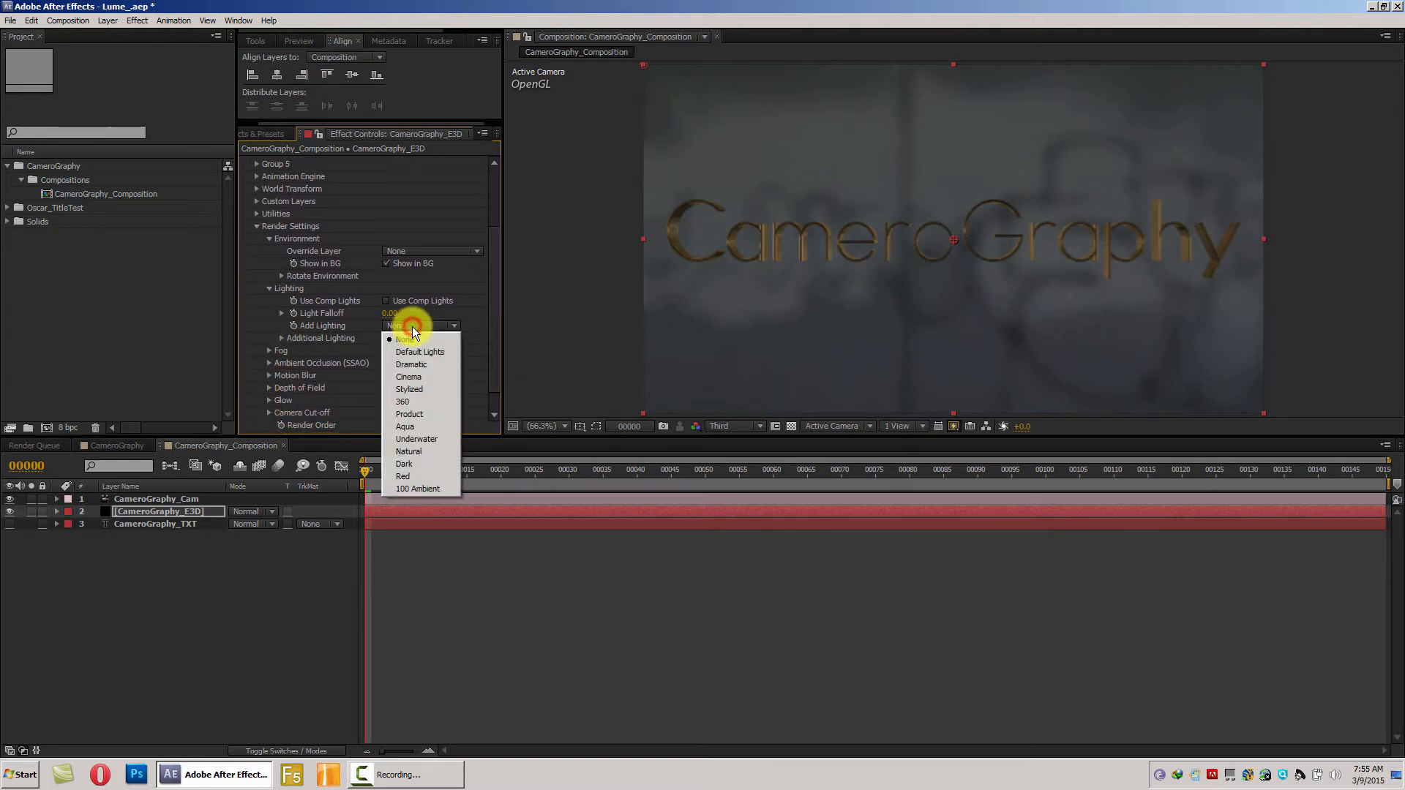
click(423, 389)
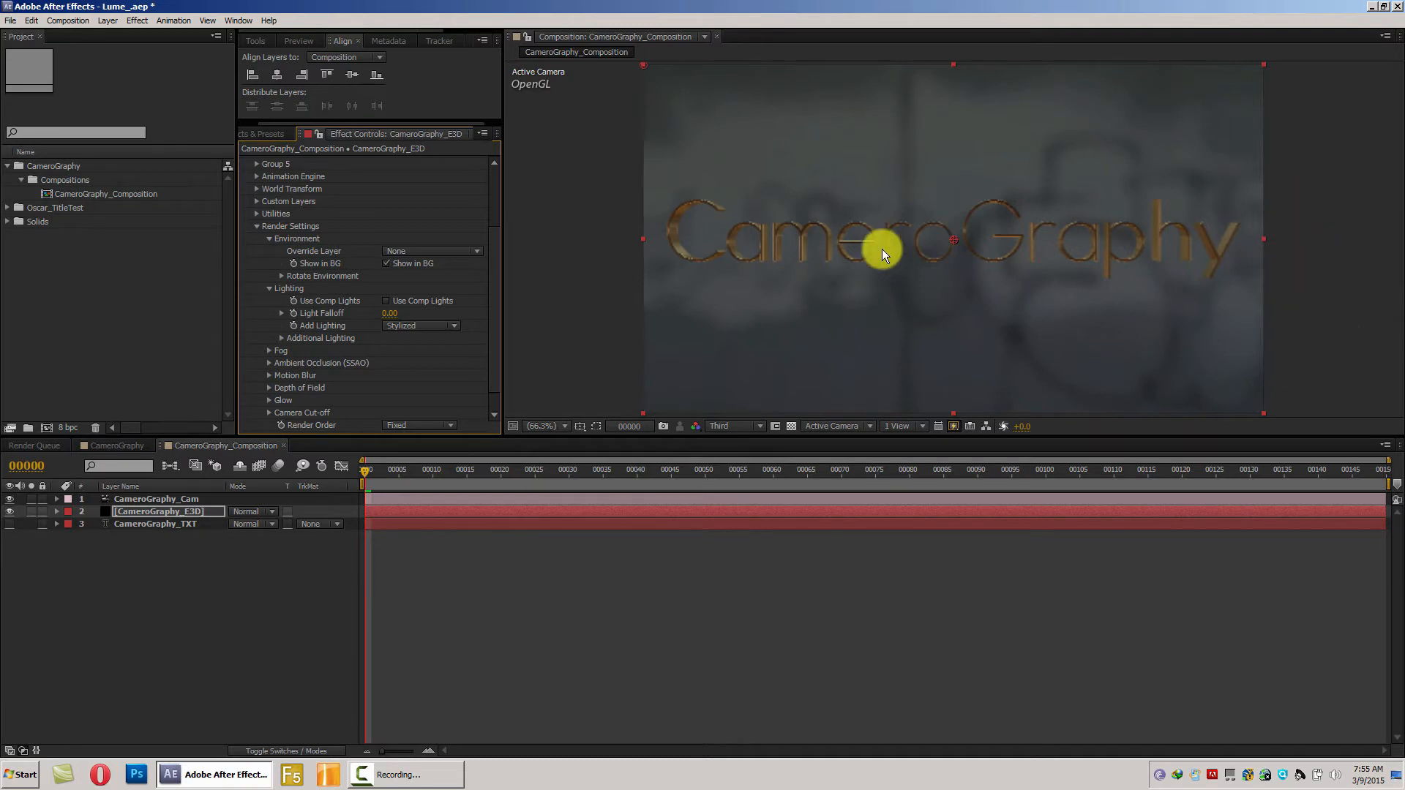
- Enable Element's ambient occlusion with an intensity of 3.0, raise the AO radius slightly, and collapse the render settings
scroll(490, 336, down, 1)
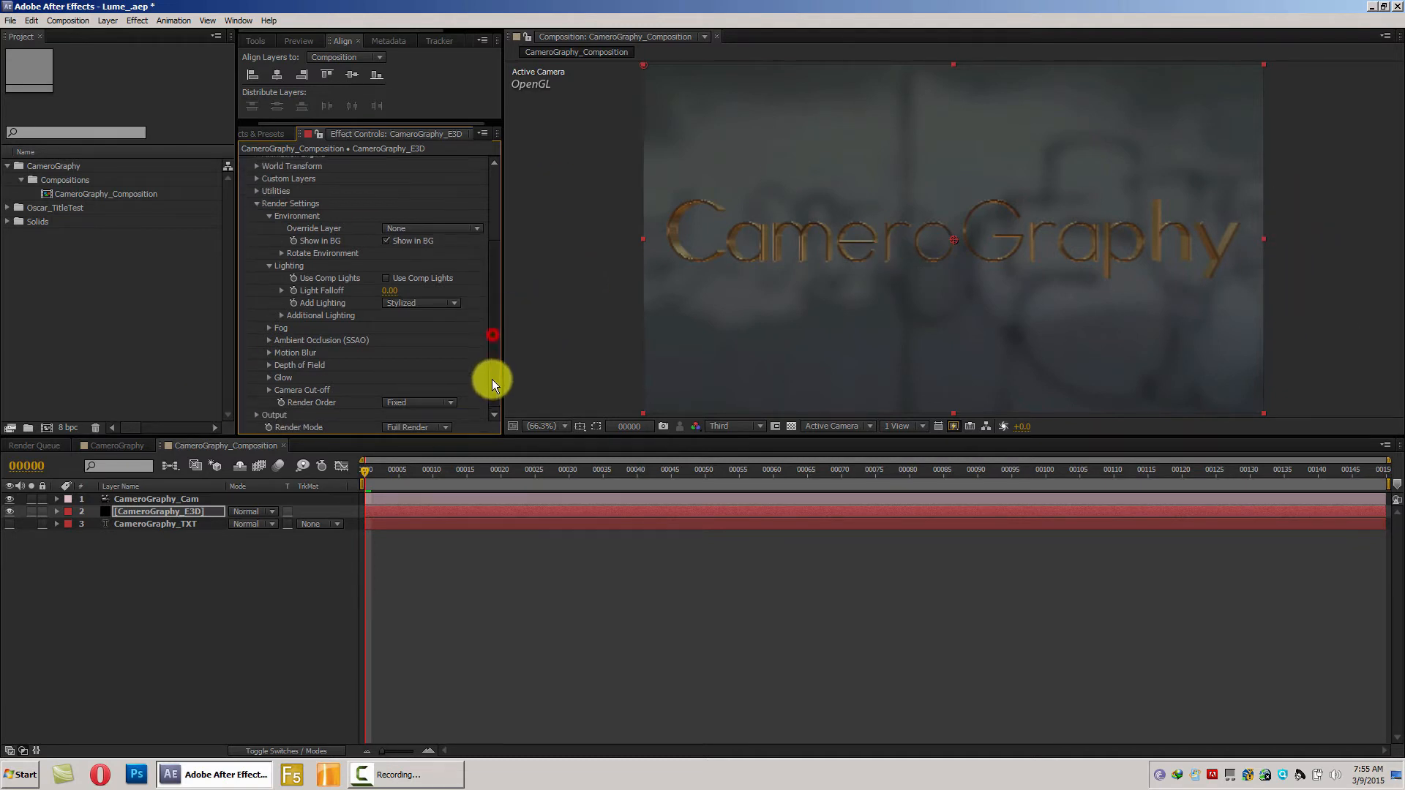
click(270, 340)
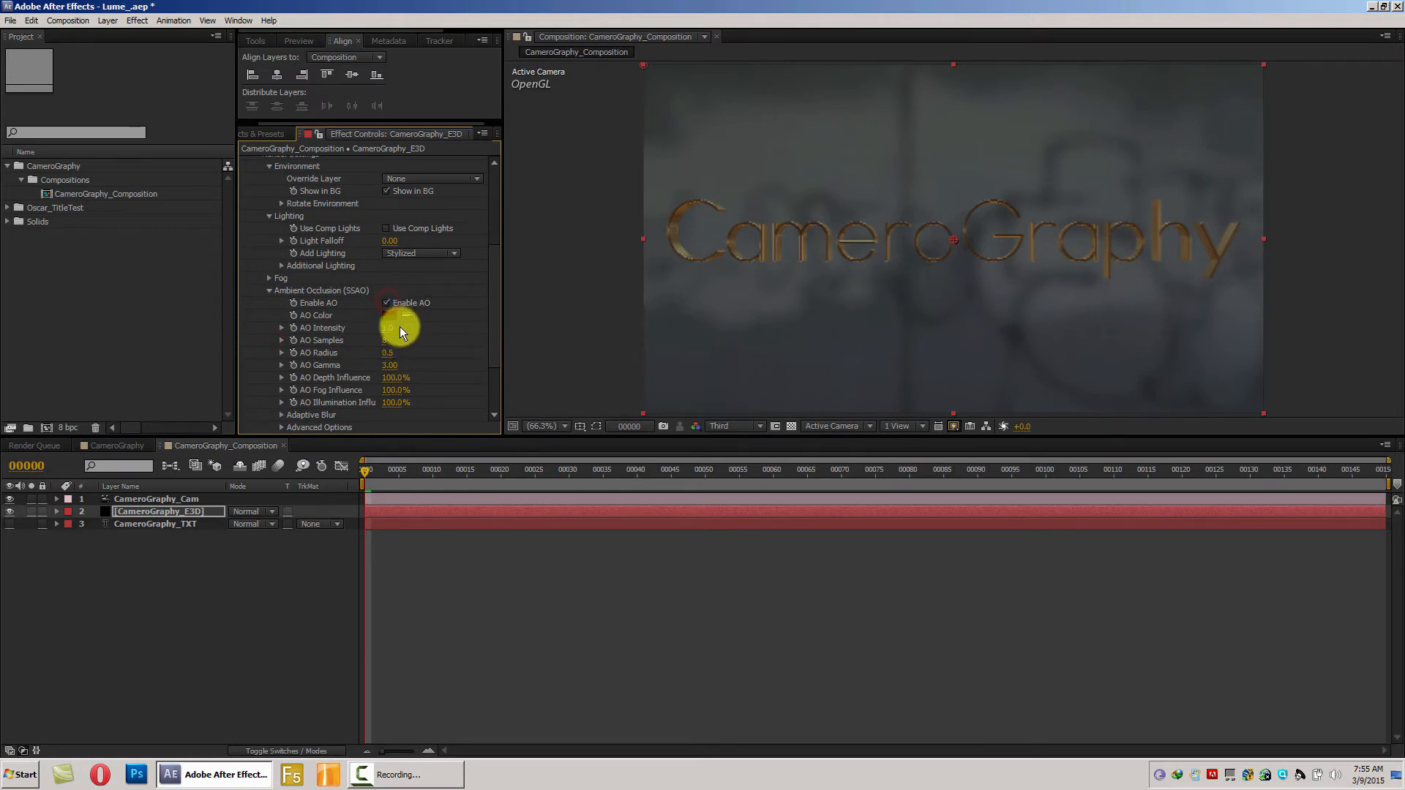
click(393, 330)
key(Return)
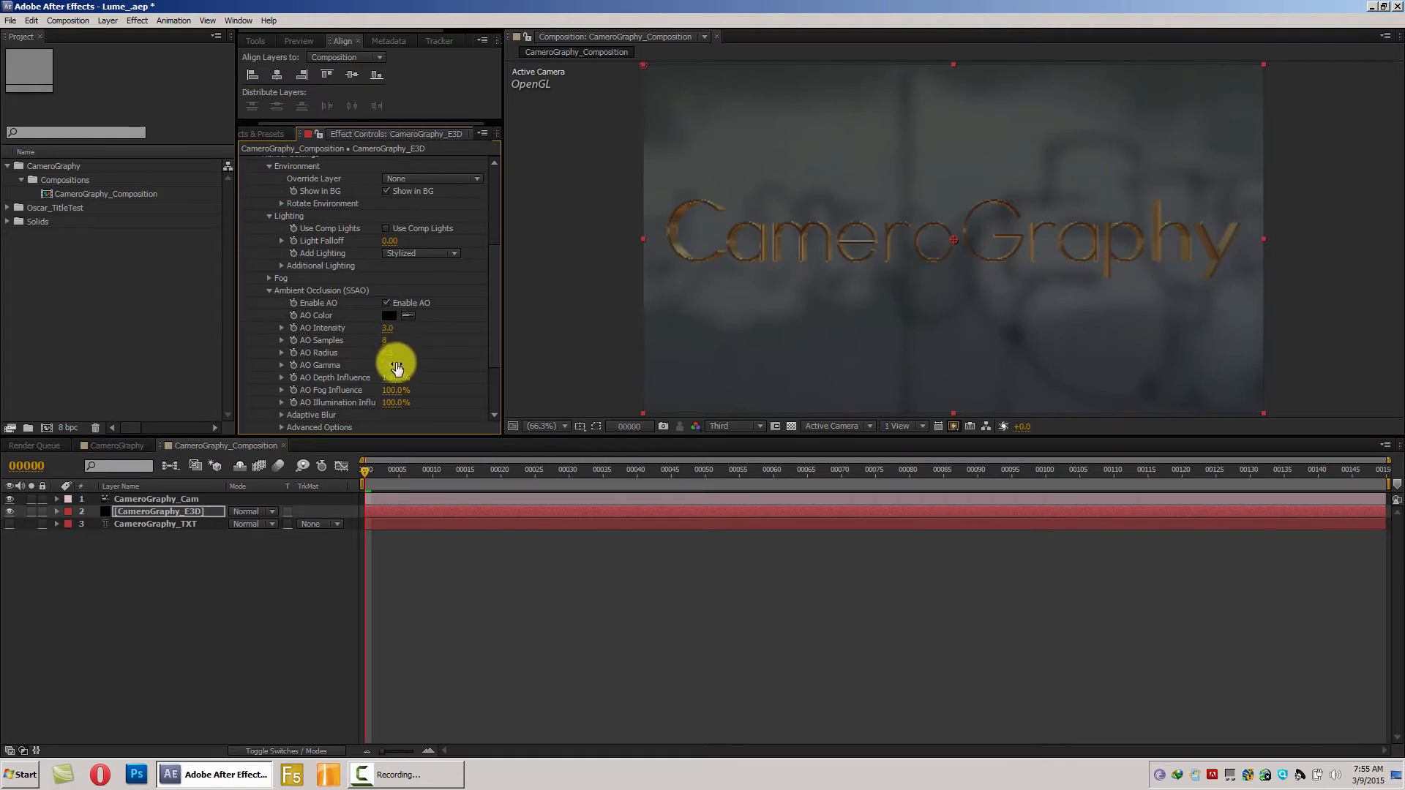
mouse_move(388, 352)
mouse_down()
mouse_move(417, 352)
mouse_move(389, 355)
mouse_move(404, 357)
mouse_up()
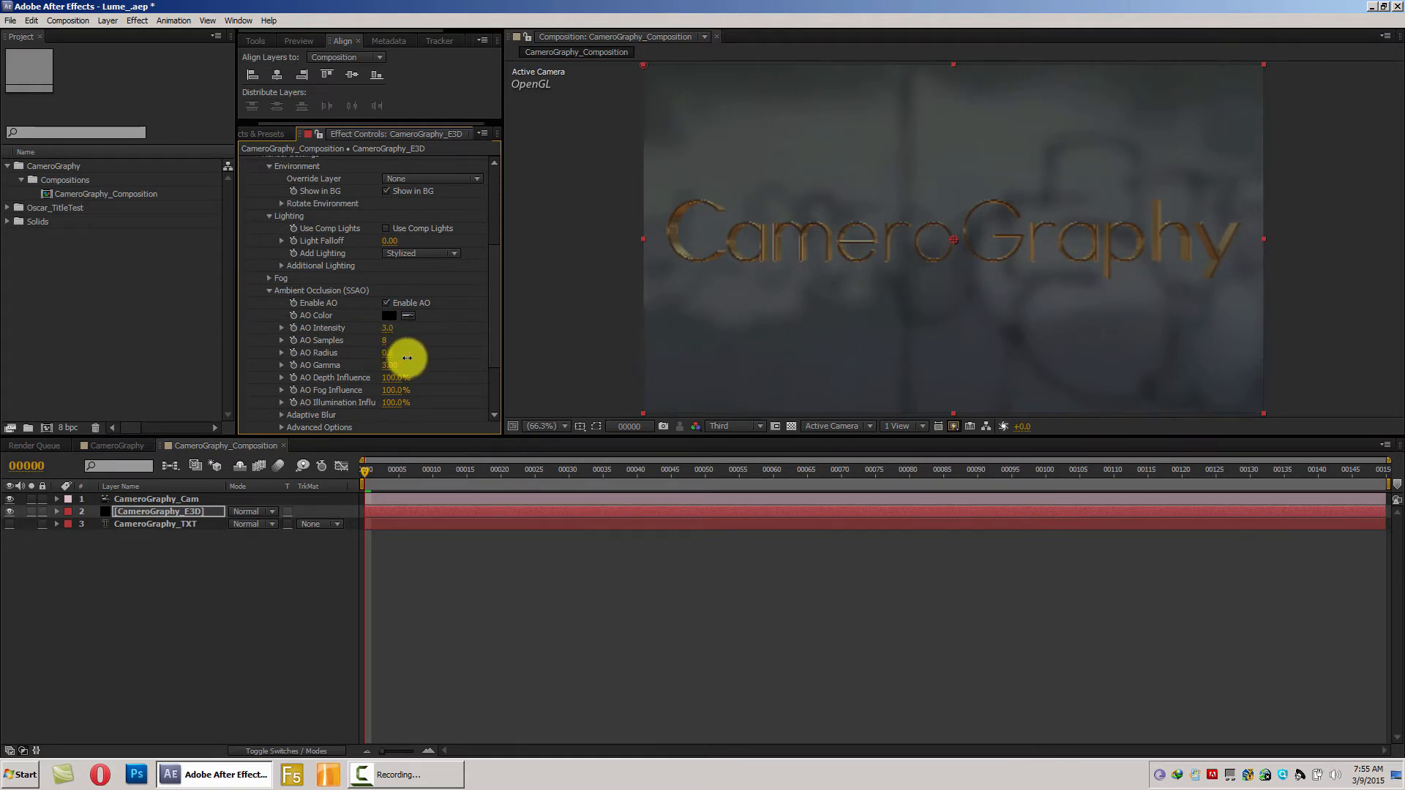
drag(493, 325, 483, 251)
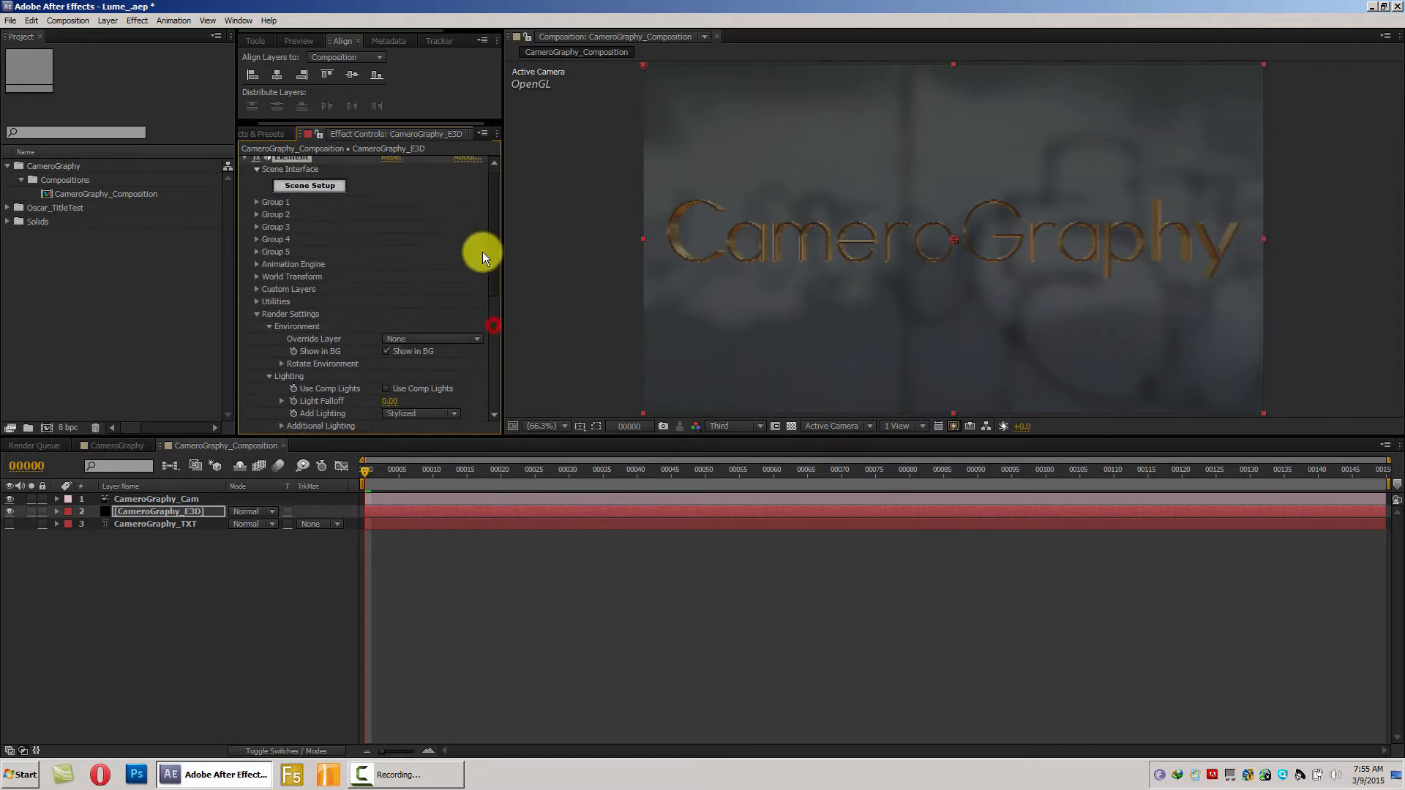
click(258, 319)
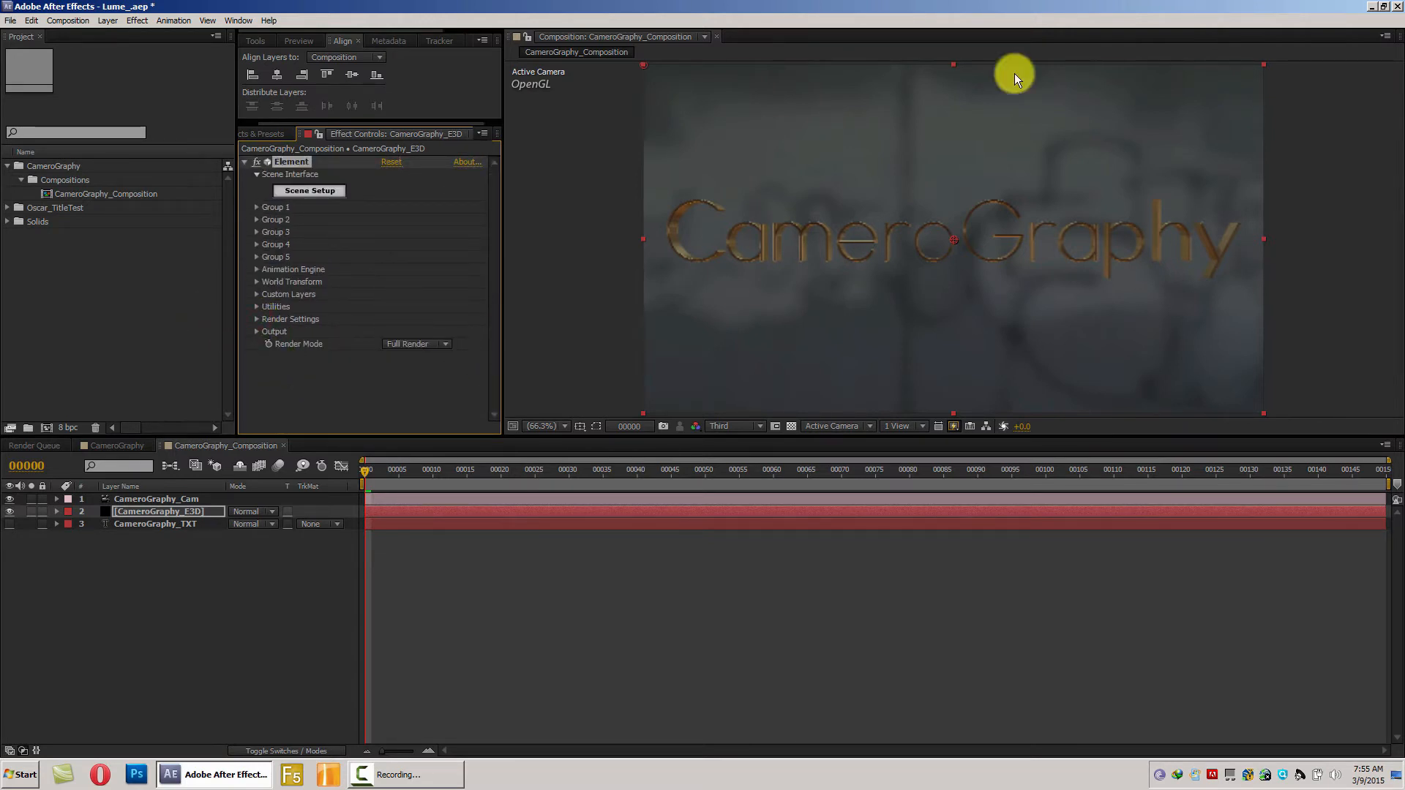
- Create an adjustment layer above the camera layer and apply the Glow effect to it
click(205, 588)
right_click(128, 652)
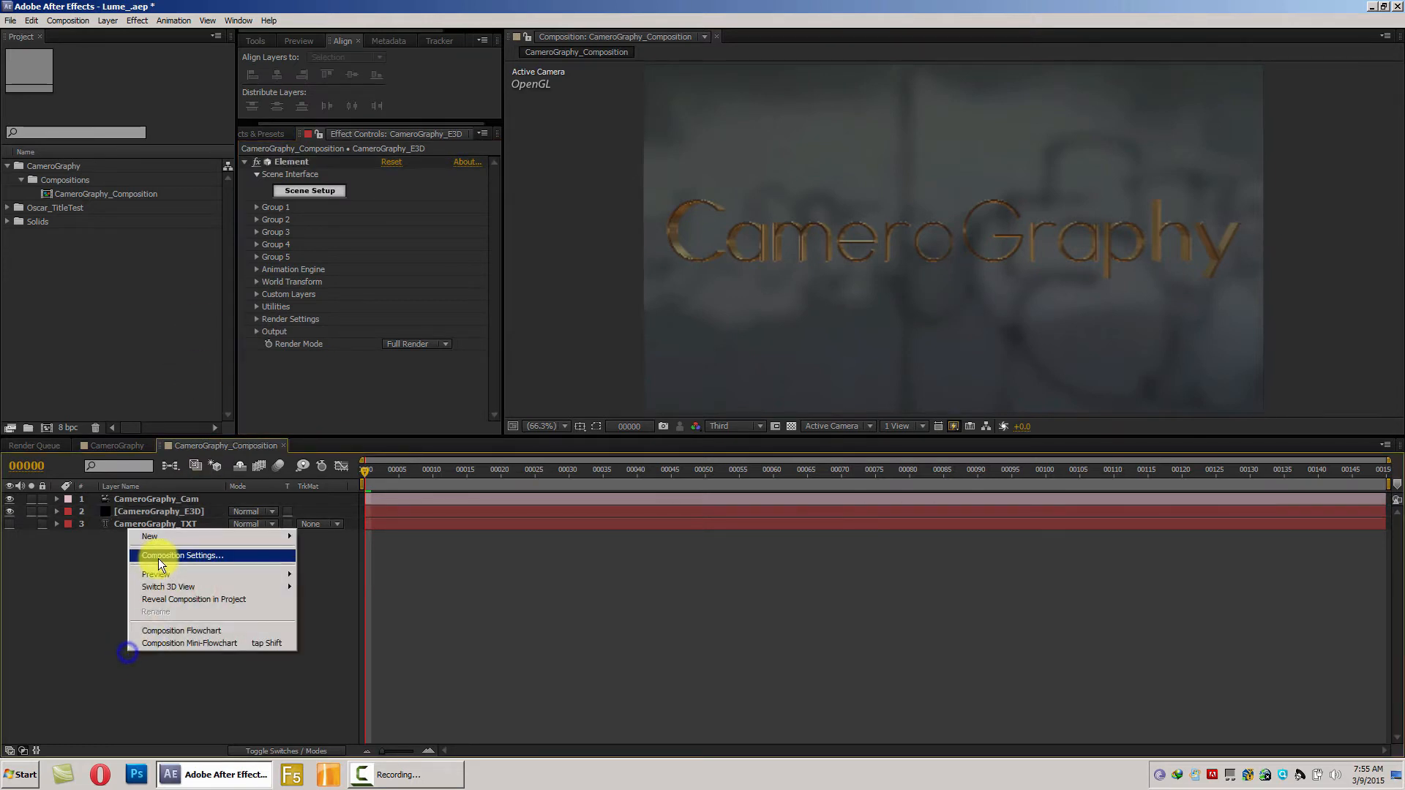
click(162, 540)
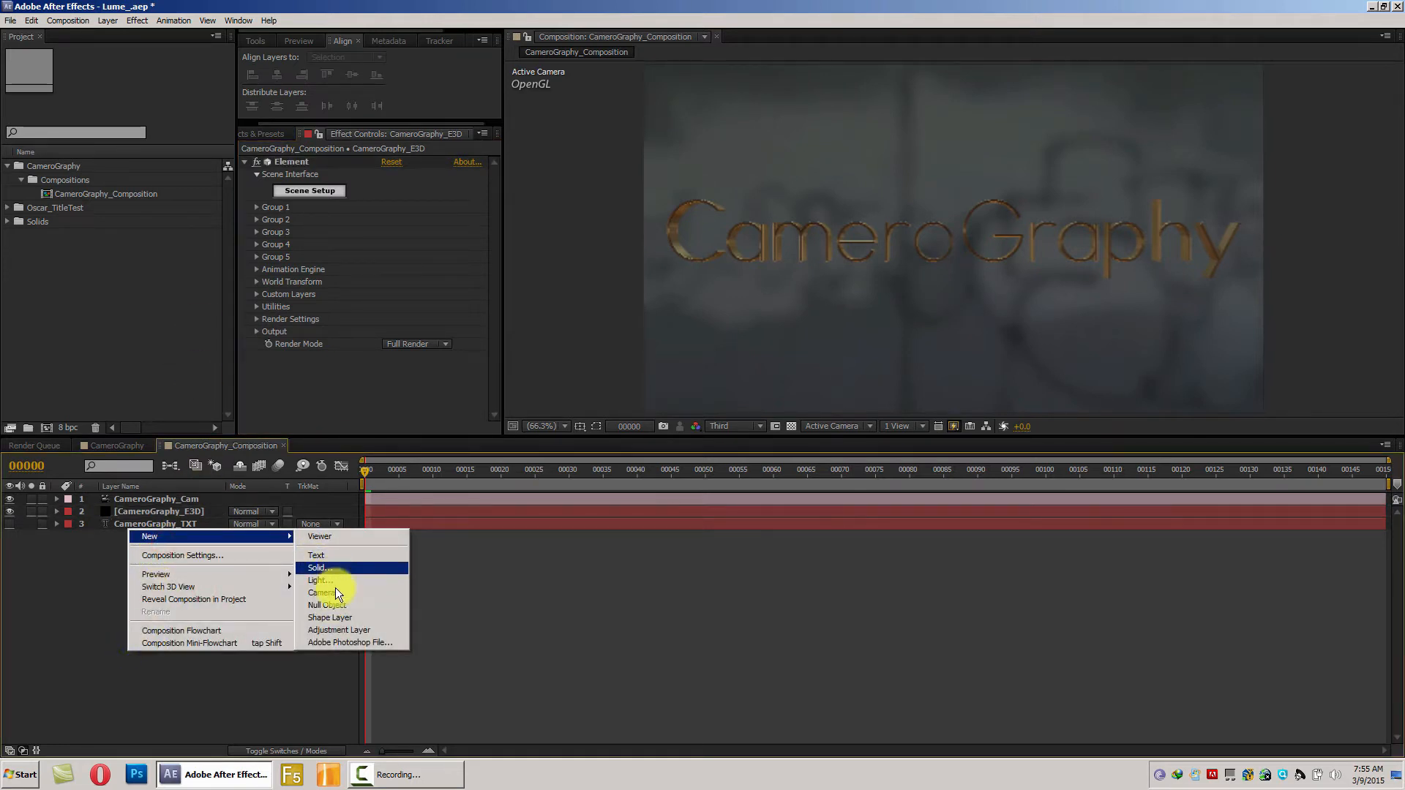
click(340, 632)
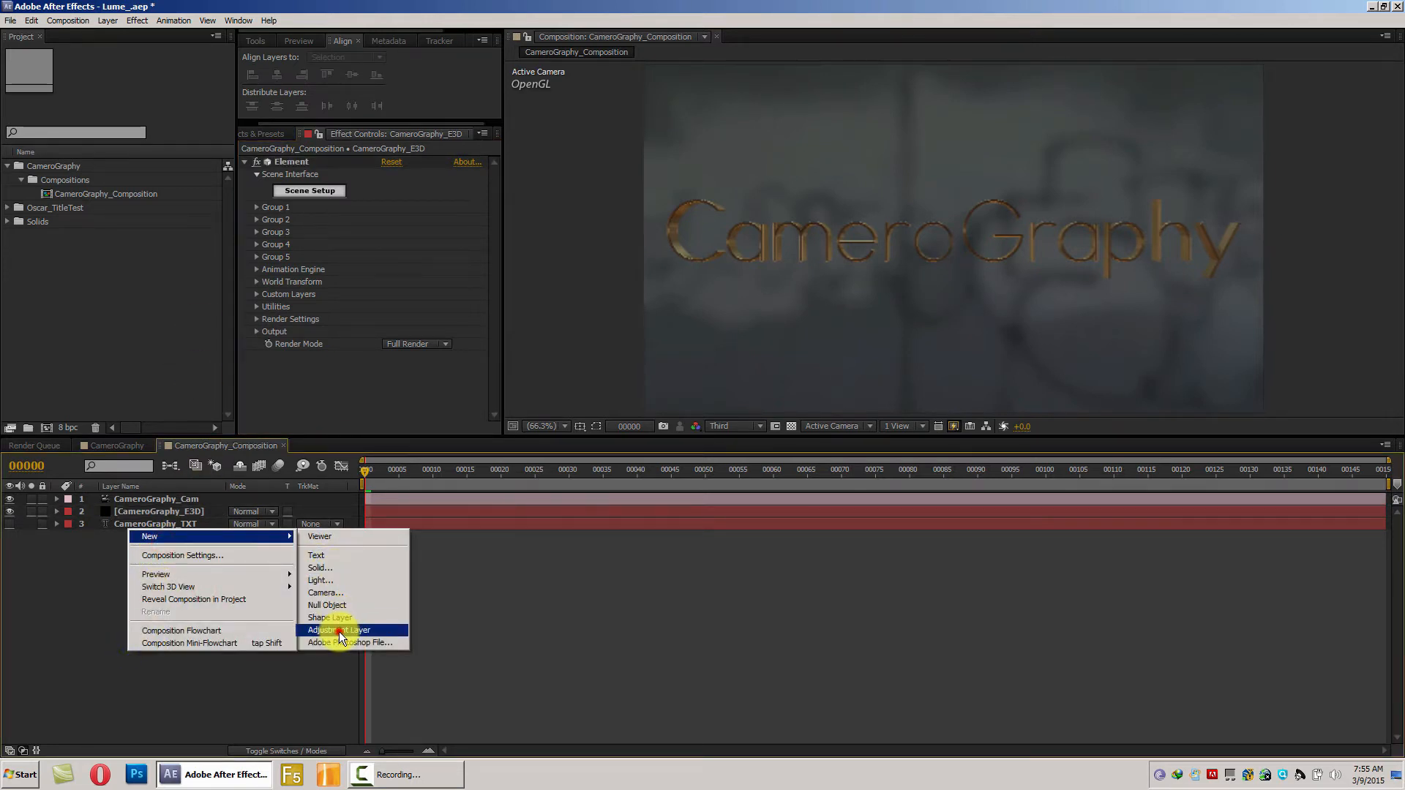
click(277, 135)
text(glow)
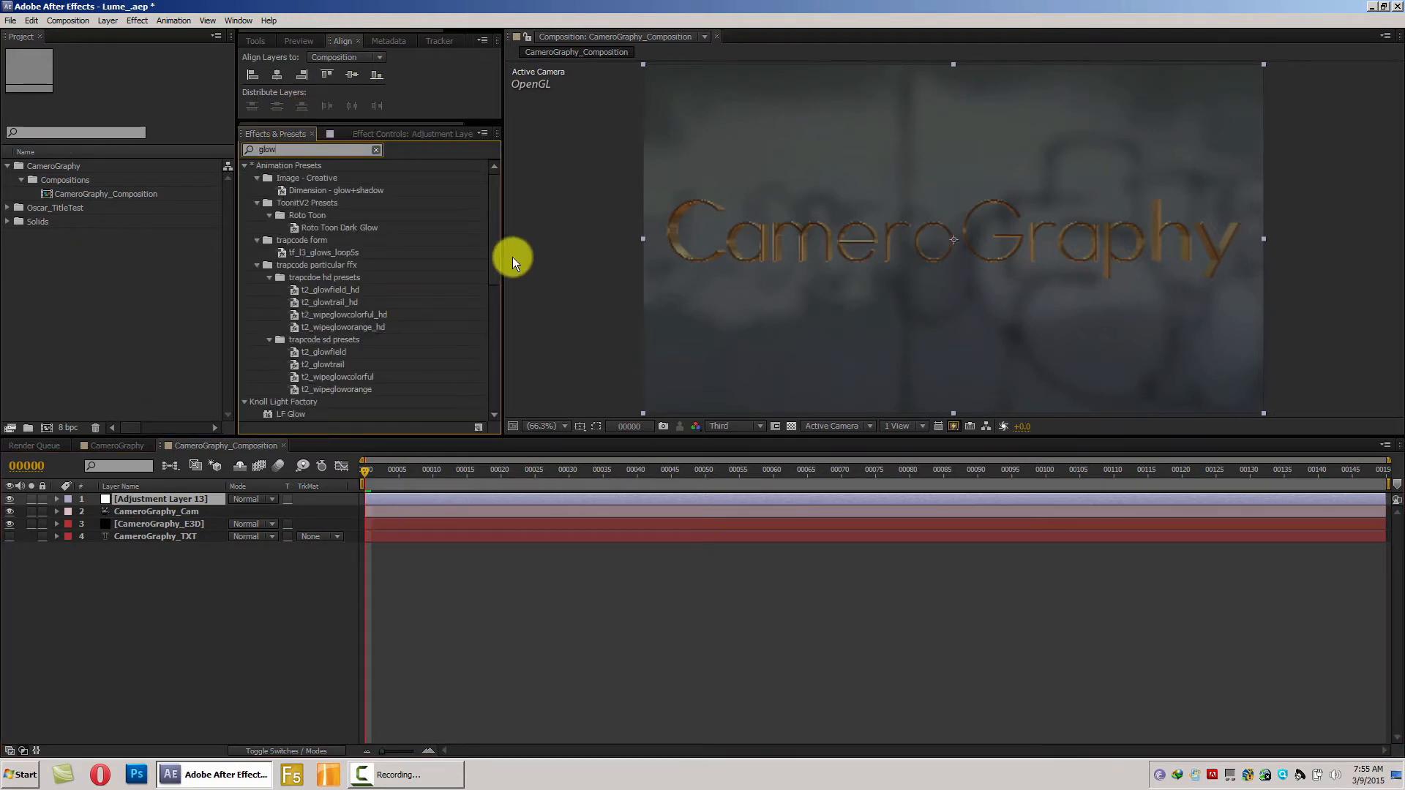
scroll(490, 322, down, 10)
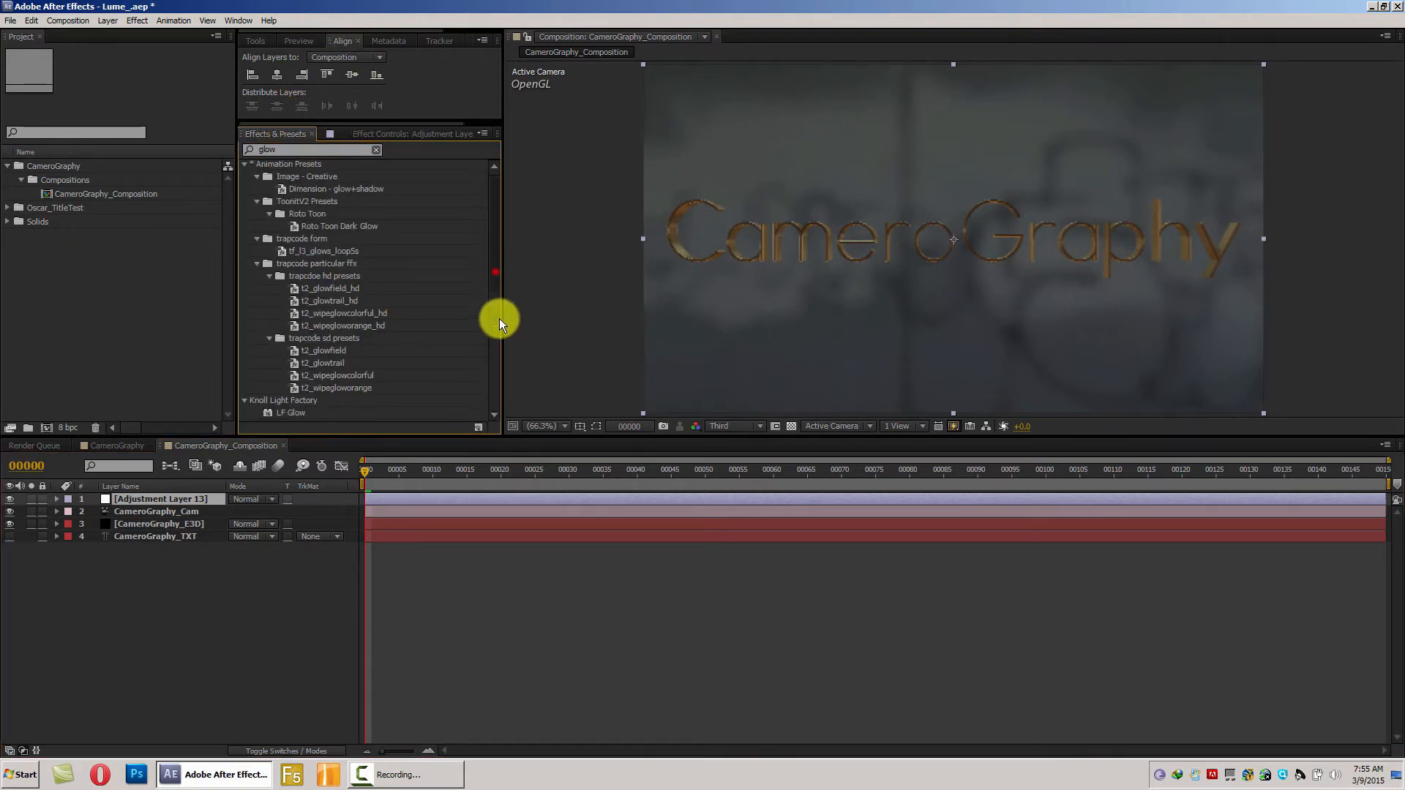
double_click(292, 390)
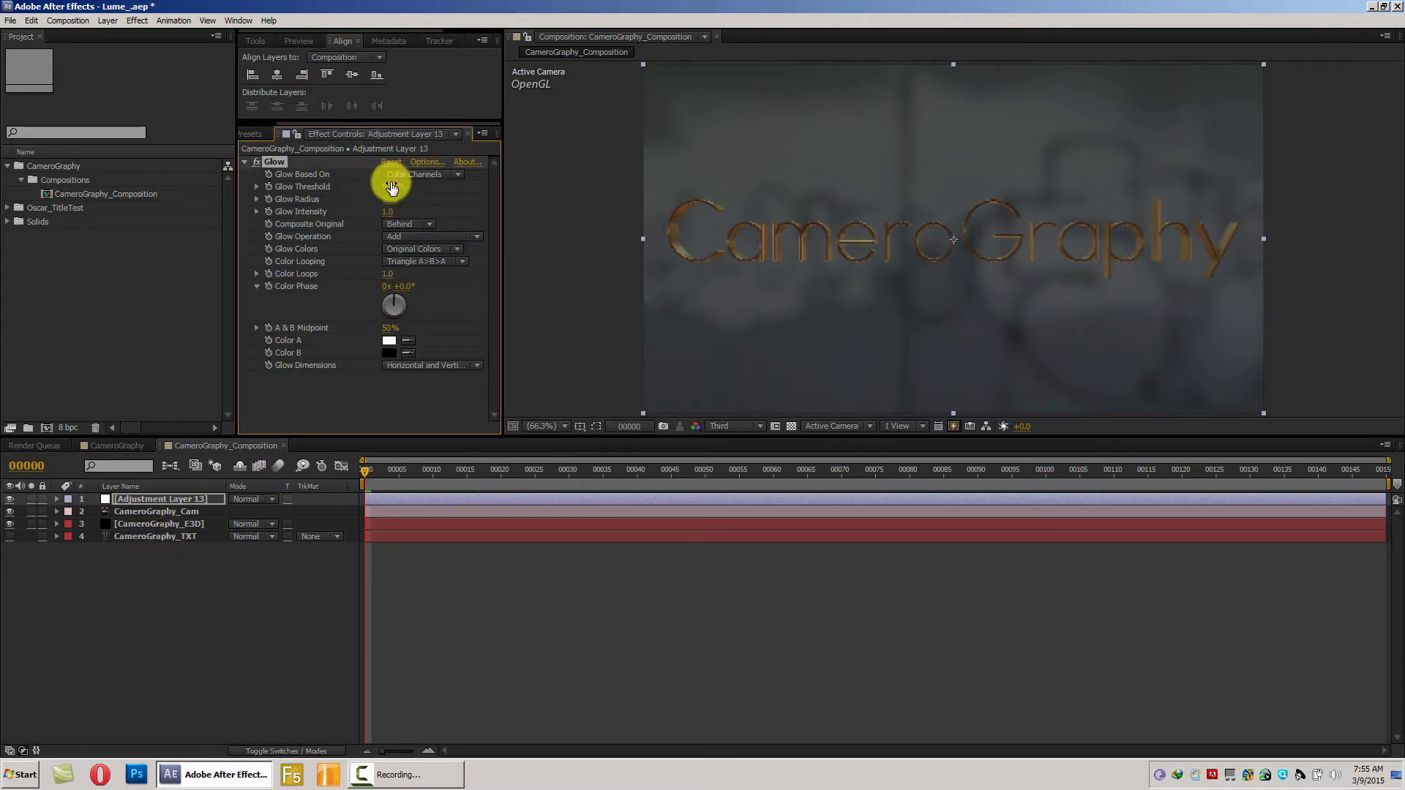
- Raise the Glow Threshold to 78.8% and set the composition preview resolution to Full
drag(391, 189, 432, 190)
click(750, 427)
click(745, 457)
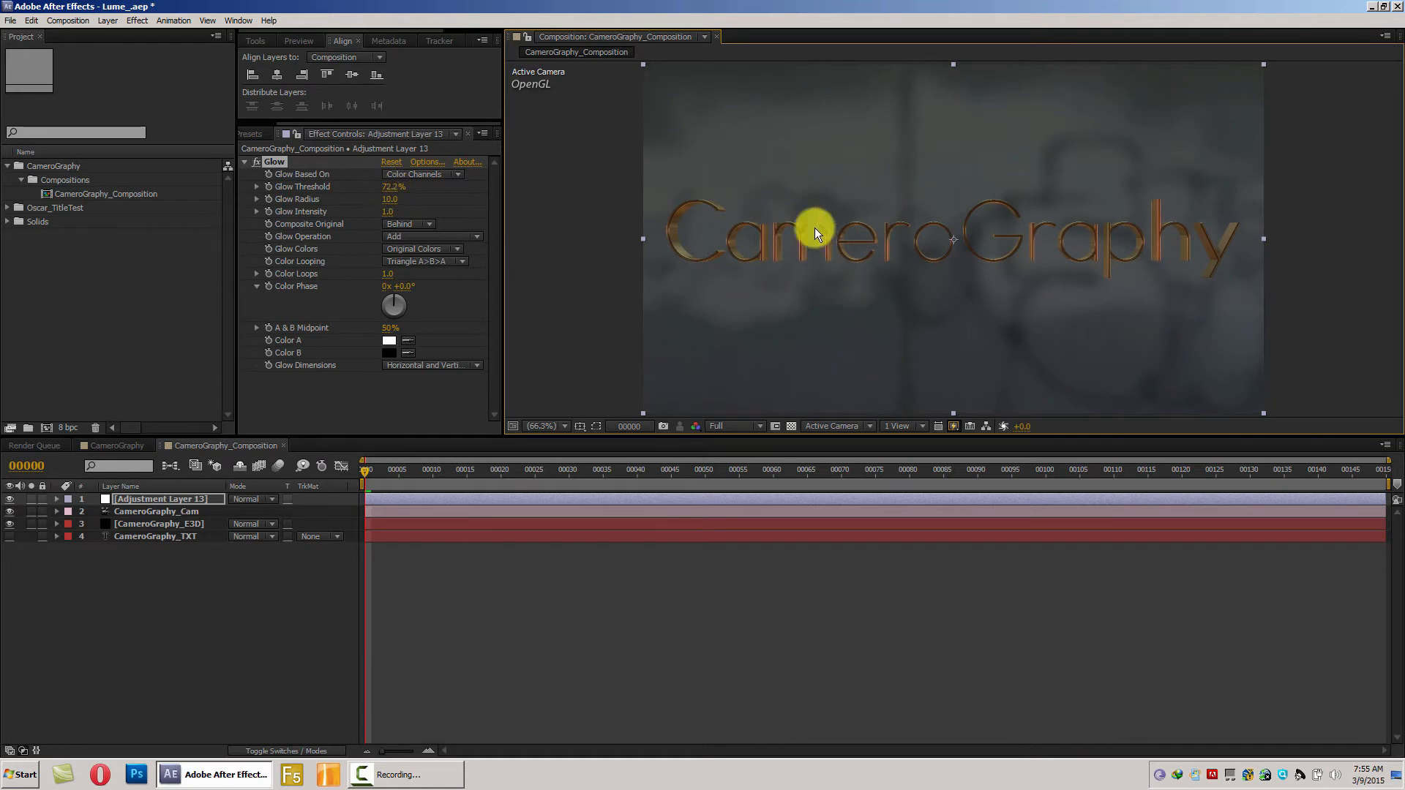
drag(391, 193, 407, 191)
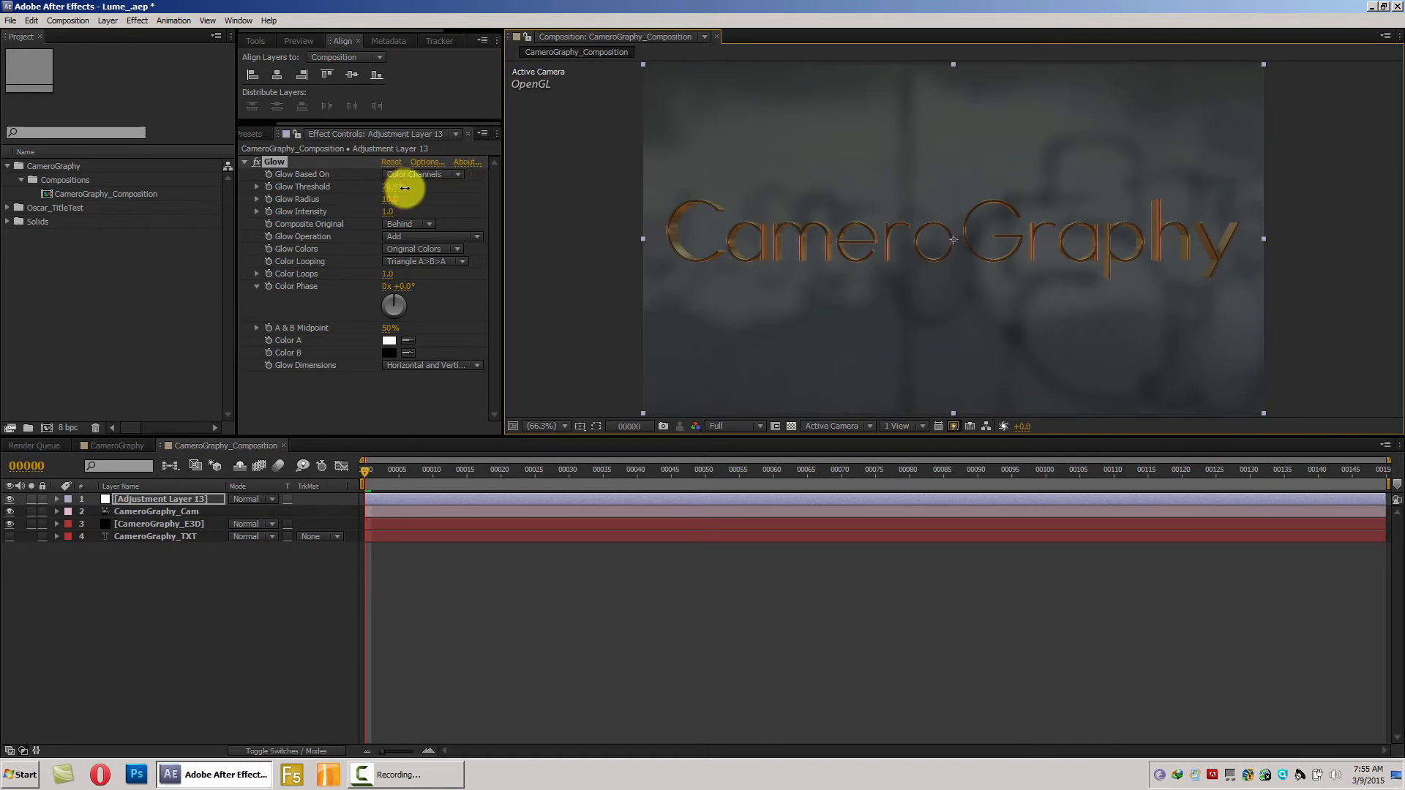
- Set the glow adjustment layer's blending mode to Add and rename the layer Lume
click(252, 500)
click(298, 363)
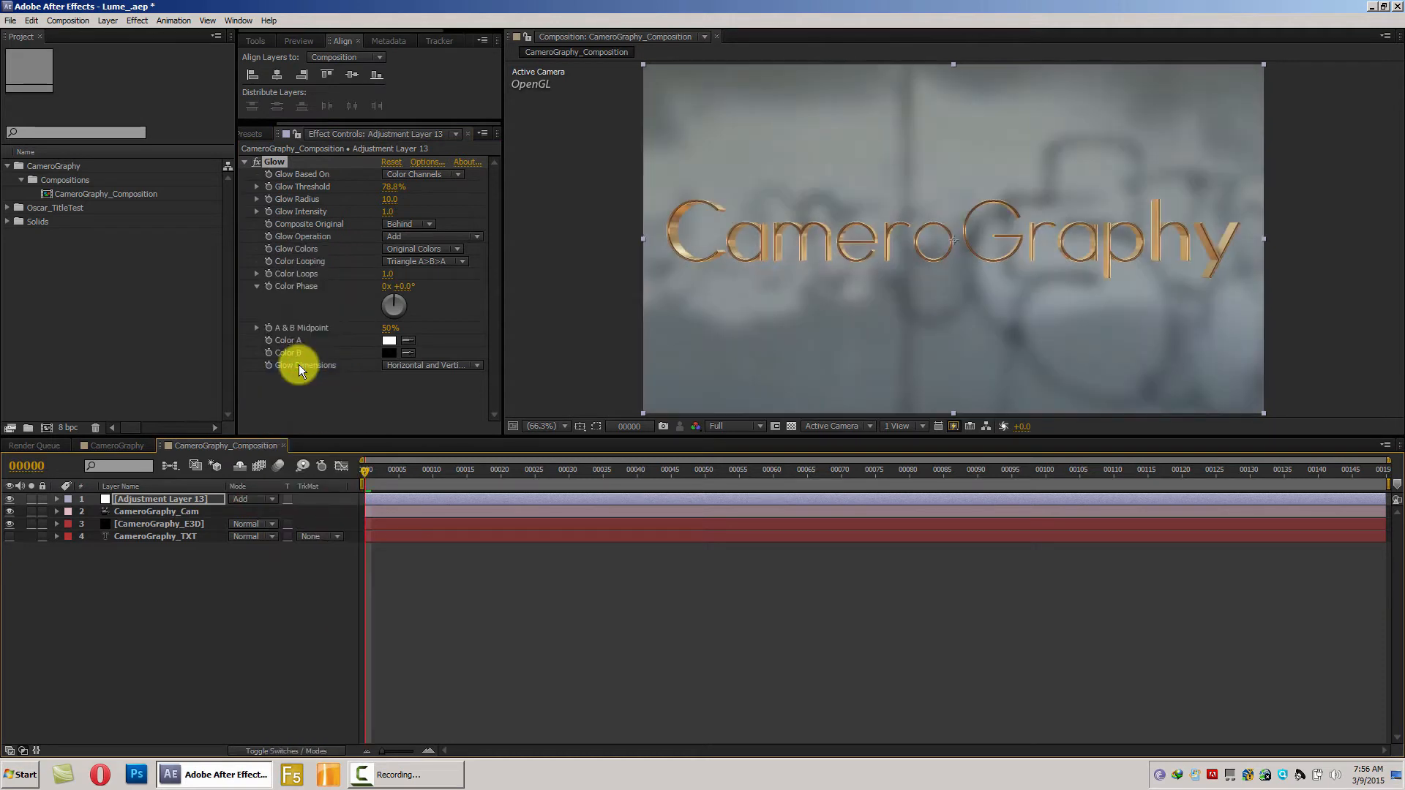
click(155, 498)
key(Return)
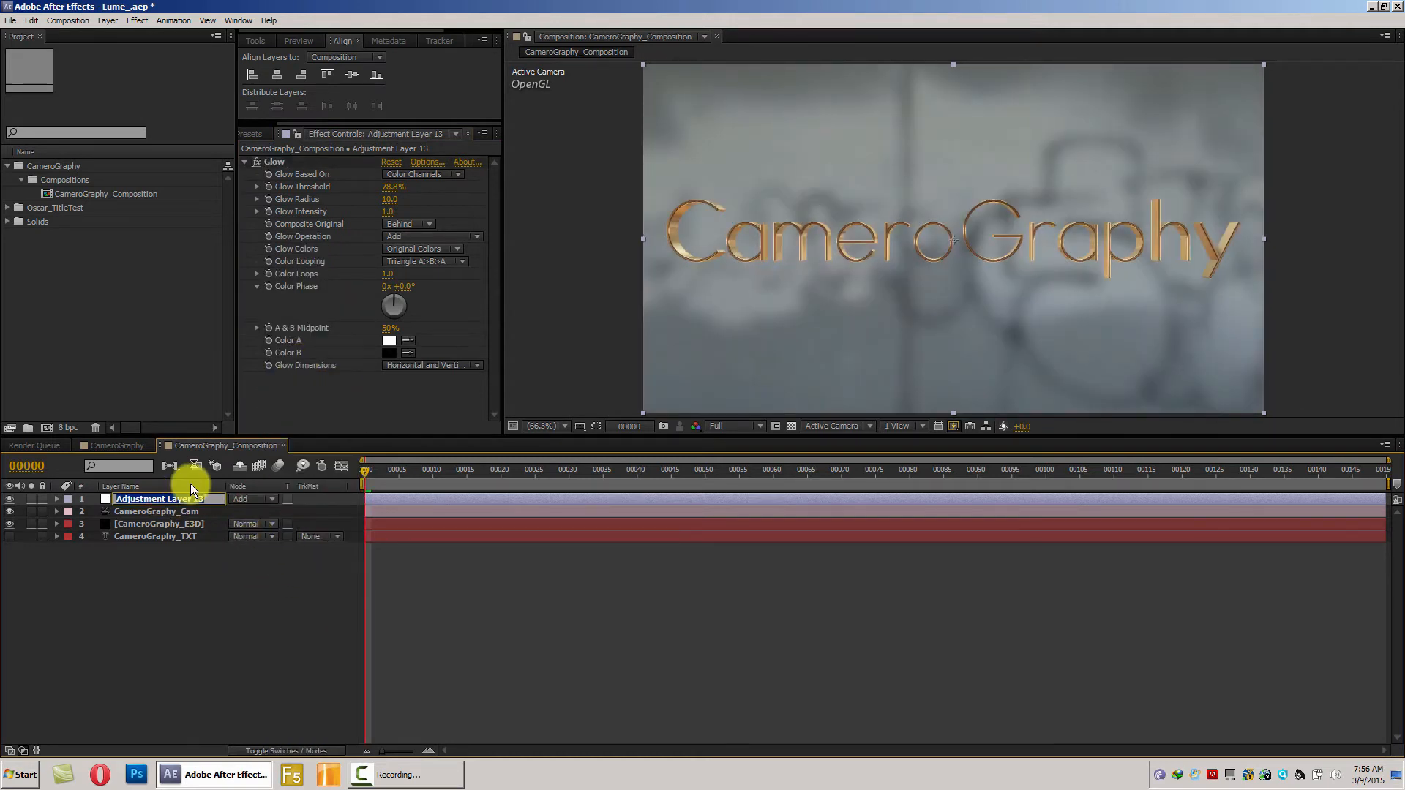
text(Lume)
key(Return)
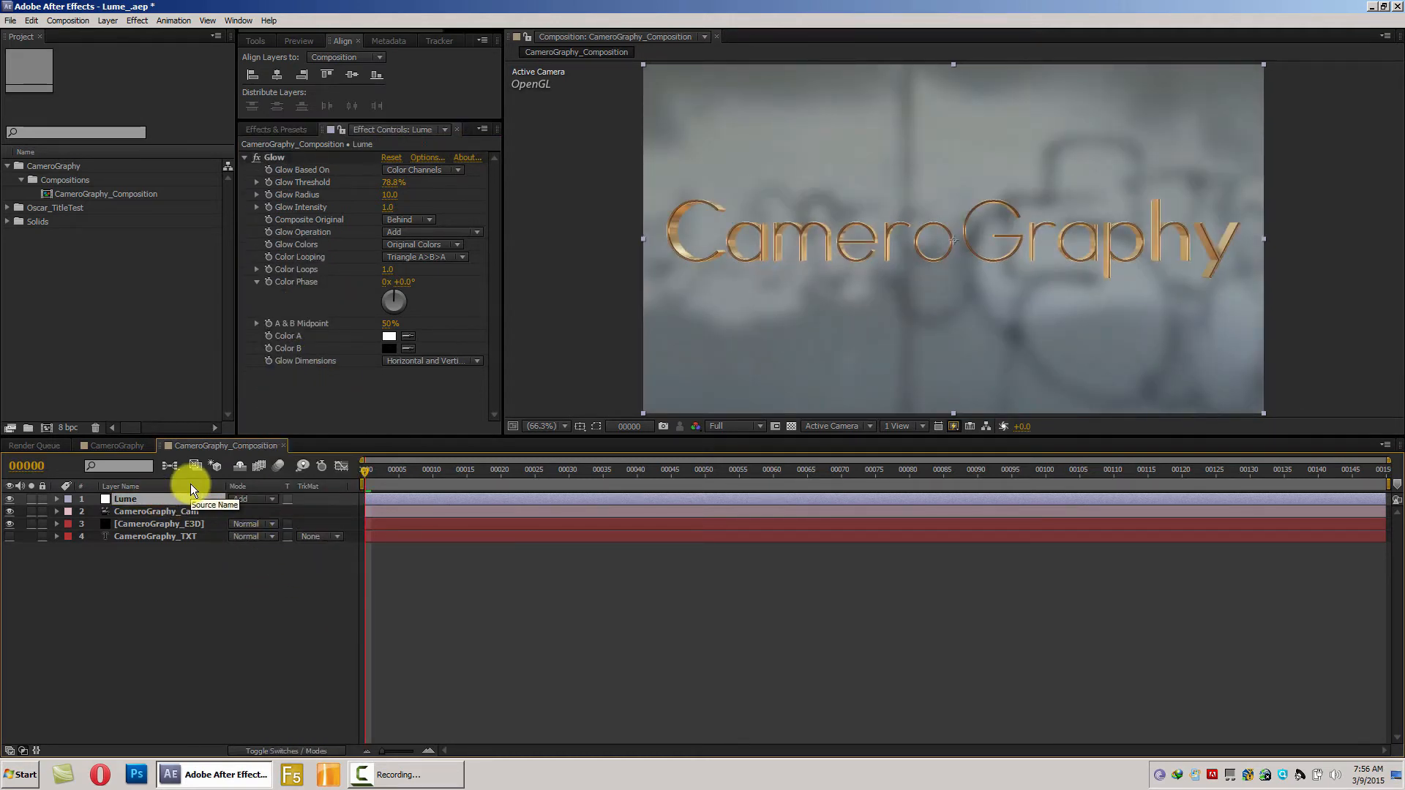
- Create another adjustment layer above Lume and name it Looks
click(228, 586)
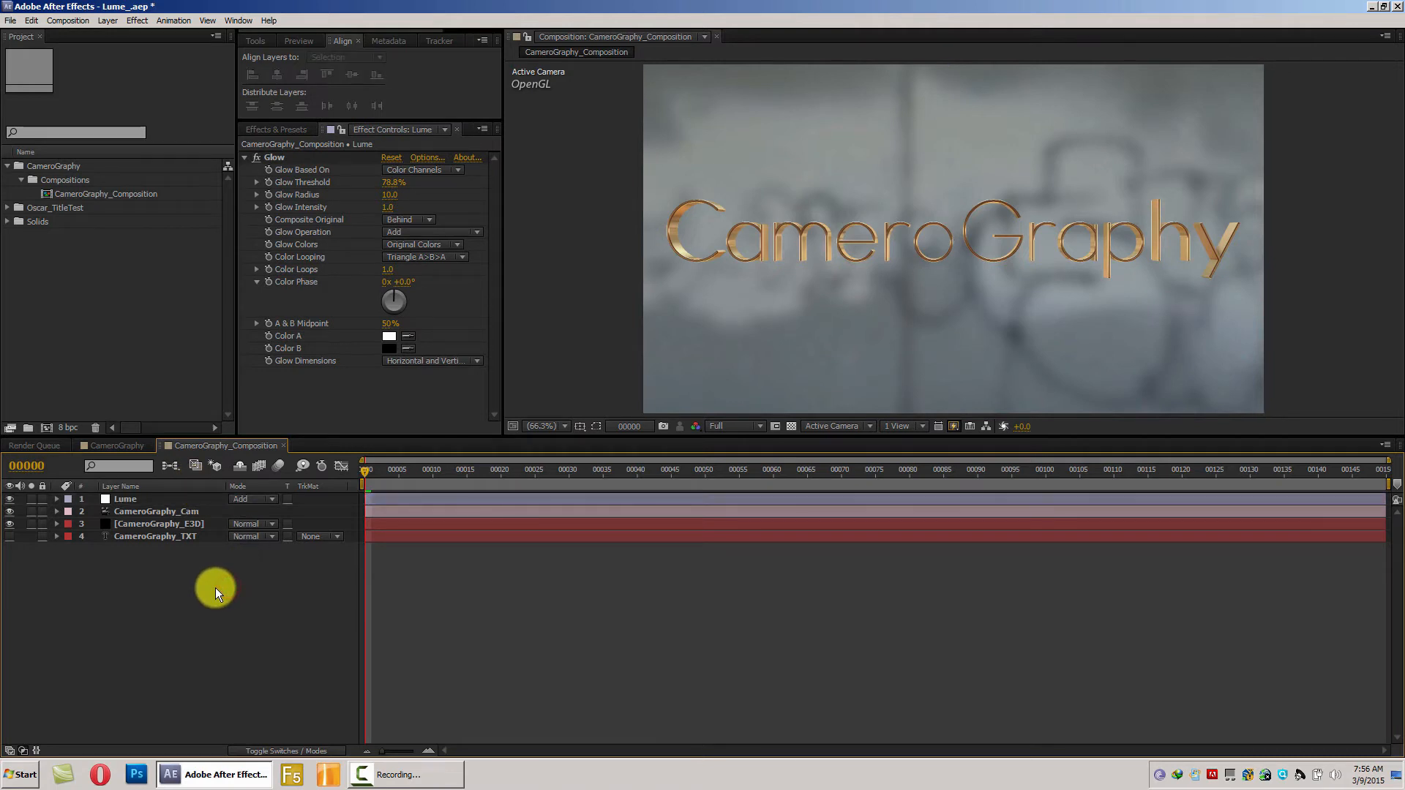
right_click(102, 603)
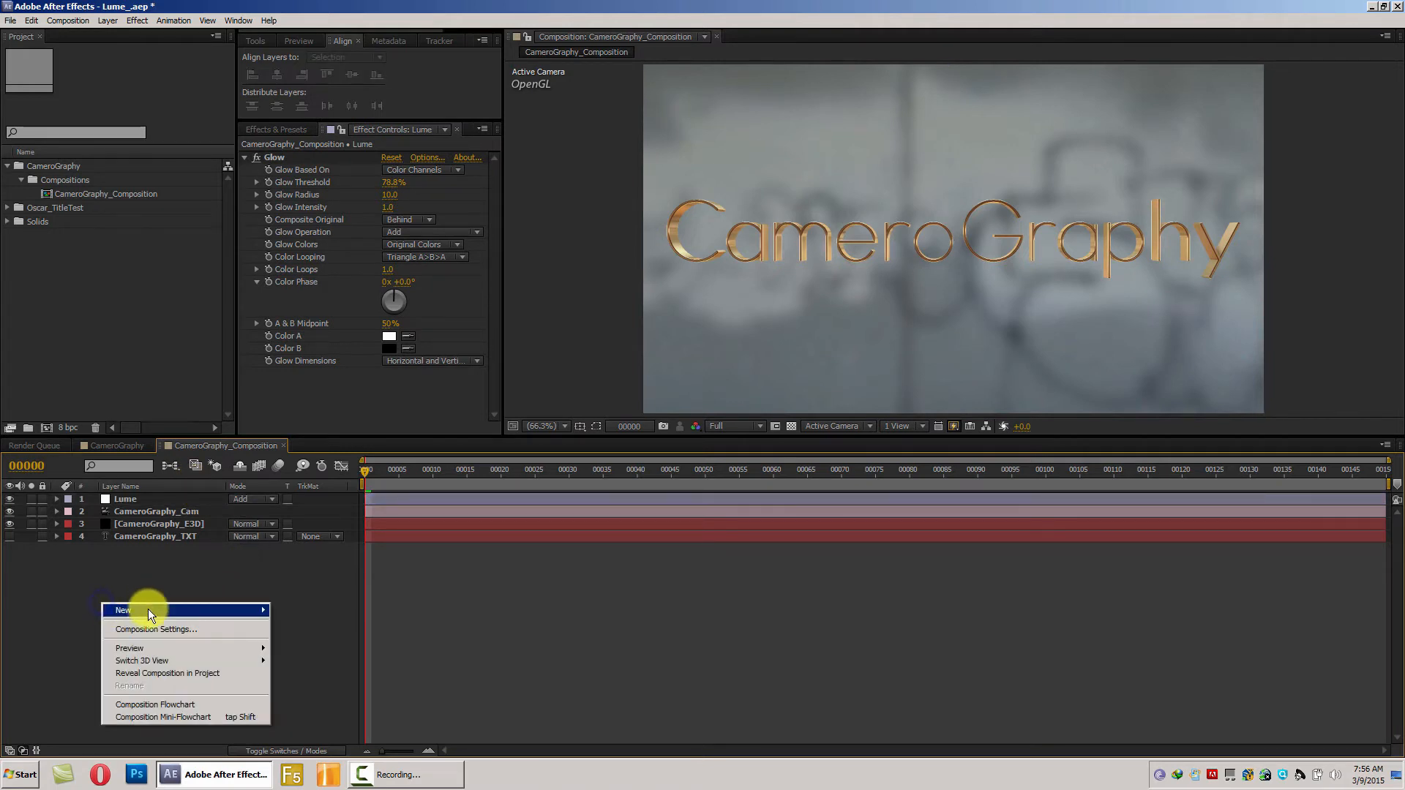
mouse_move(147, 609)
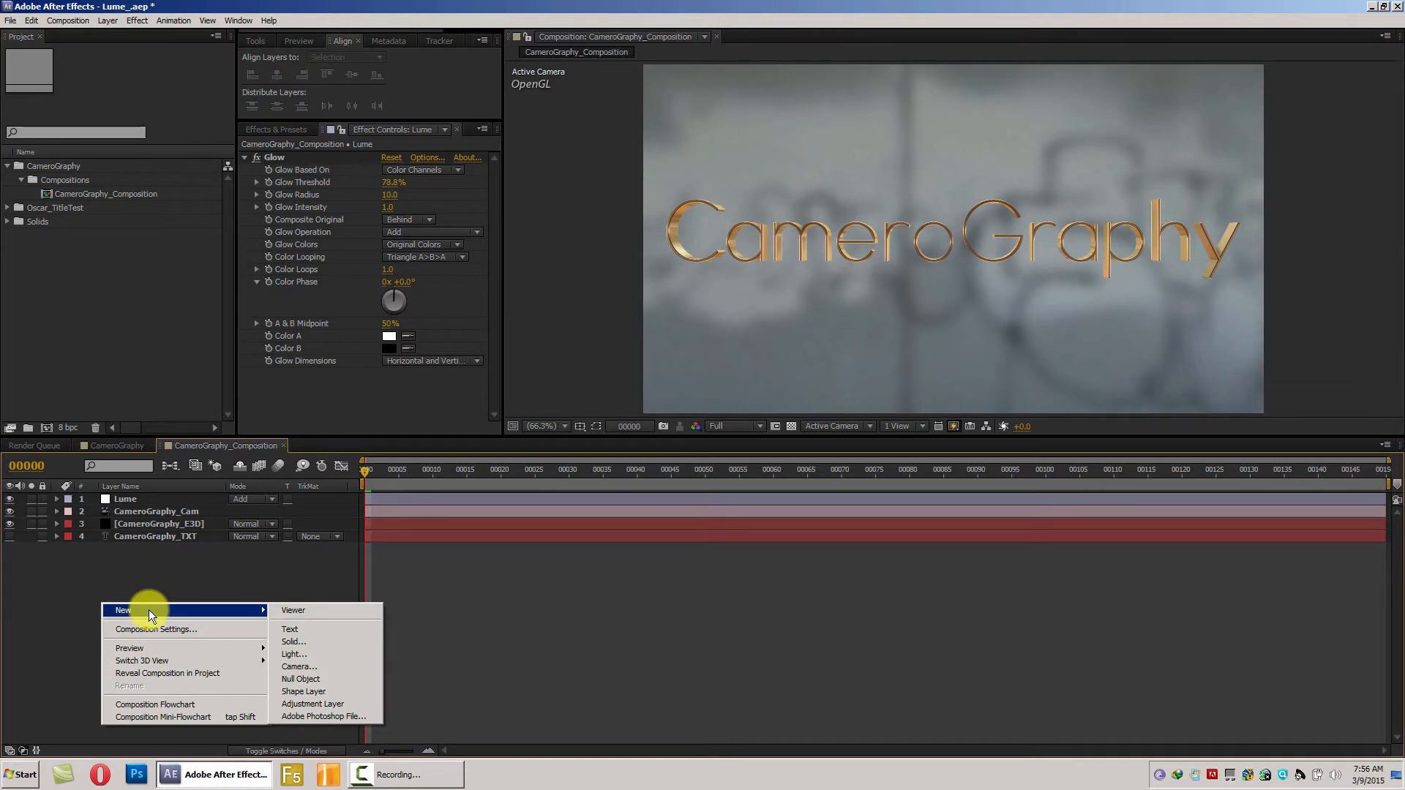
click(332, 703)
key(Return)
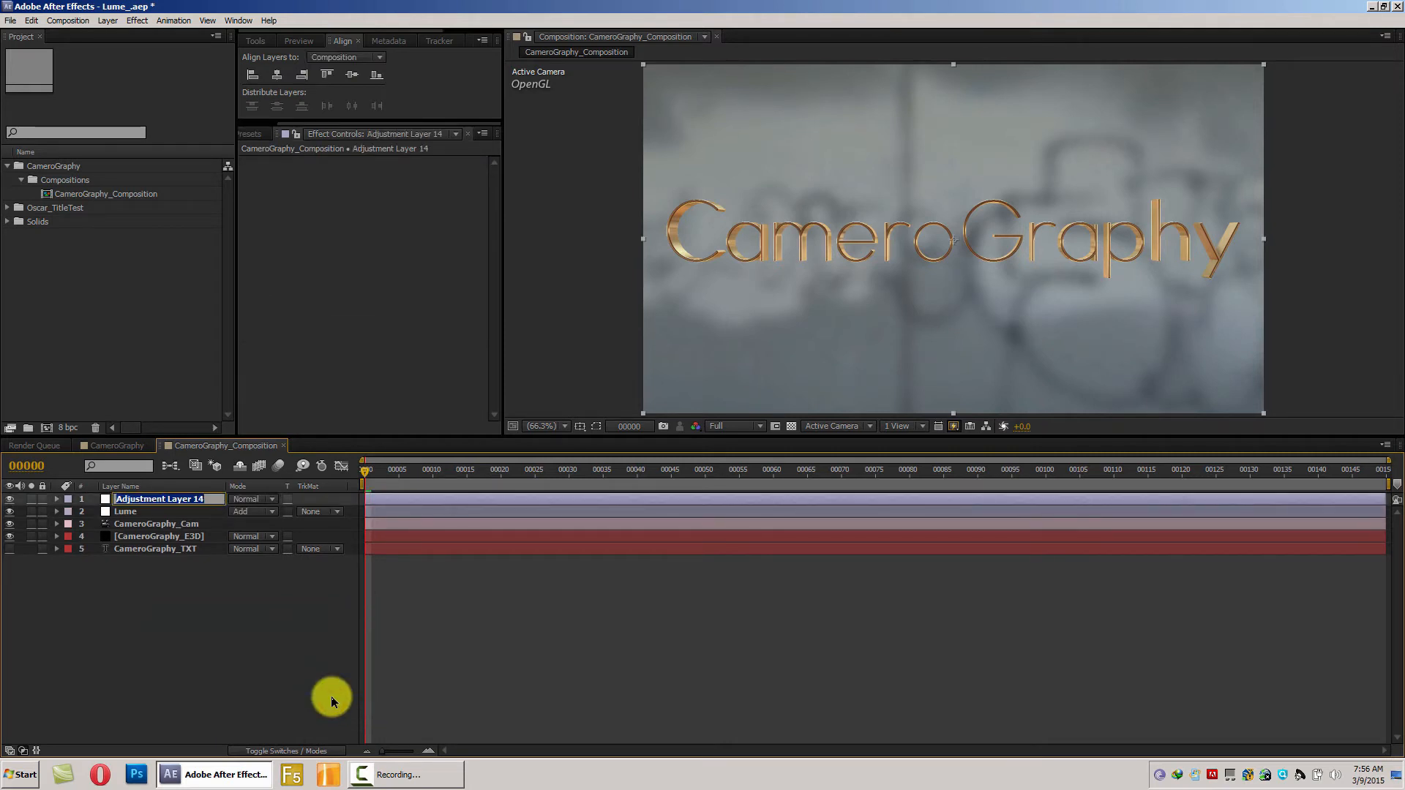
text(Looks)
key(Return)
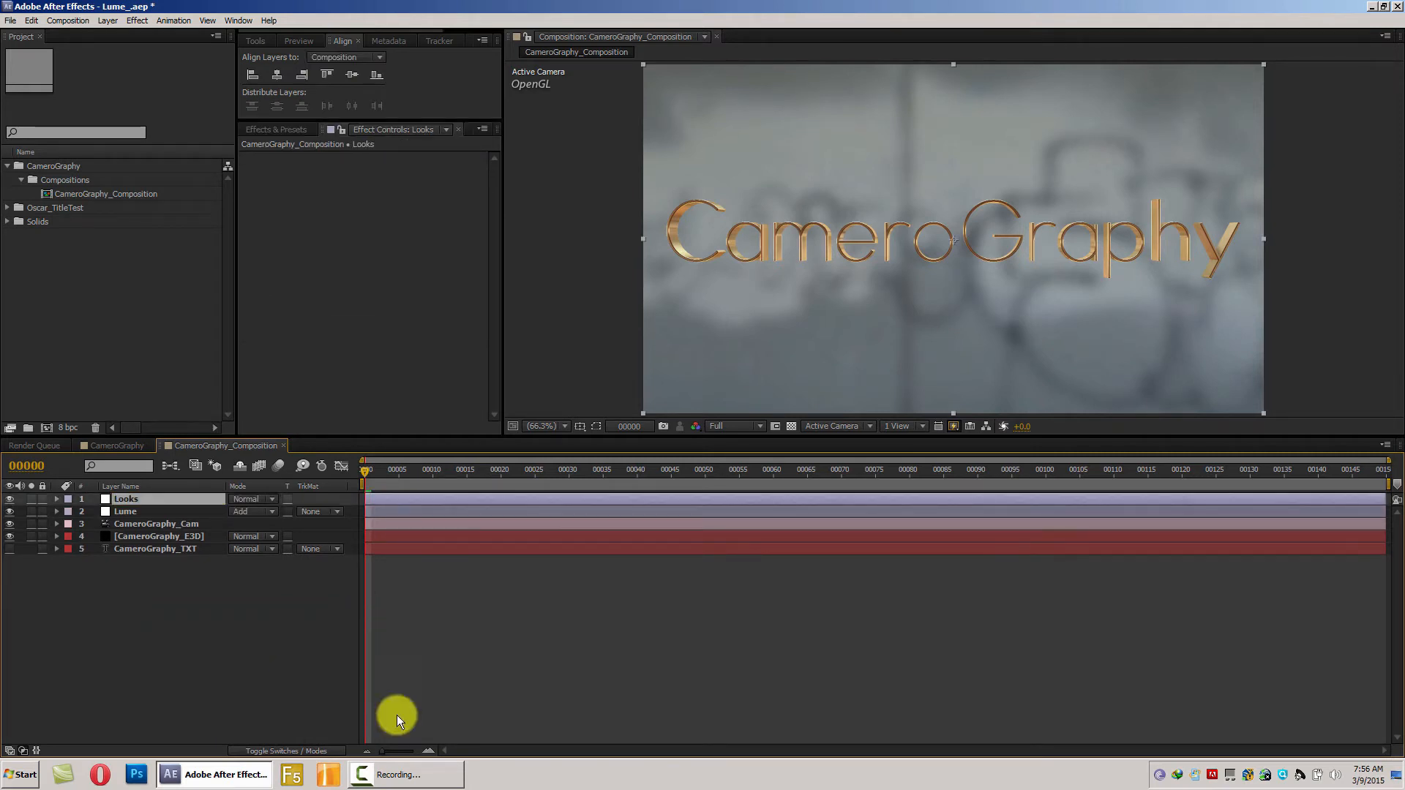
- Apply the Magic Bullet Looks effect to the Looks adjustment layer
click(276, 128)
click(293, 145)
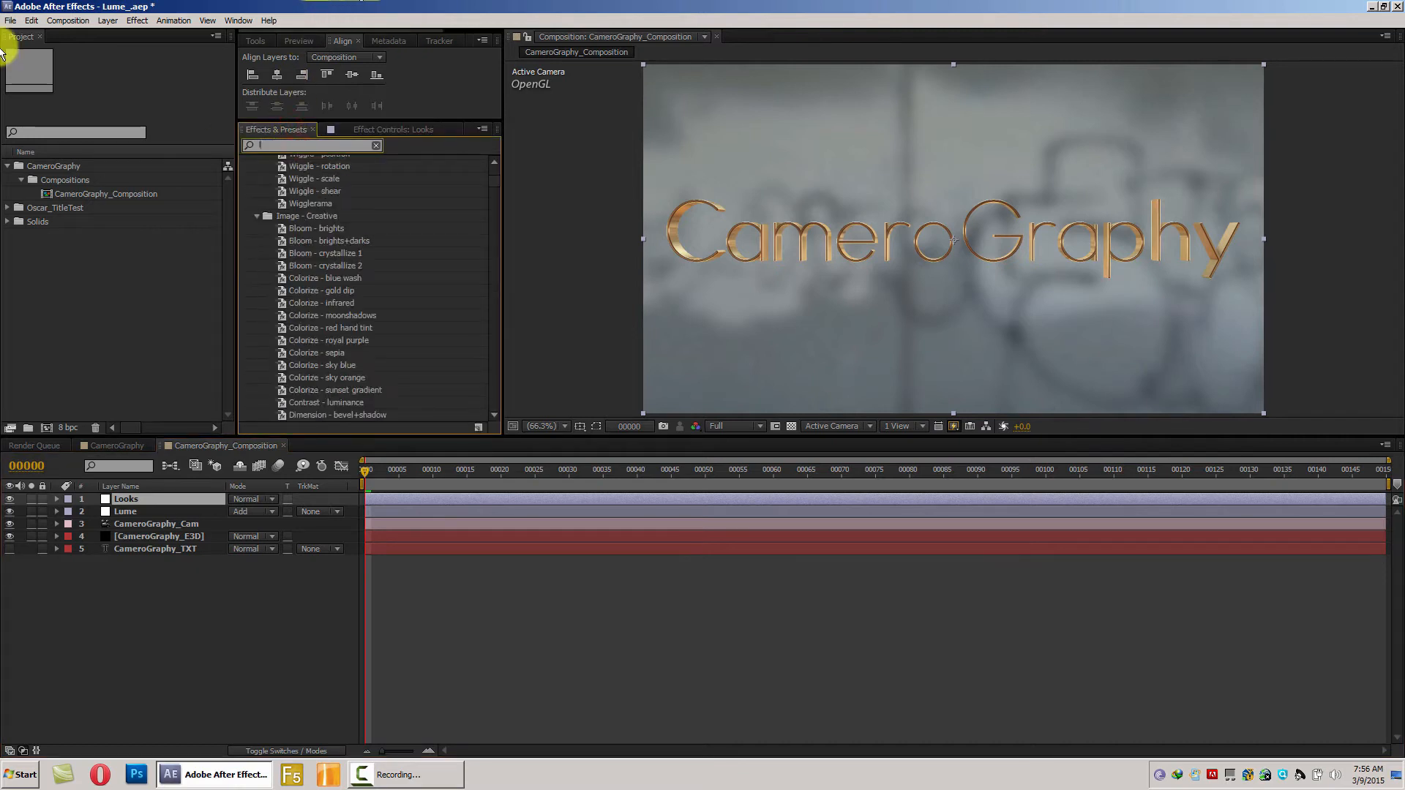
text(looks)
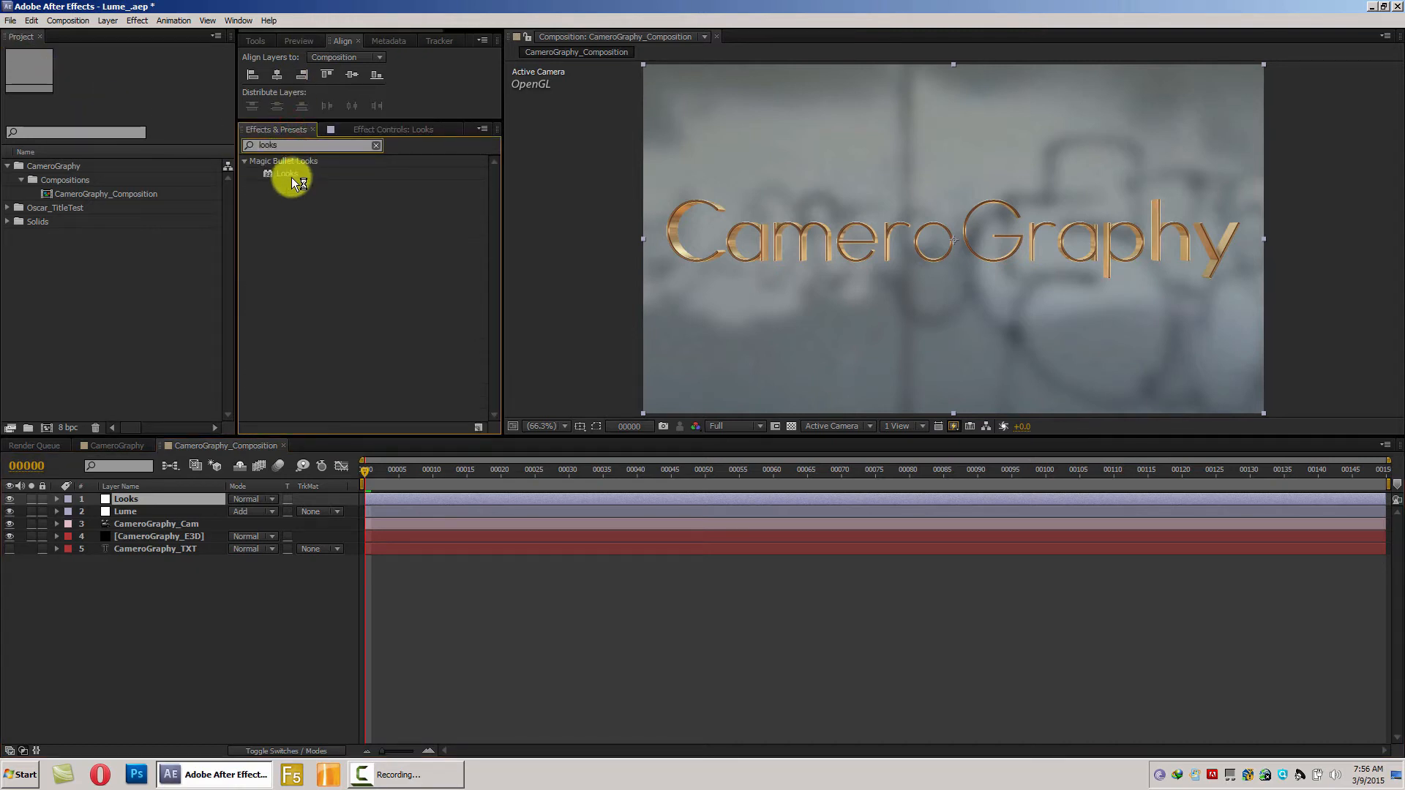
double_click(283, 173)
click(462, 157)
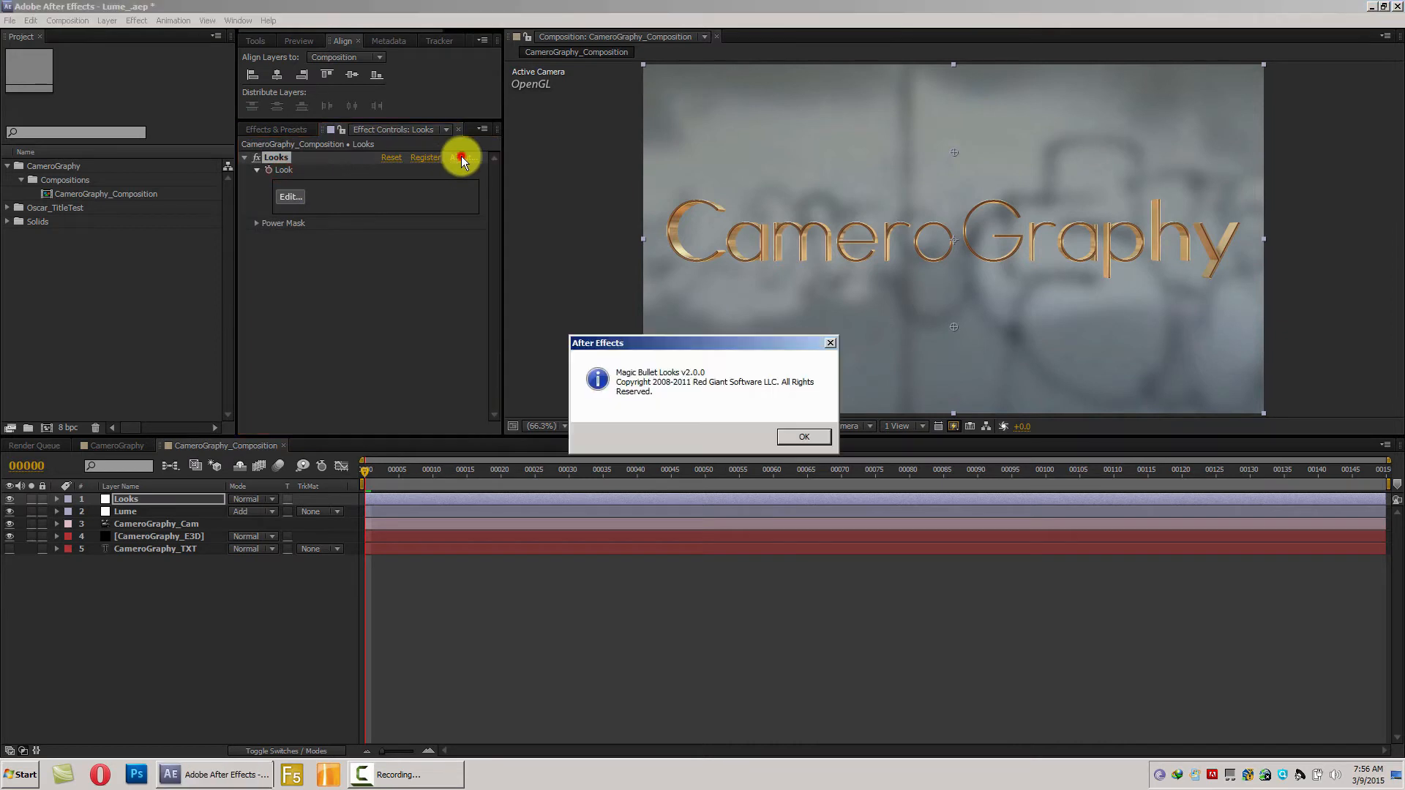
click(803, 437)
- Edit the look, load the Bleach Bypass Warm preset from Classic Stock Emulation and return to the composition
click(291, 197)
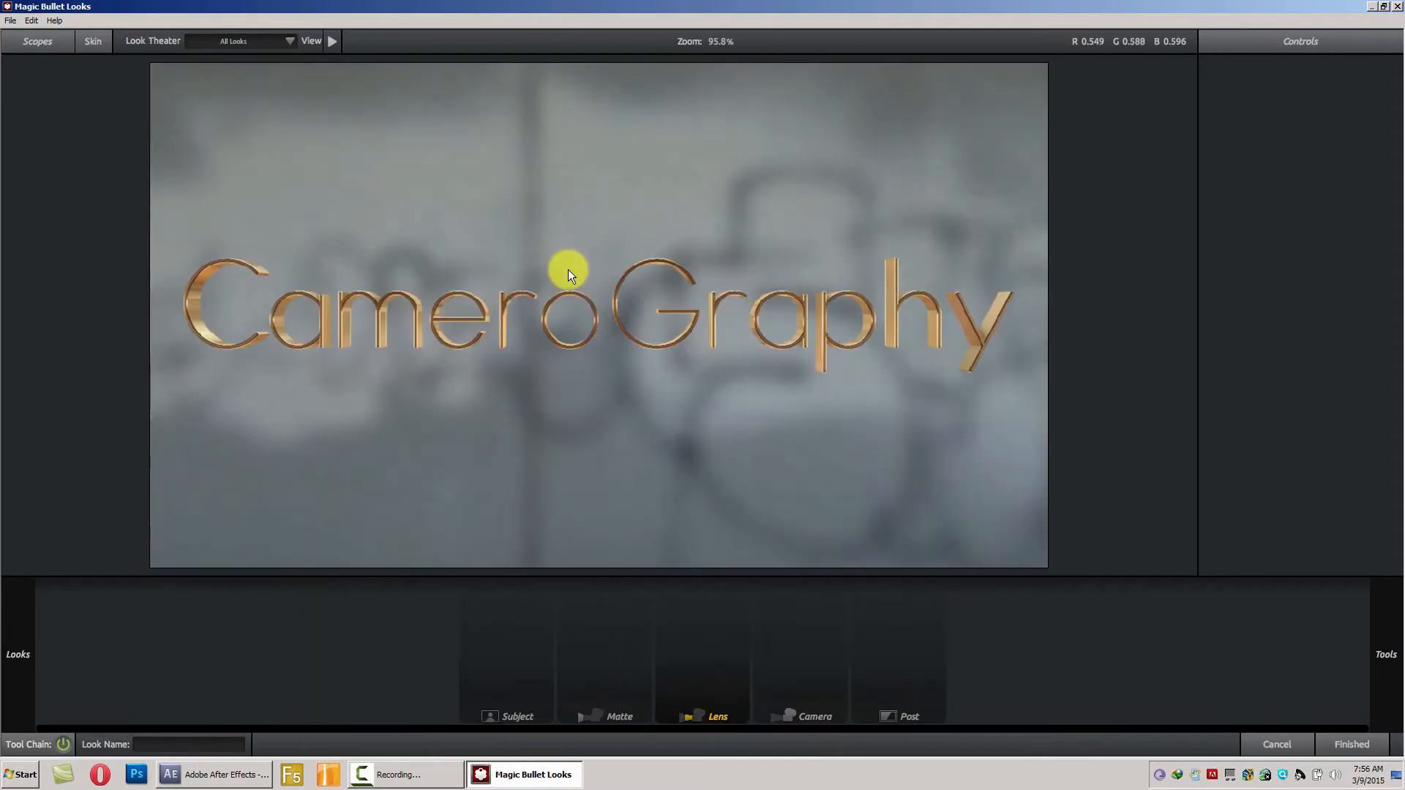
mouse_move(4, 304)
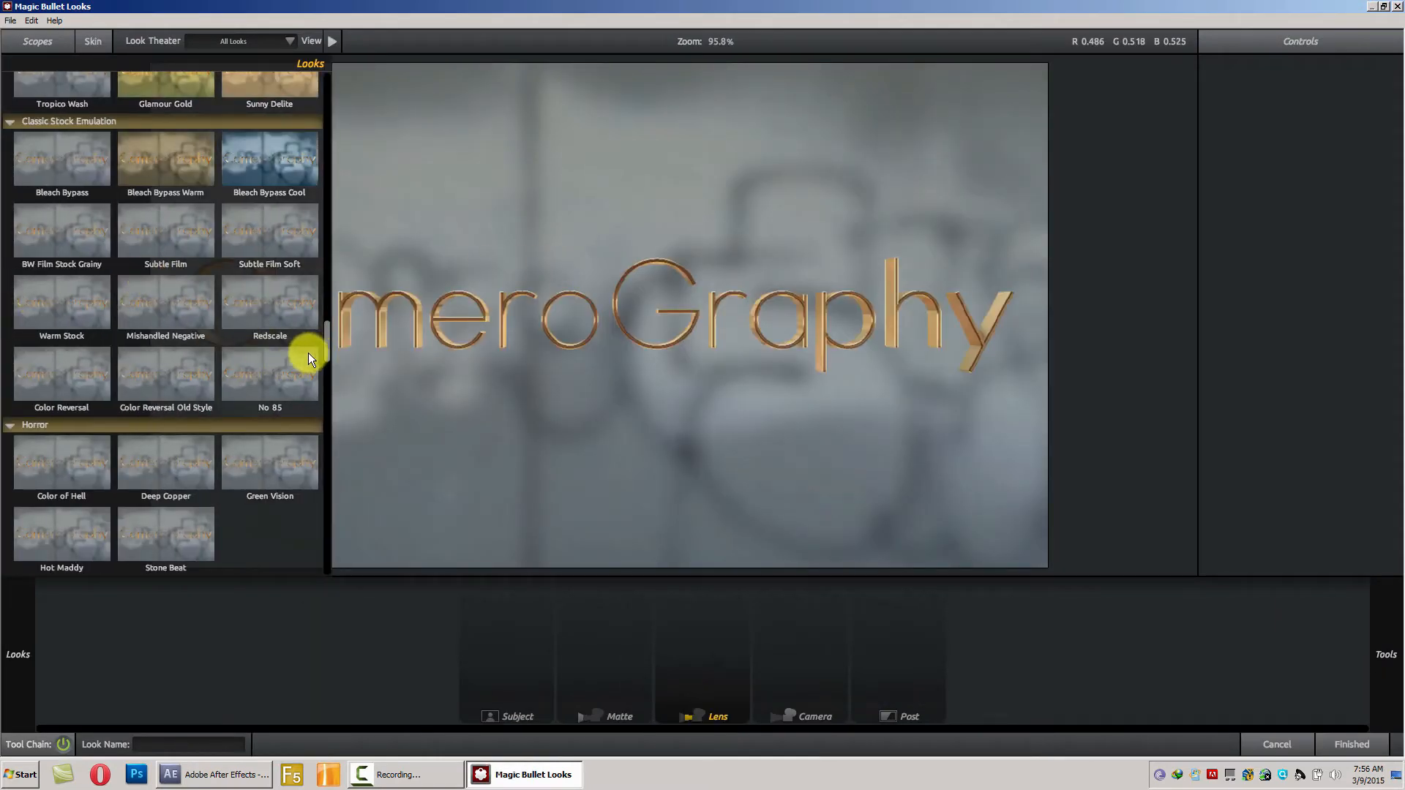
click(166, 174)
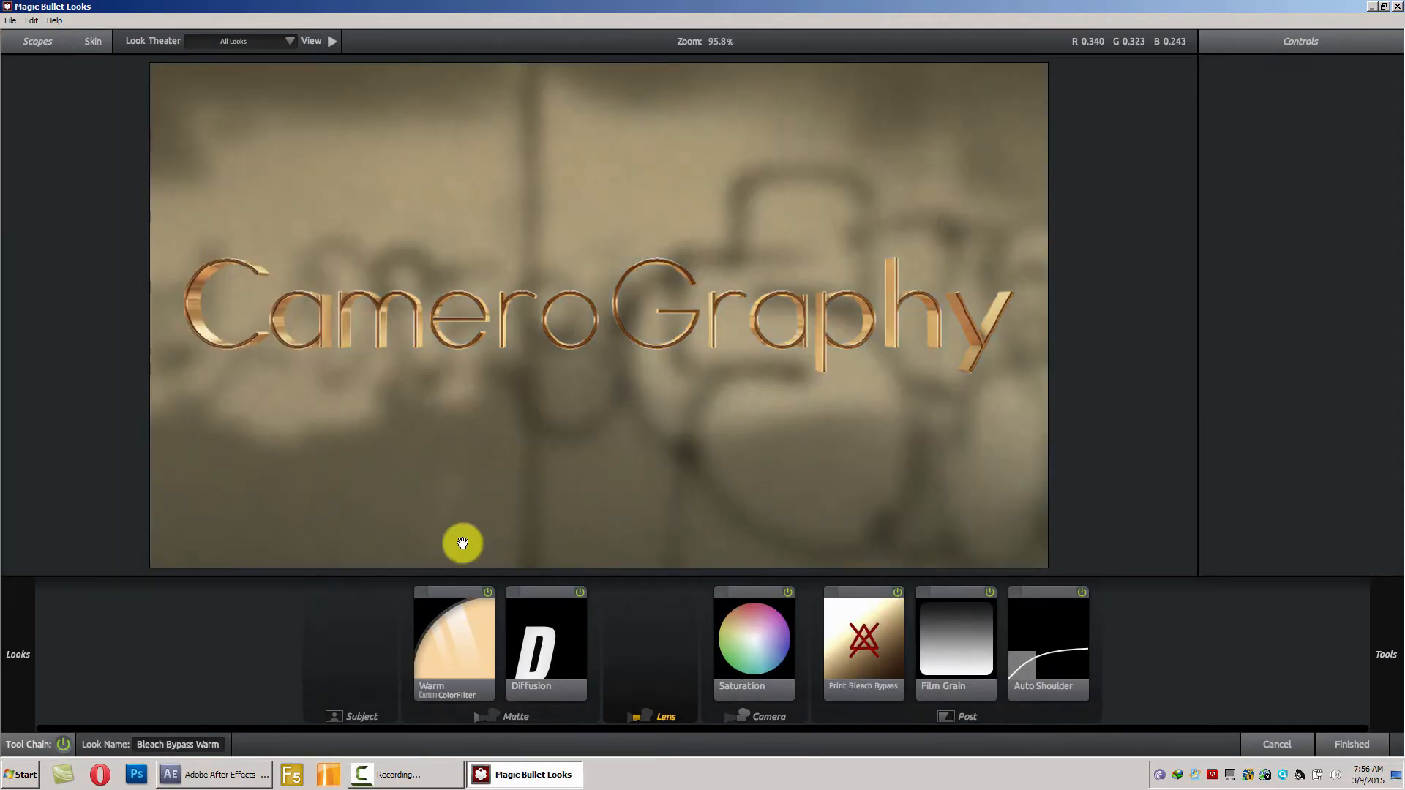
click(1362, 744)
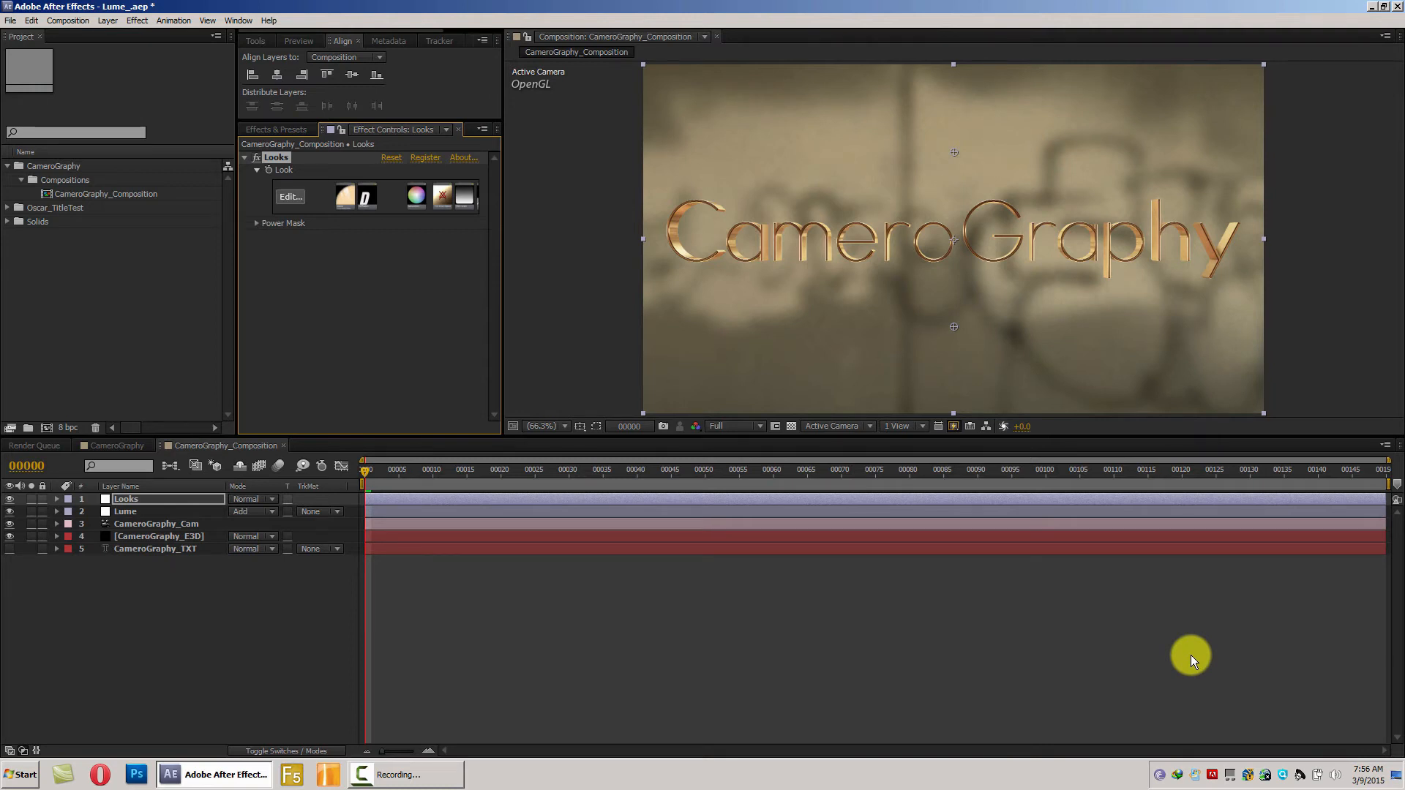
- Reopen the look editor, examine the available preset looks and the Lens tools, and return to the composition
click(291, 196)
mouse_move(2, 269)
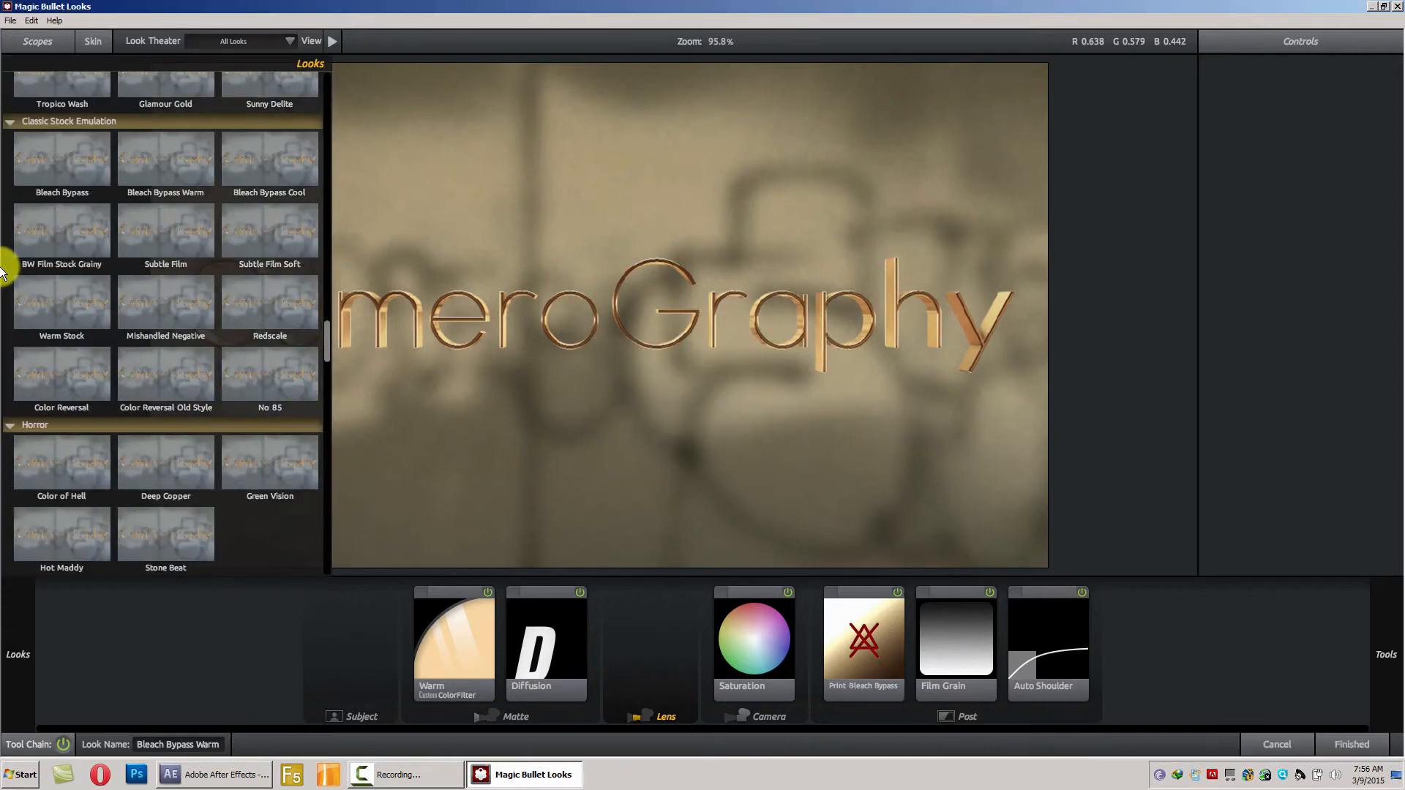
drag(326, 335, 320, 536)
mouse_move(1386, 352)
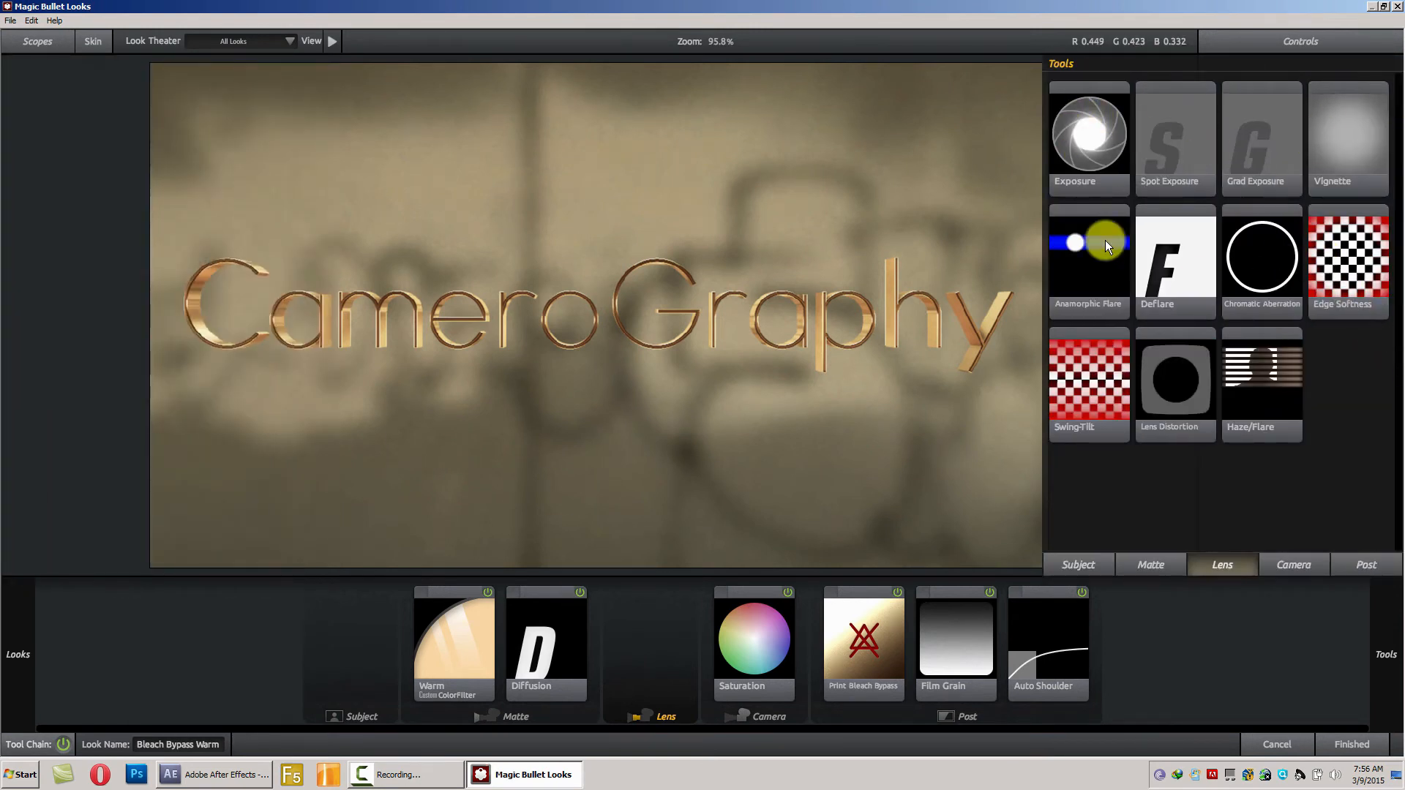
mouse_move(1399, 399)
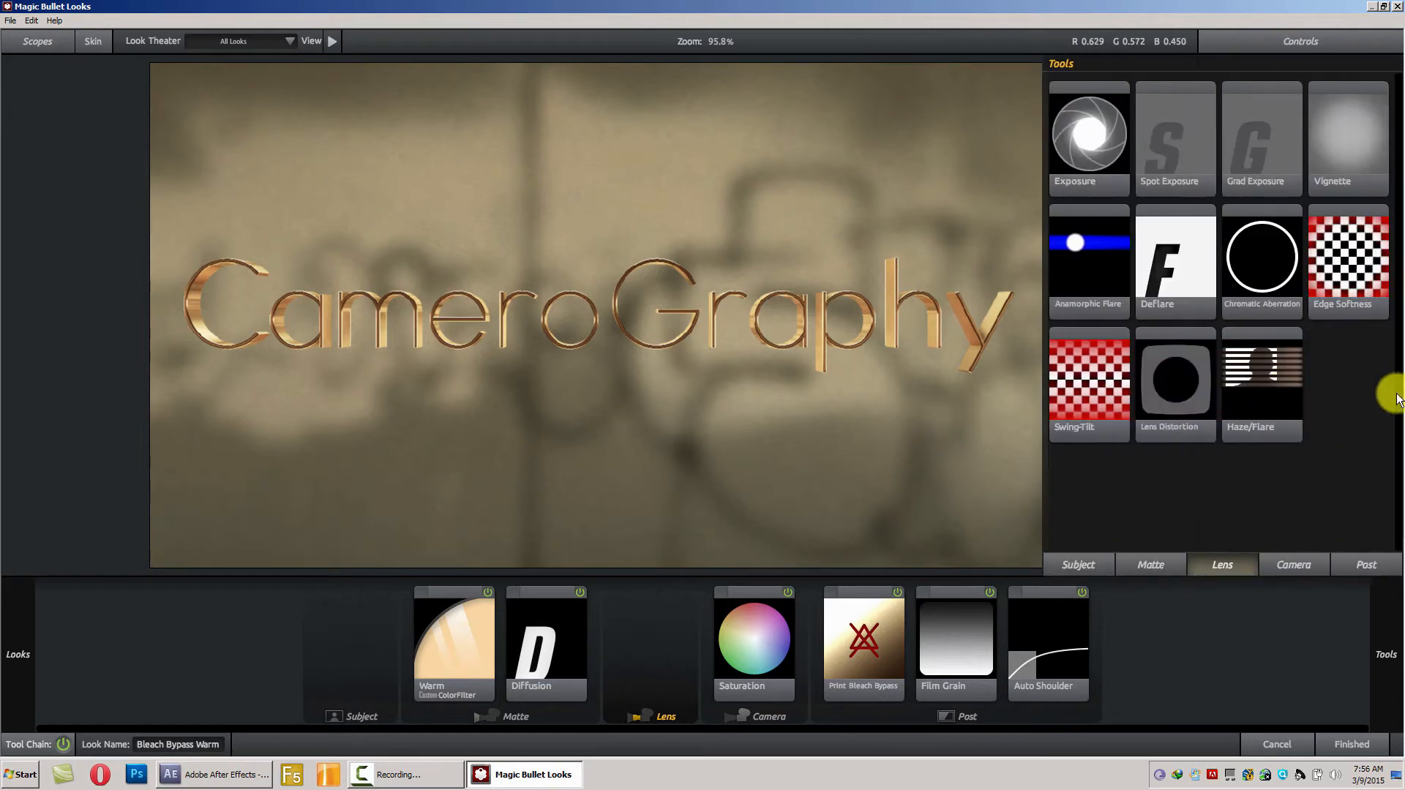
click(1341, 745)
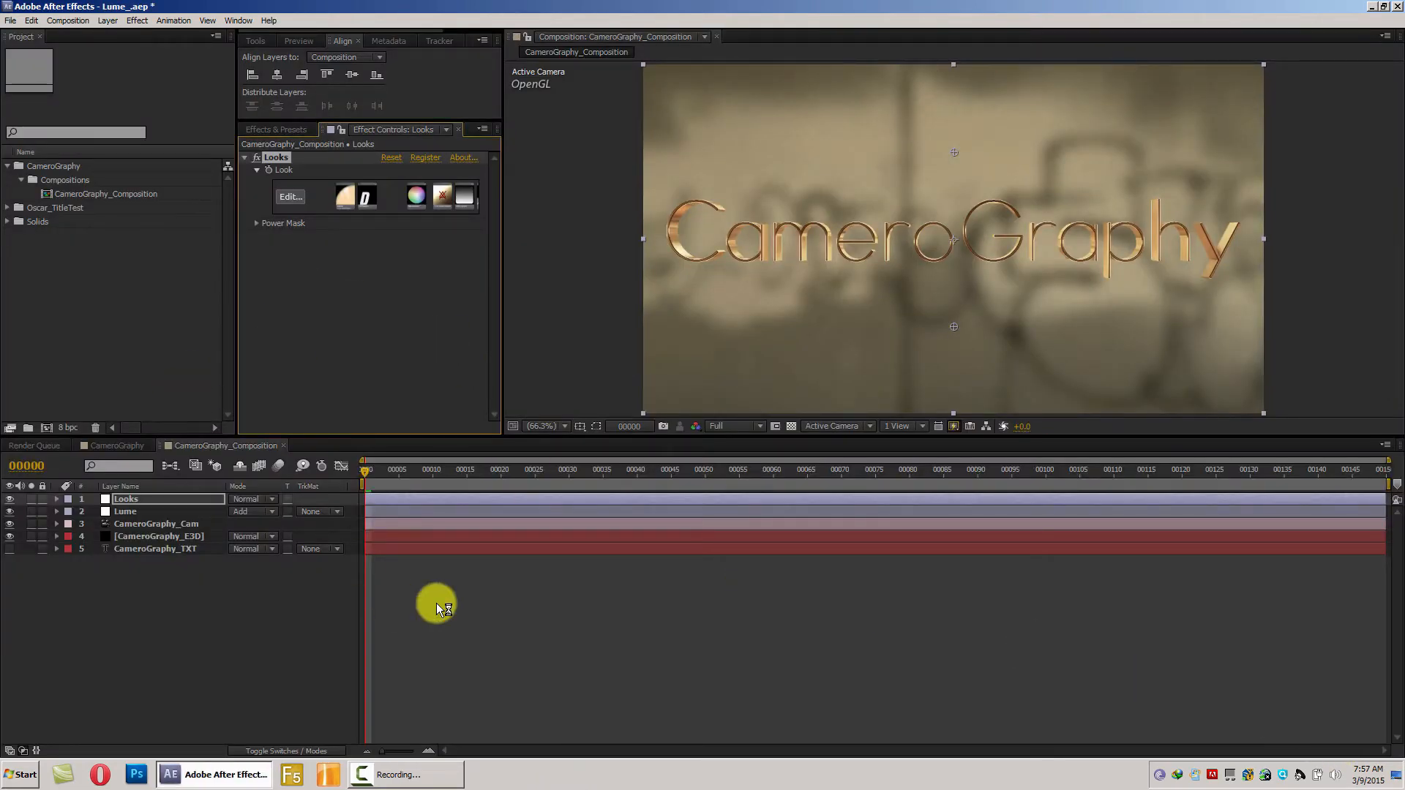
- Create an adjustment layer above Looks and name it Level_Blurred
click(151, 647)
right_click(152, 648)
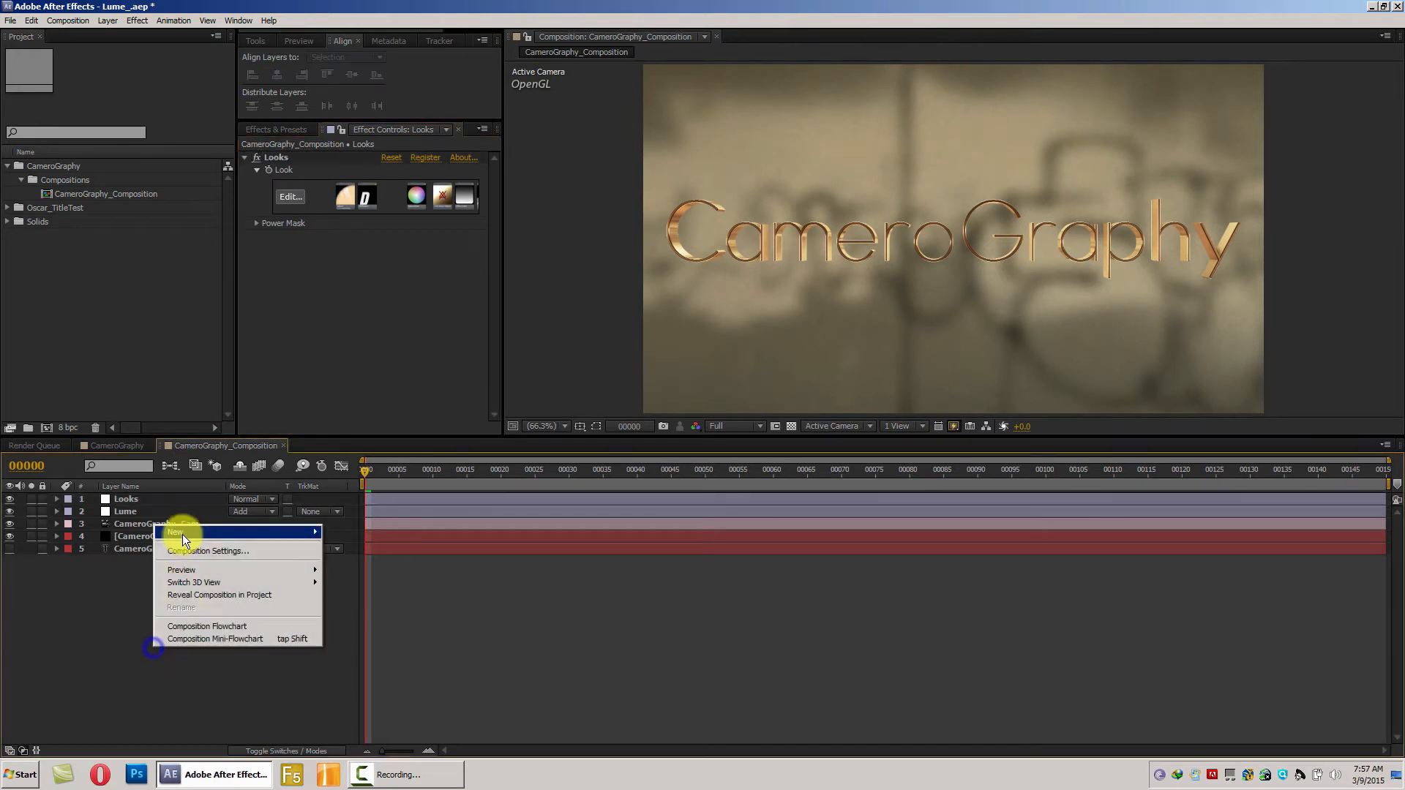
mouse_move(182, 532)
click(369, 627)
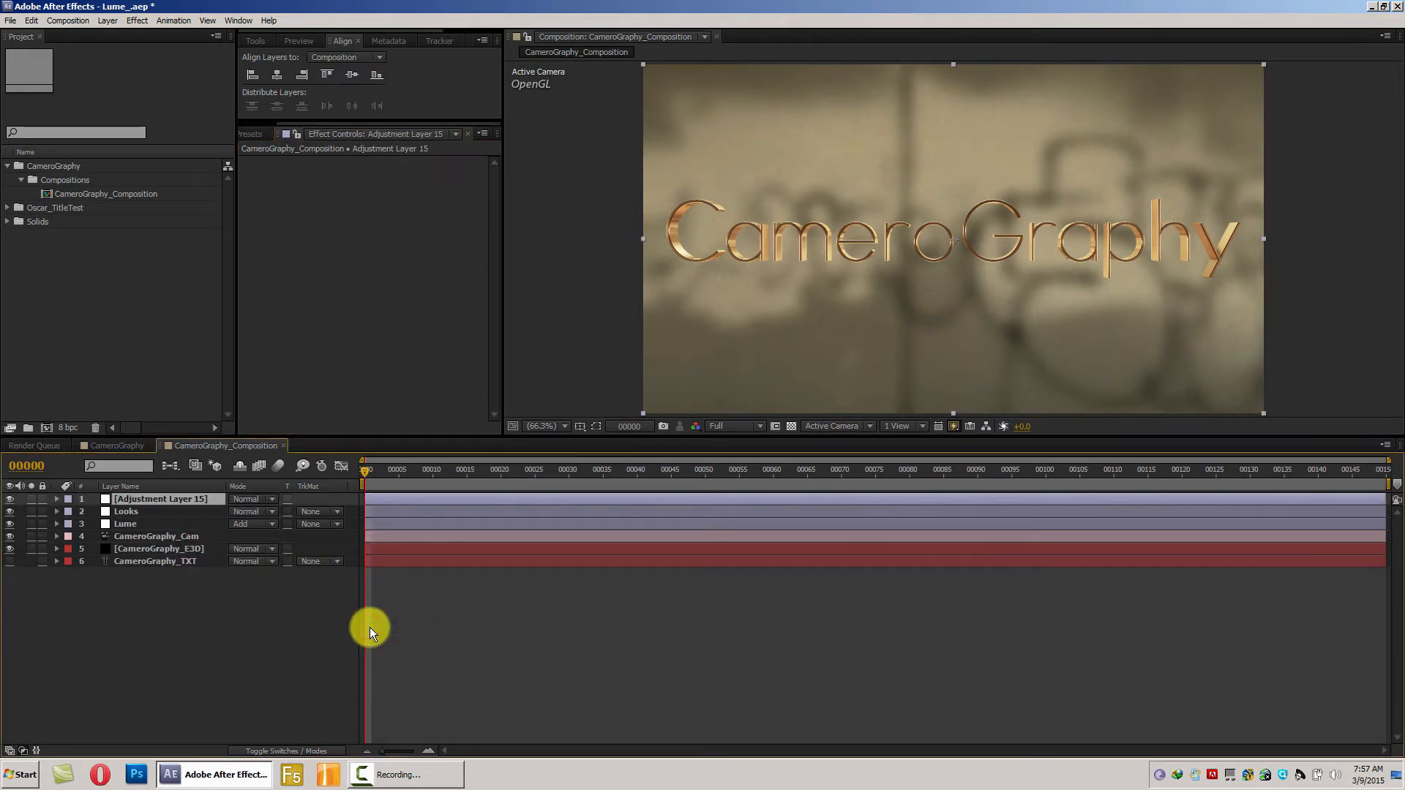
key(Return)
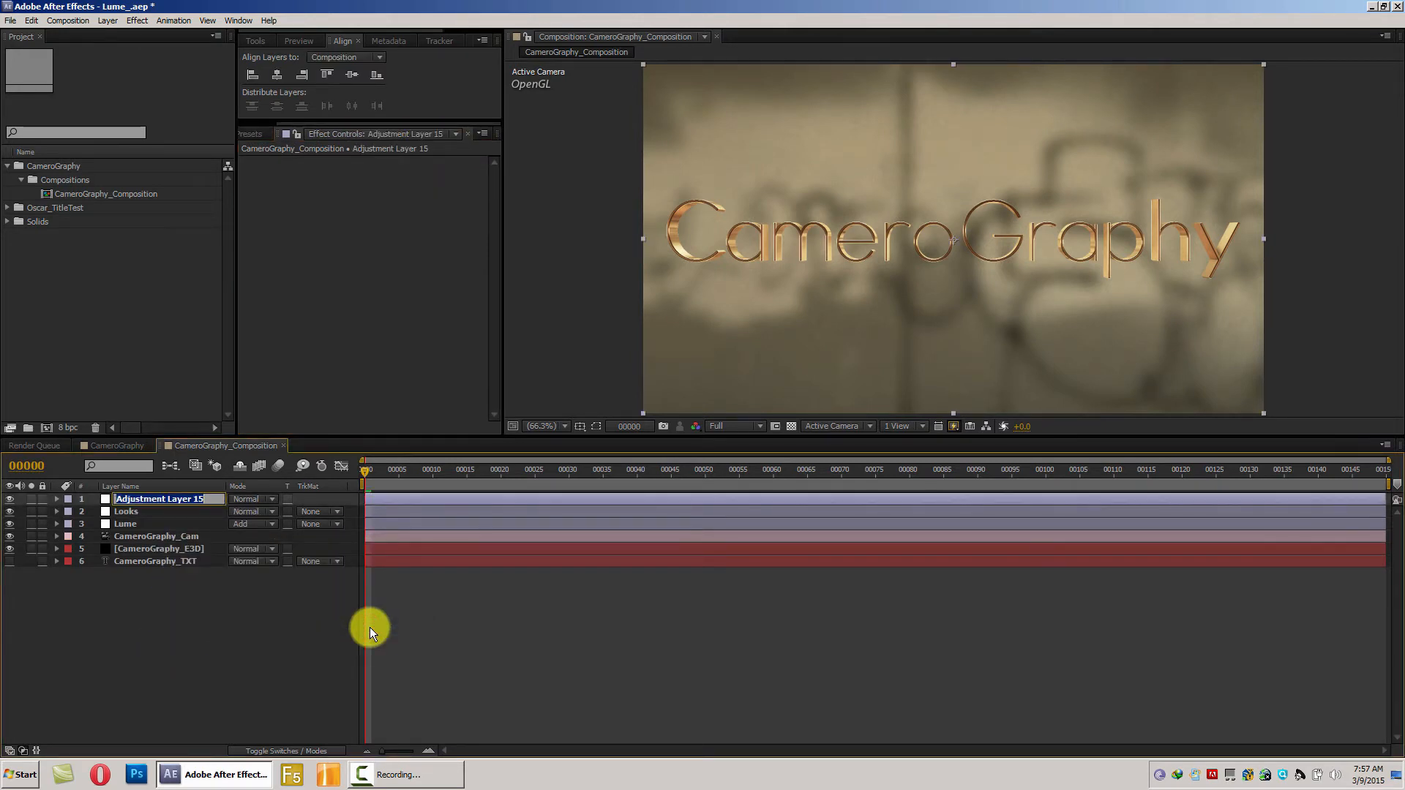
text(Level_Blurred)
key(Return)
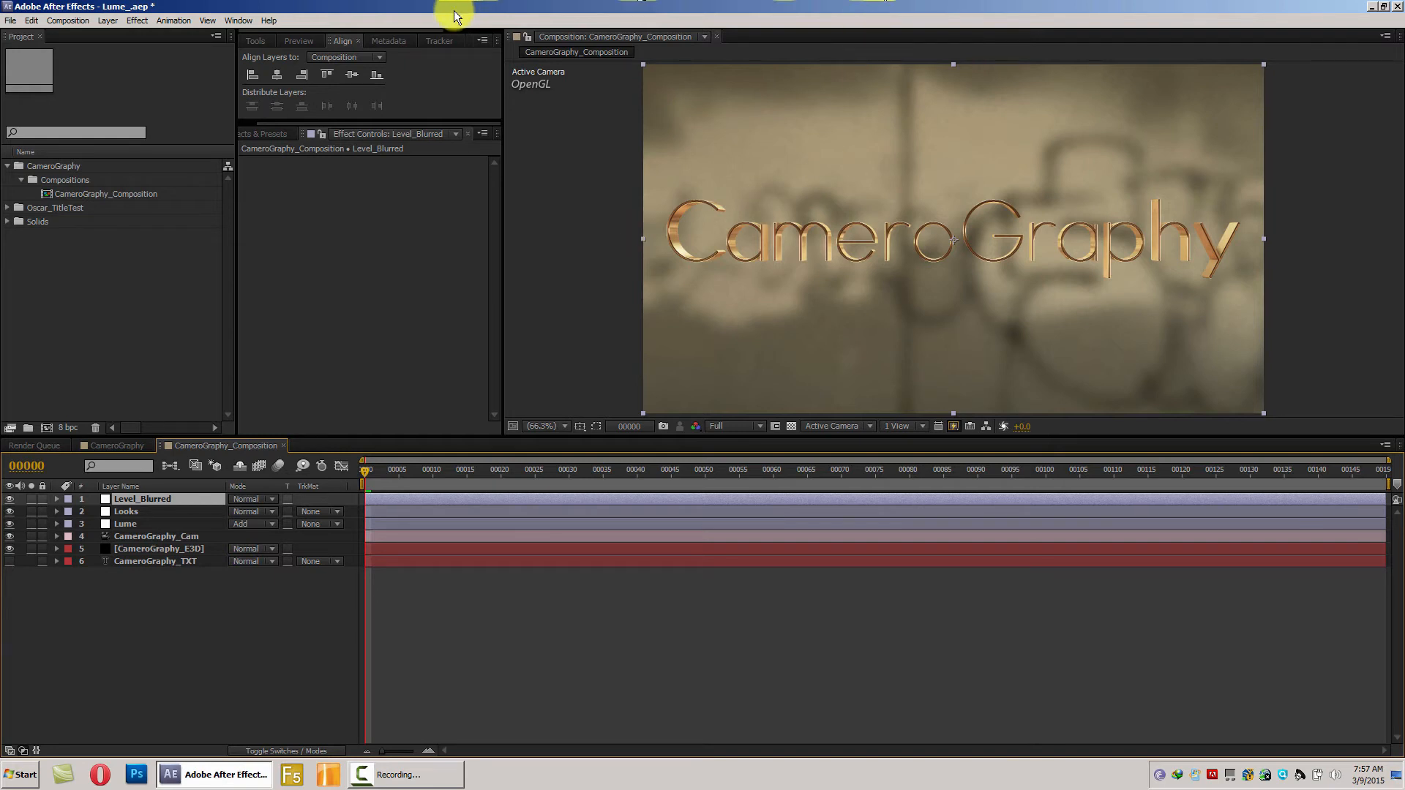
- Draw an elliptical mask on Level_Blurred centred around the title, extending slightly past both sides of the frame
click(300, 125)
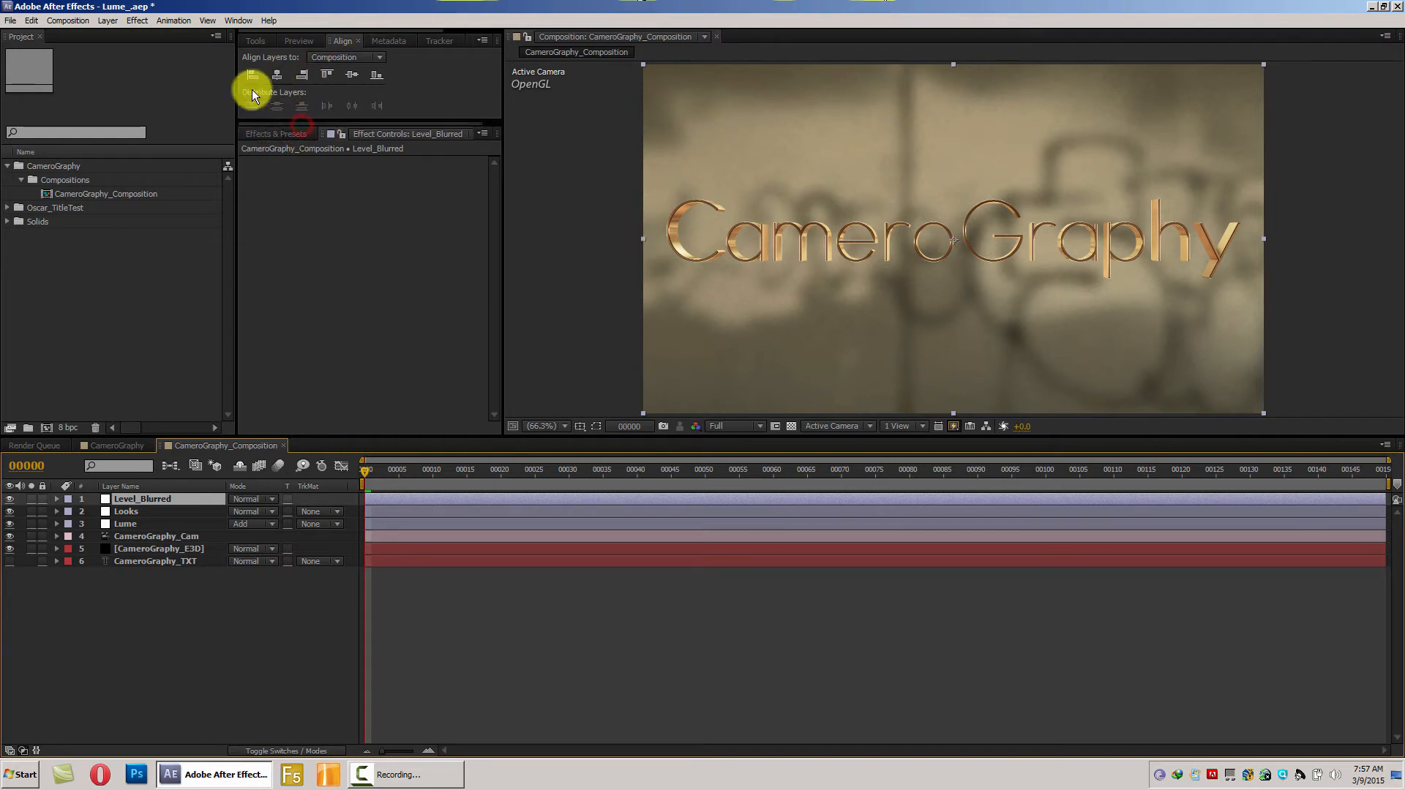
click(256, 41)
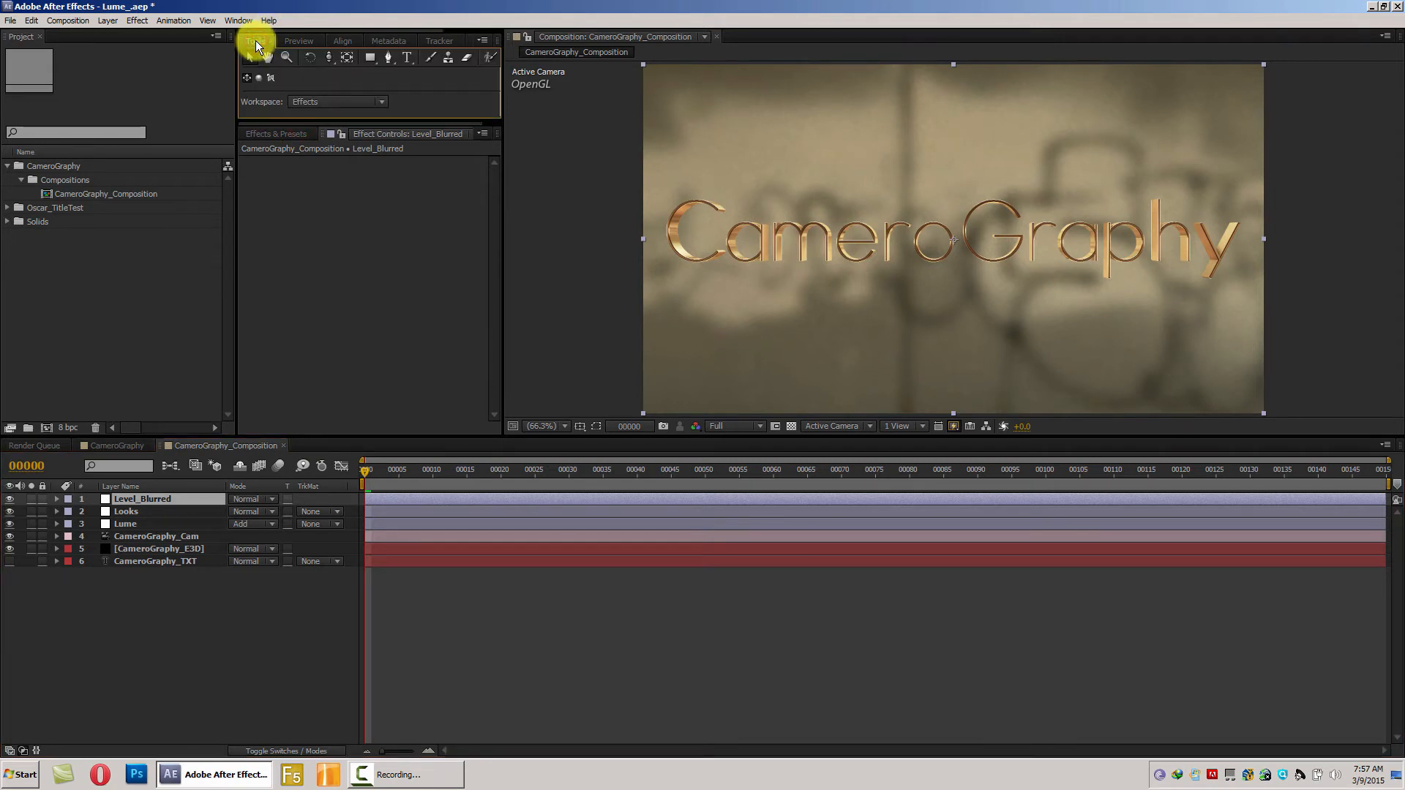
click(371, 58)
drag(364, 57, 424, 90)
key(grave)
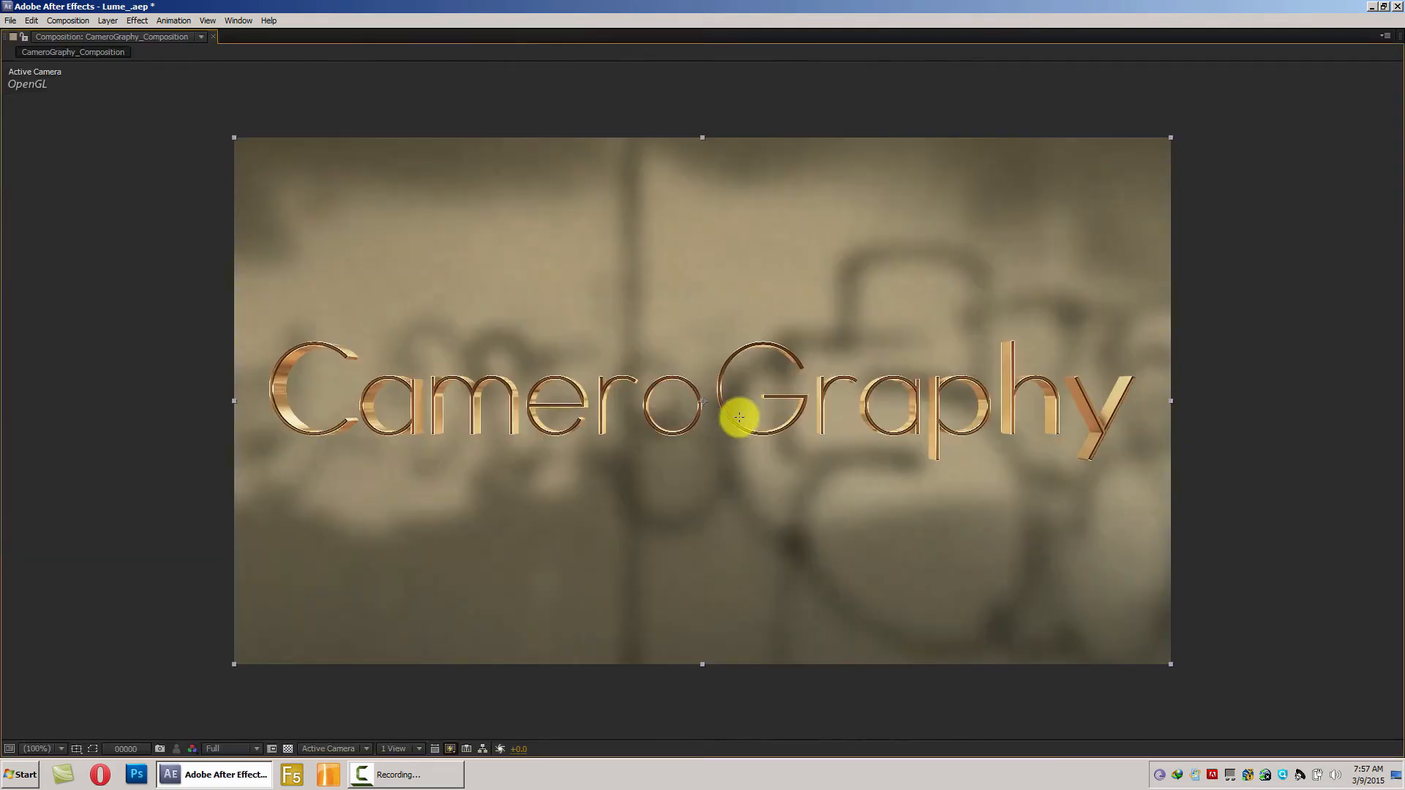
drag(703, 402, 1213, 585)
key(grave)
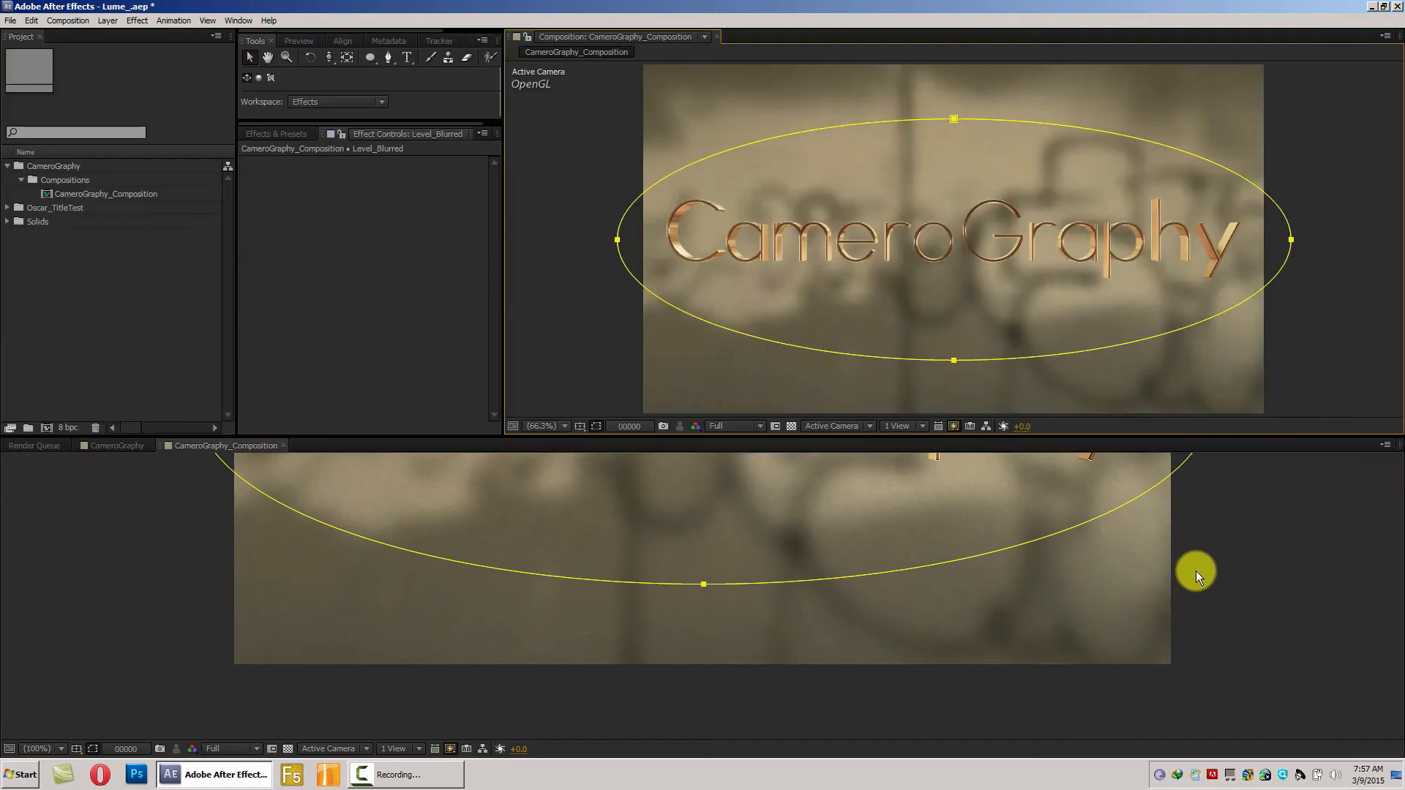
- Apply Gaussian Blur to Level_Blurred with a Blurriness of 27.6
click(283, 138)
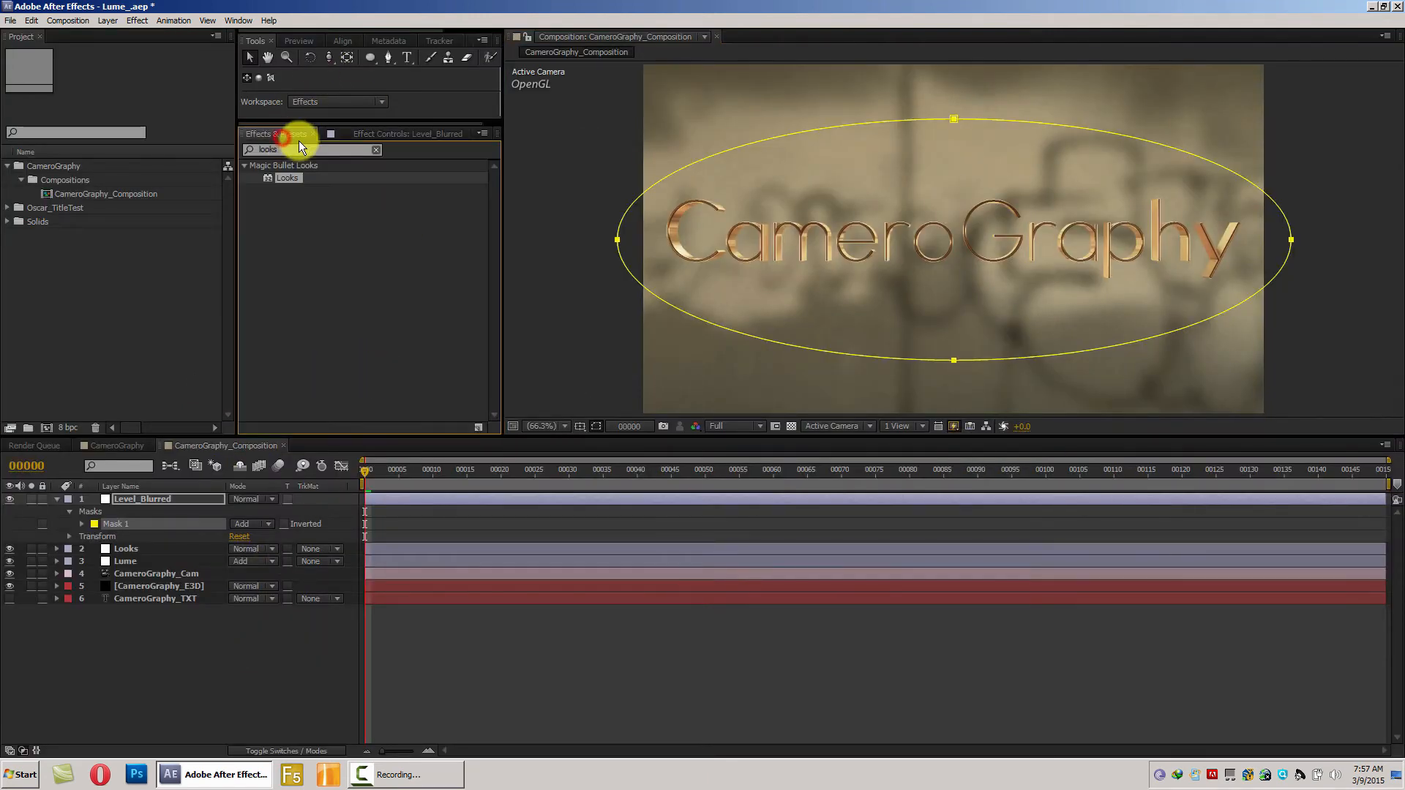
click(299, 149)
text(gaus)
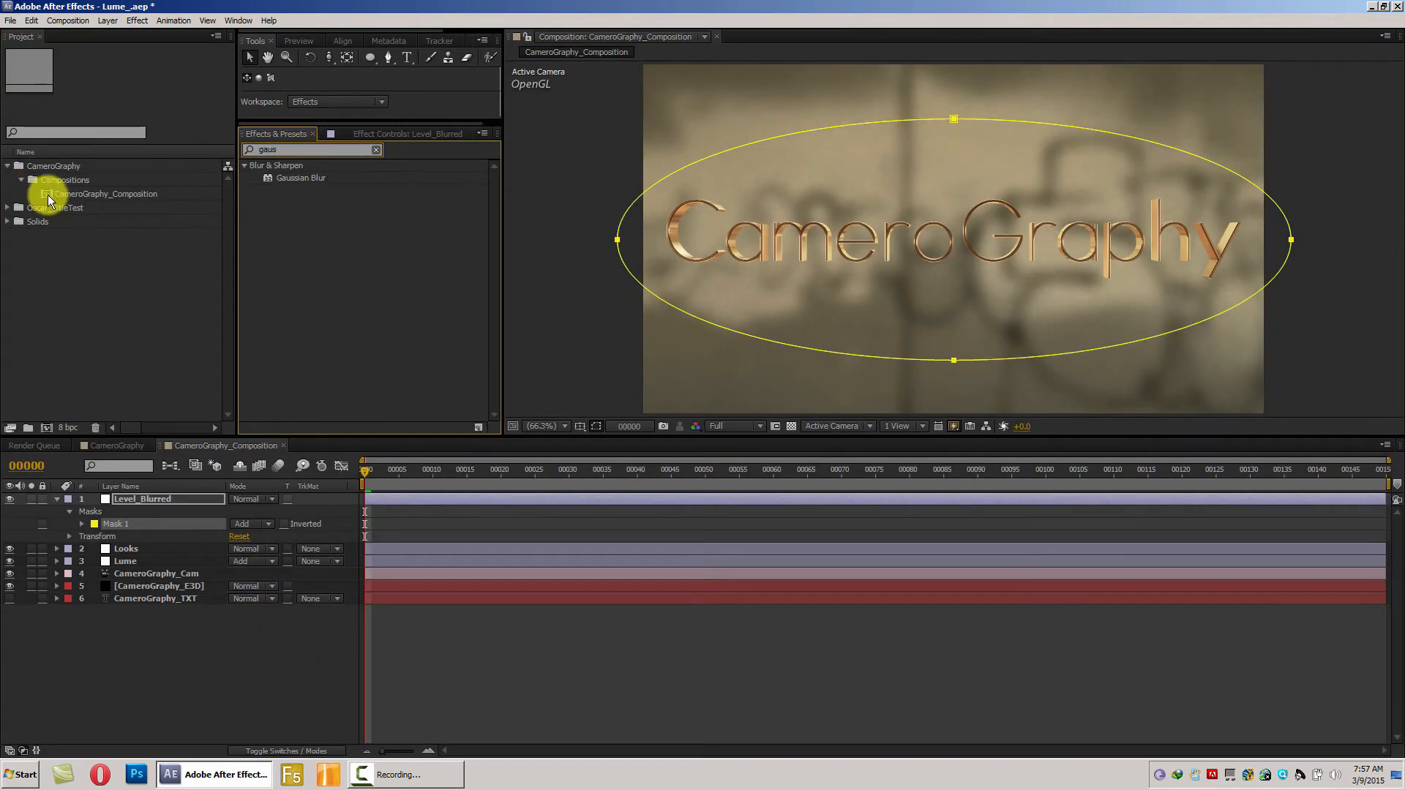
double_click(315, 177)
drag(401, 183, 600, 183)
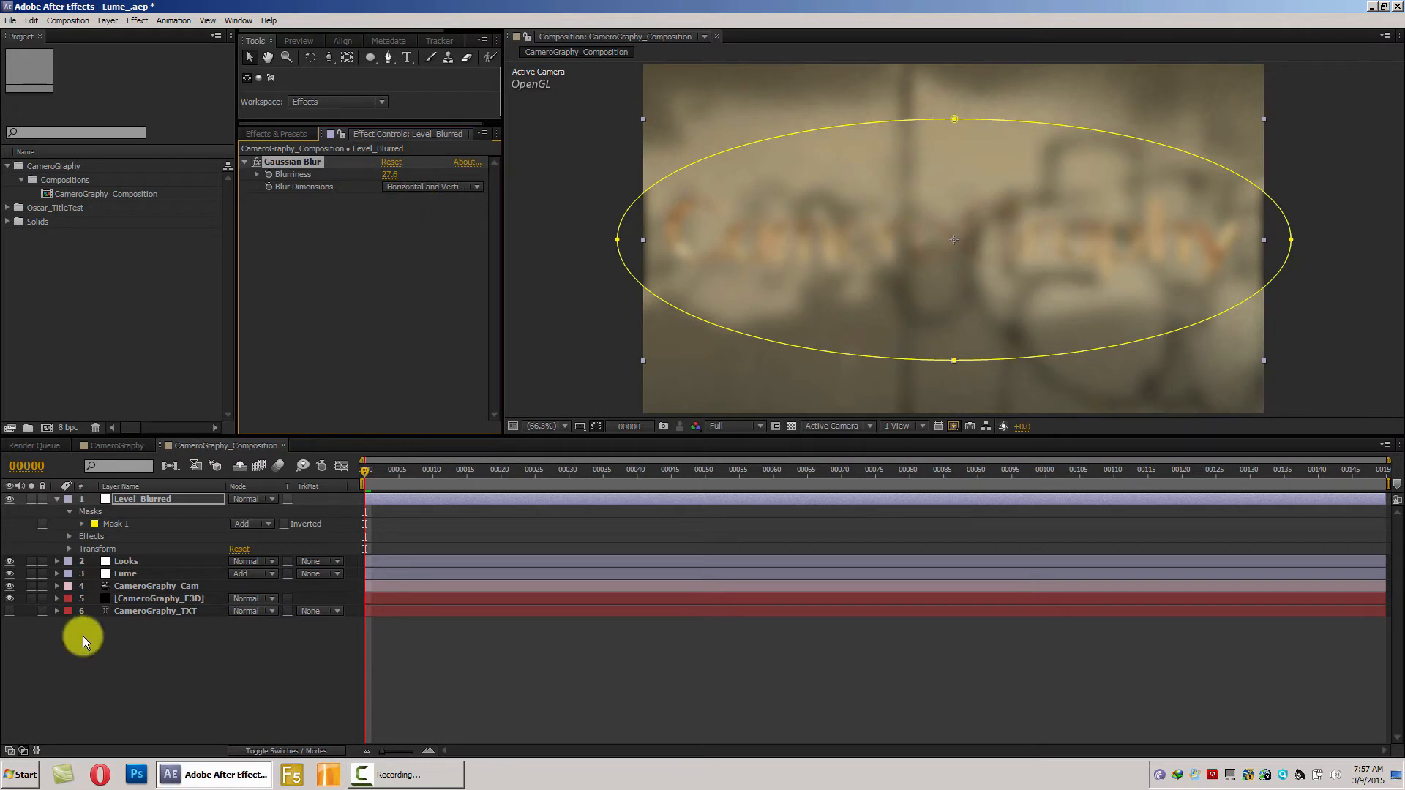
- Invert Mask 1 on Level_Blurred and hide the mask outline in the composition view
click(119, 524)
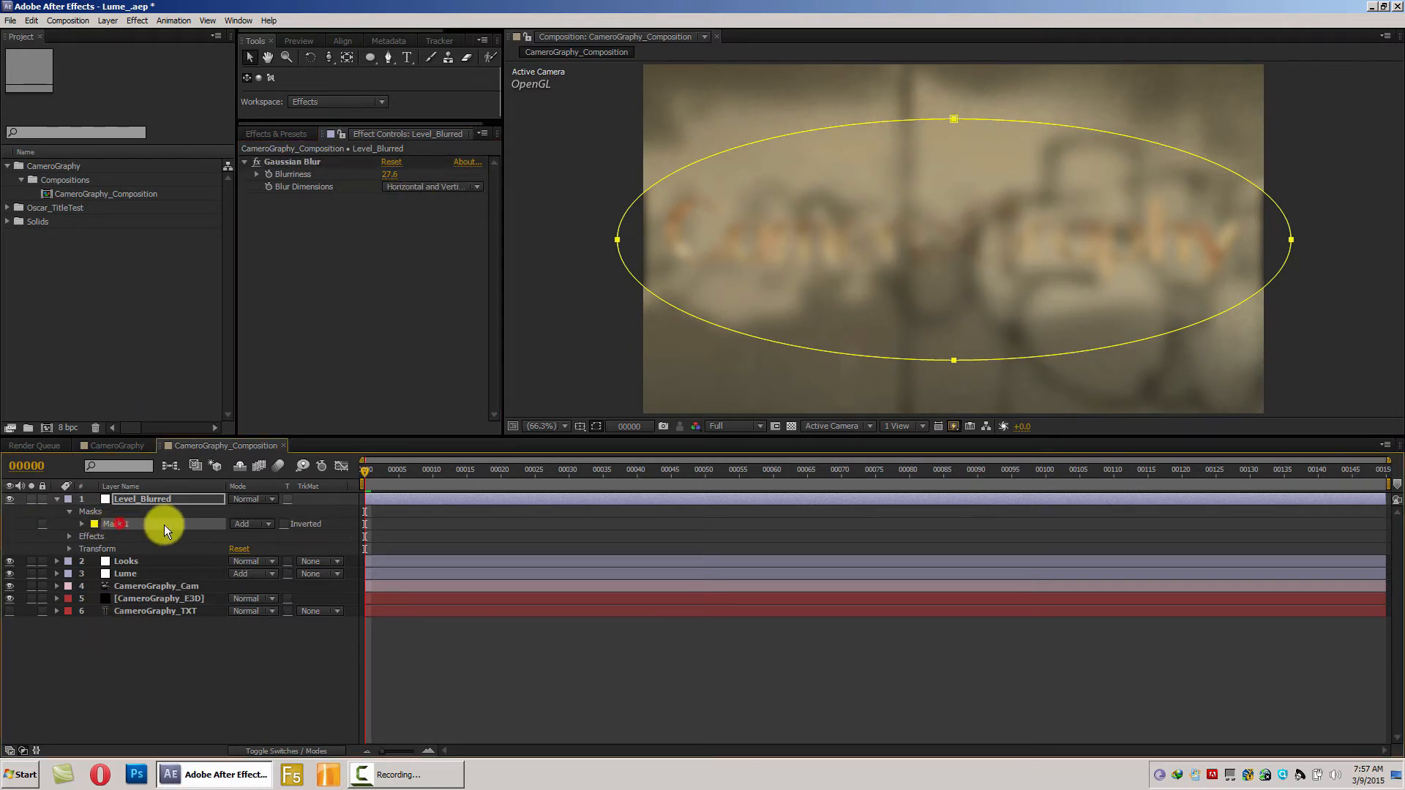
click(284, 524)
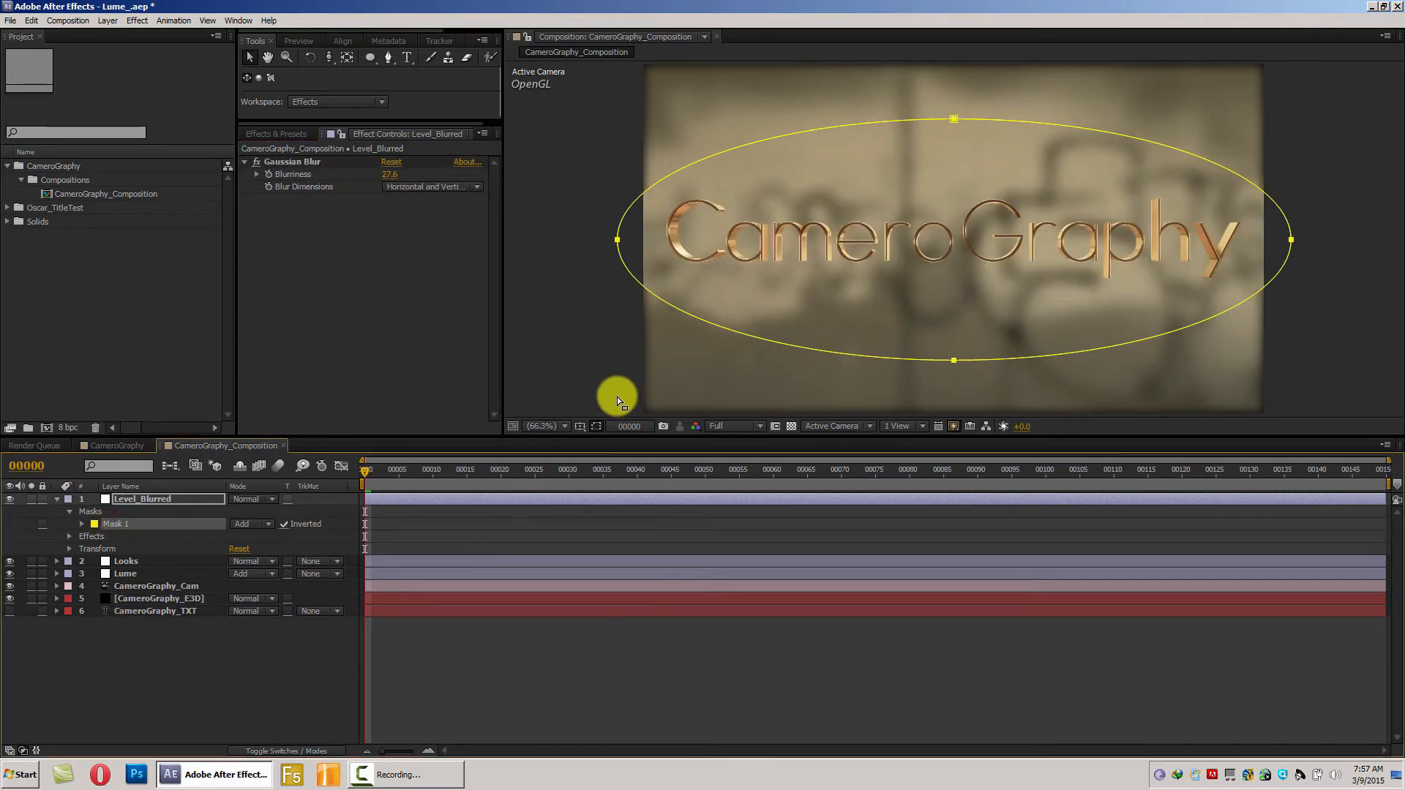
click(598, 426)
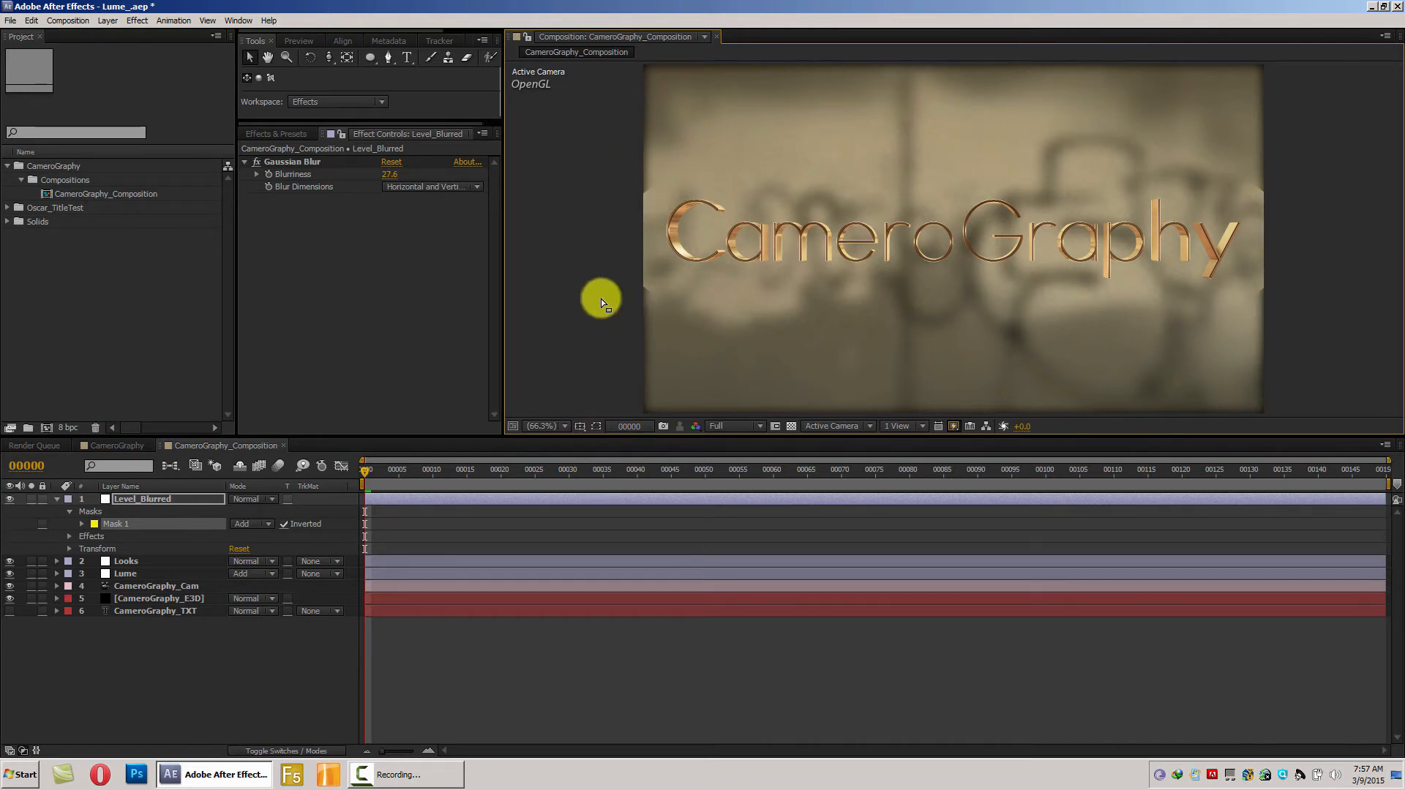
- Set the Mask Feather of Mask 1 to 100 pixels and collapse the Level_Blurred layer's properties
click(83, 525)
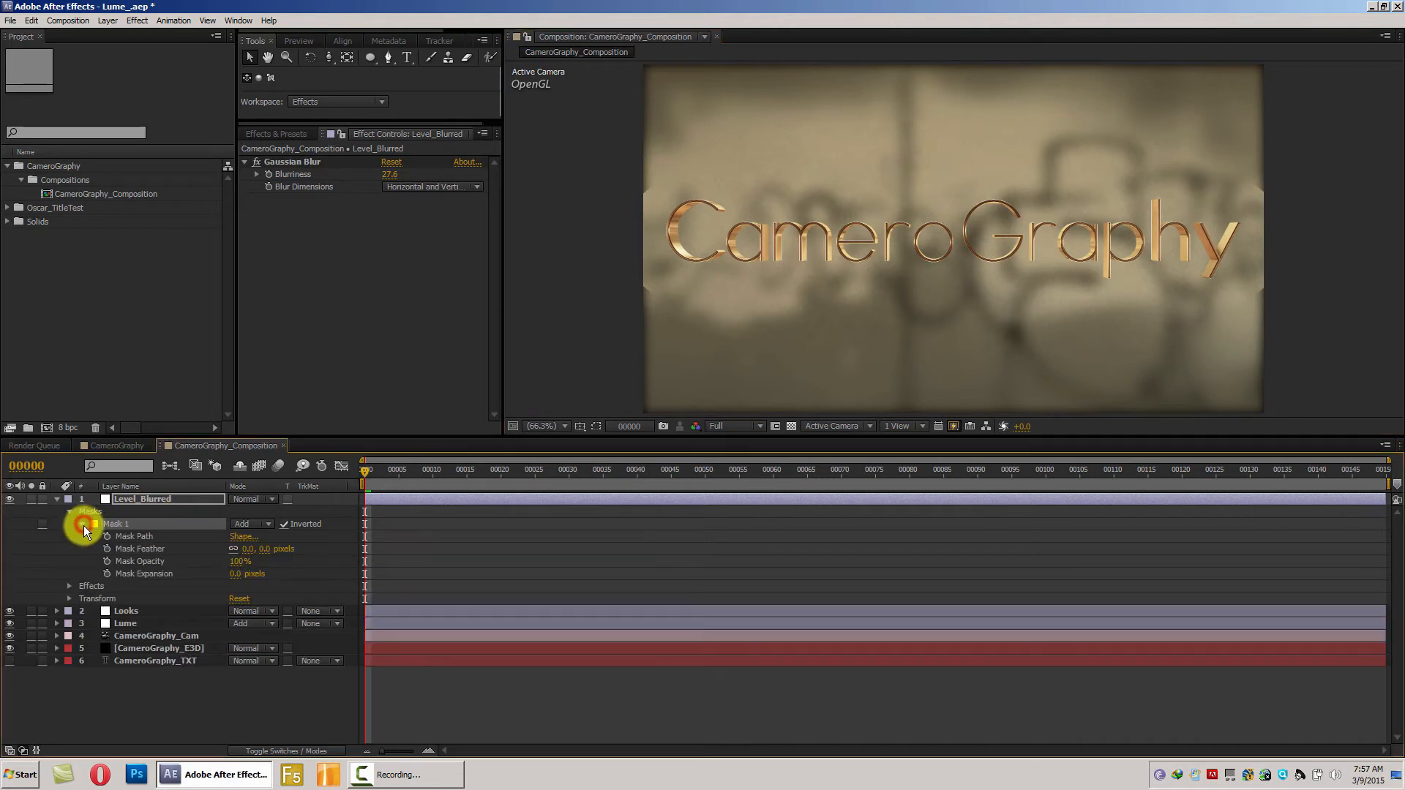
drag(267, 554, 314, 560)
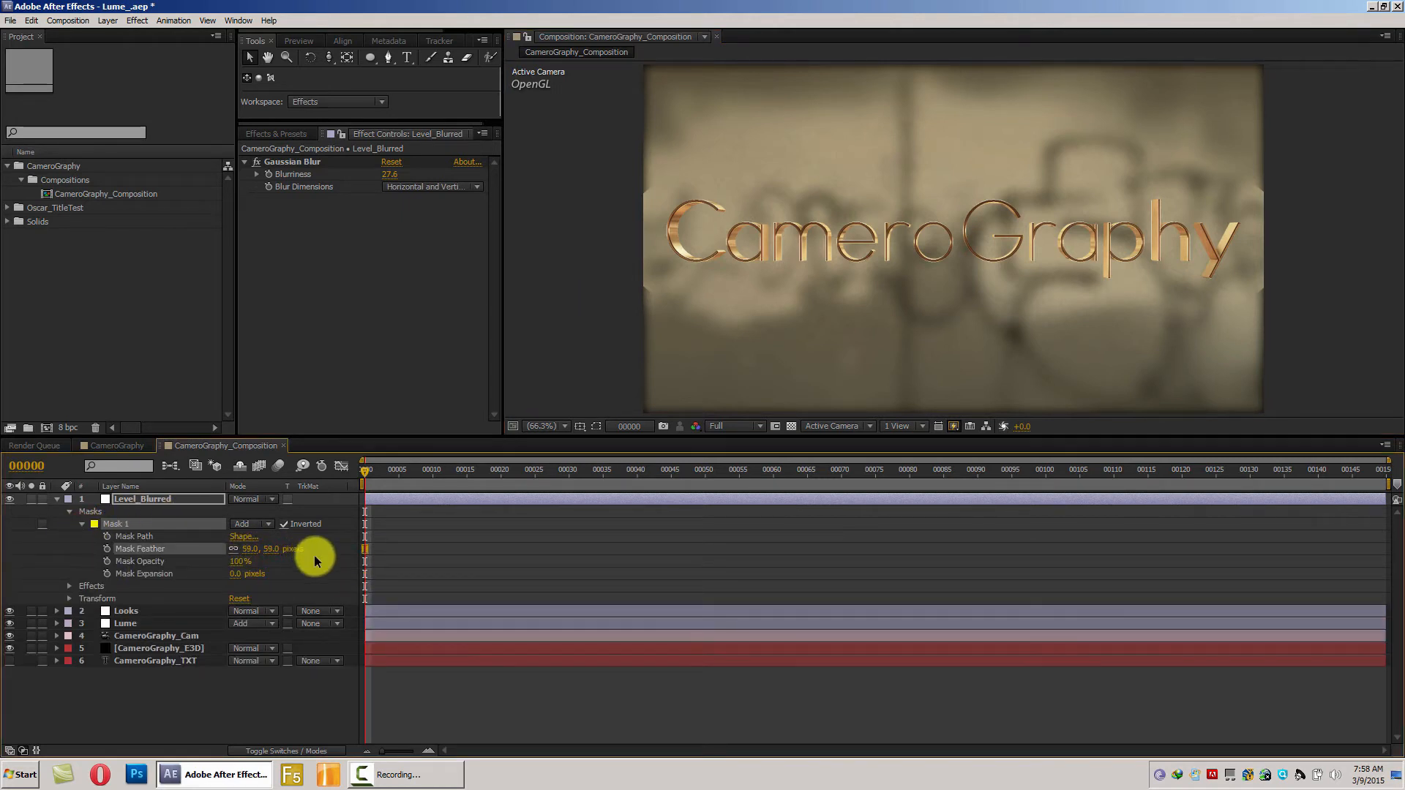
click(269, 549)
text(100)
key(Return)
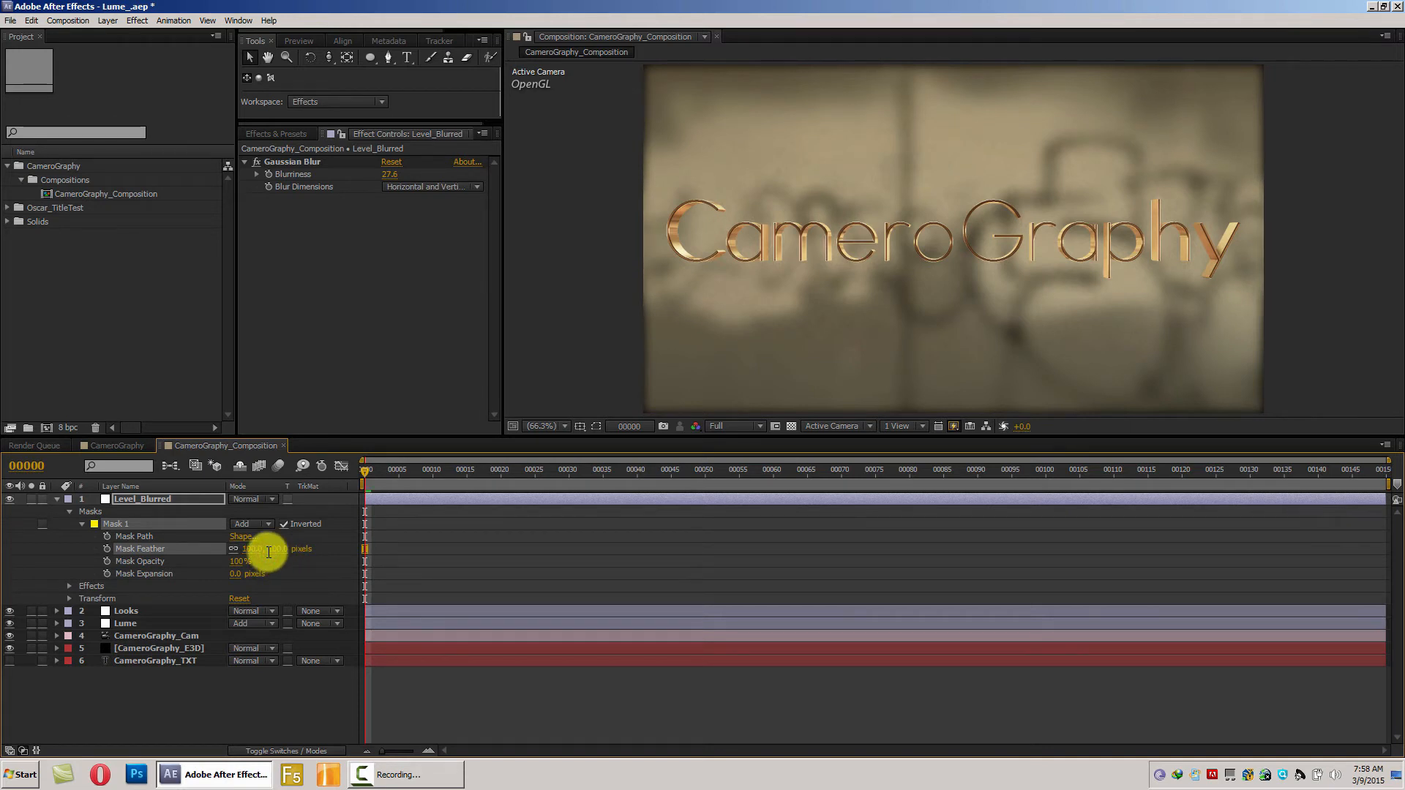
click(82, 524)
click(56, 499)
- Create an adjustment layer above Level_Blurred and name it Vignette_Exposure
click(132, 622)
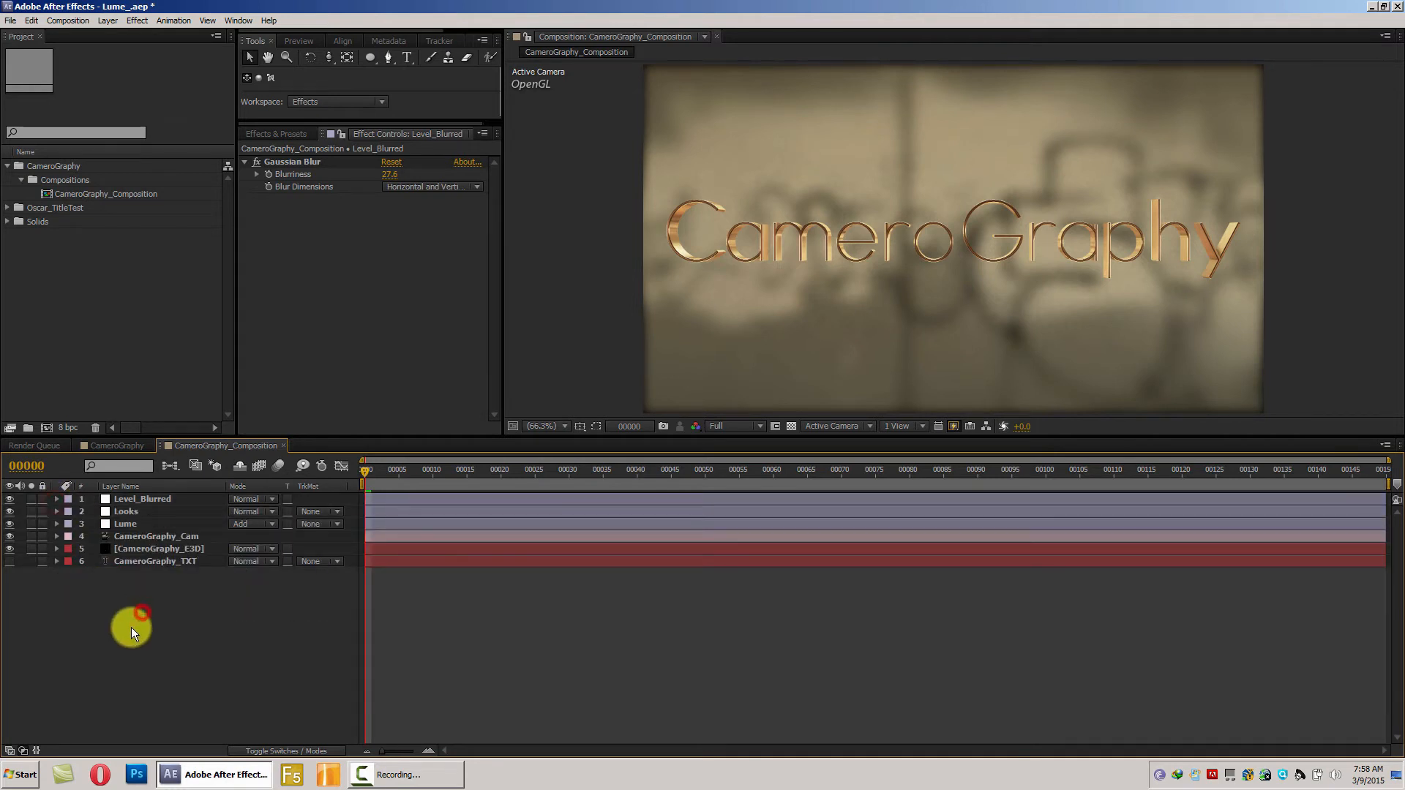
right_click(130, 627)
mouse_move(186, 522)
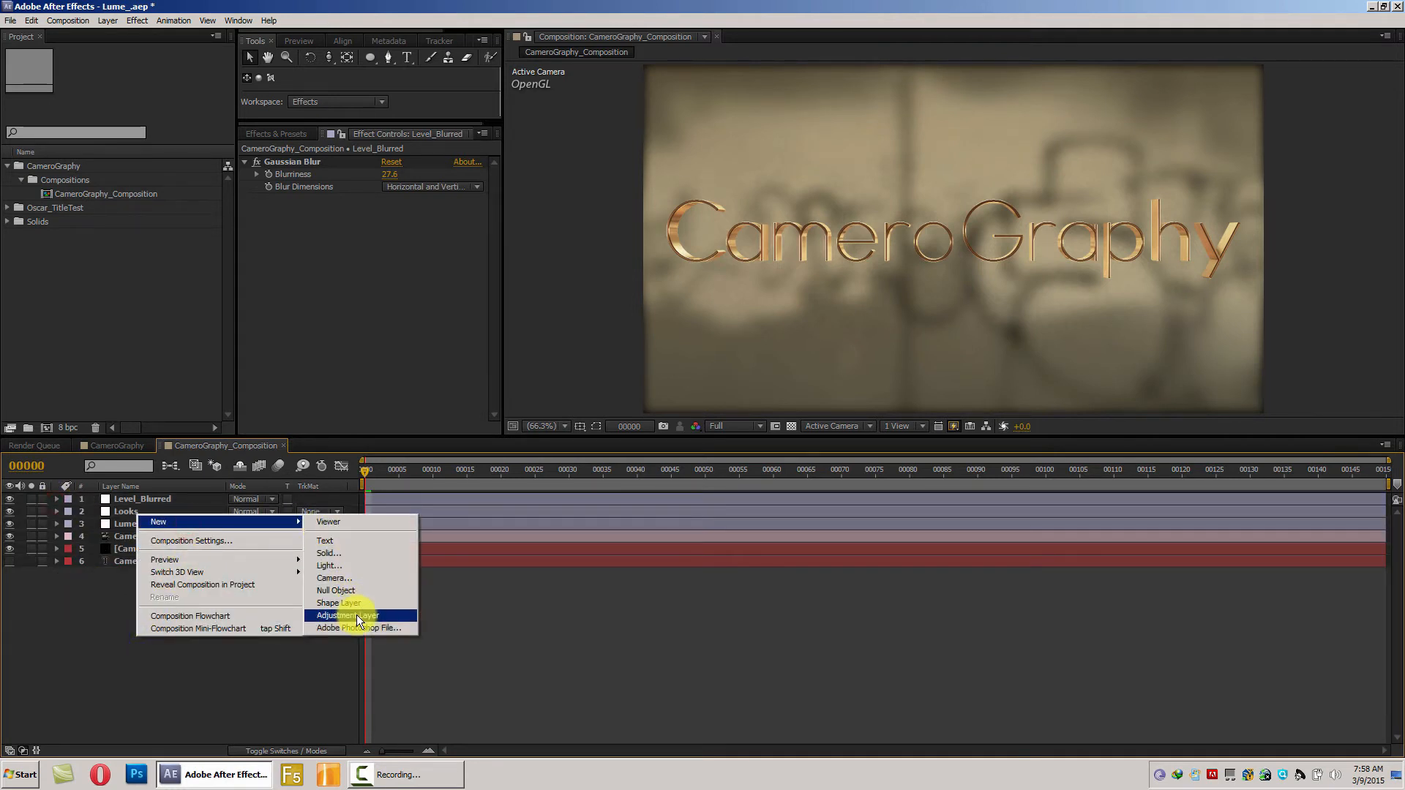
click(357, 615)
key(Return)
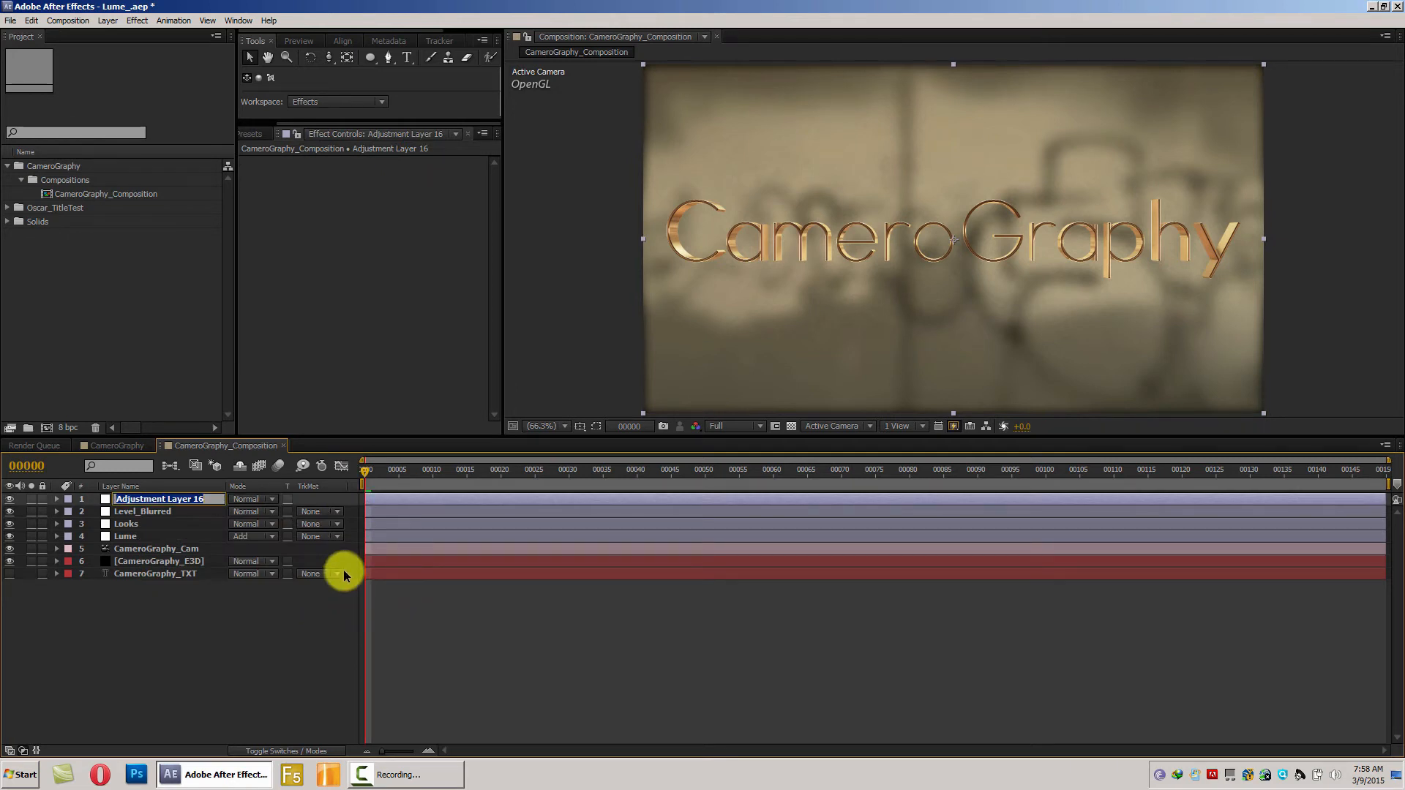
text(Vignette_Exposure)
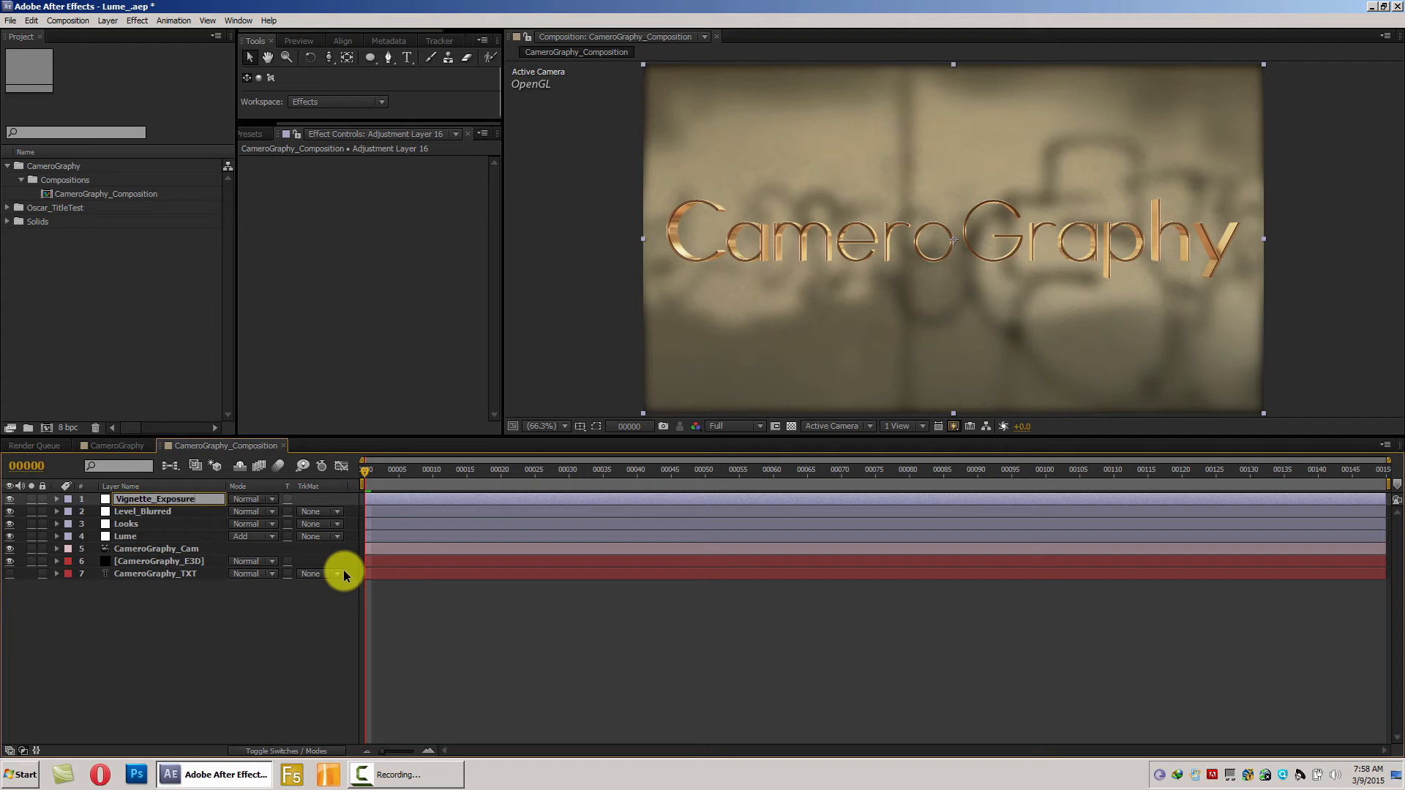
key(Return)
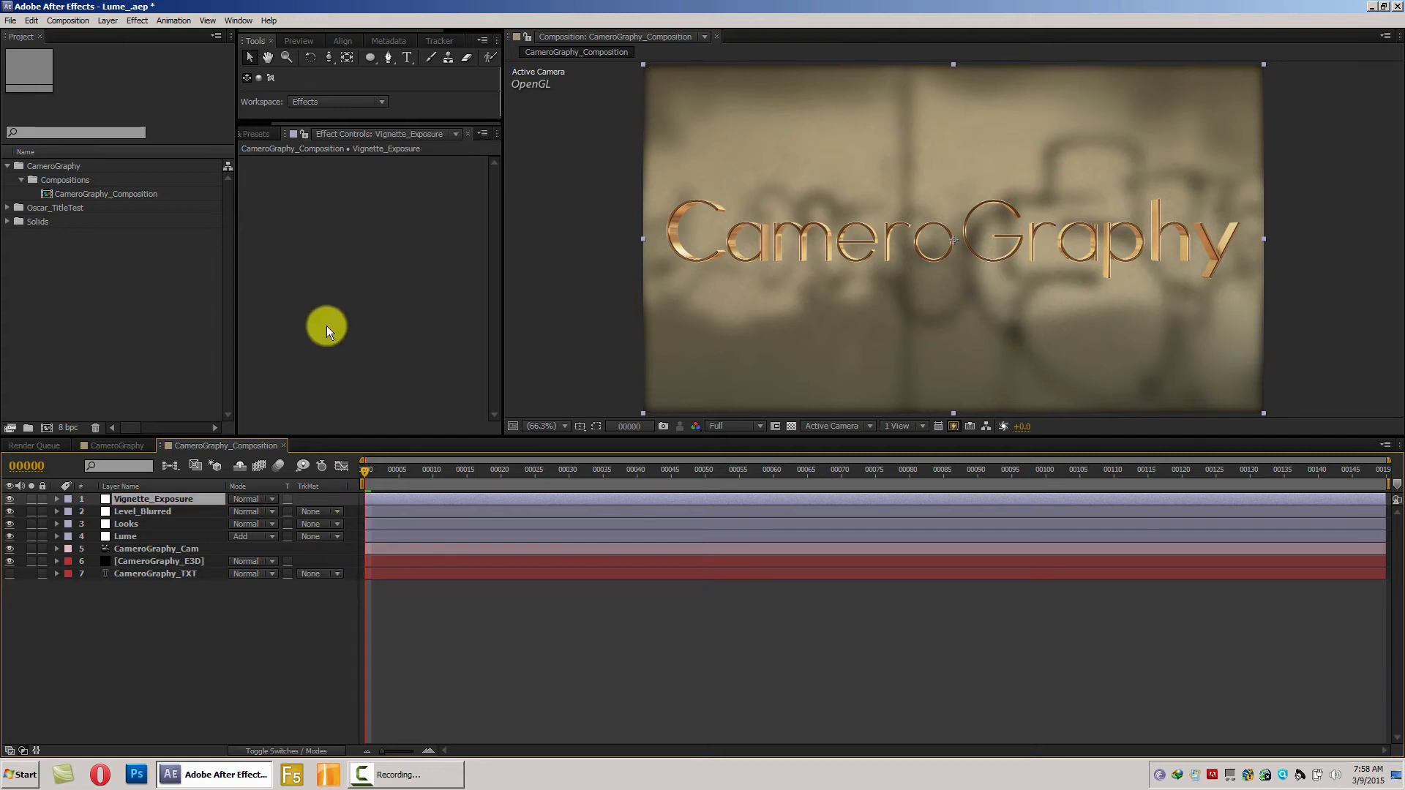
- Apply the Magic Bullet Looks effect to the Vignette_Exposure layer and open its look for editing
click(257, 136)
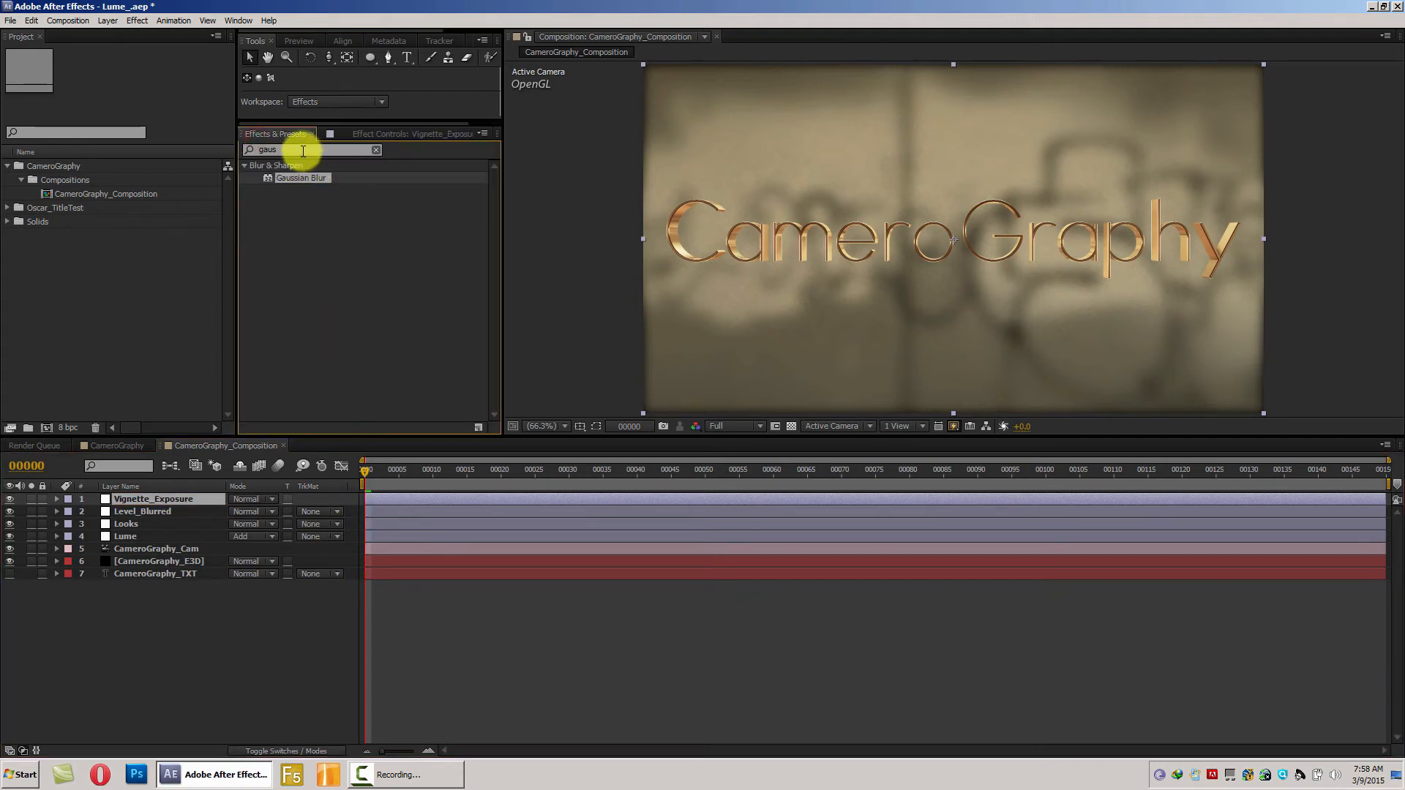
click(303, 151)
text(looks)
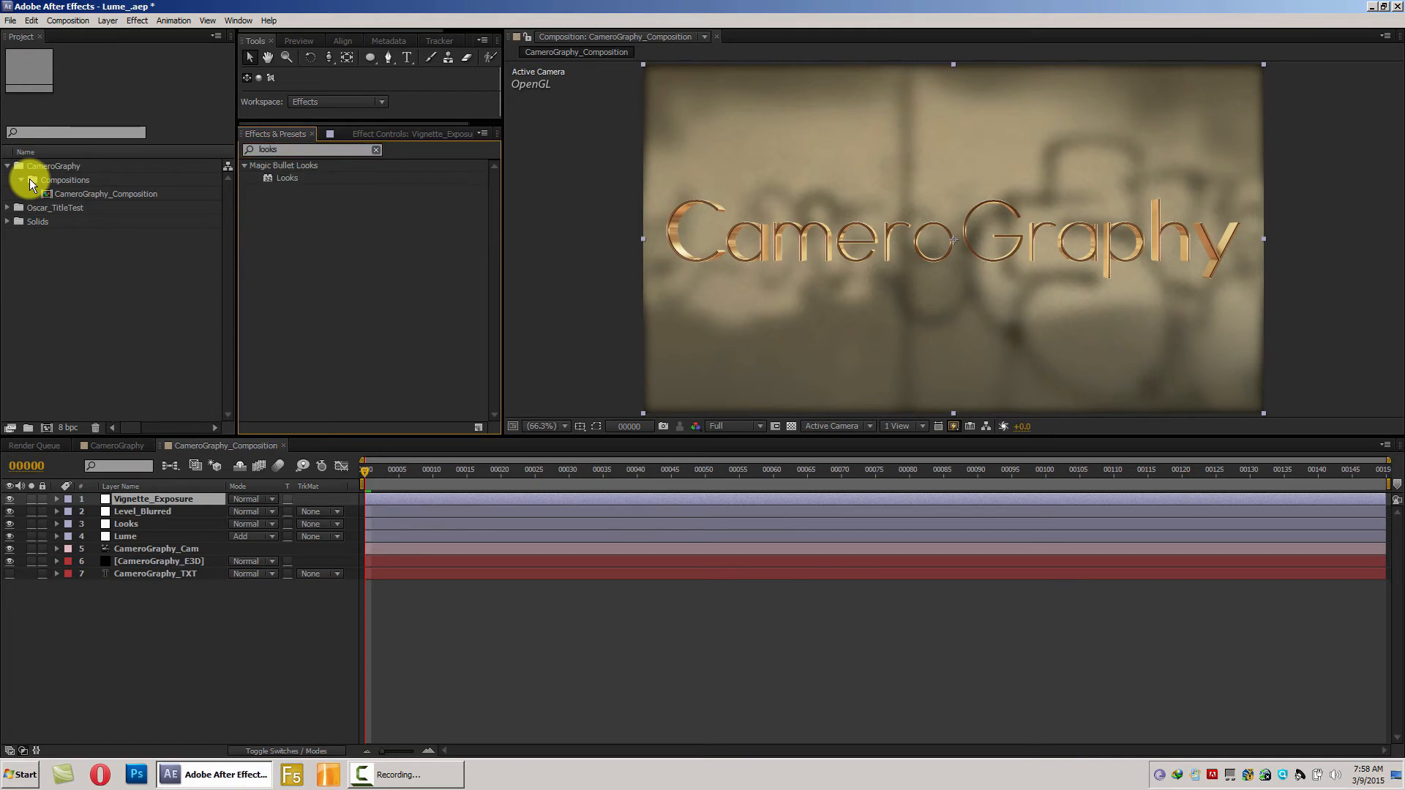
click(314, 179)
double_click(285, 179)
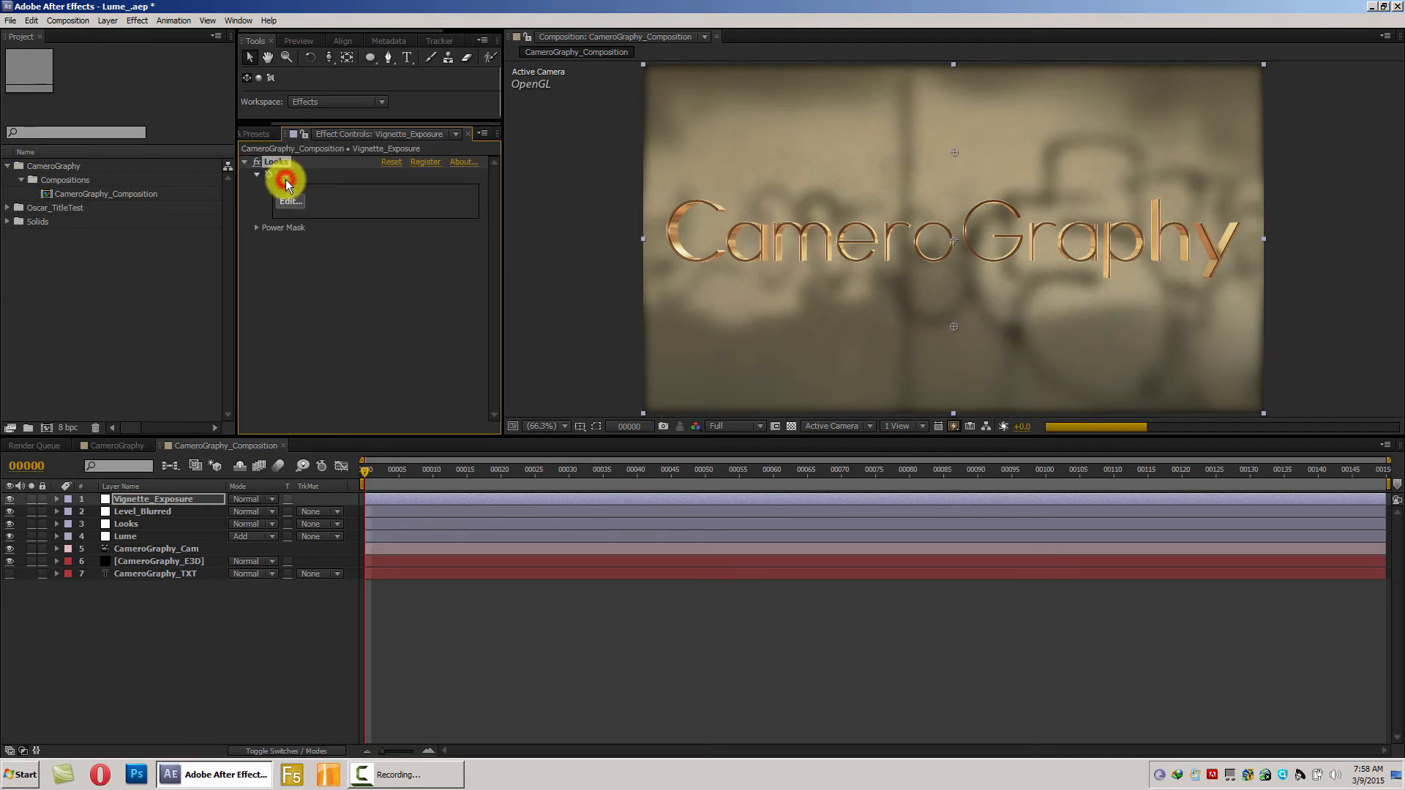
click(292, 201)
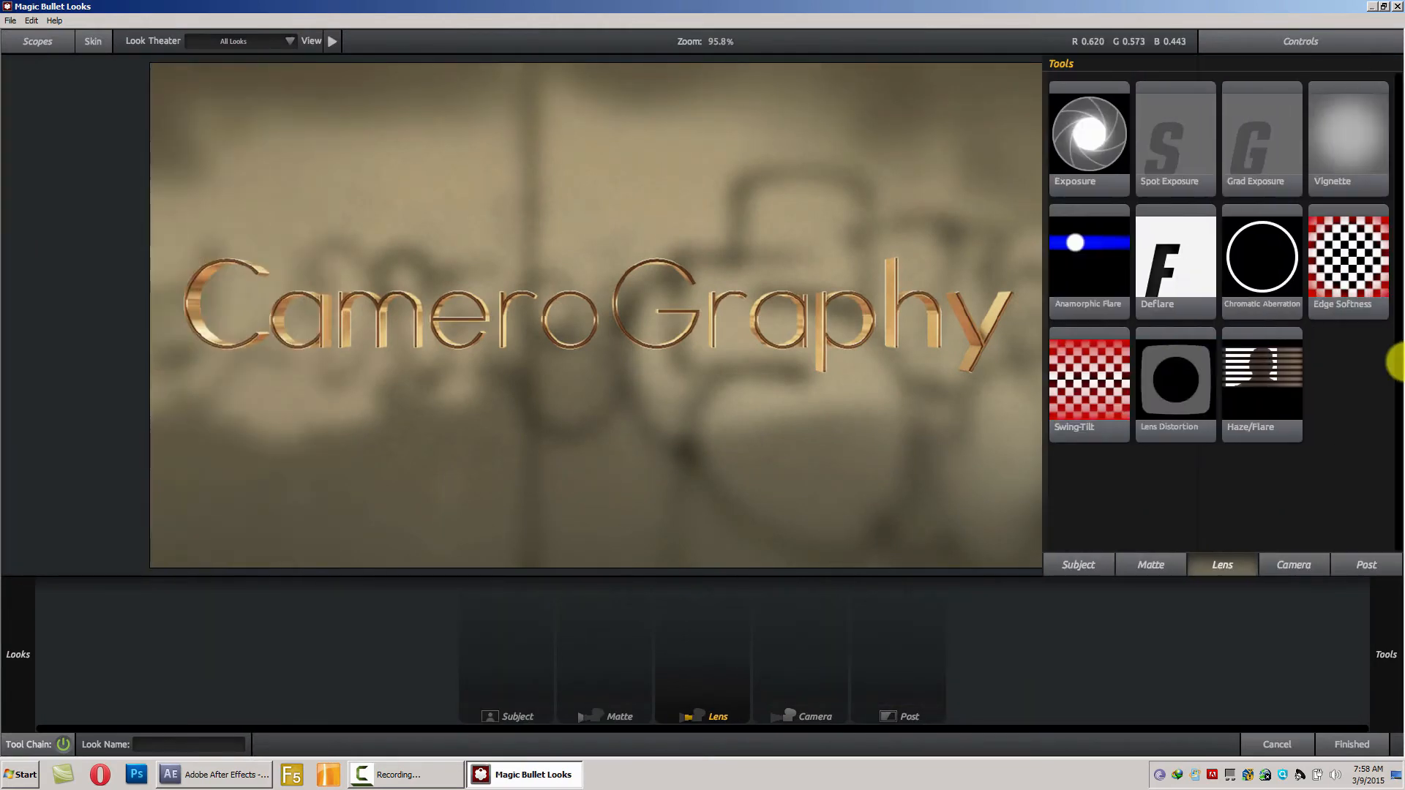
- Add the Vignette and Exposure lens tools to the look's tool chain
click(703, 687)
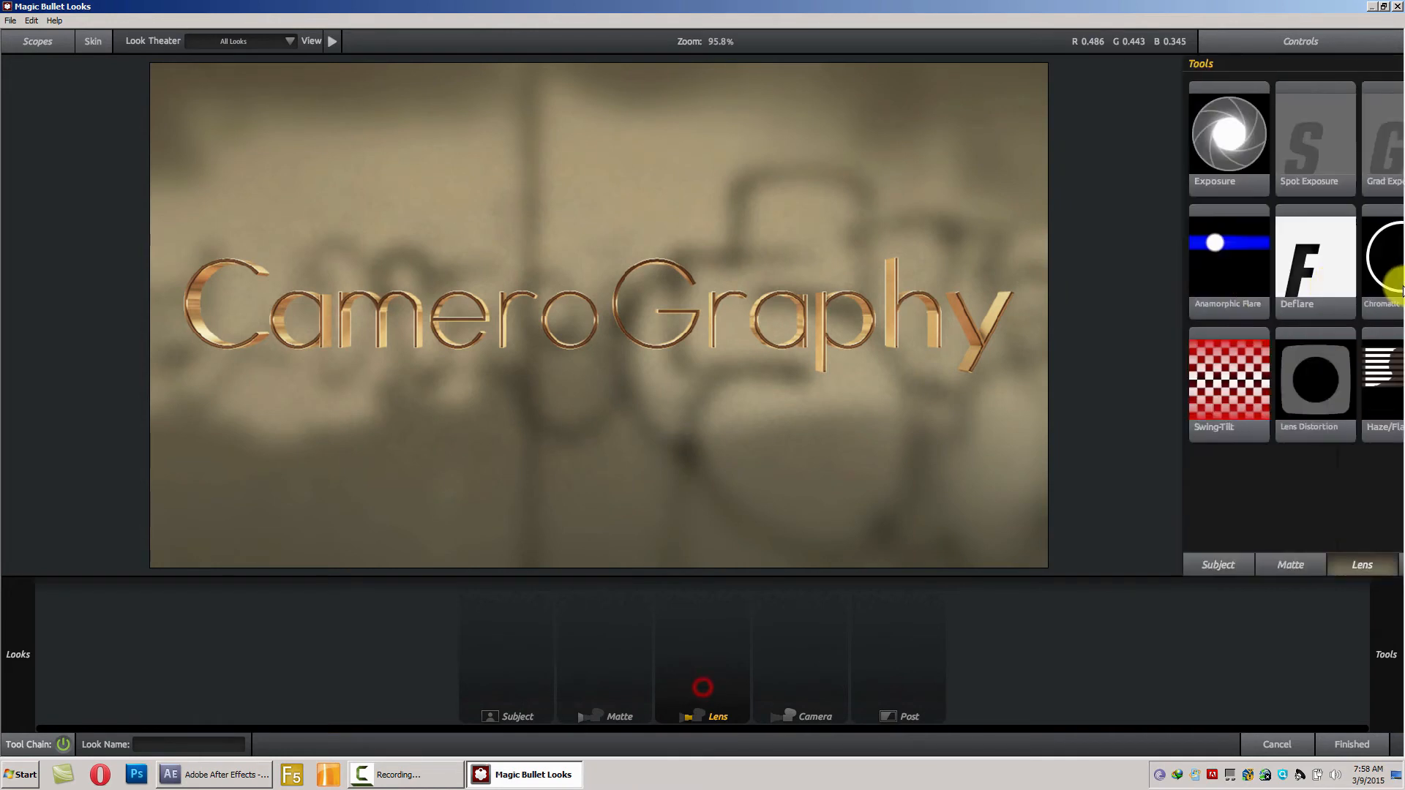
double_click(1355, 150)
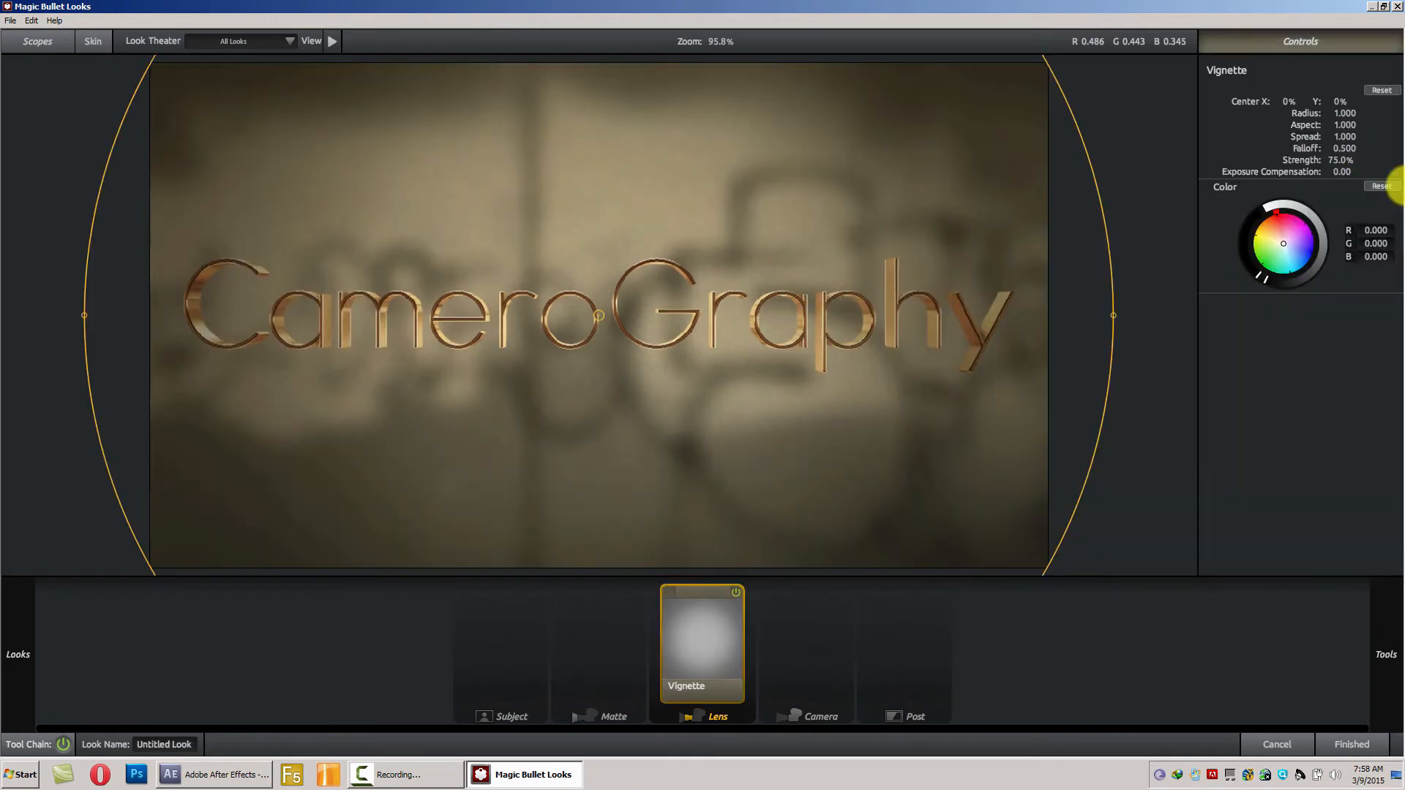
mouse_move(1397, 303)
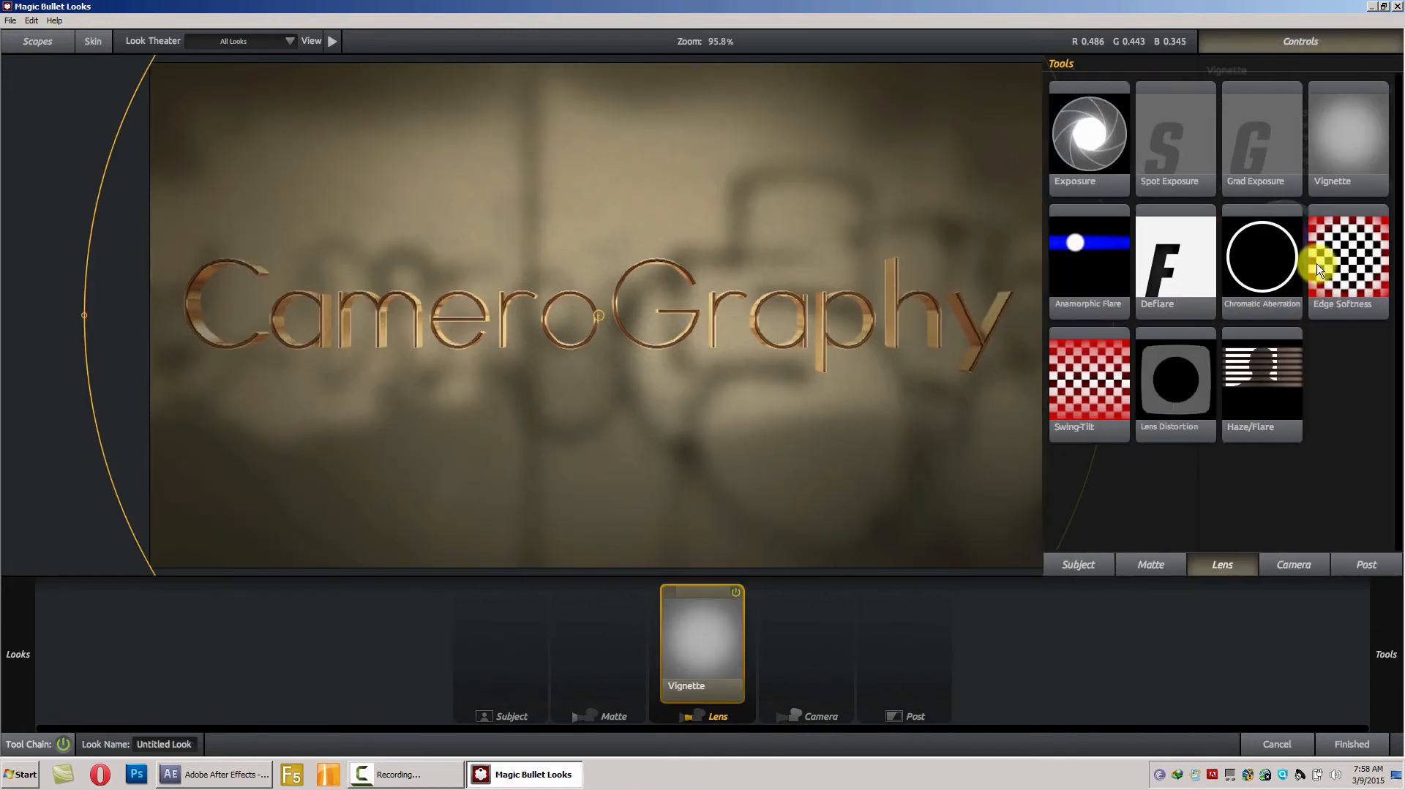
double_click(1091, 137)
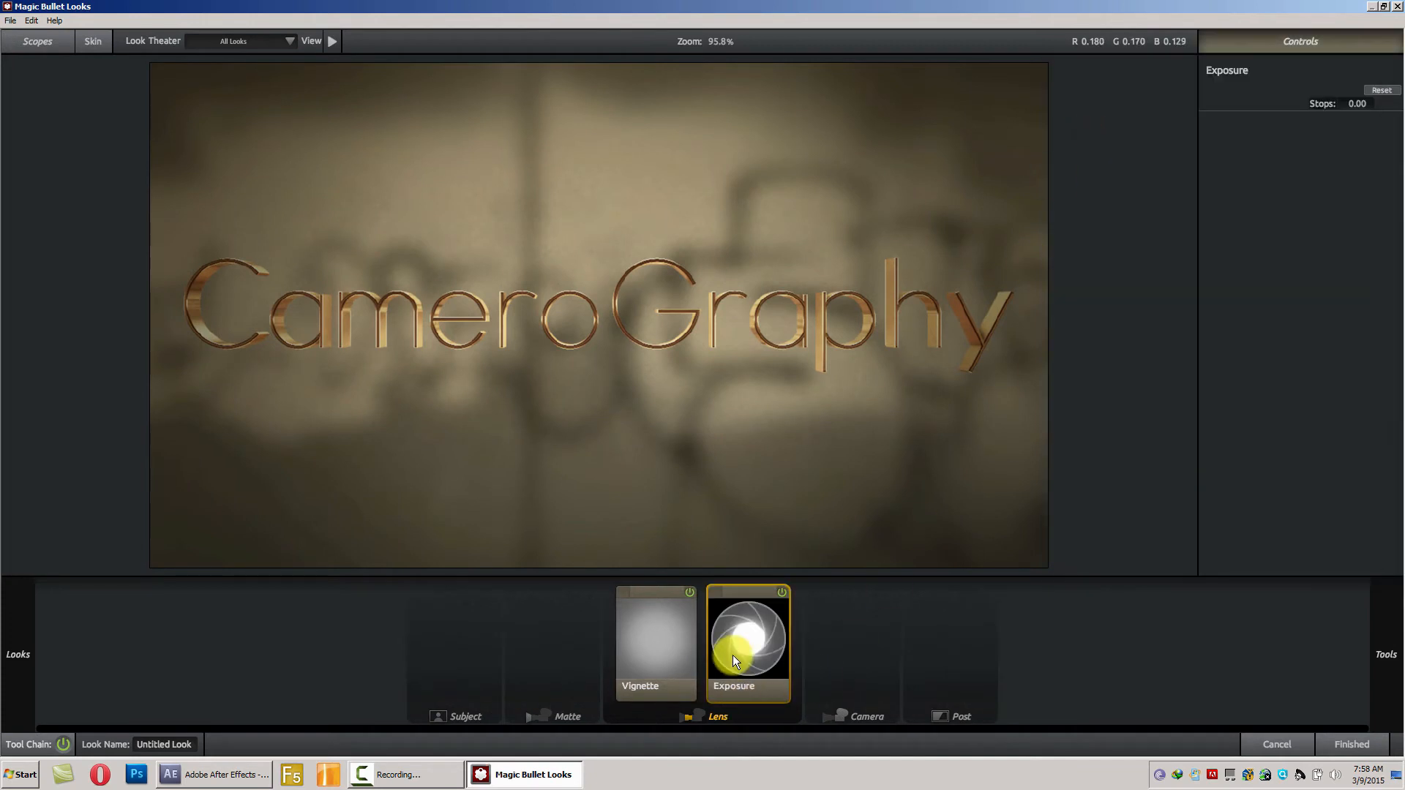
- Flatten the vignette into a wide ellipse around the title, with a radius of about 0.494 and an aspect of about 2.024
click(652, 652)
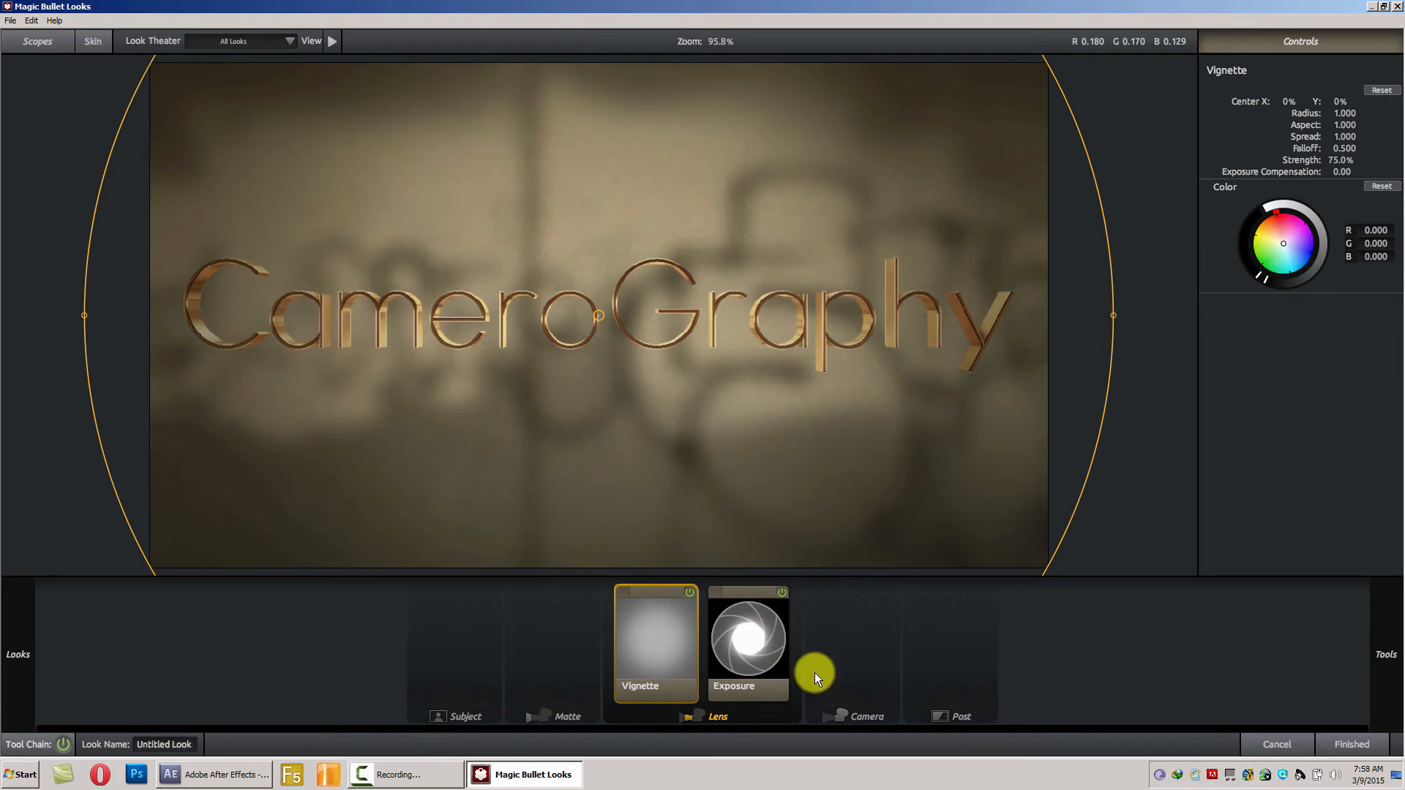
scroll(765, 395, down, 5)
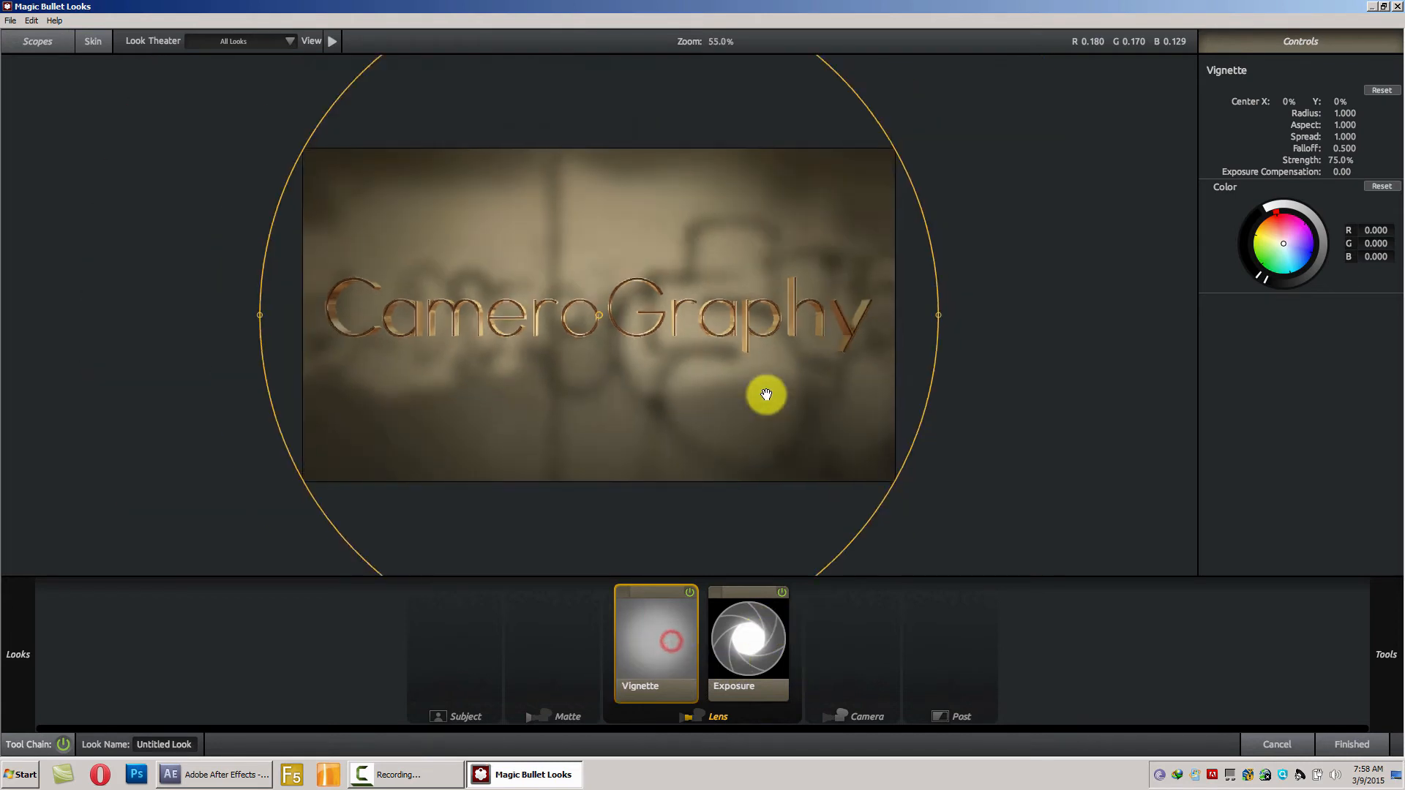
drag(600, 573, 596, 439)
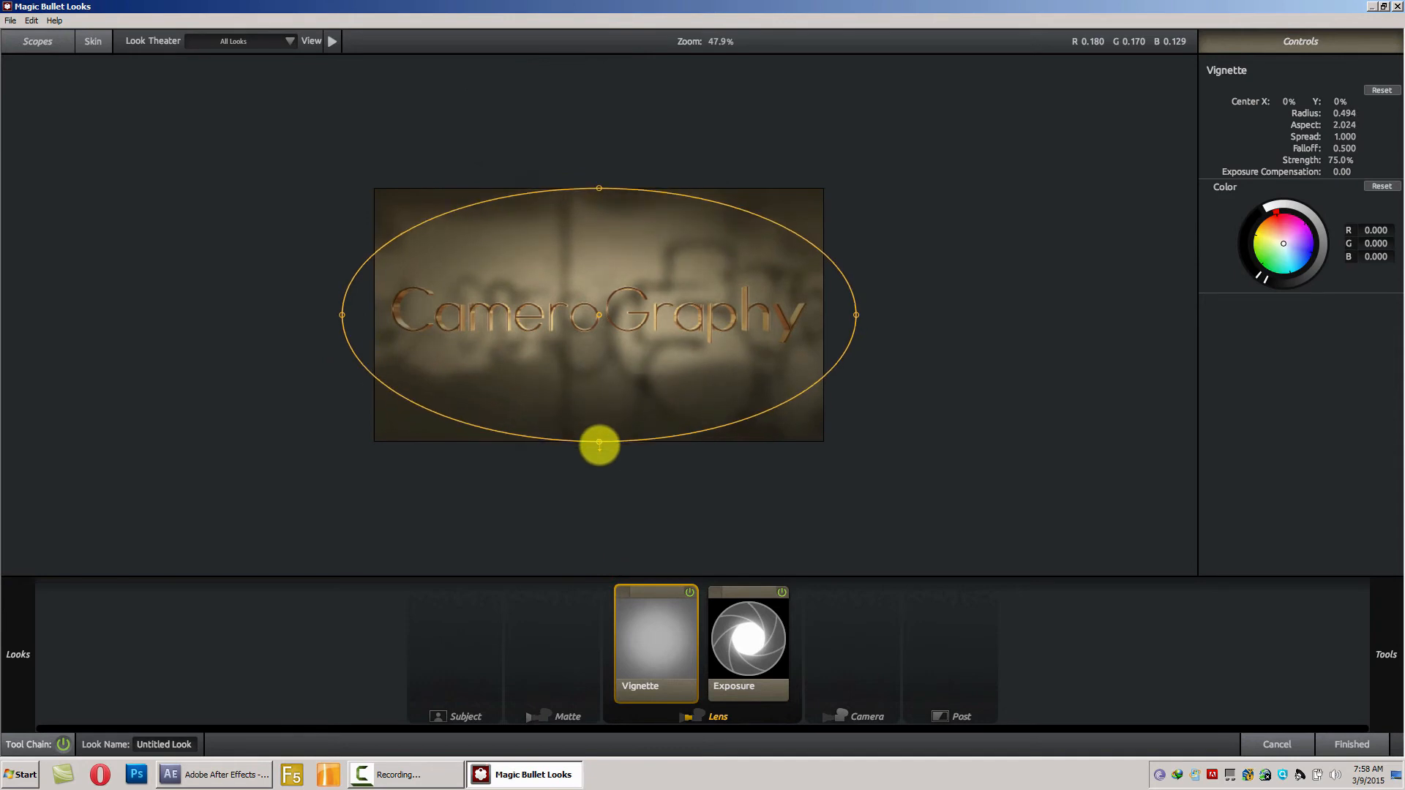
- Set the Exposure tool's Stops to +0.89 and apply the finished look to the Vignette_Exposure layer
click(766, 688)
scroll(747, 332, up, 2)
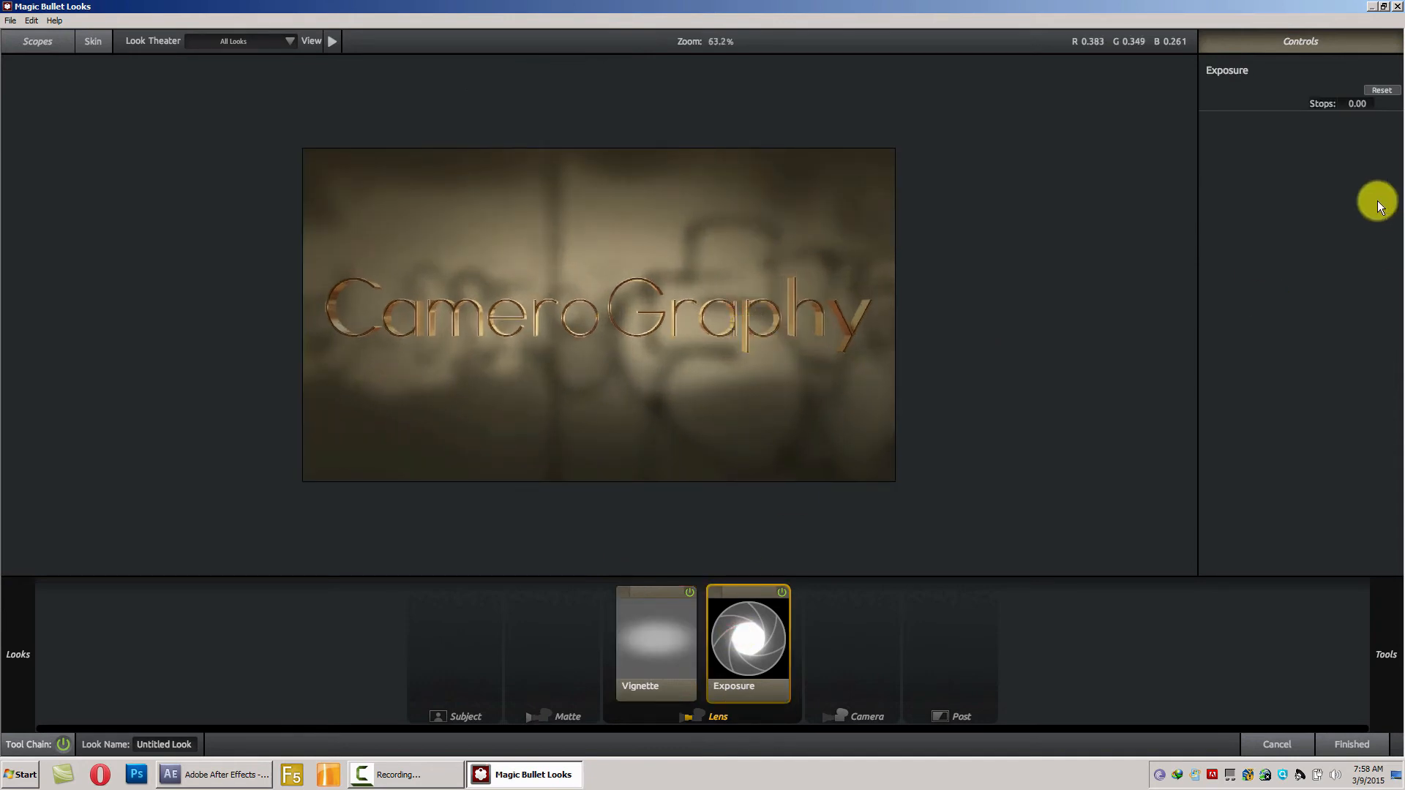
scroll(618, 452, up, 2)
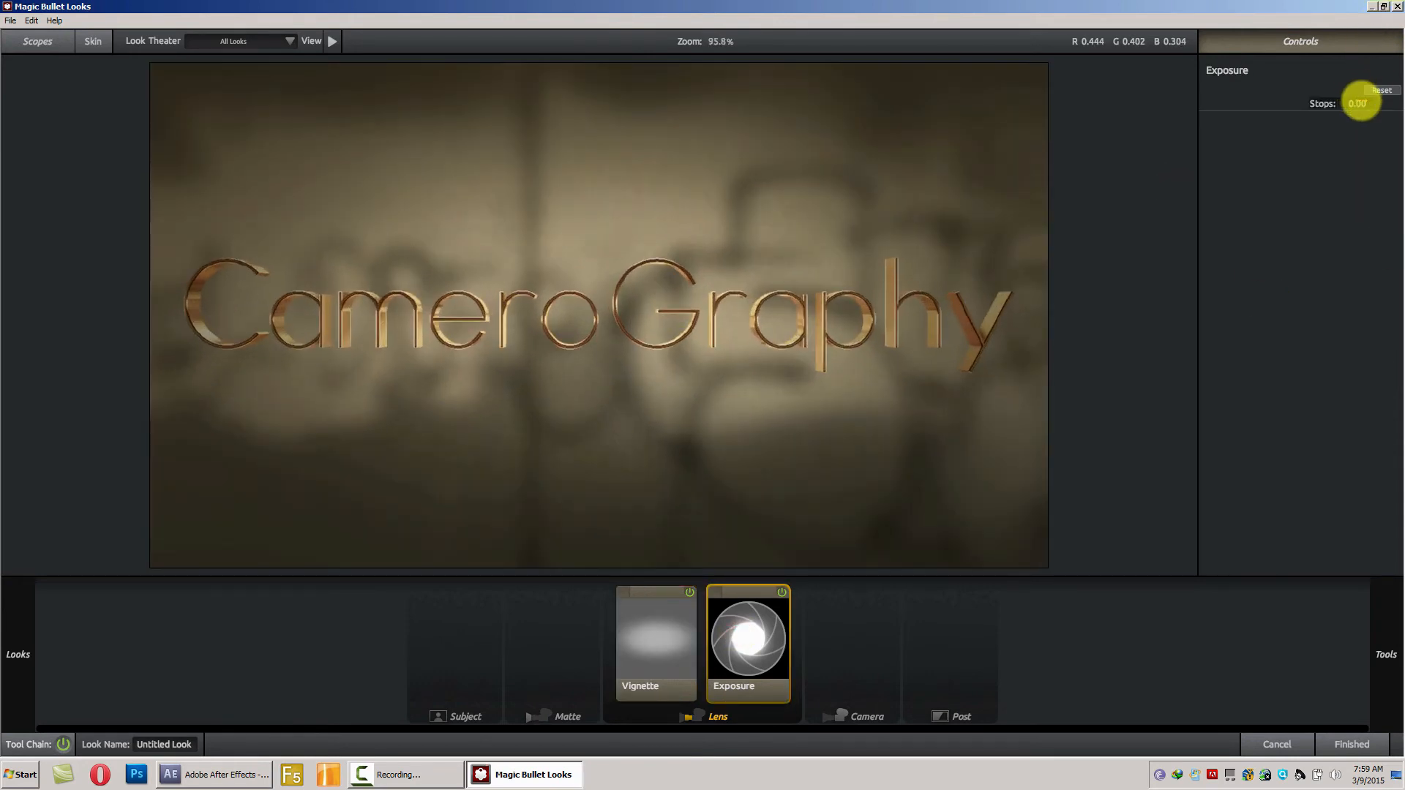
drag(1360, 103, 1370, 103)
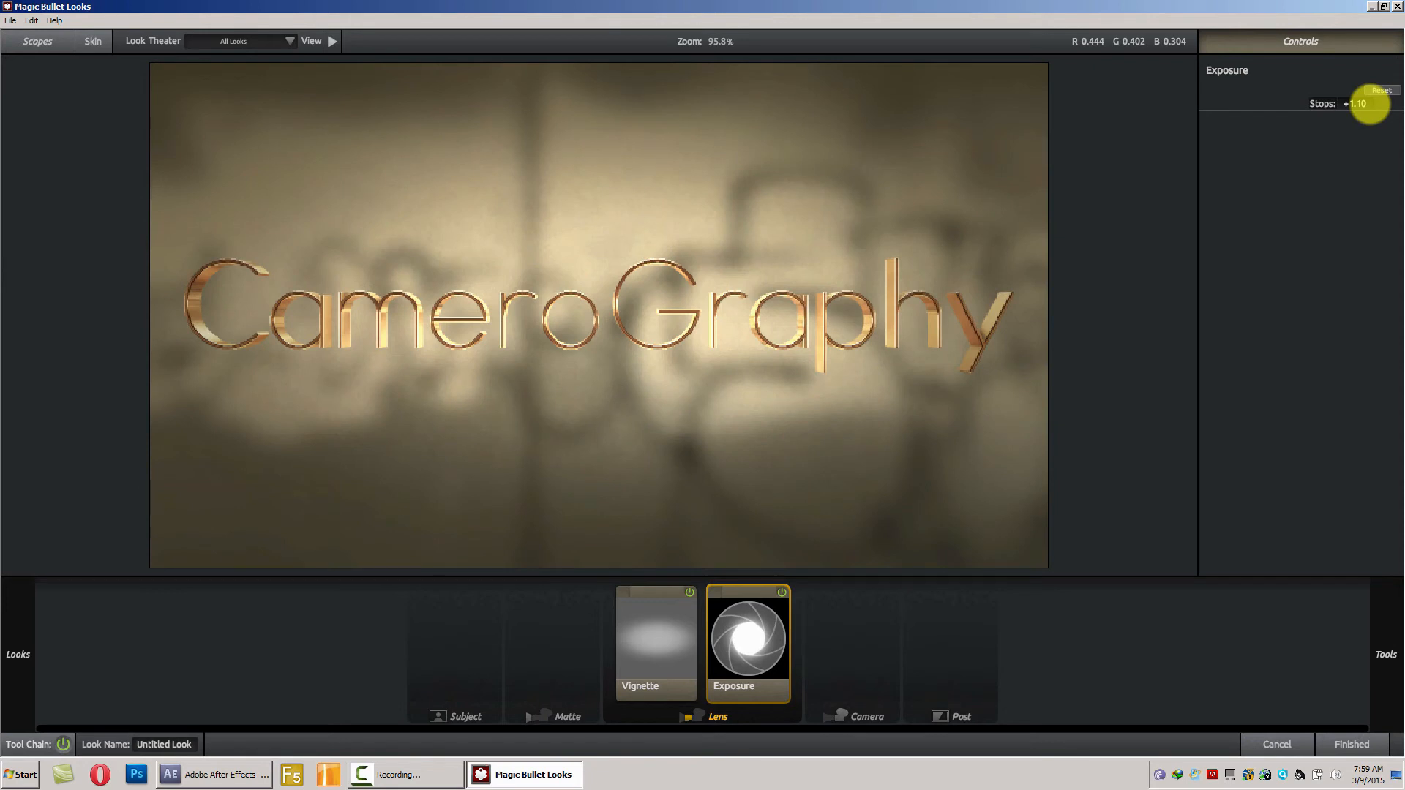
click(1365, 104)
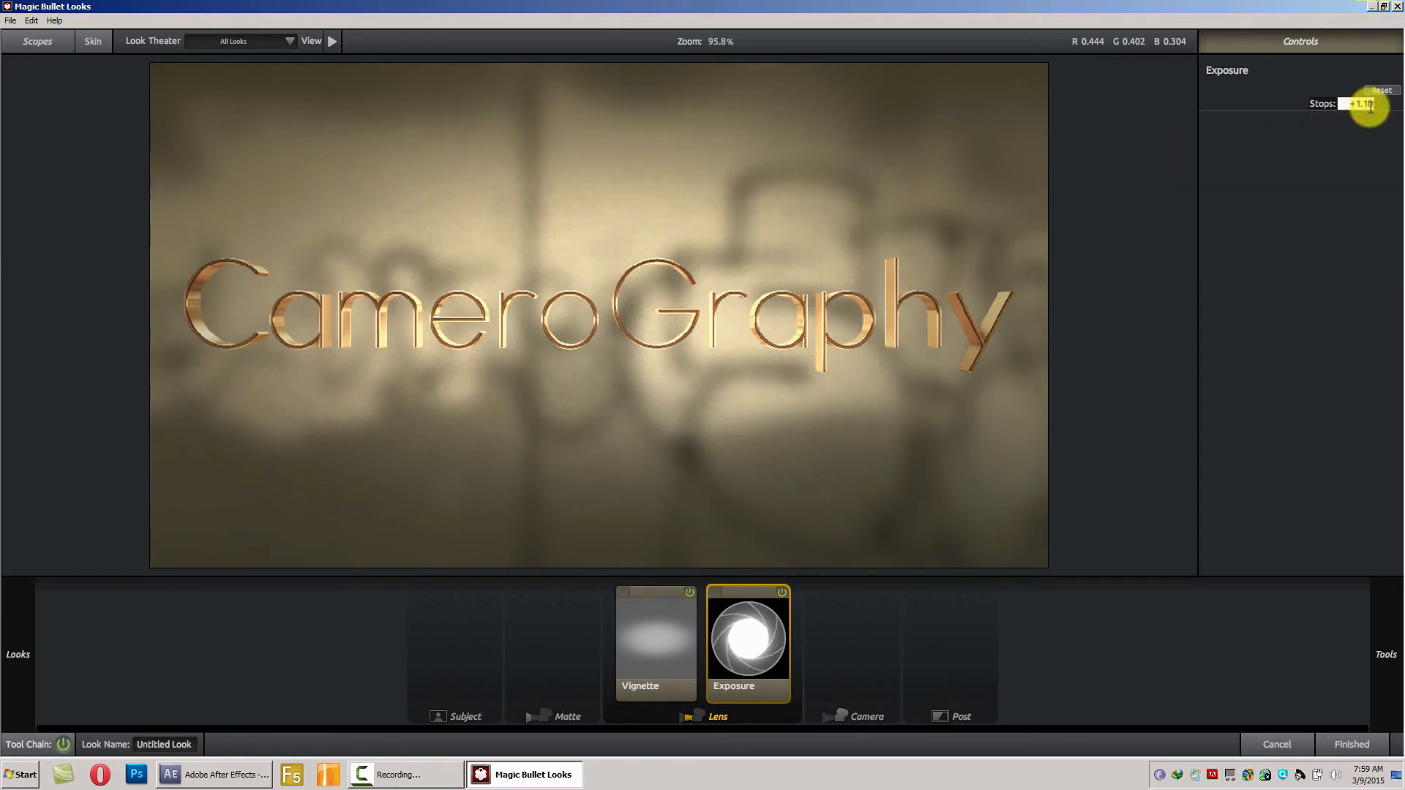
key(BackSpace)
key(BackSpace)
key(BackSpace)
key(BackSpace)
text(+0)
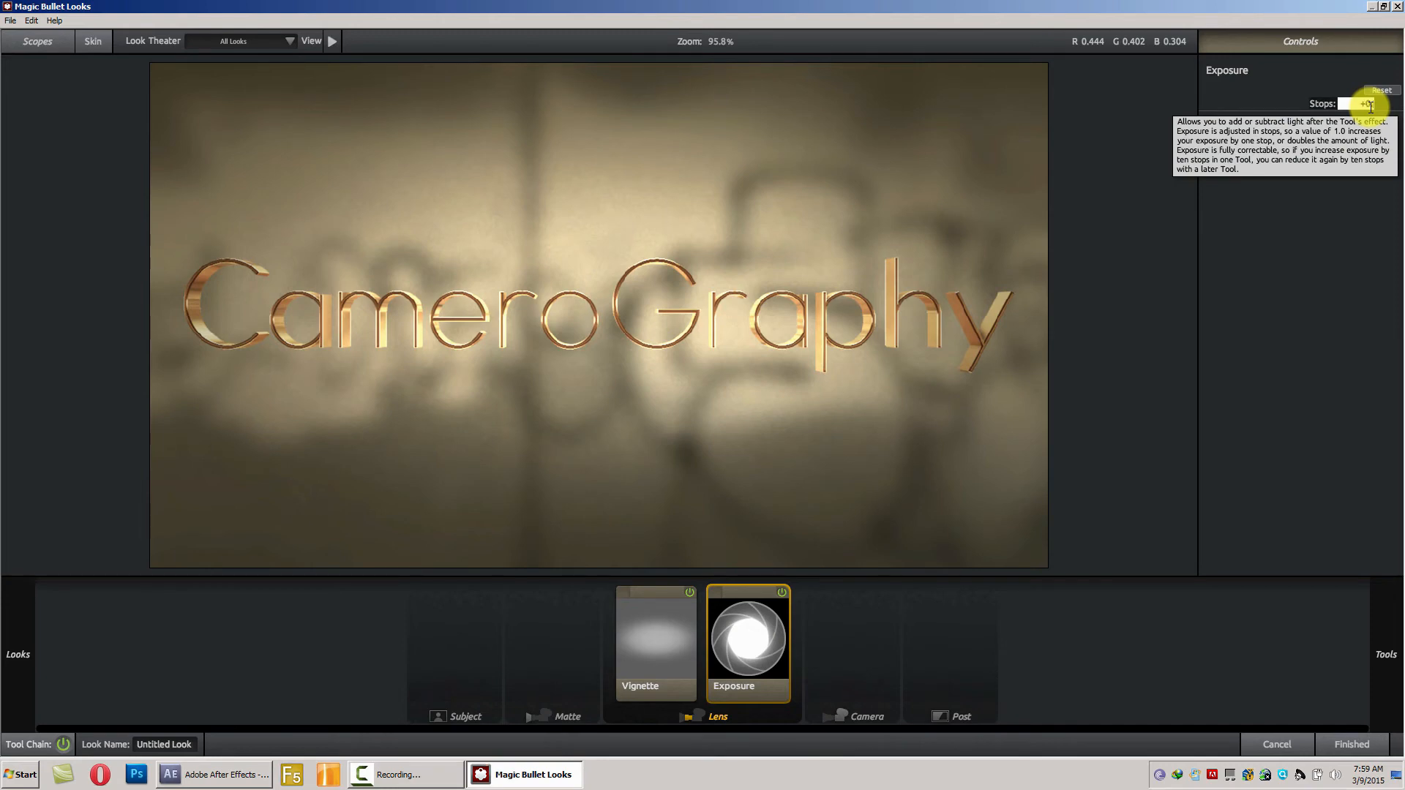
text(.89)
key(Return)
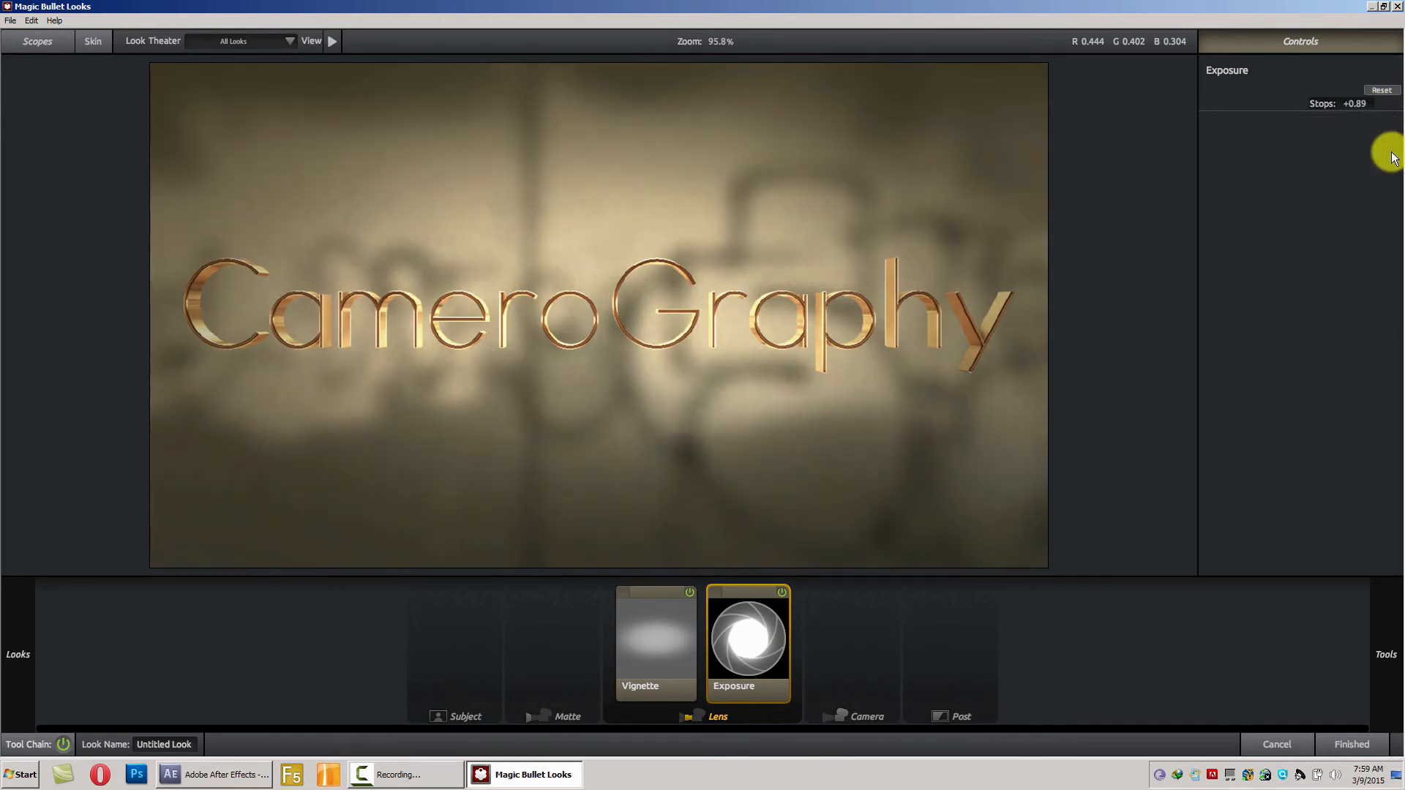
click(1355, 747)
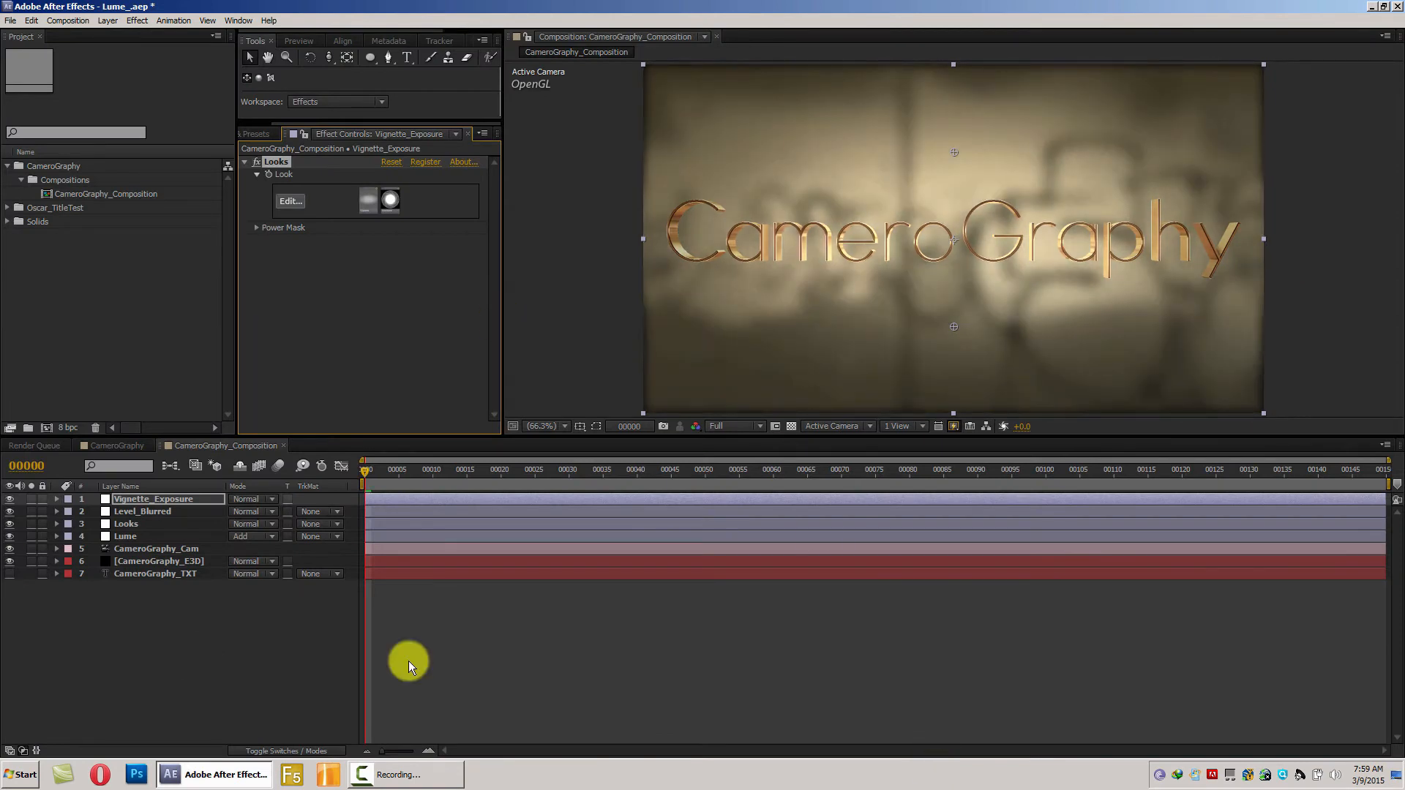
- Create an adjustment layer above Vignette_Exposure and name it LetterBox
right_click(173, 686)
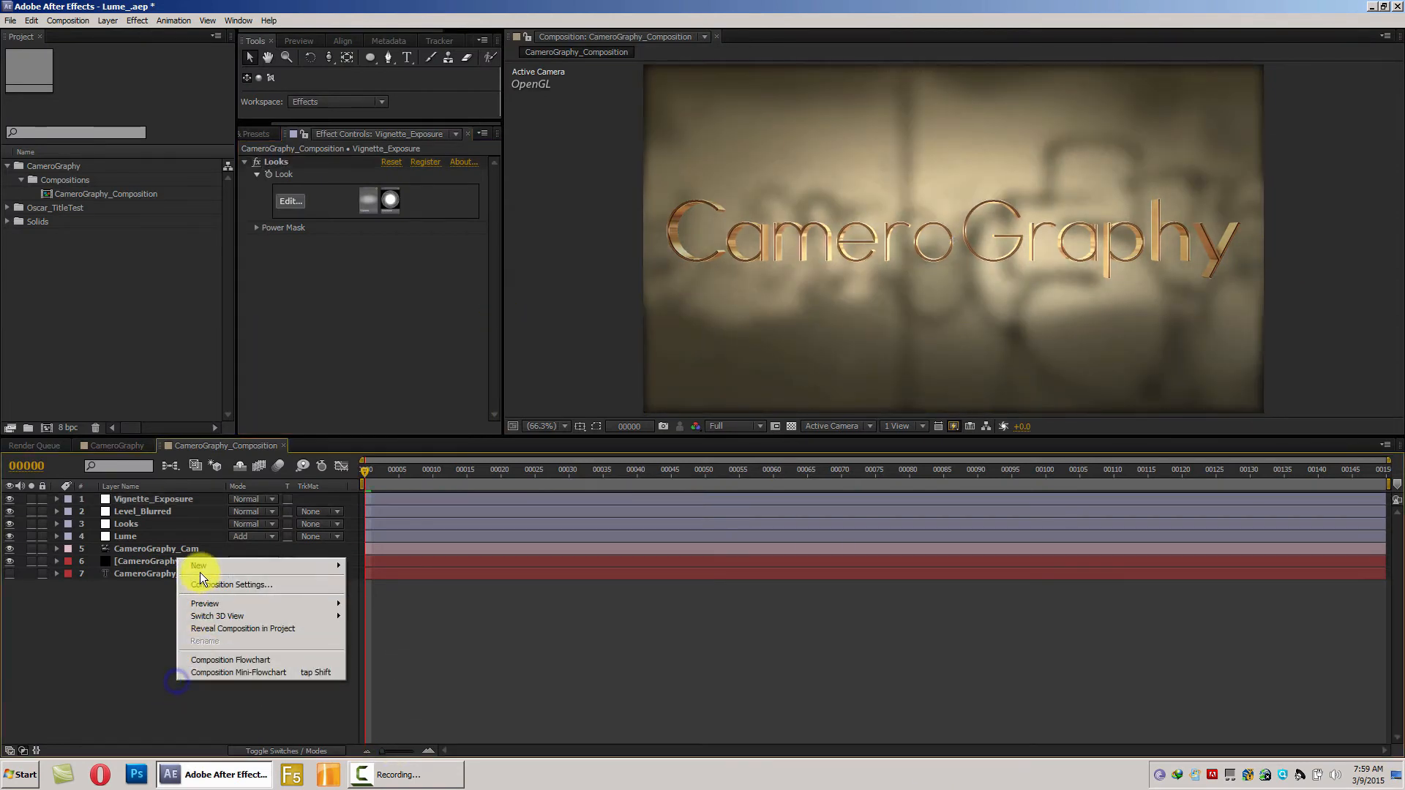
mouse_move(219, 565)
click(420, 661)
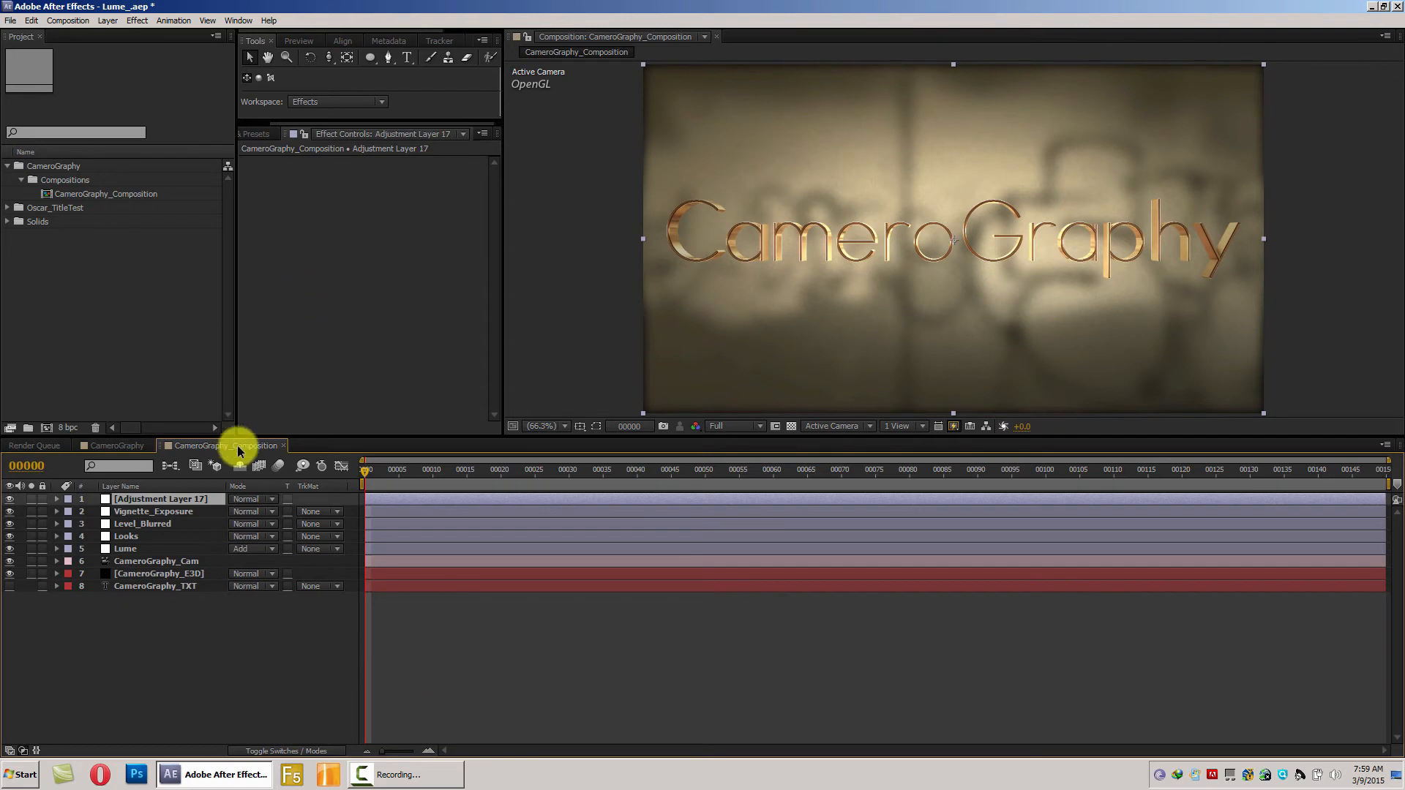
click(177, 510)
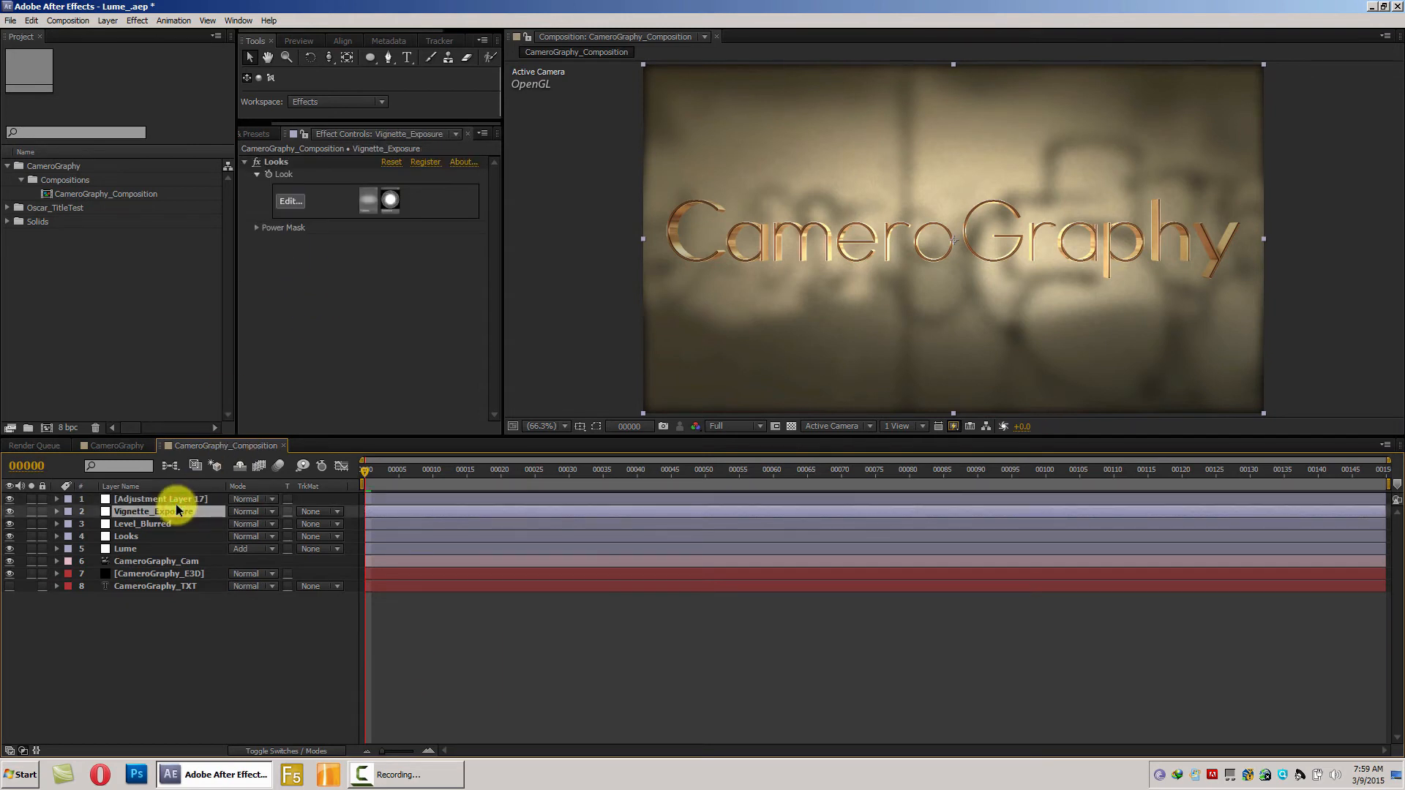
key(Return)
key(Return)
click(182, 624)
click(191, 502)
key(Return)
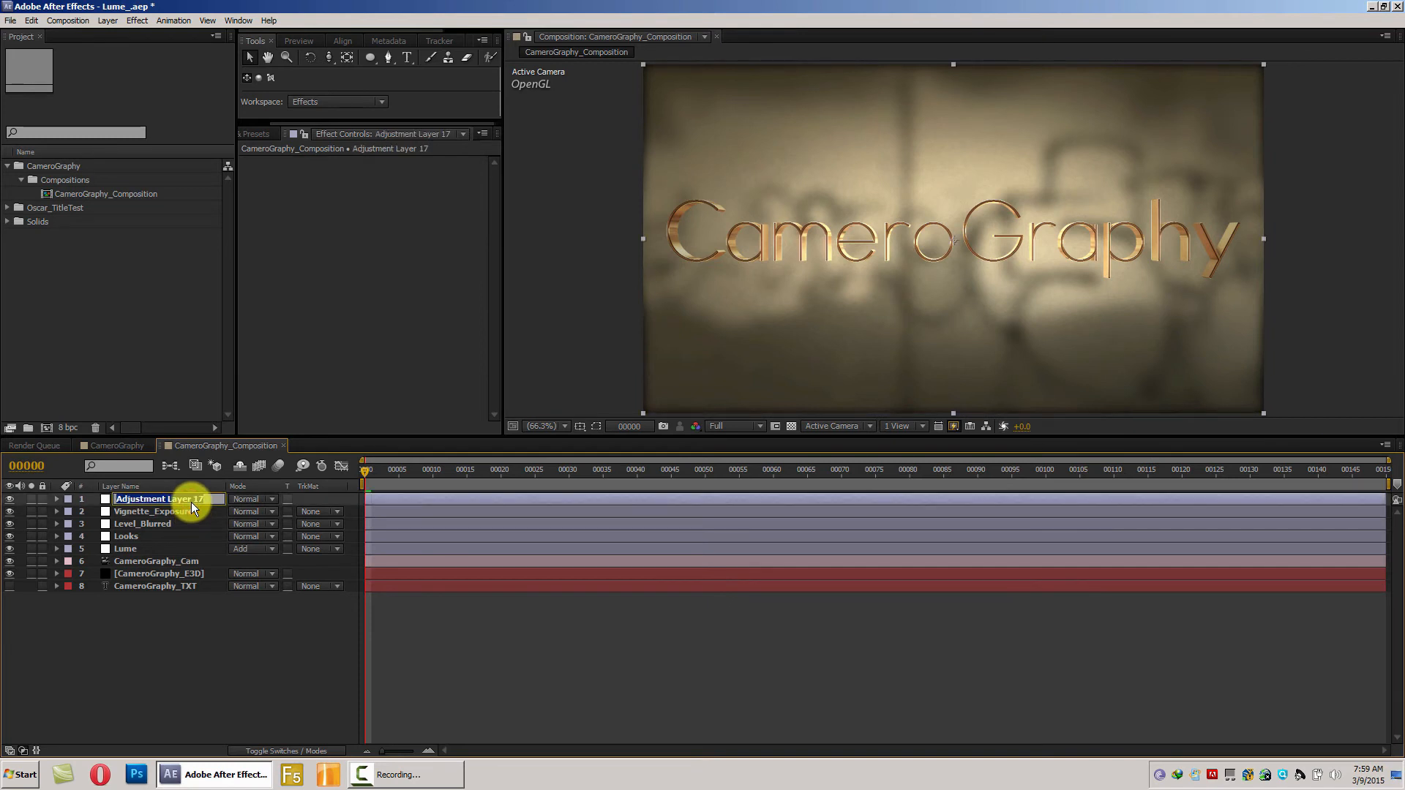
text(LetterBox)
key(Return)
- Find the Letterboxer effect and apply it to the LetterBox layer
click(265, 137)
click(290, 147)
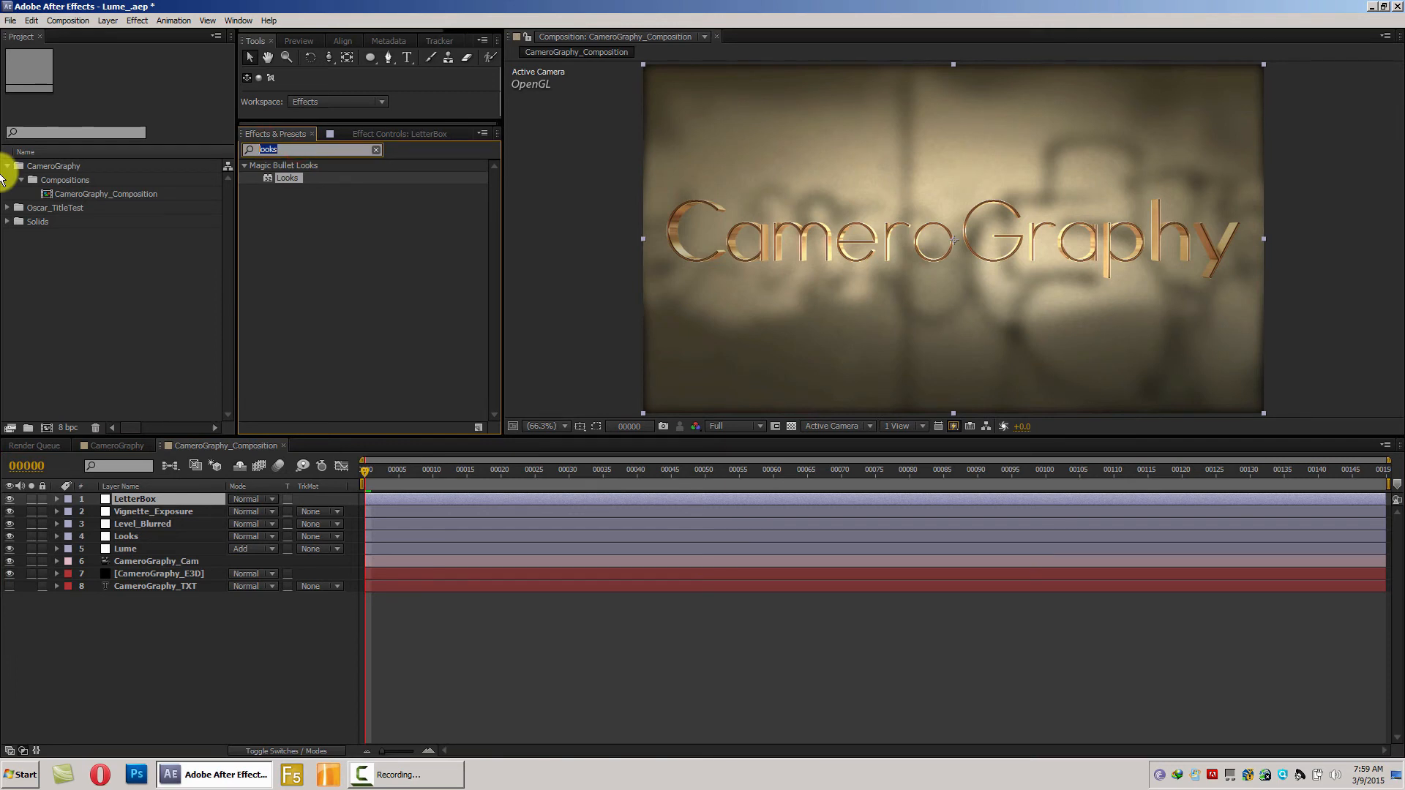
text(Lette)
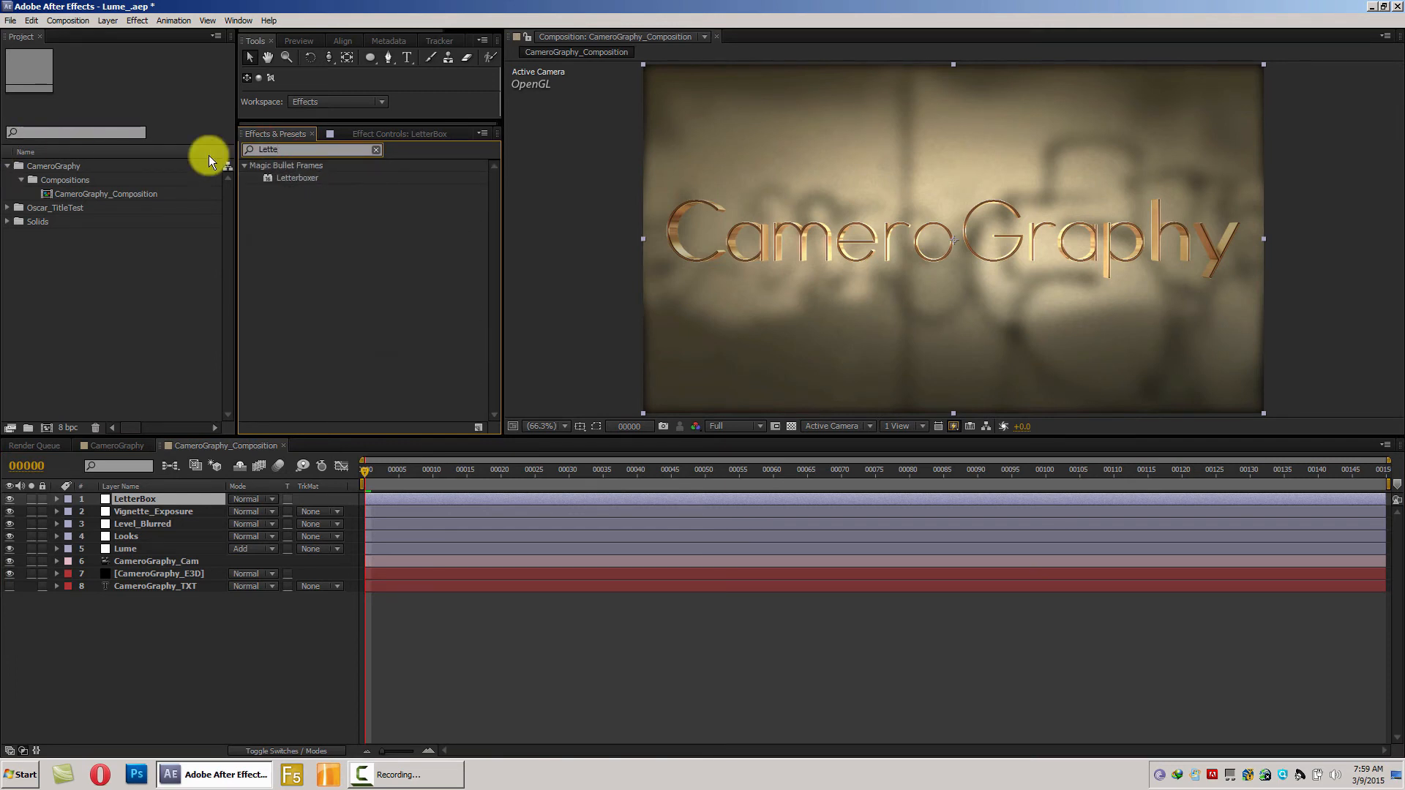
double_click(302, 180)
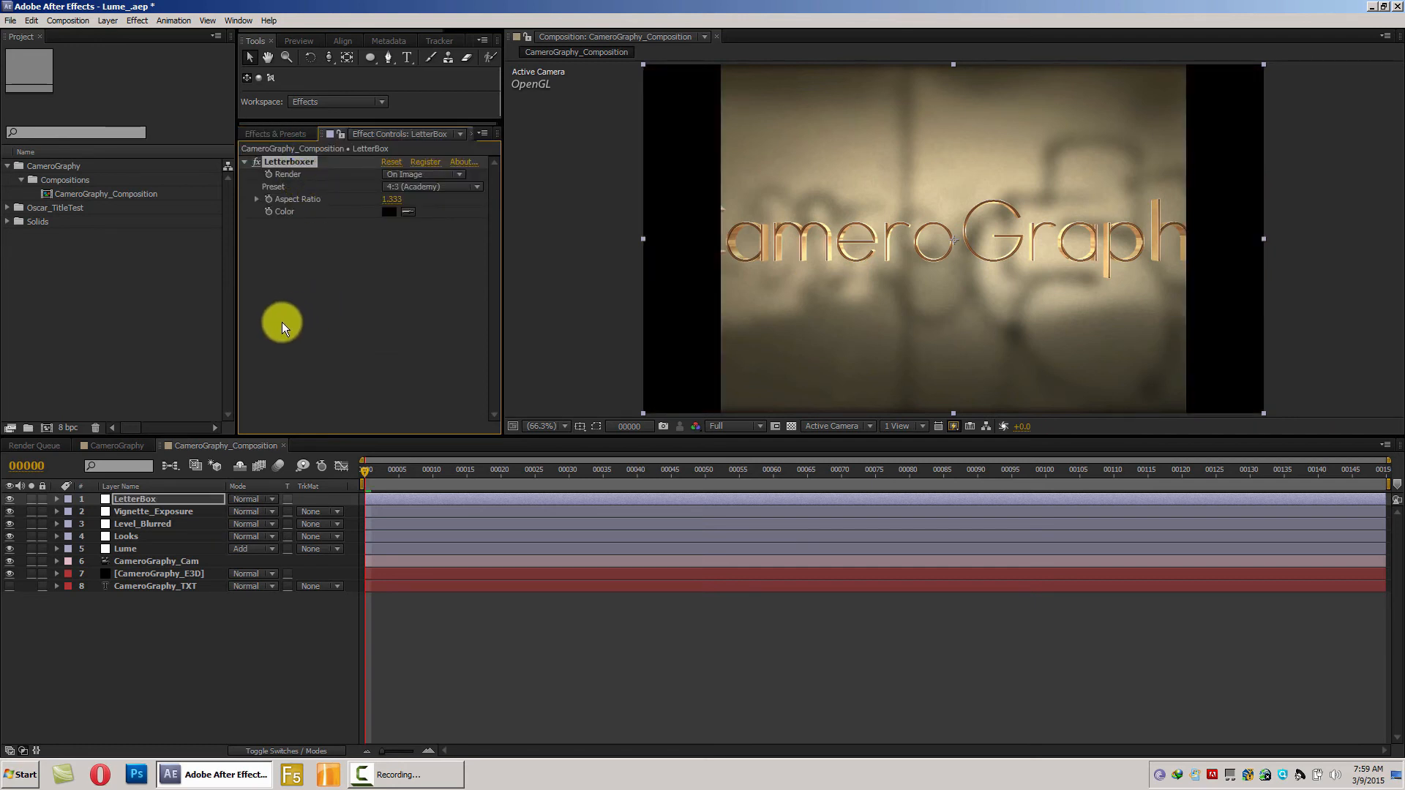
- Set the Letterboxer aspect ratio to a custom value of 2.1 and deselect the layer
click(412, 187)
click(433, 262)
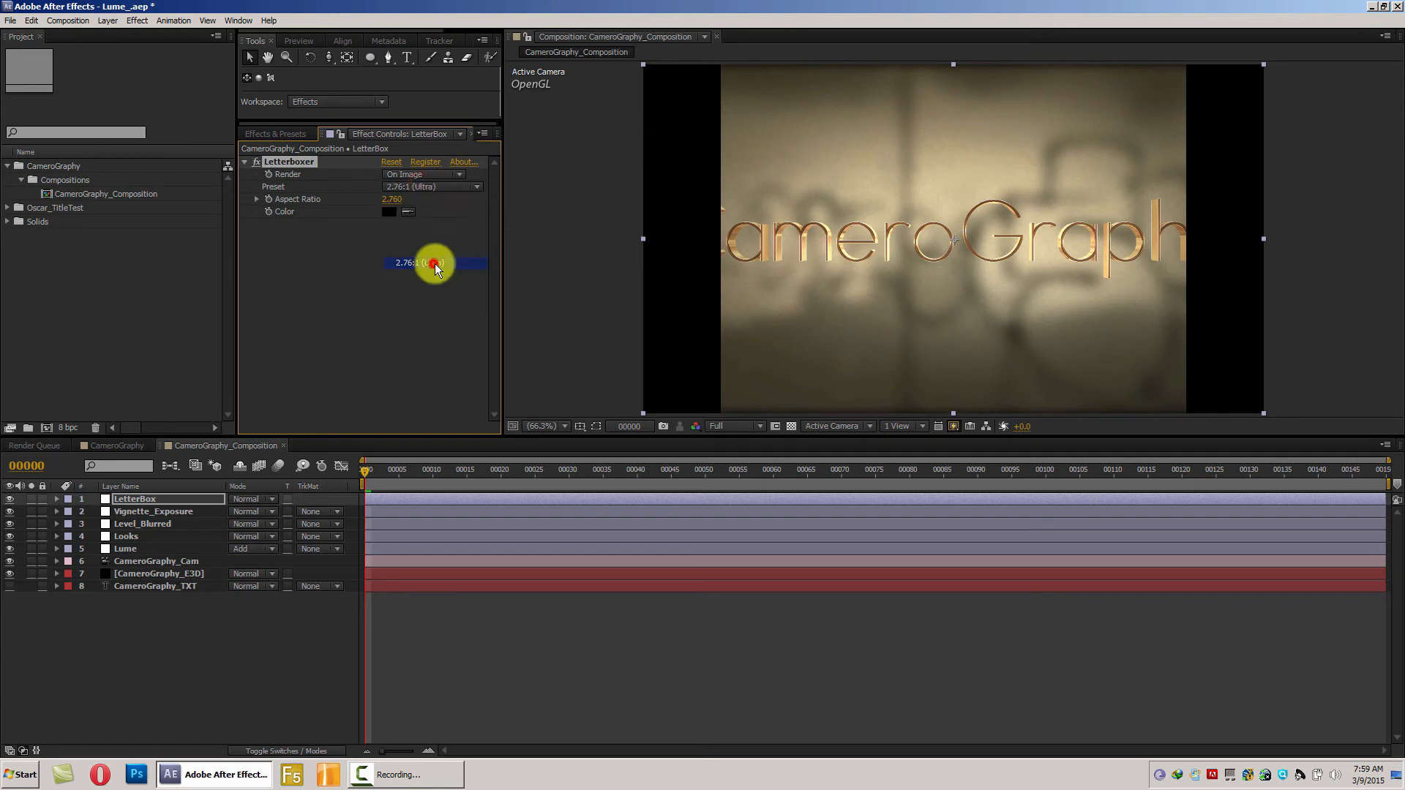
drag(394, 202, 359, 206)
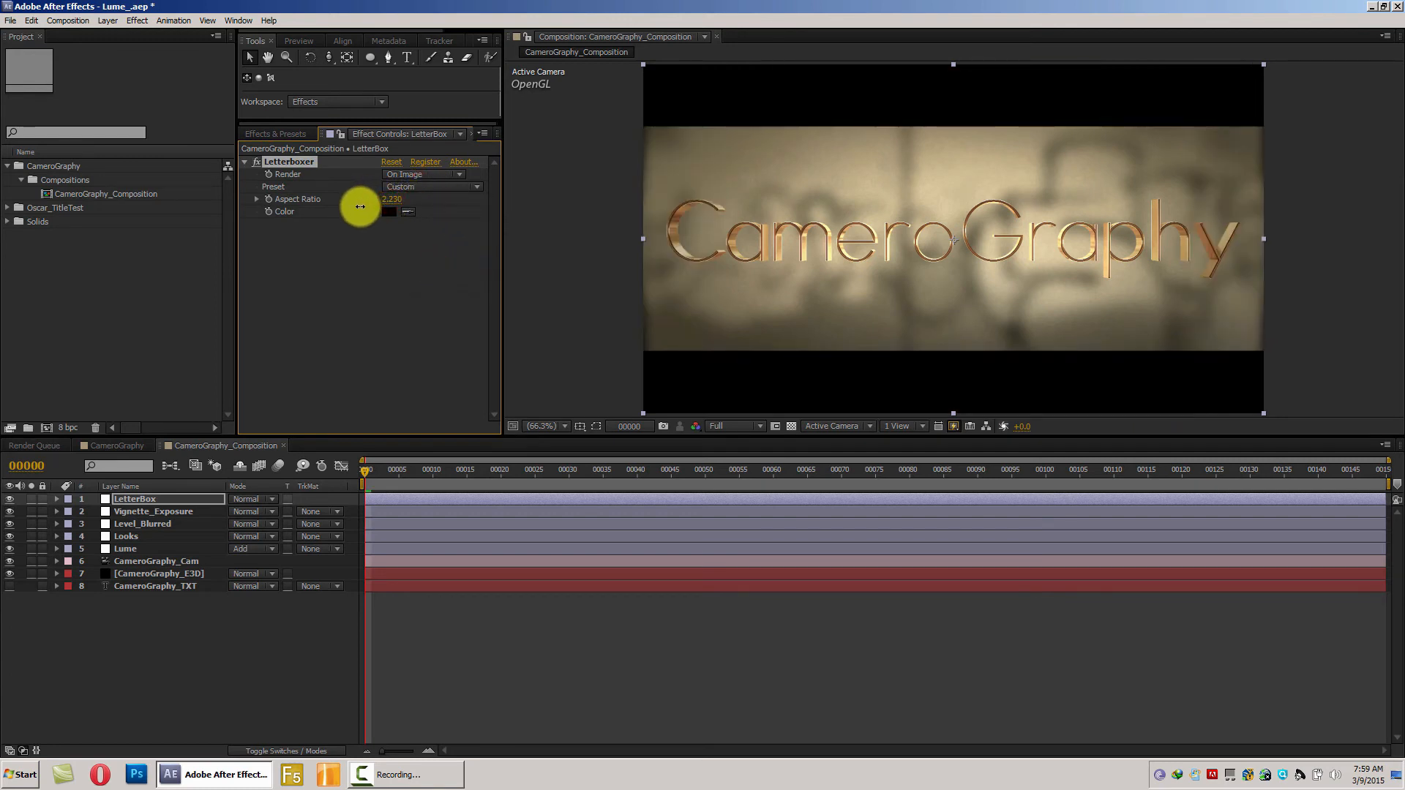
click(395, 203)
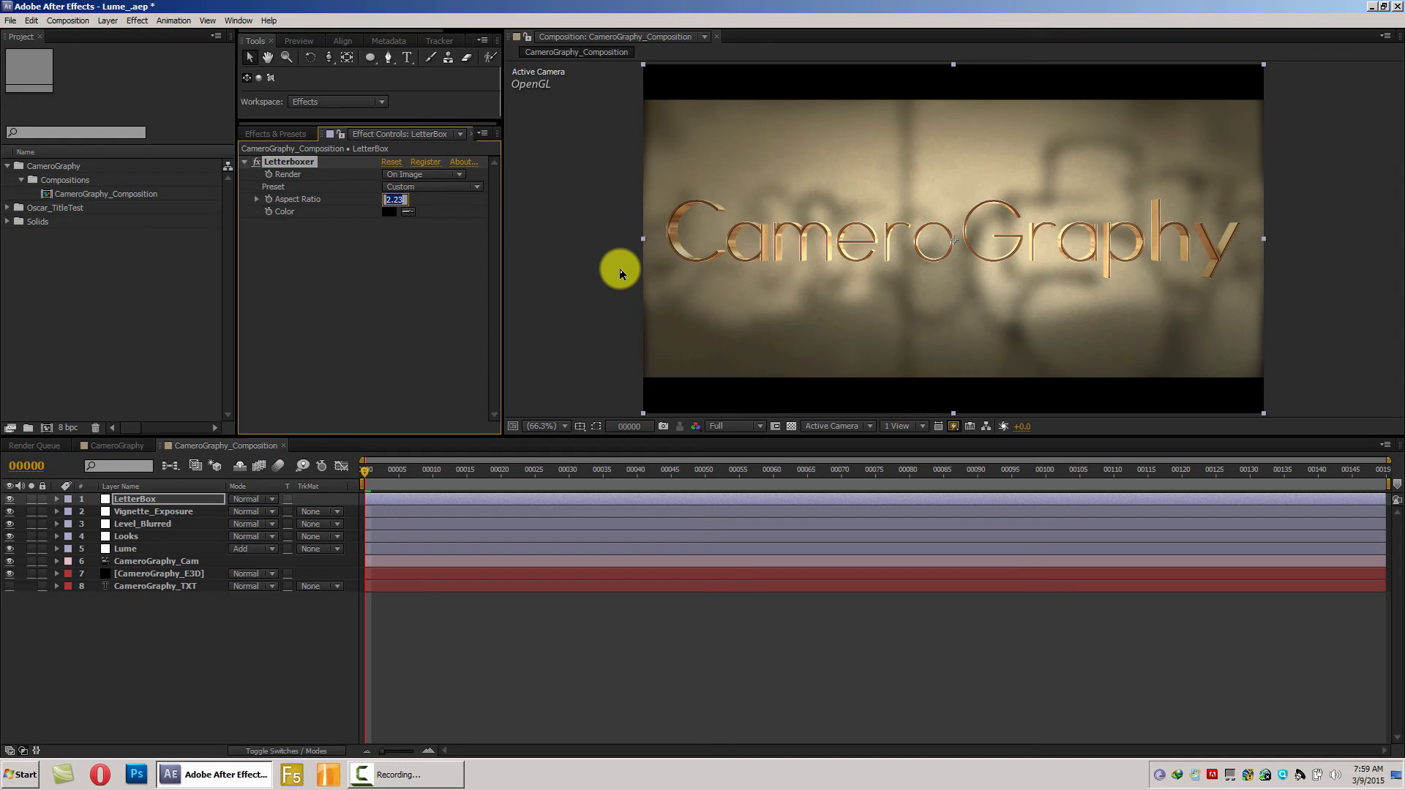
text(2.1)
key(Return)
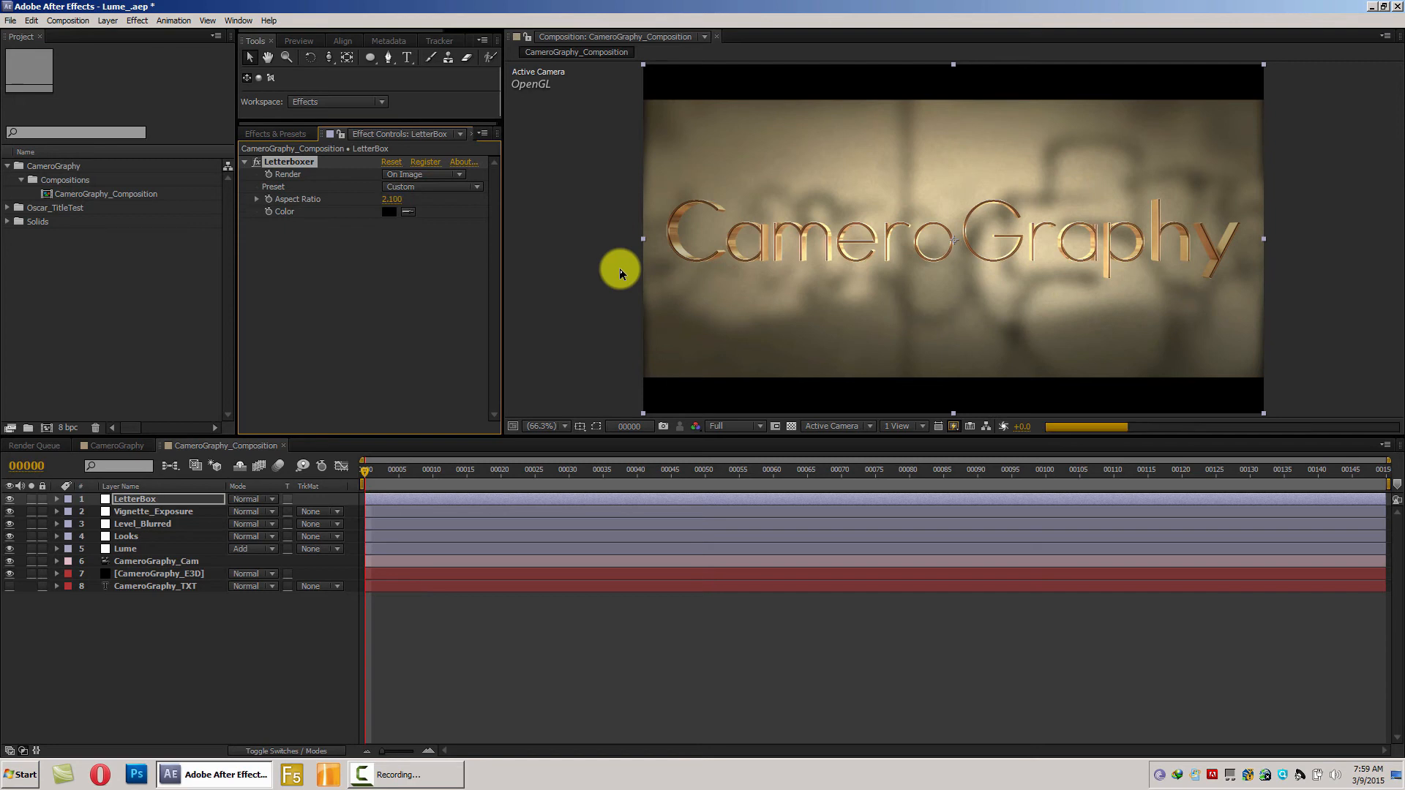
click(175, 656)
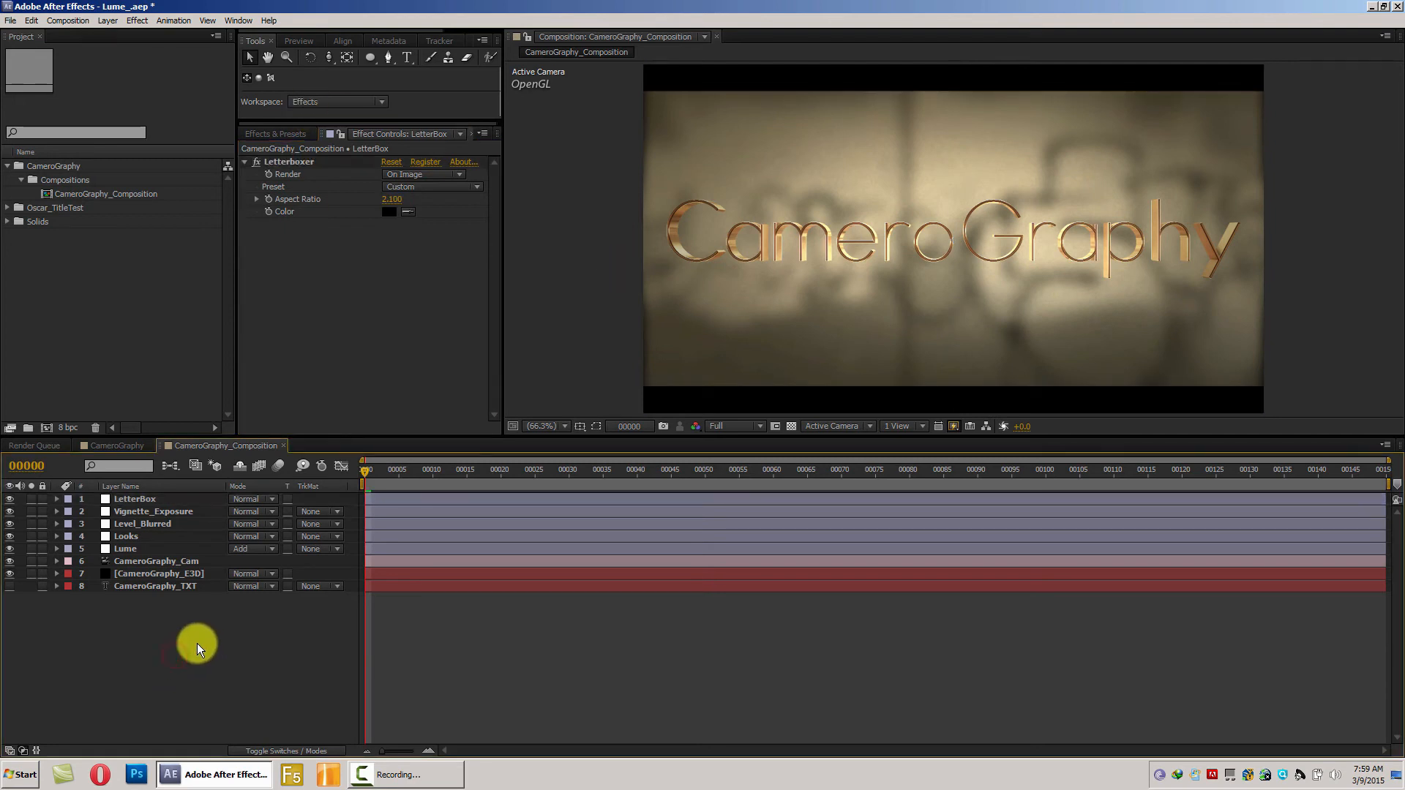
- In the CameroGraphy reference composition, toggle the Master_Flares and Glint_Flares layers off and on to examine each one's contribution
click(118, 446)
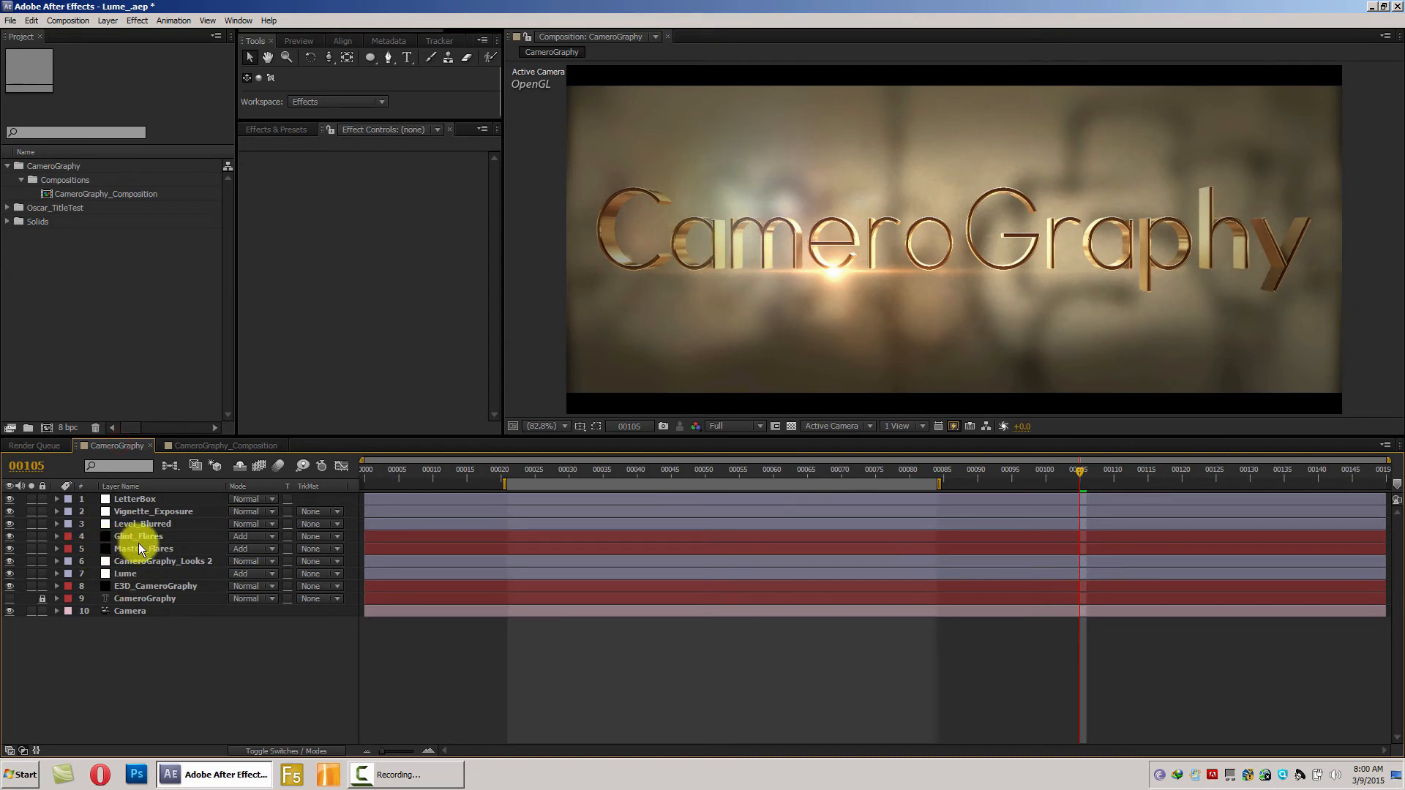
click(11, 549)
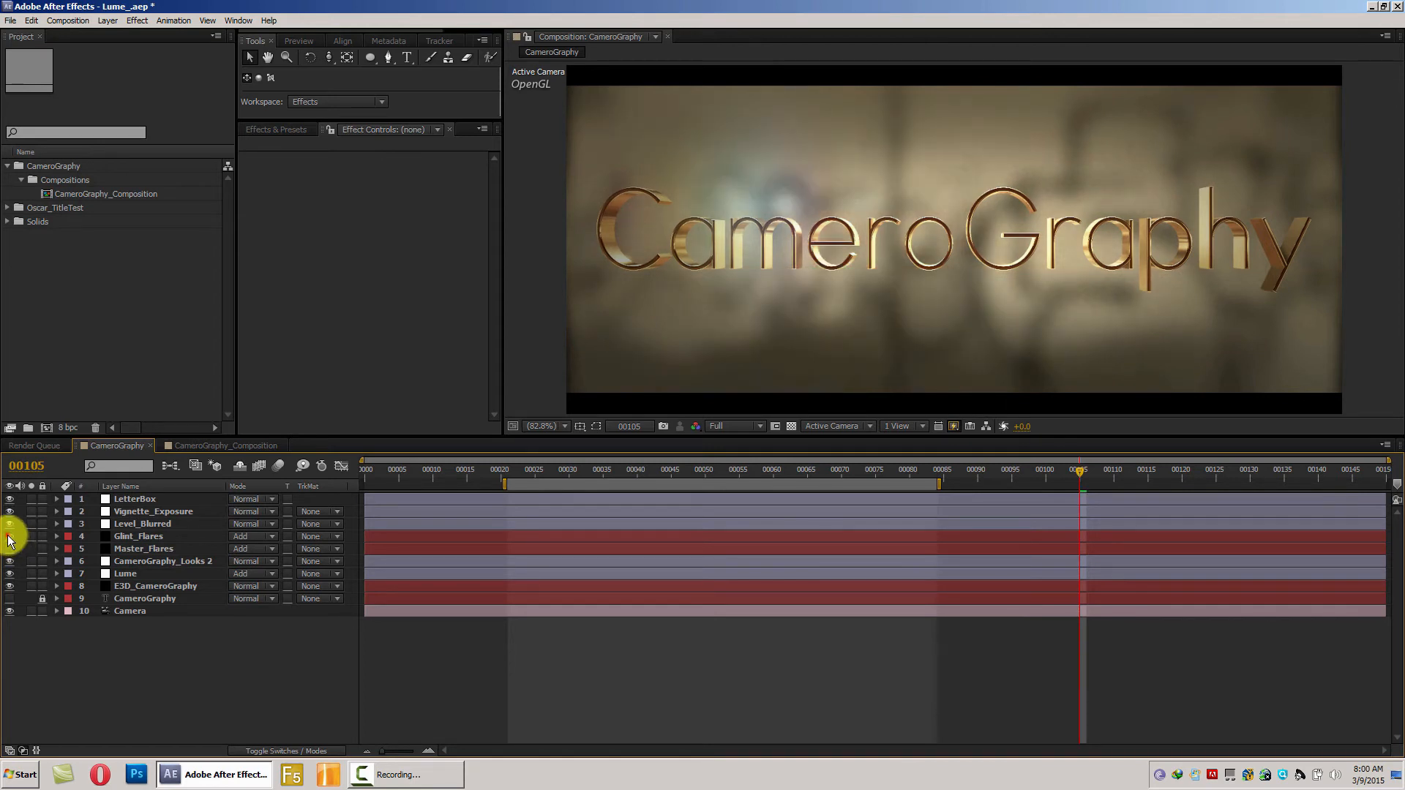
click(9, 537)
click(9, 537)
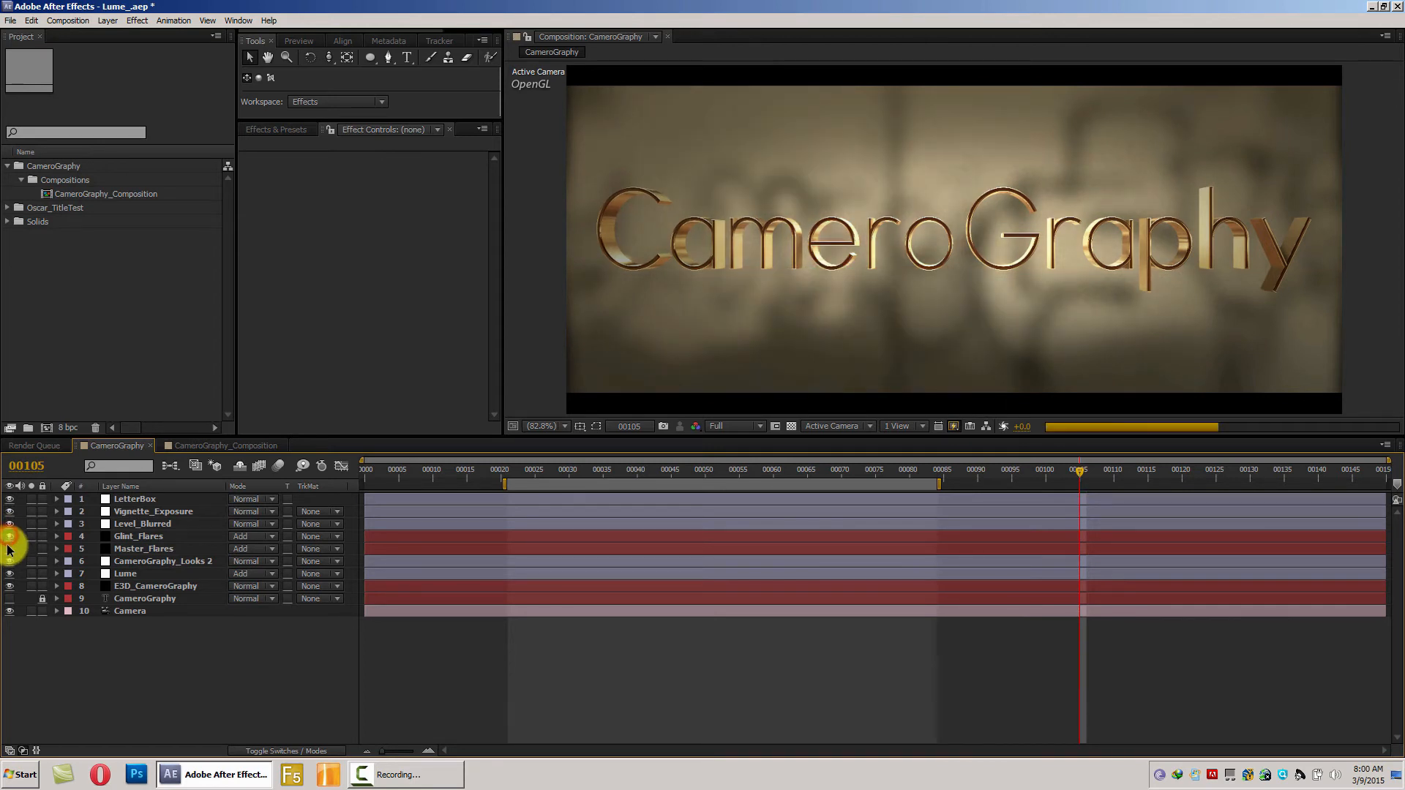
click(9, 549)
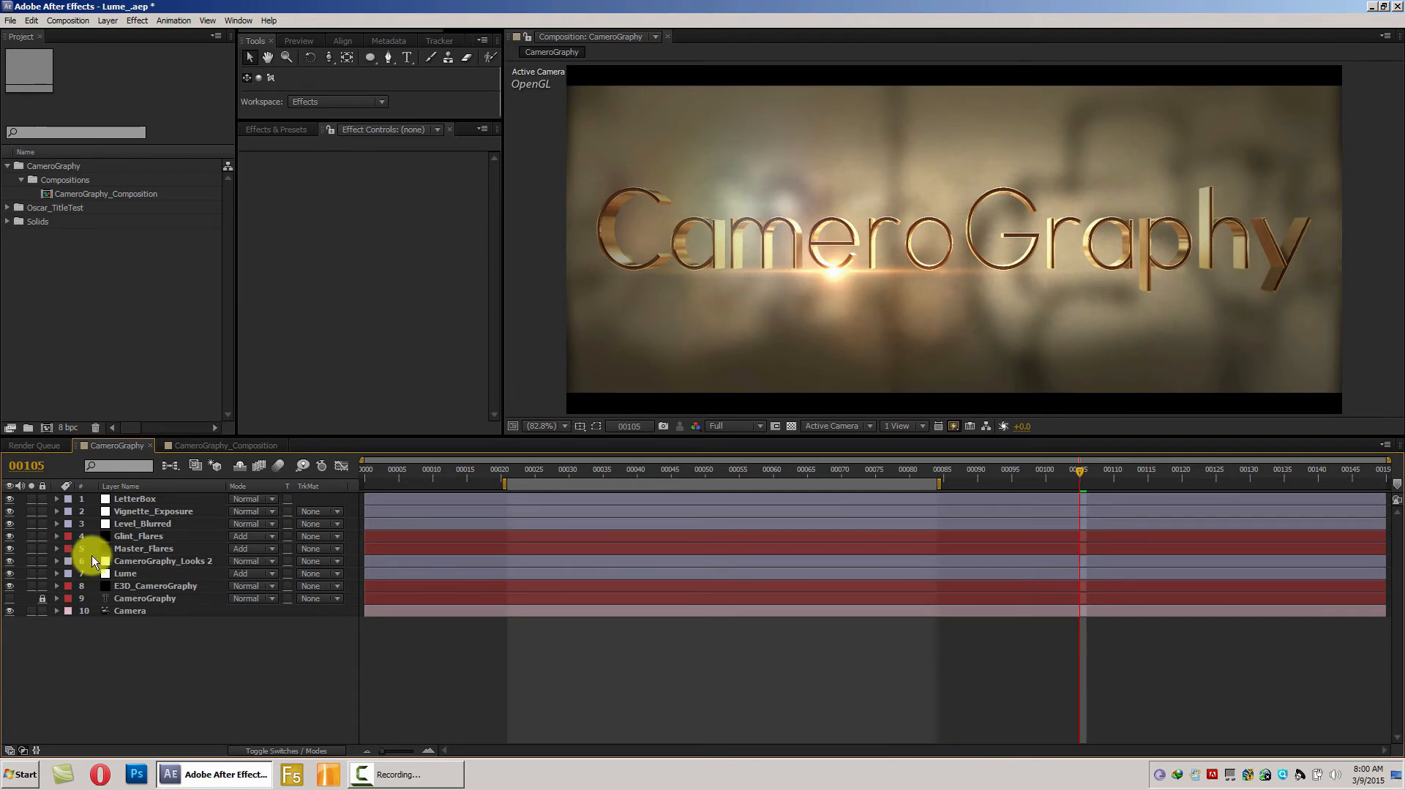
- In CameroGraphy_Composition, create a new black solid named MasterFlares at the default size
click(259, 446)
right_click(144, 668)
mouse_move(181, 554)
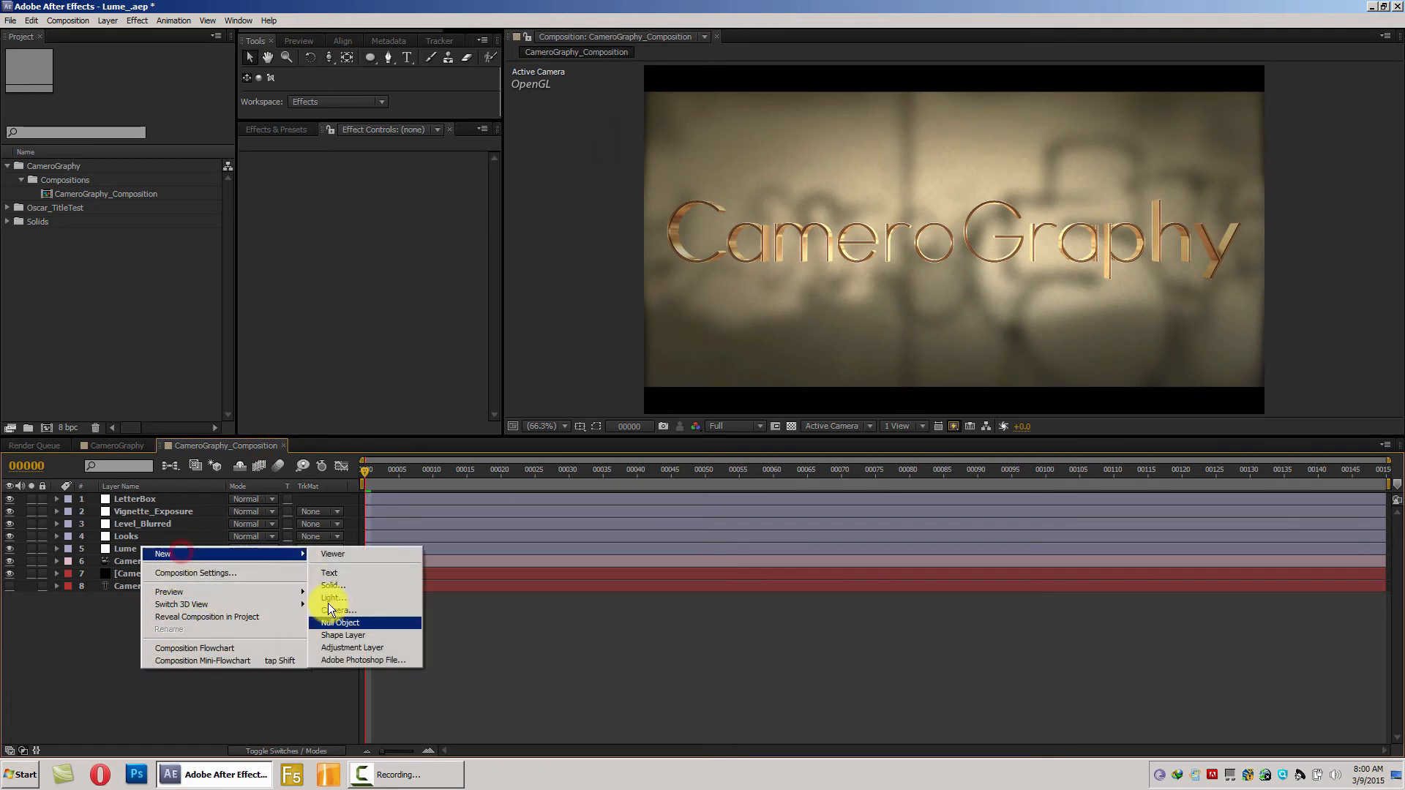
click(340, 585)
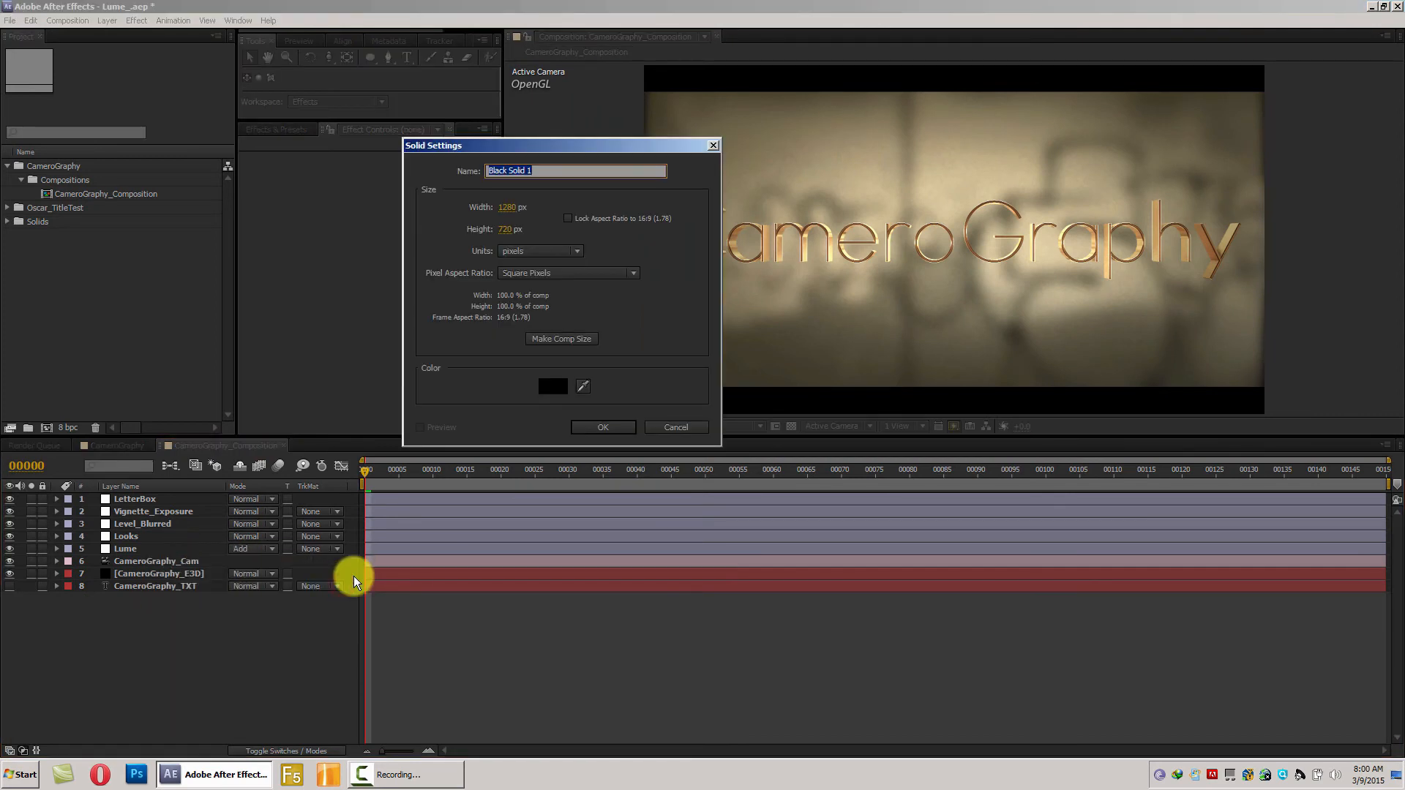
text(MasterFlares)
key(Return)
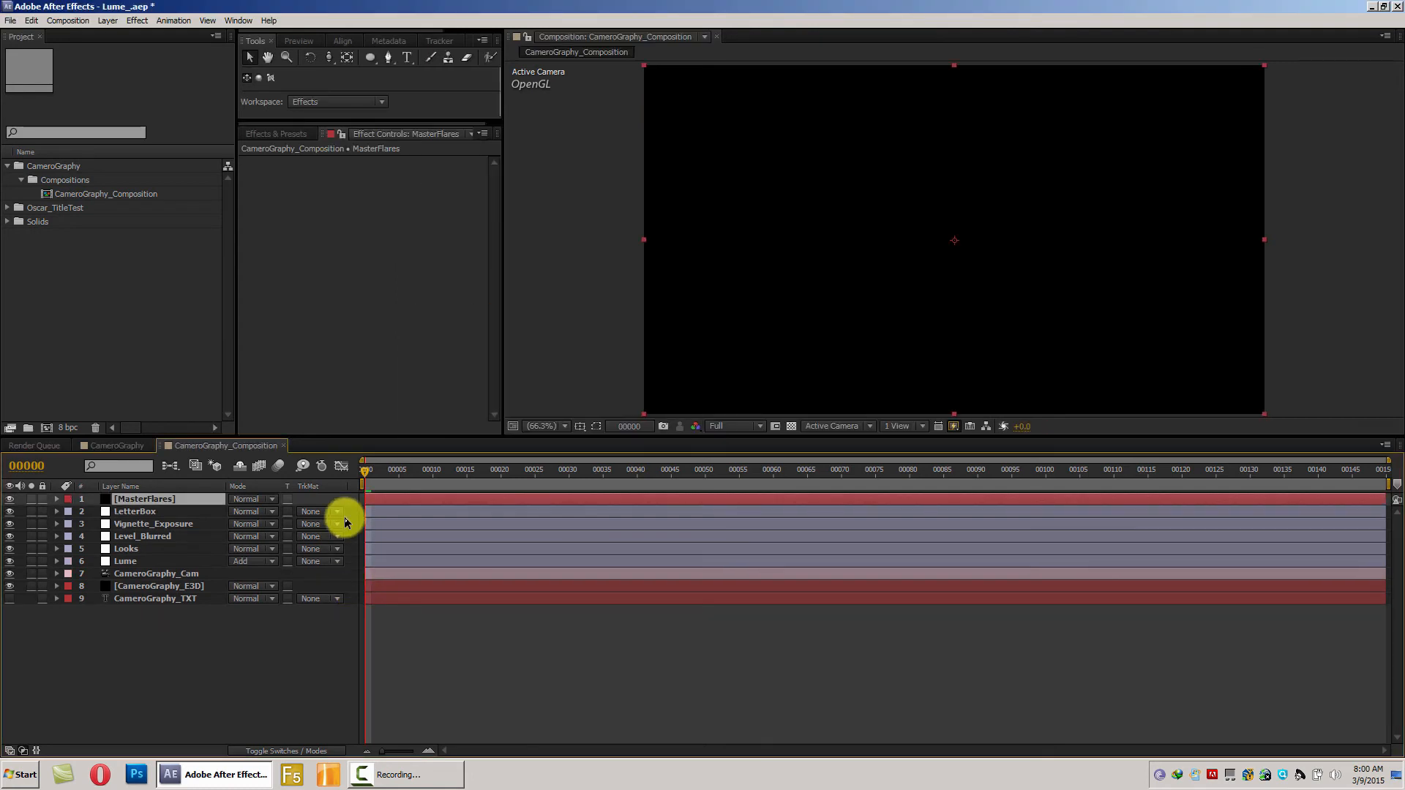
- Find the Optical Flares effect, apply it to the MasterFlares layer and set the layer's blending mode to Add
click(275, 135)
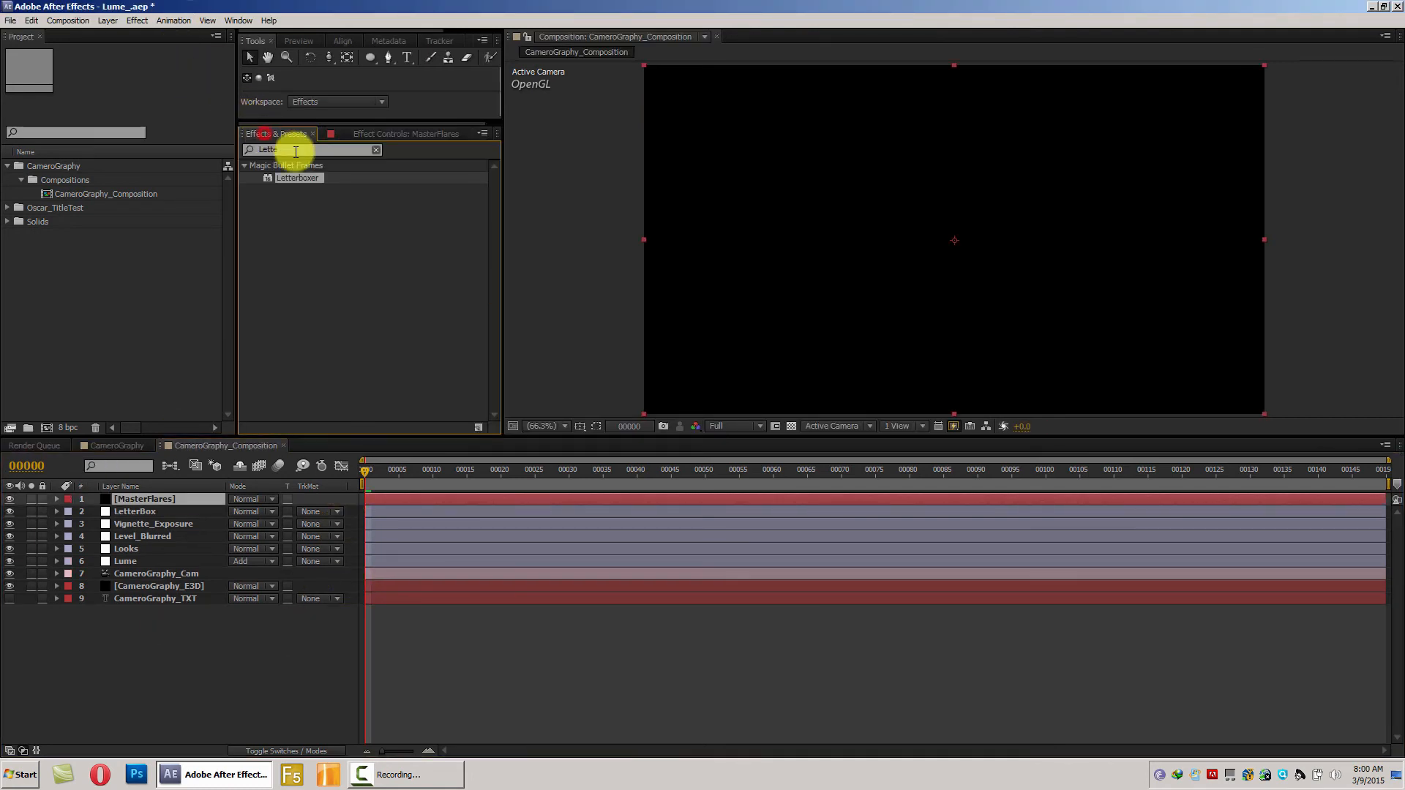
click(292, 148)
text(optical)
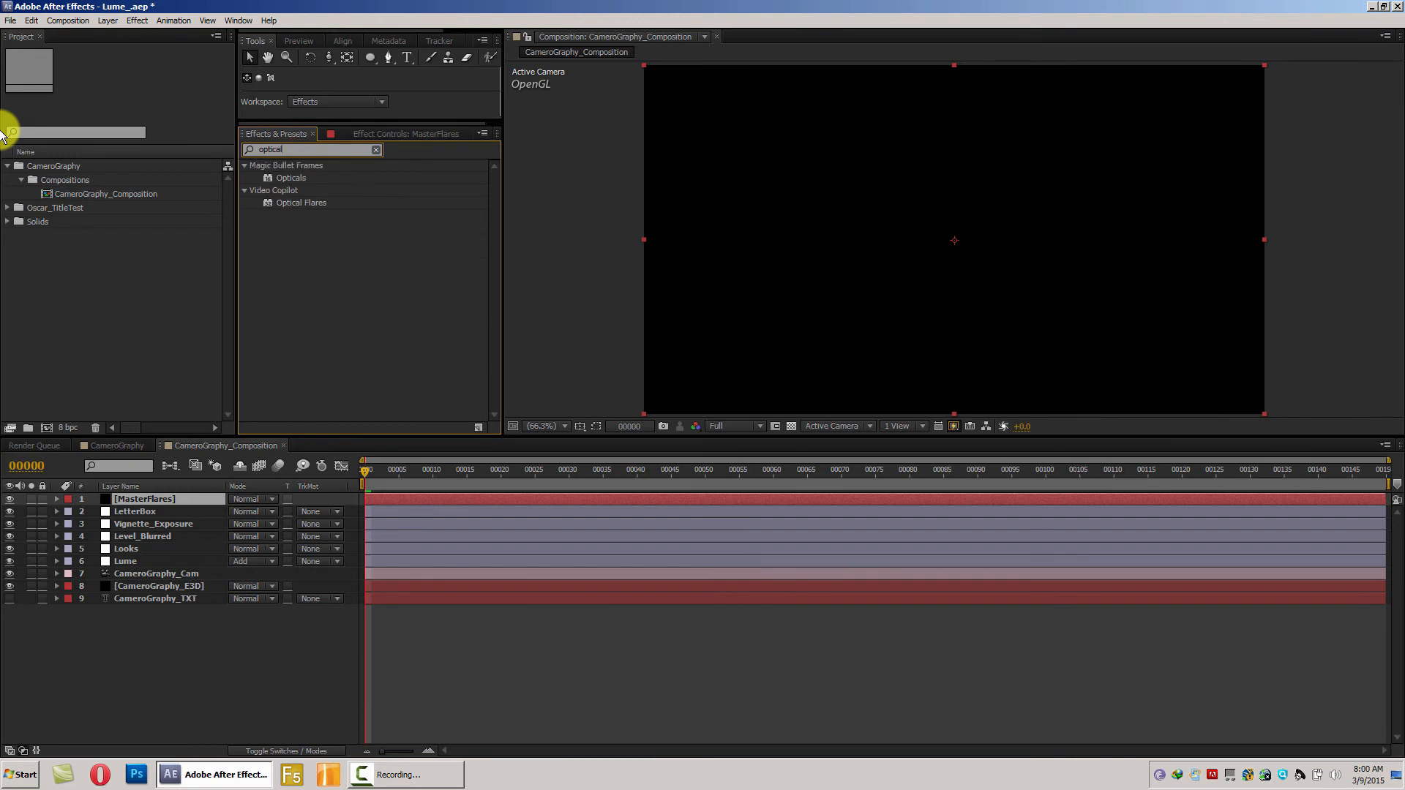
double_click(301, 203)
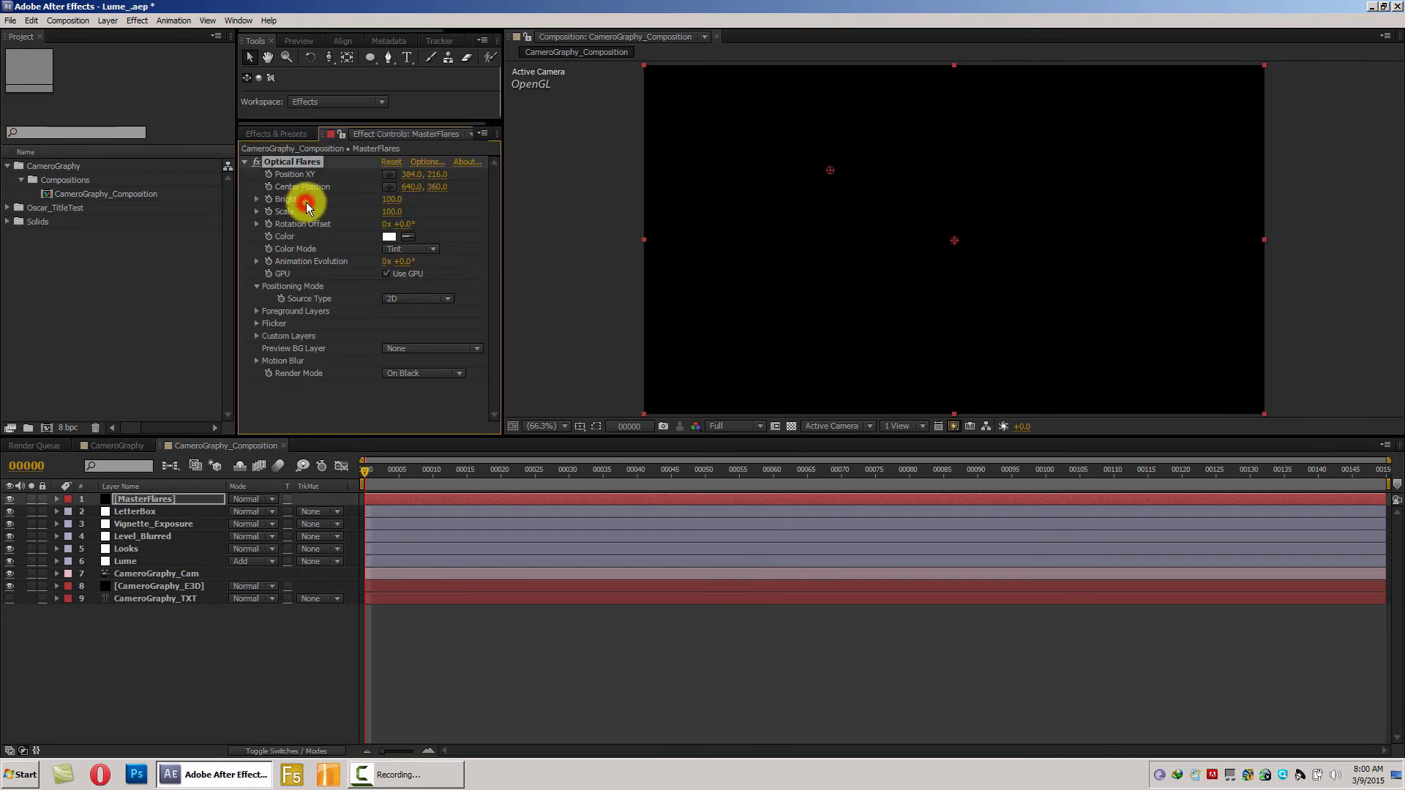
click(266, 500)
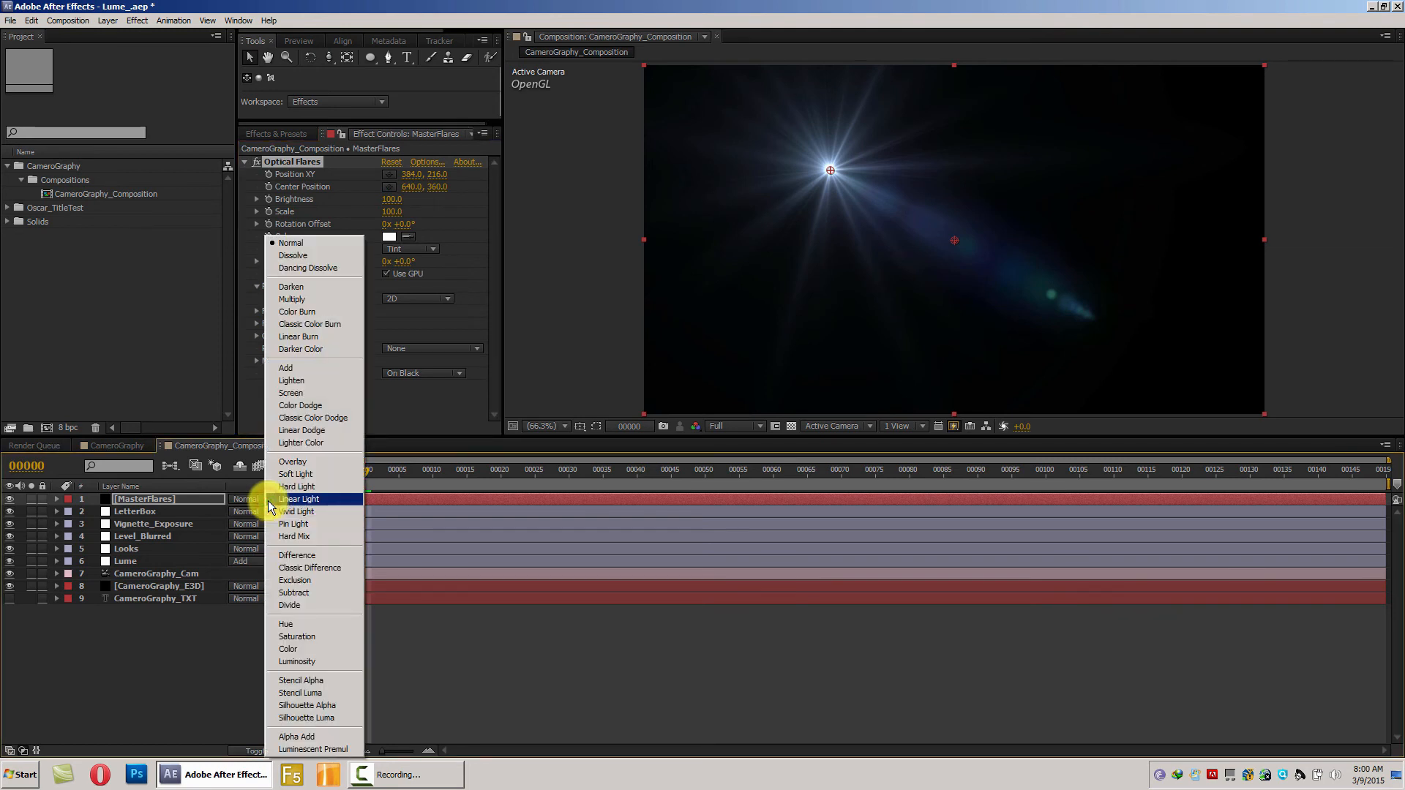
click(304, 369)
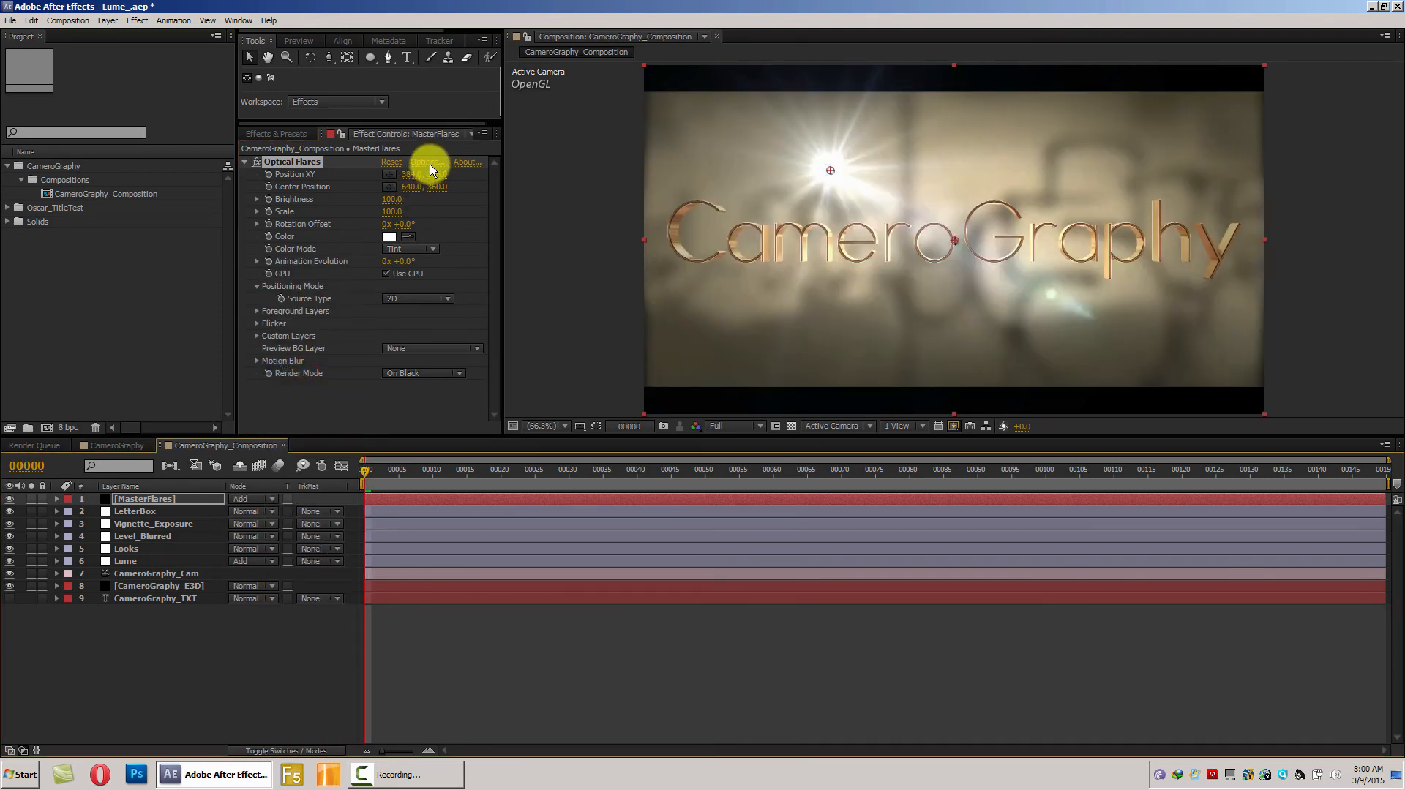
- In the Optical Flares options, browse the Motion Graphics presets in an enlarged browser and choose Golden Sun
click(428, 164)
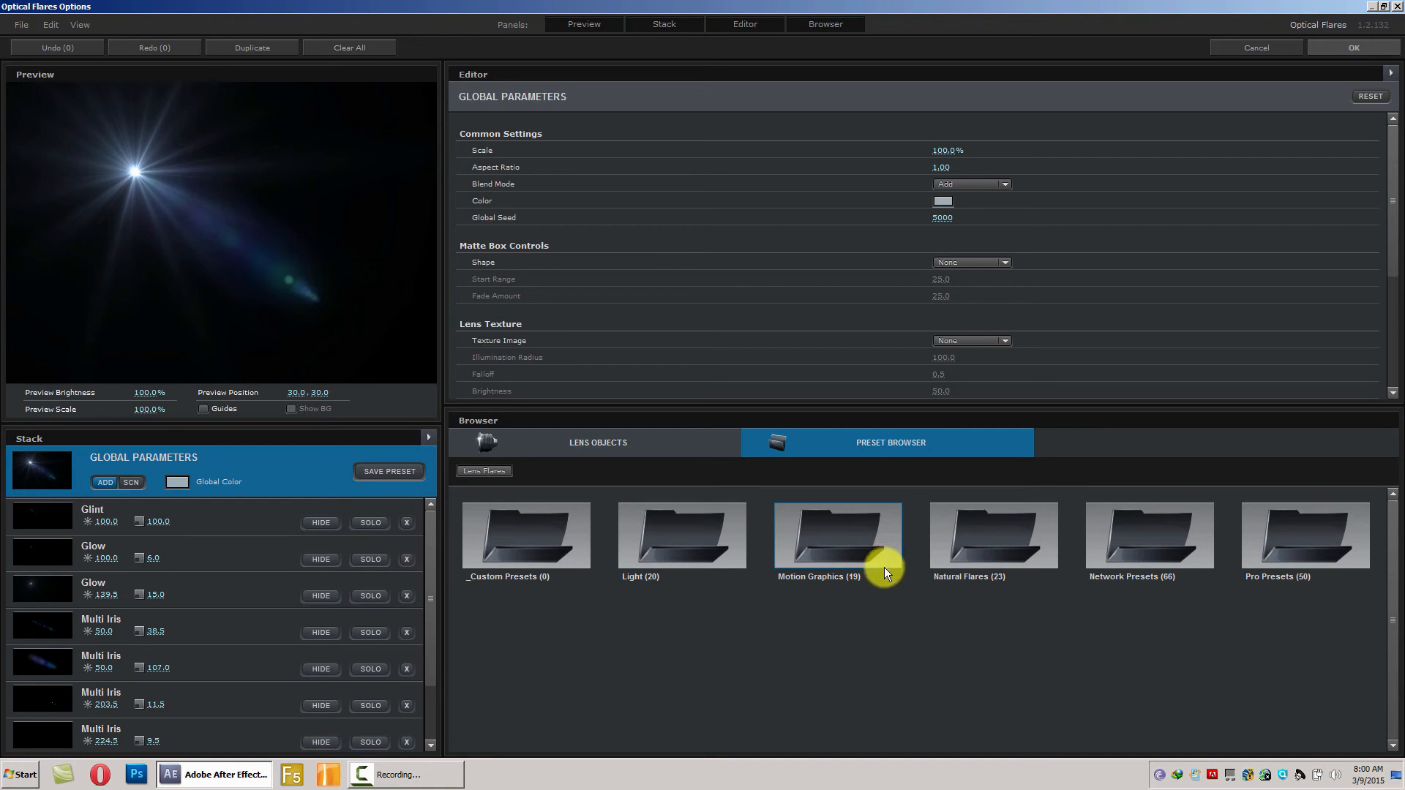
double_click(845, 532)
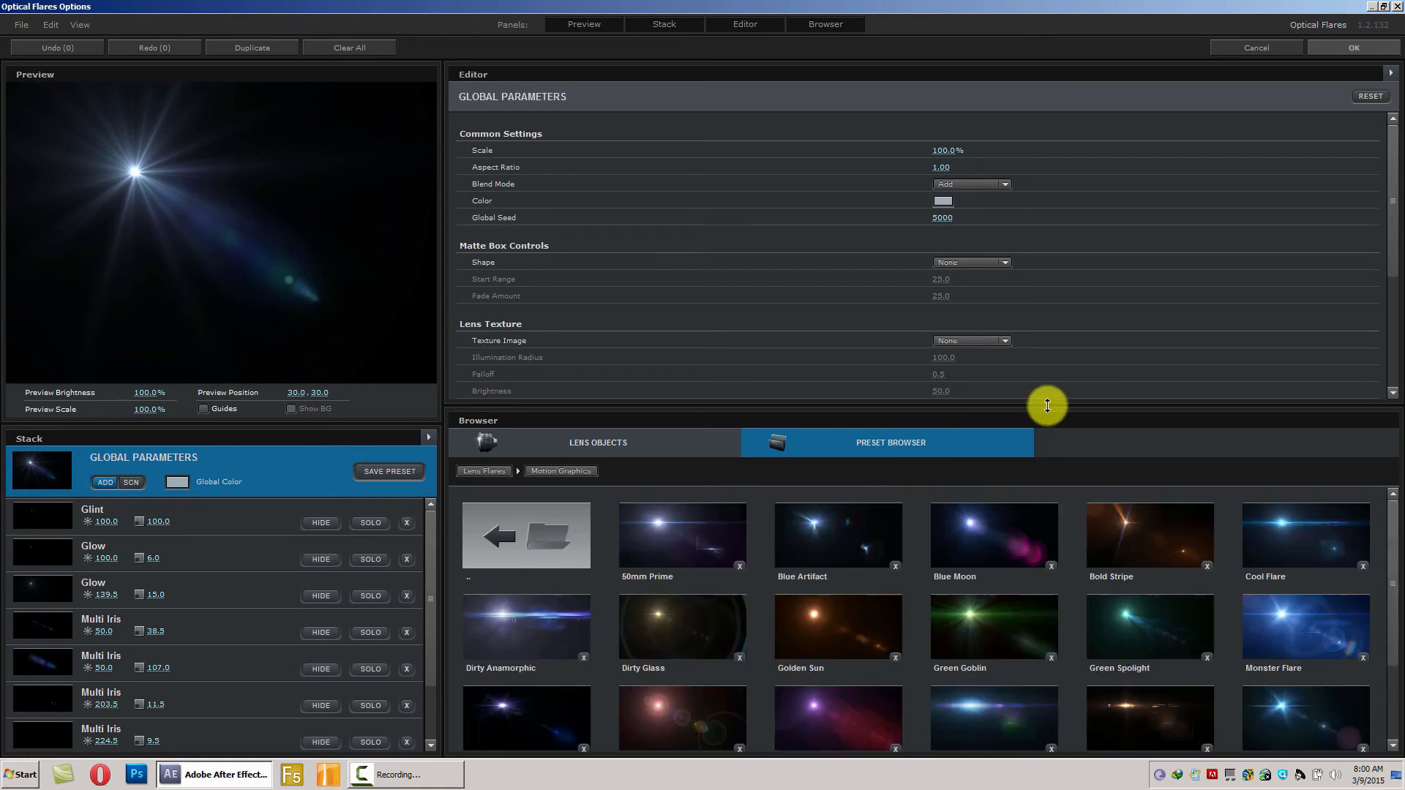
drag(1045, 403, 1033, 261)
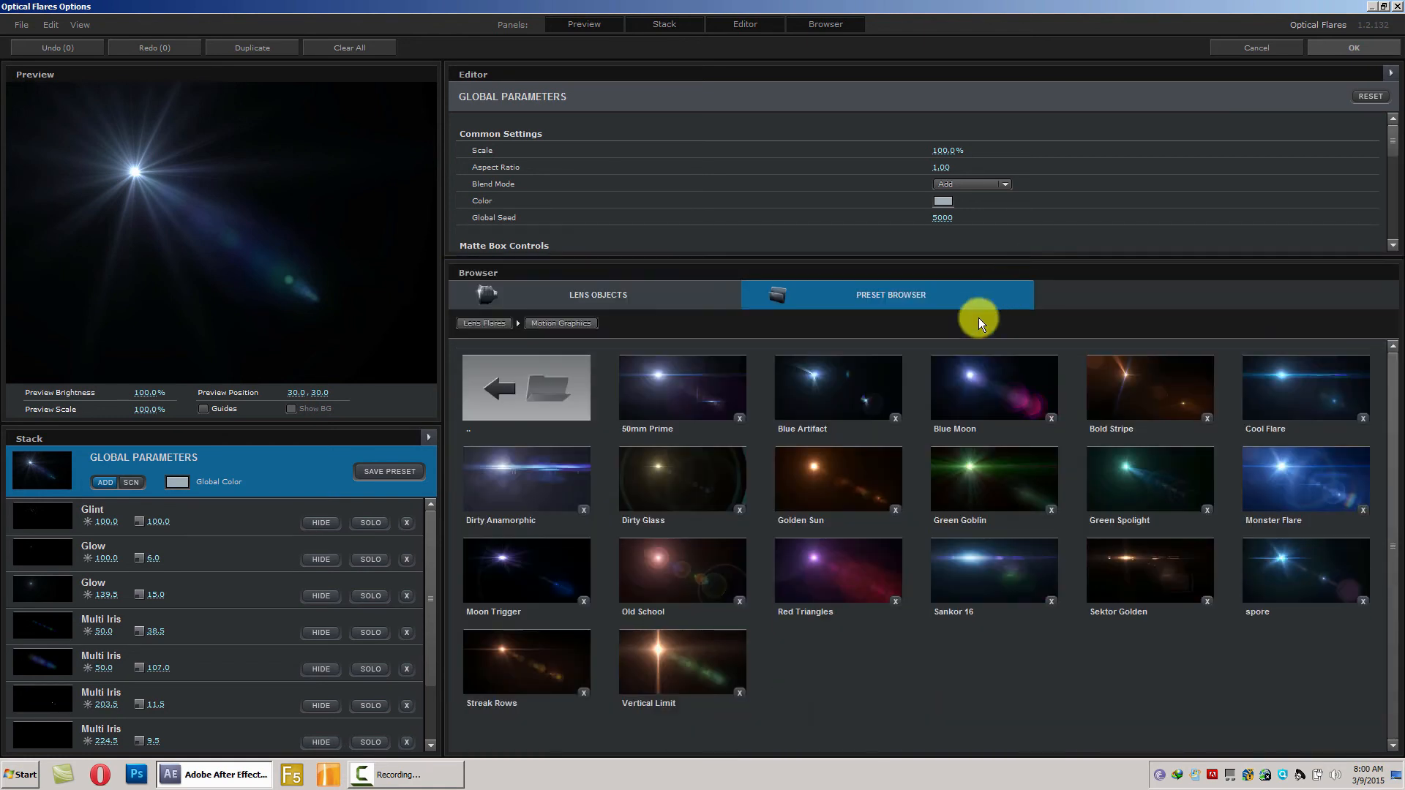
click(858, 463)
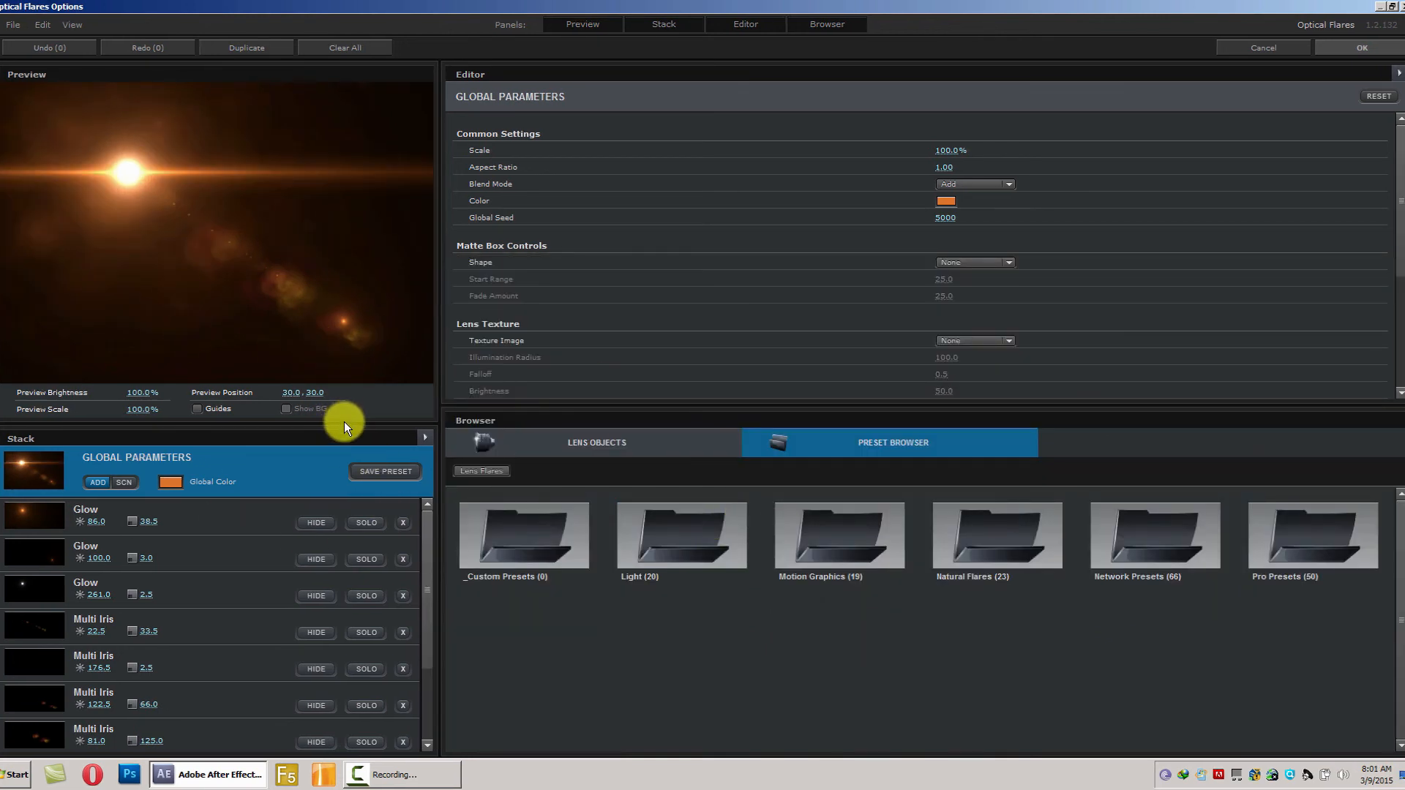
- Examine the orange flare's stack of elements and the Basic and Custom lens objects, and close the Optical Flares options
drag(344, 421, 380, 273)
click(563, 445)
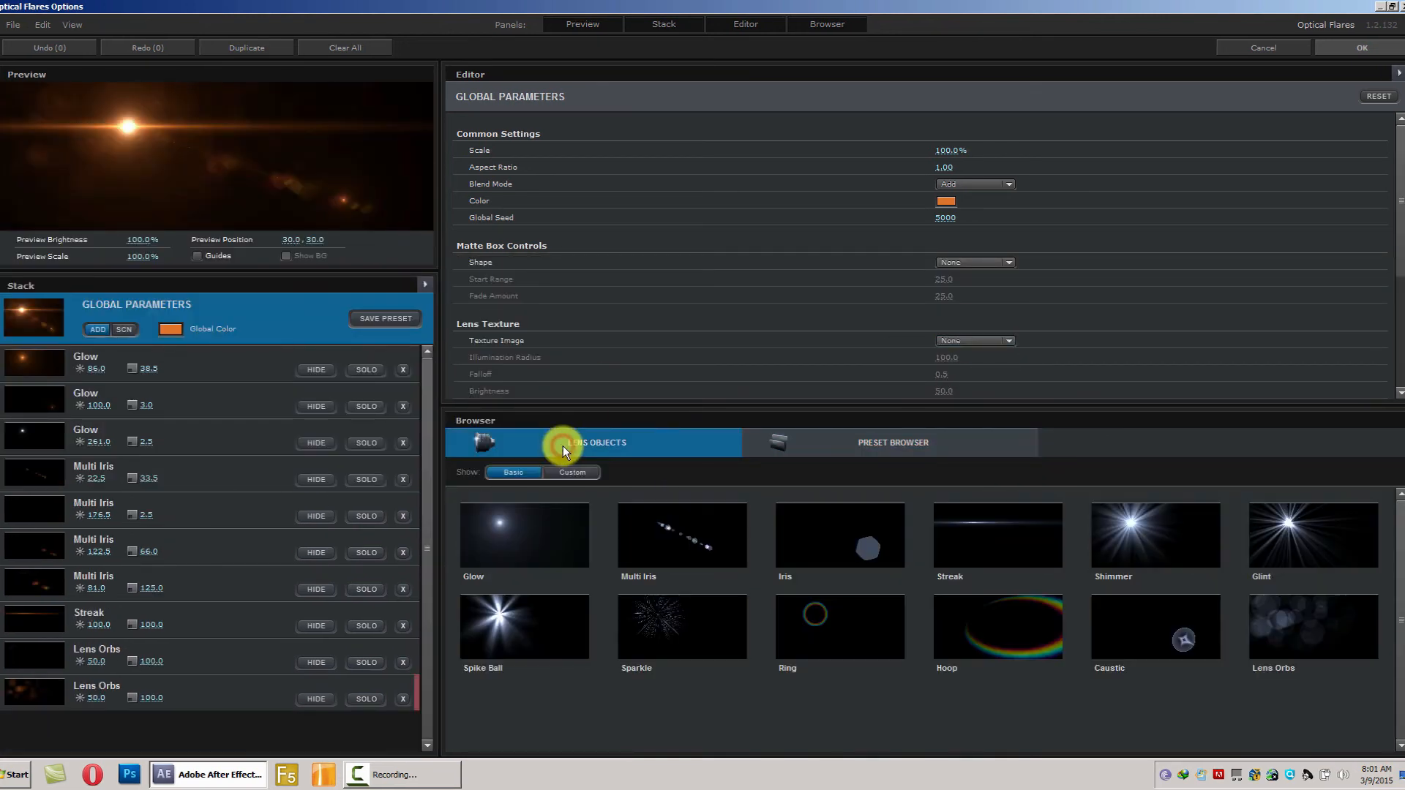
click(515, 475)
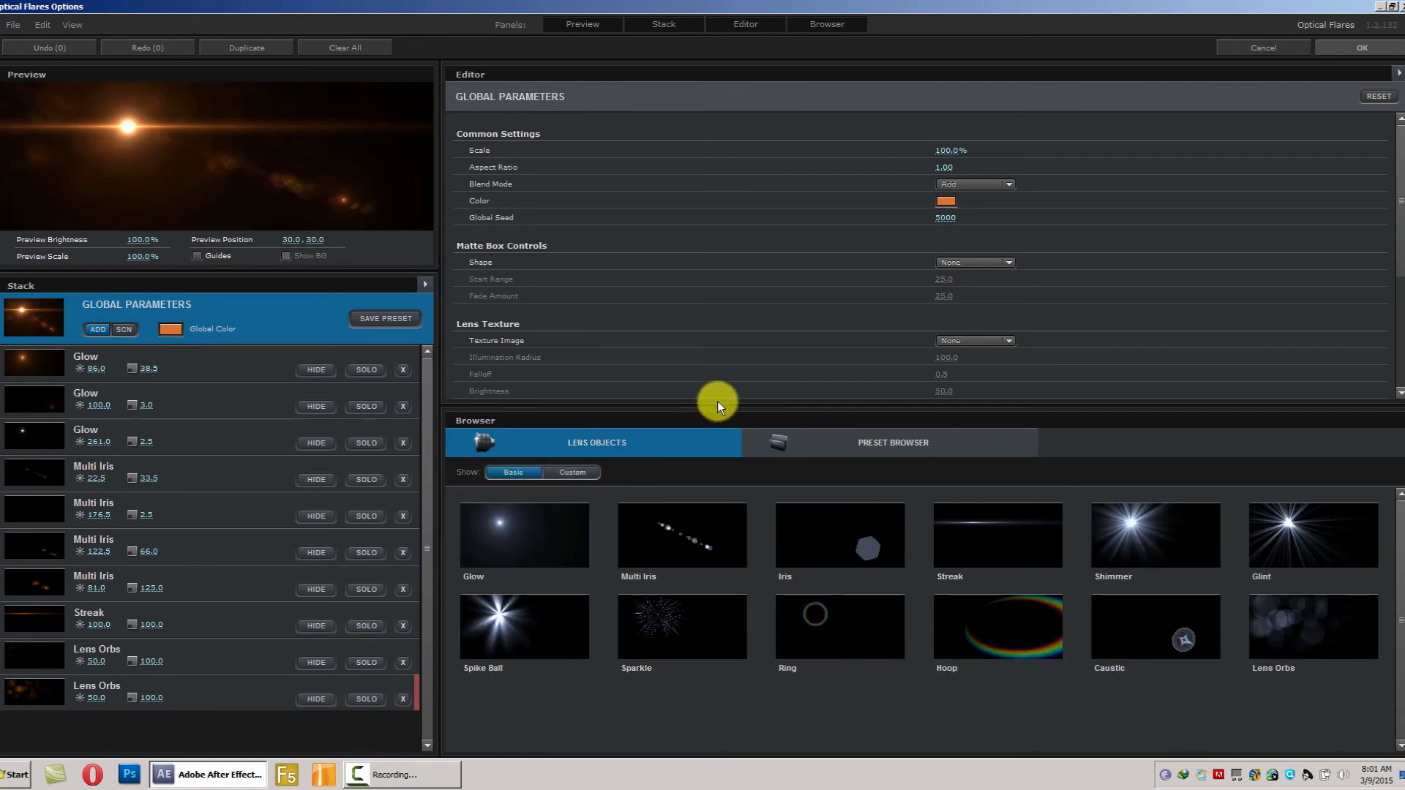
click(580, 475)
drag(595, 478, 806, 366)
click(572, 361)
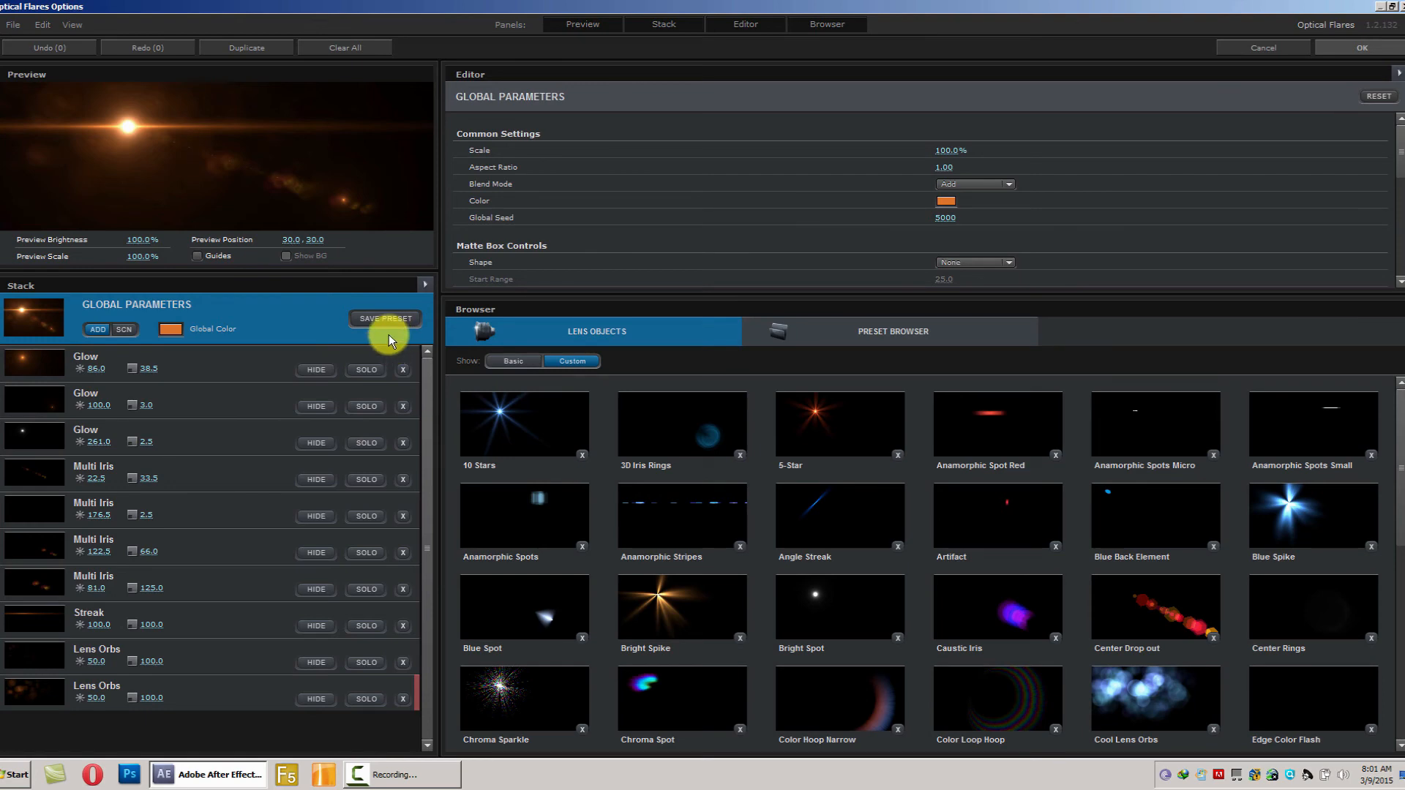
click(1360, 46)
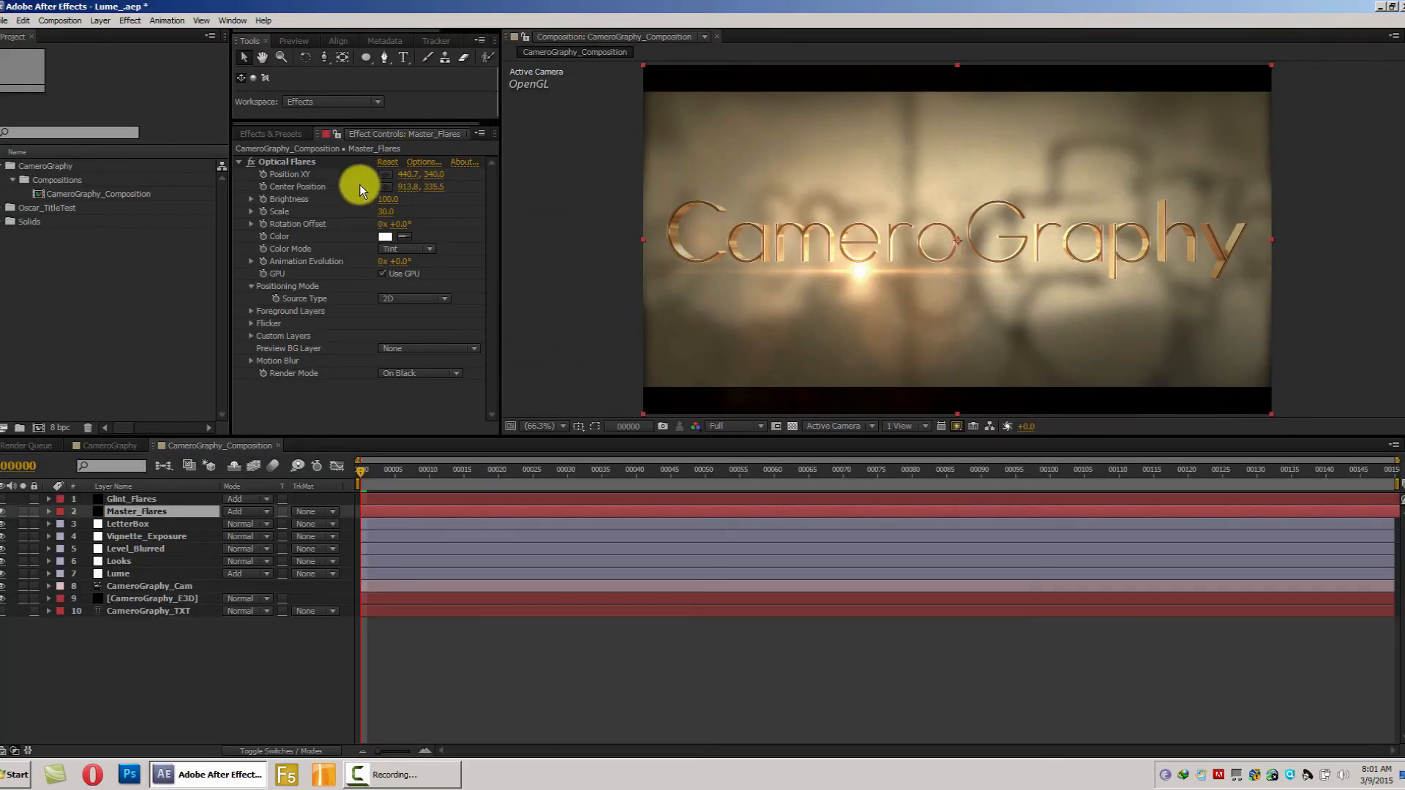
- Place the Master_Flares flare beneath the first e at about 437.7, 326 and its centre position at about 904.2, 324.8
click(384, 174)
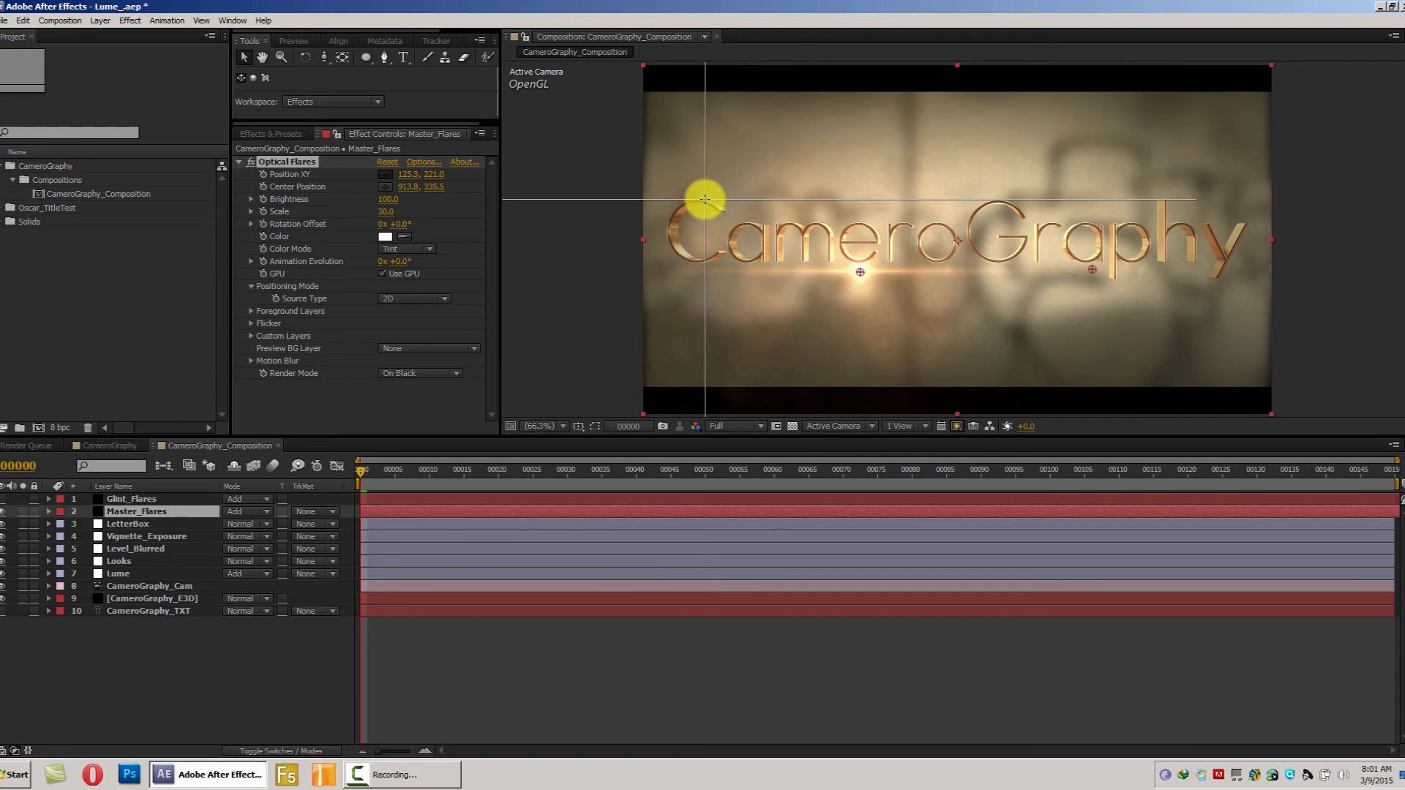
click(705, 198)
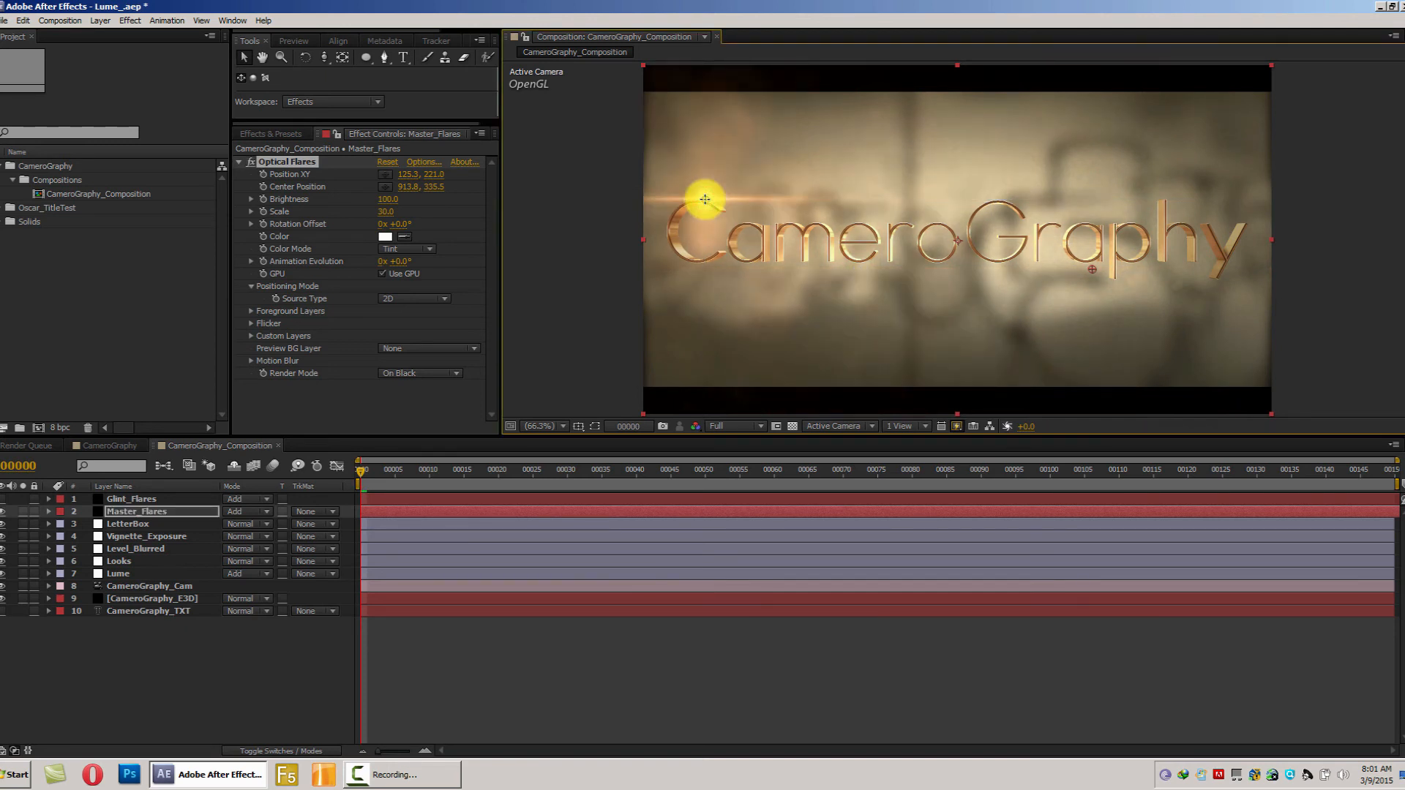
click(385, 174)
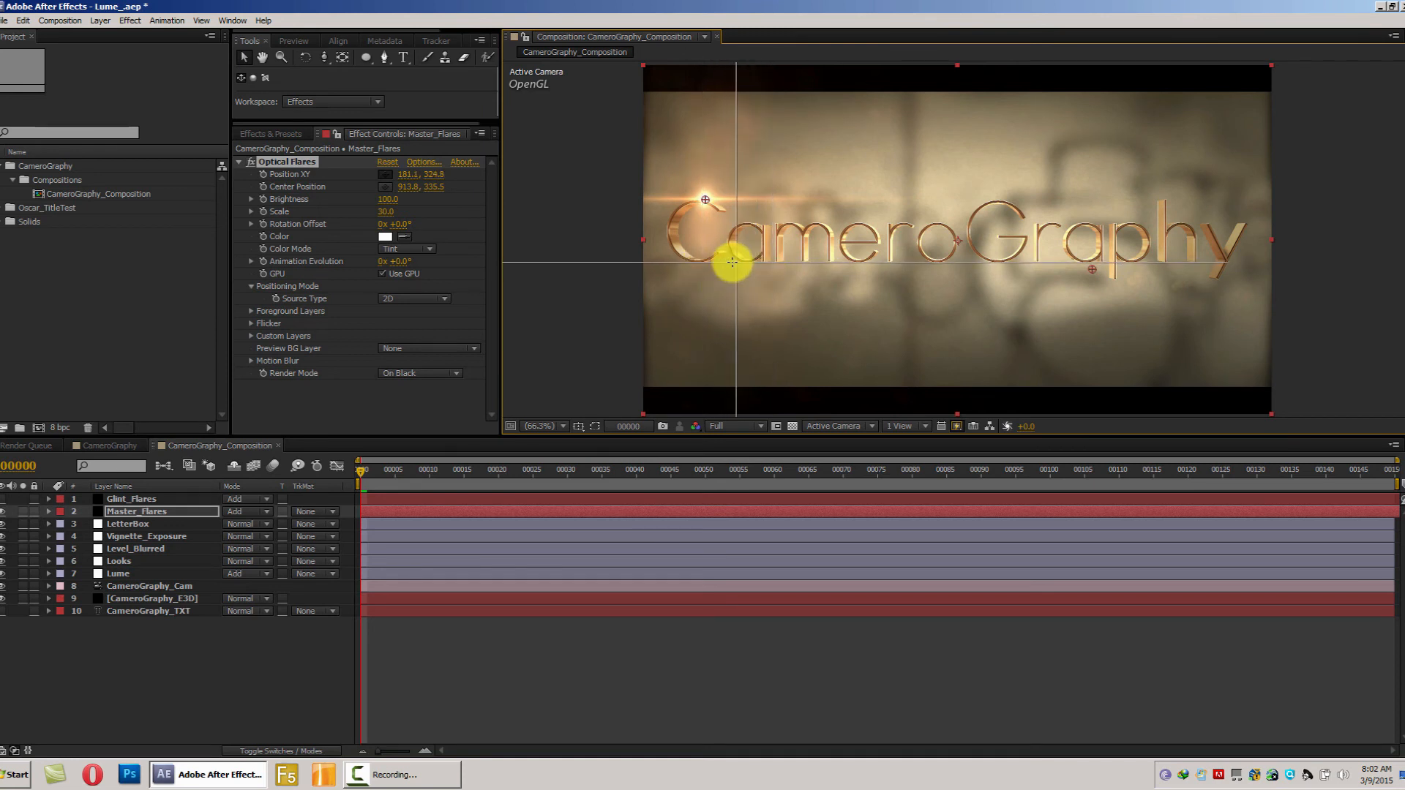
click(856, 263)
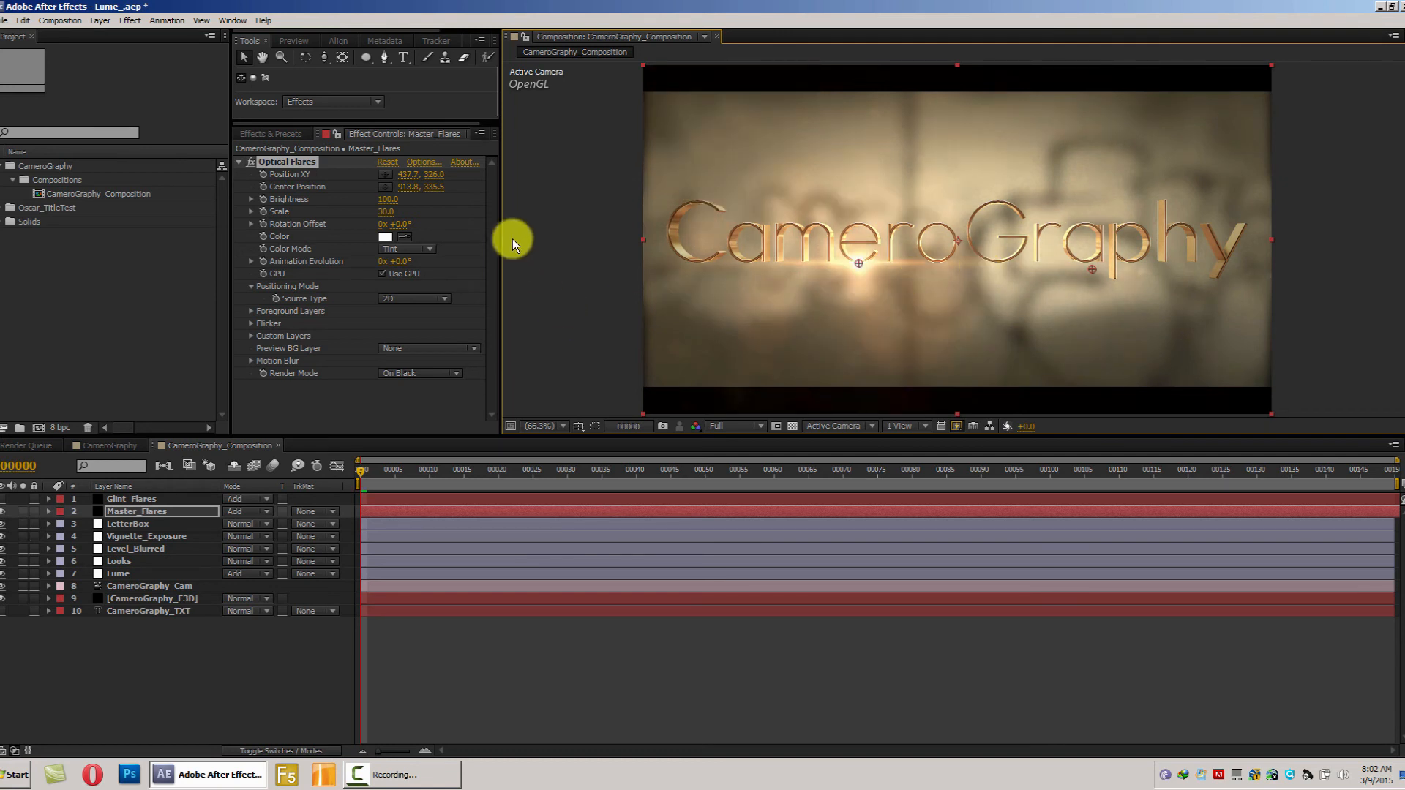
click(385, 187)
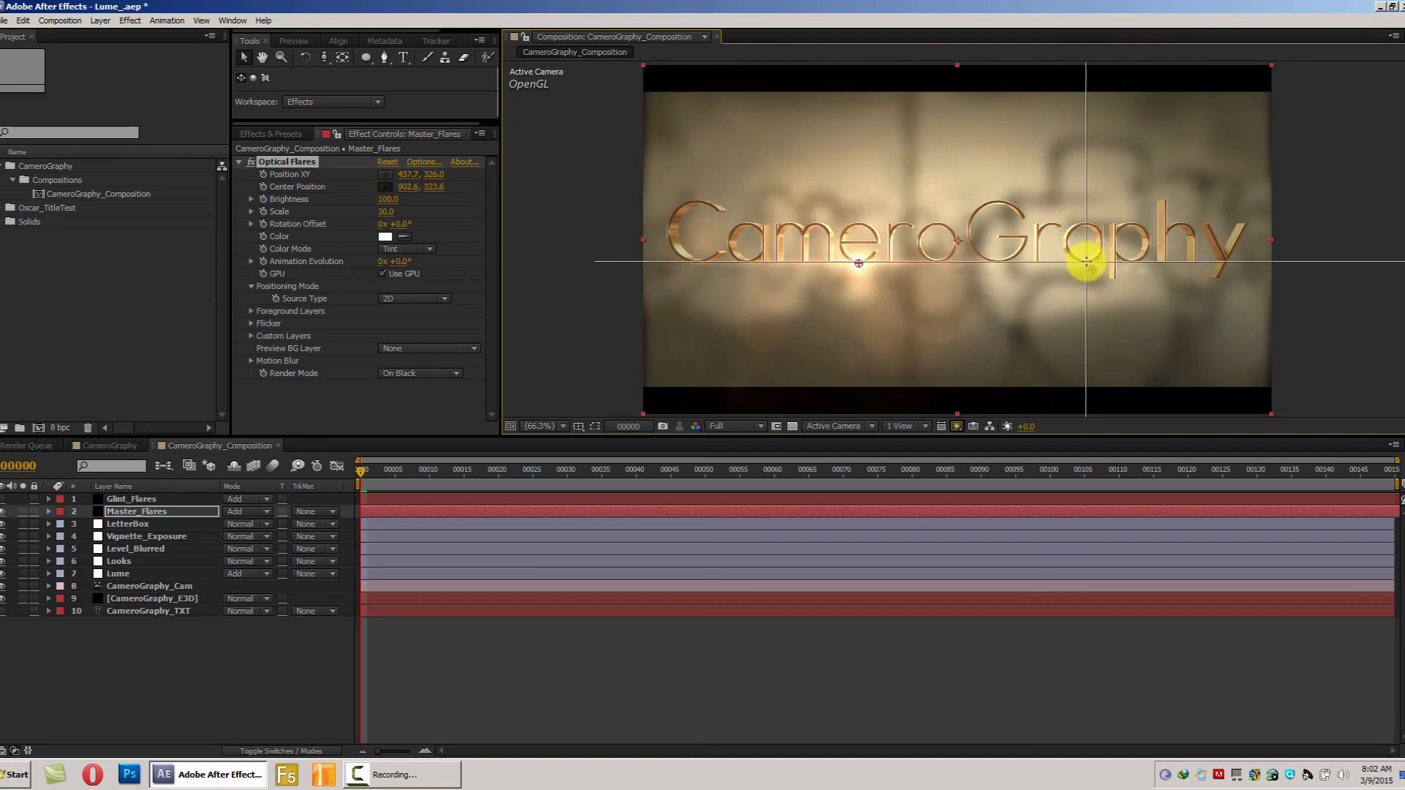
click(1087, 262)
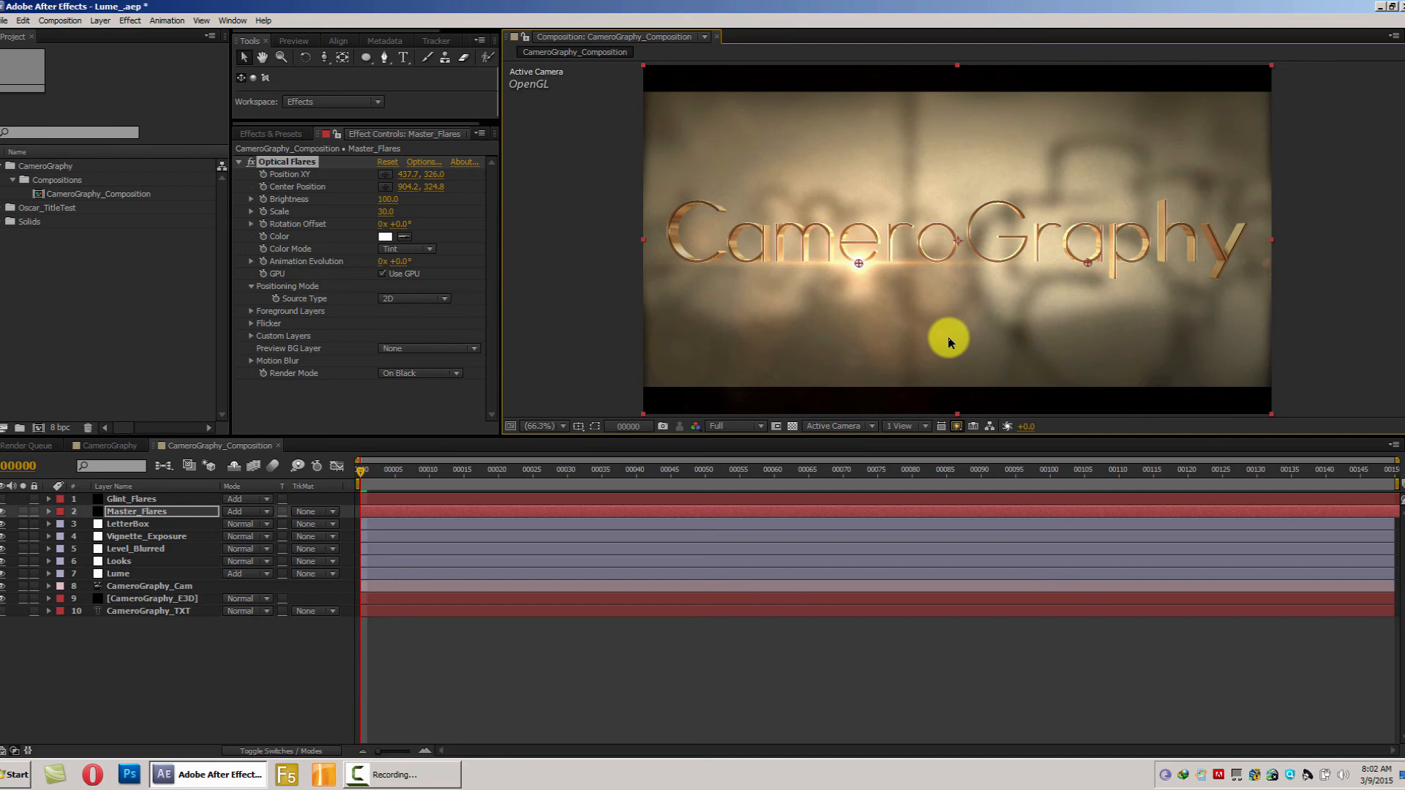
click(208, 664)
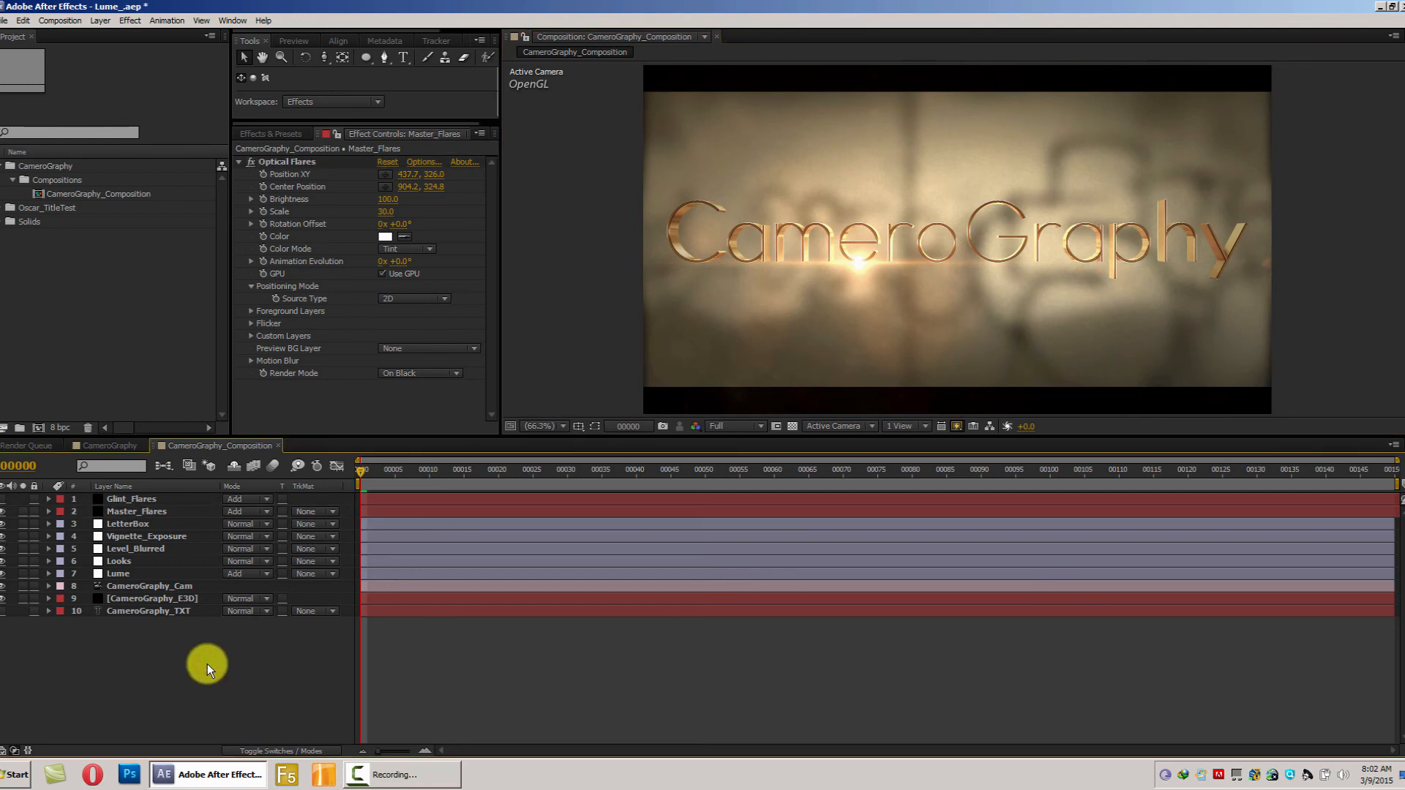
- Inspect the Glint_Flares flare by moving it around the Optical Flares options preview, and make the Glint_Flares layer visible
click(142, 513)
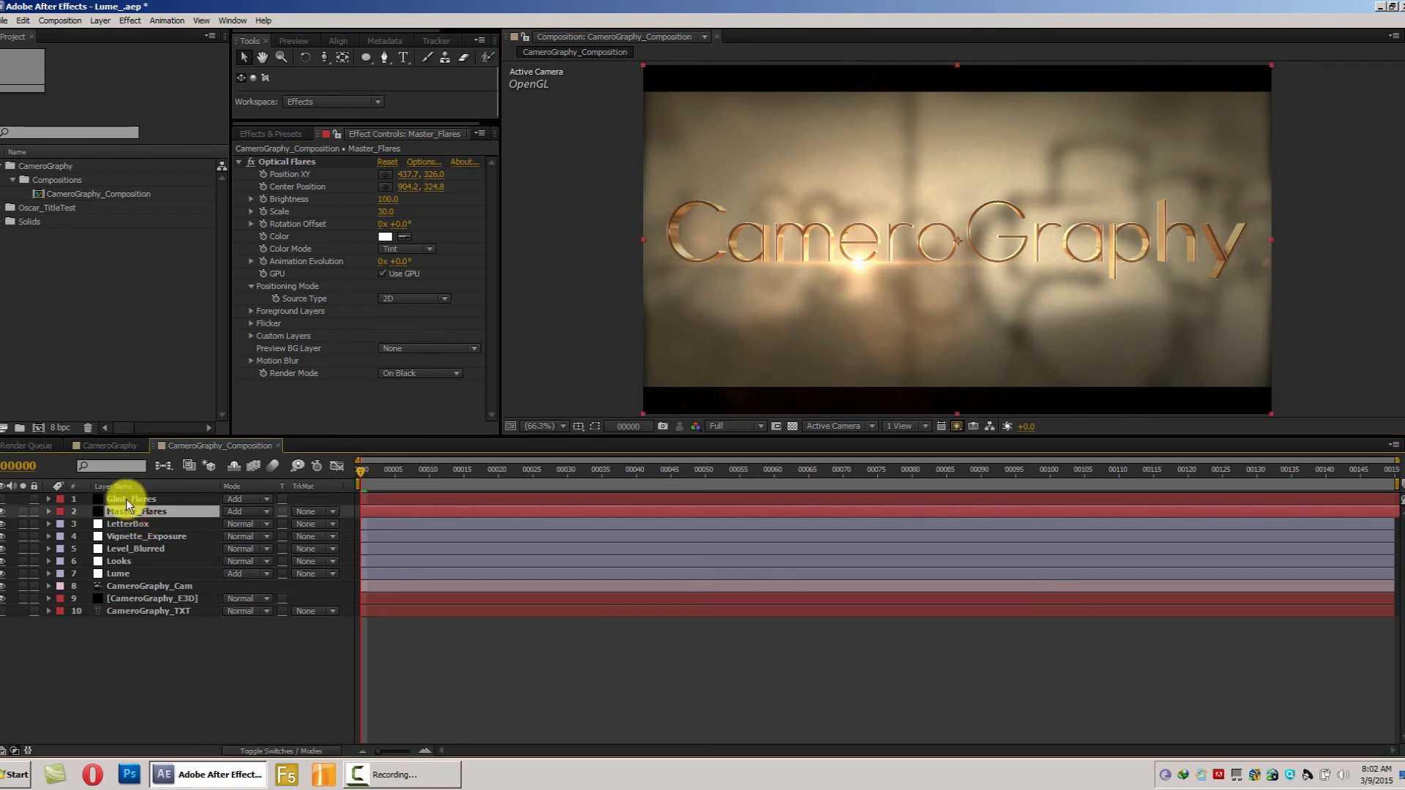
click(126, 499)
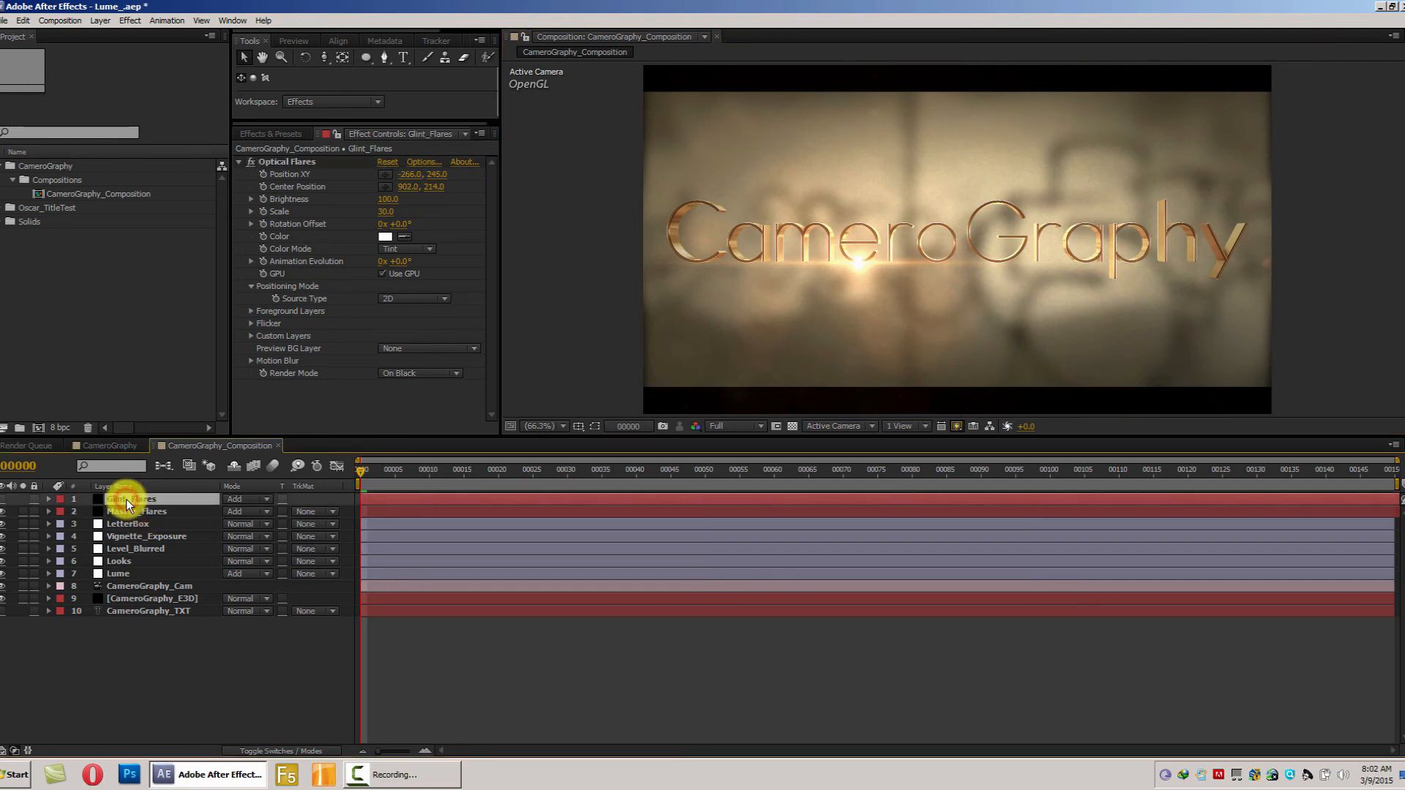
click(432, 164)
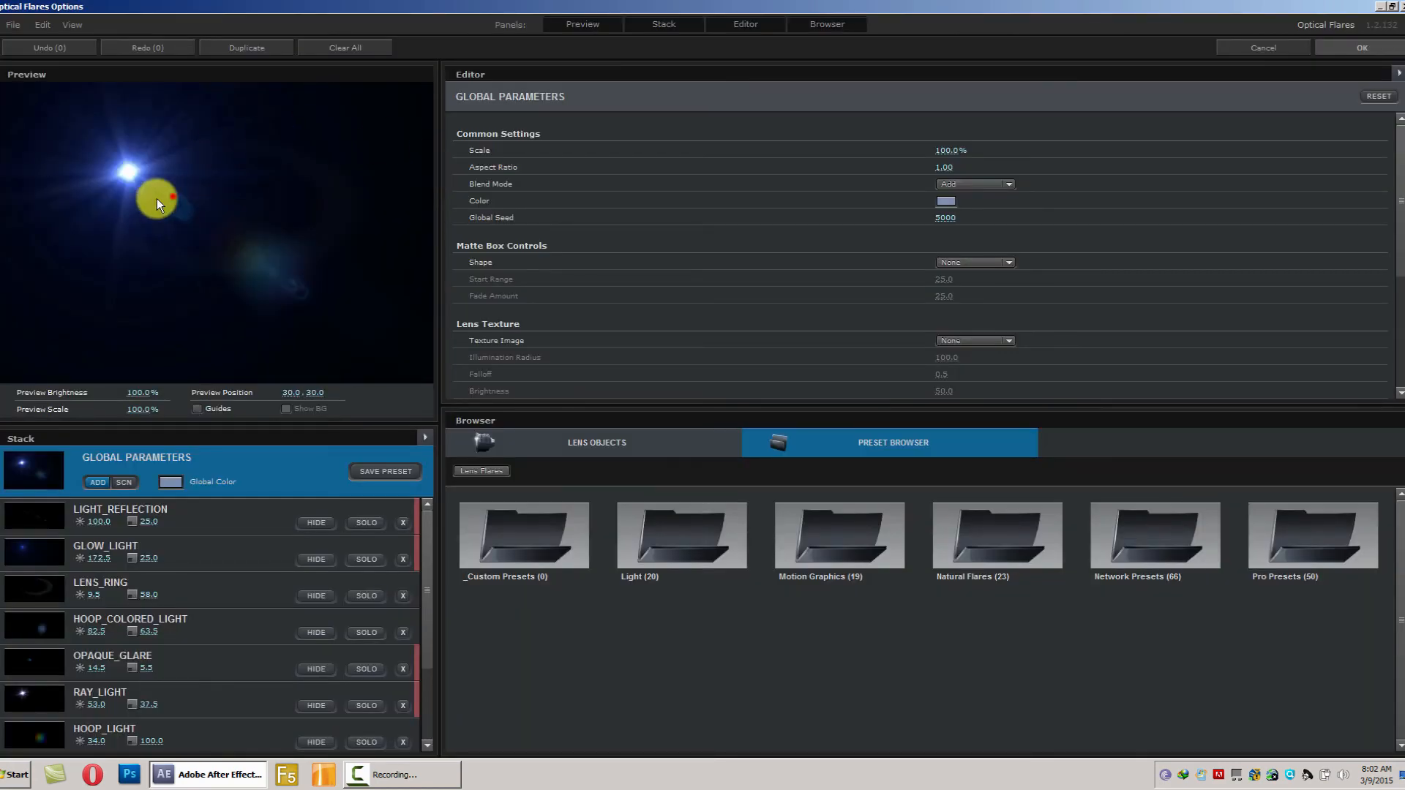
drag(157, 199, 288, 291)
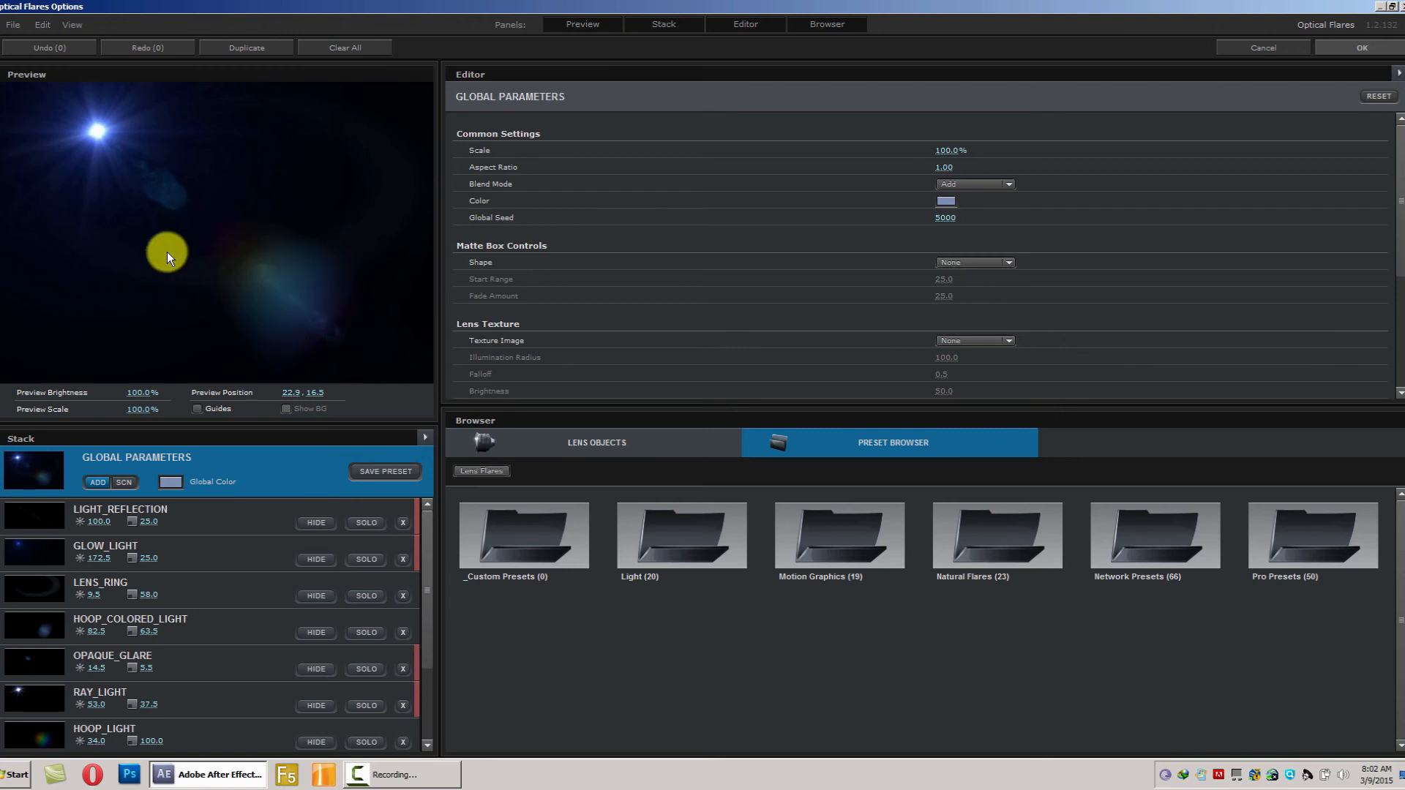
click(1359, 47)
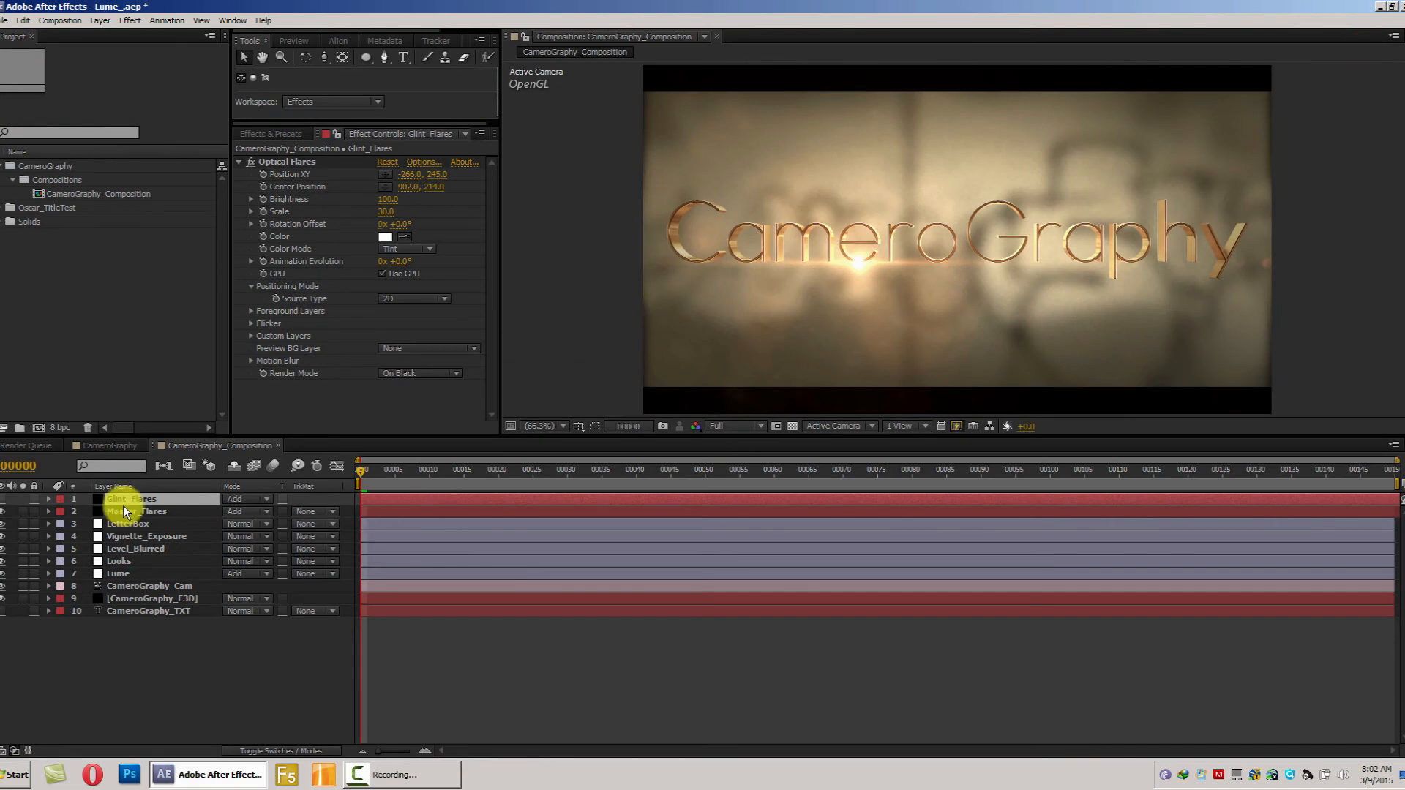
click(4, 500)
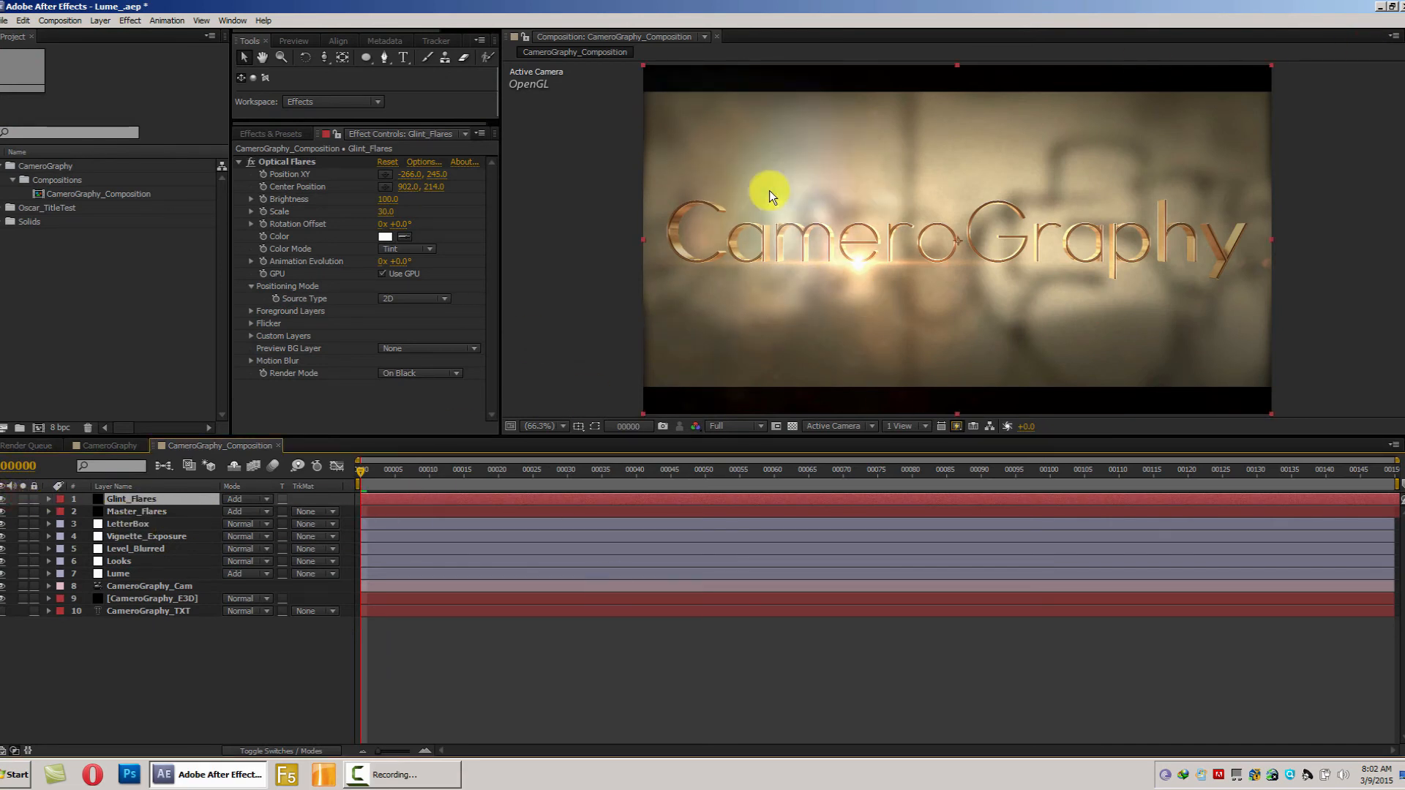
click(97, 684)
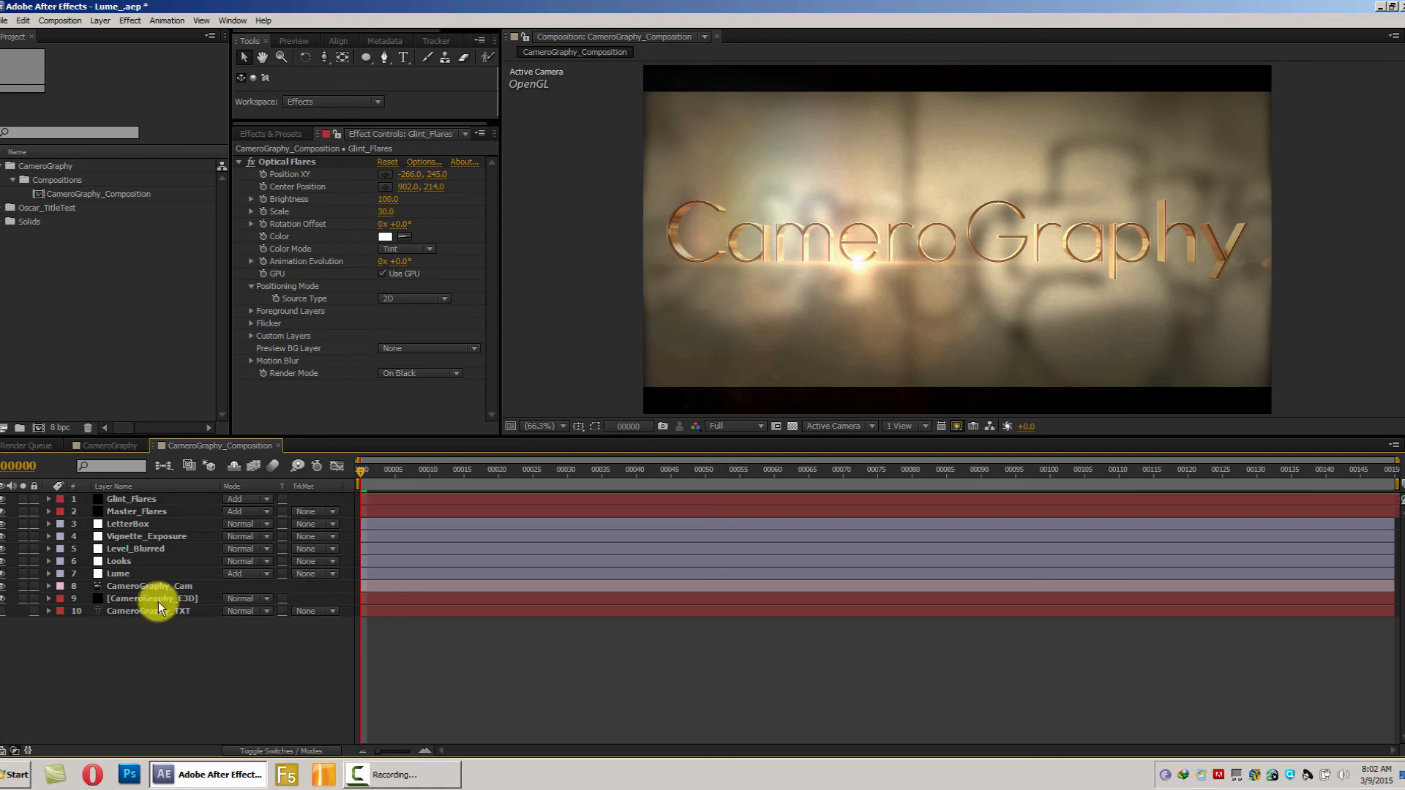
- Move the LetterBox layer above Glint_Flares and Master_Flares in the layer stack and deselect it
click(139, 524)
drag(166, 499, 166, 498)
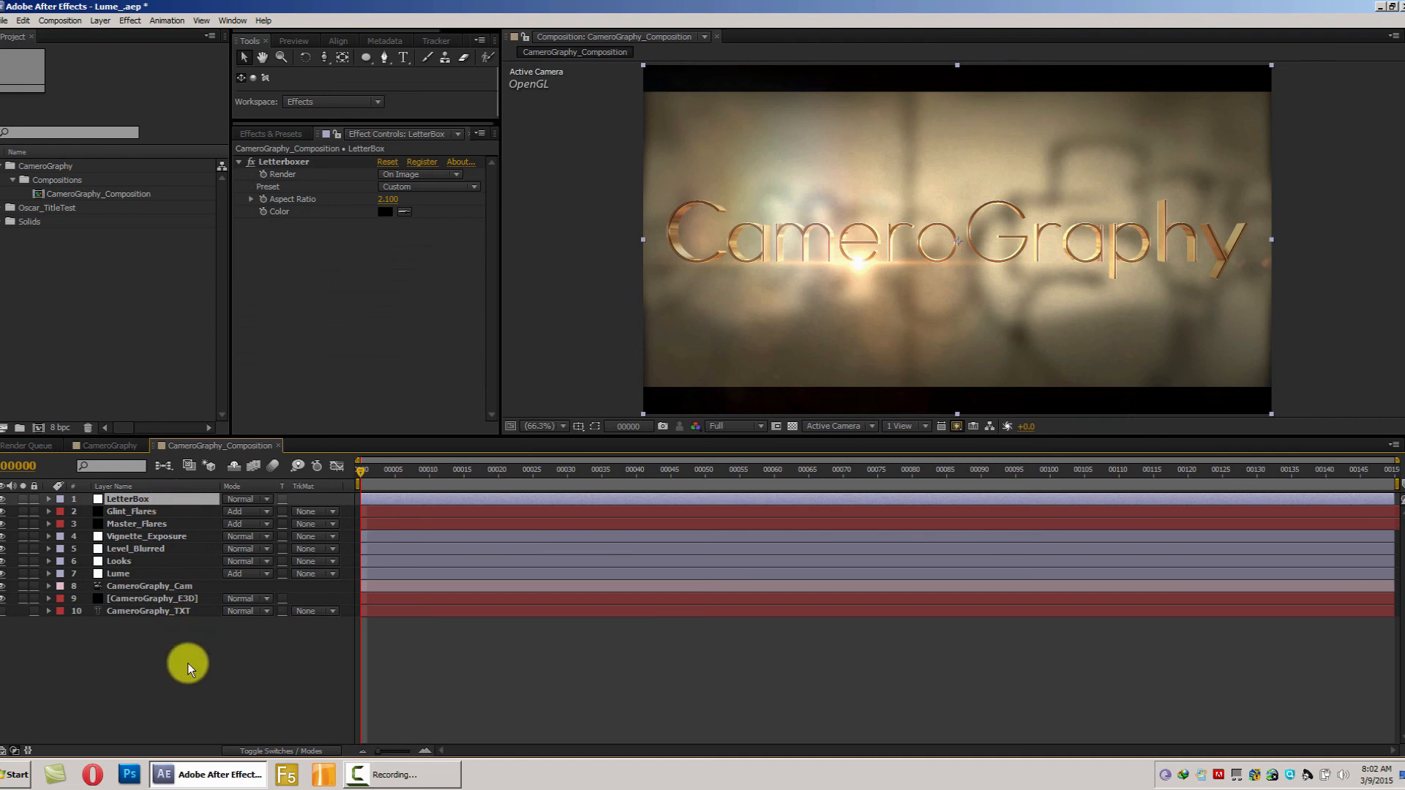
click(188, 663)
- Check the Optical Flares scale setting on the Glint_Flares and Master_Flares layers
click(163, 513)
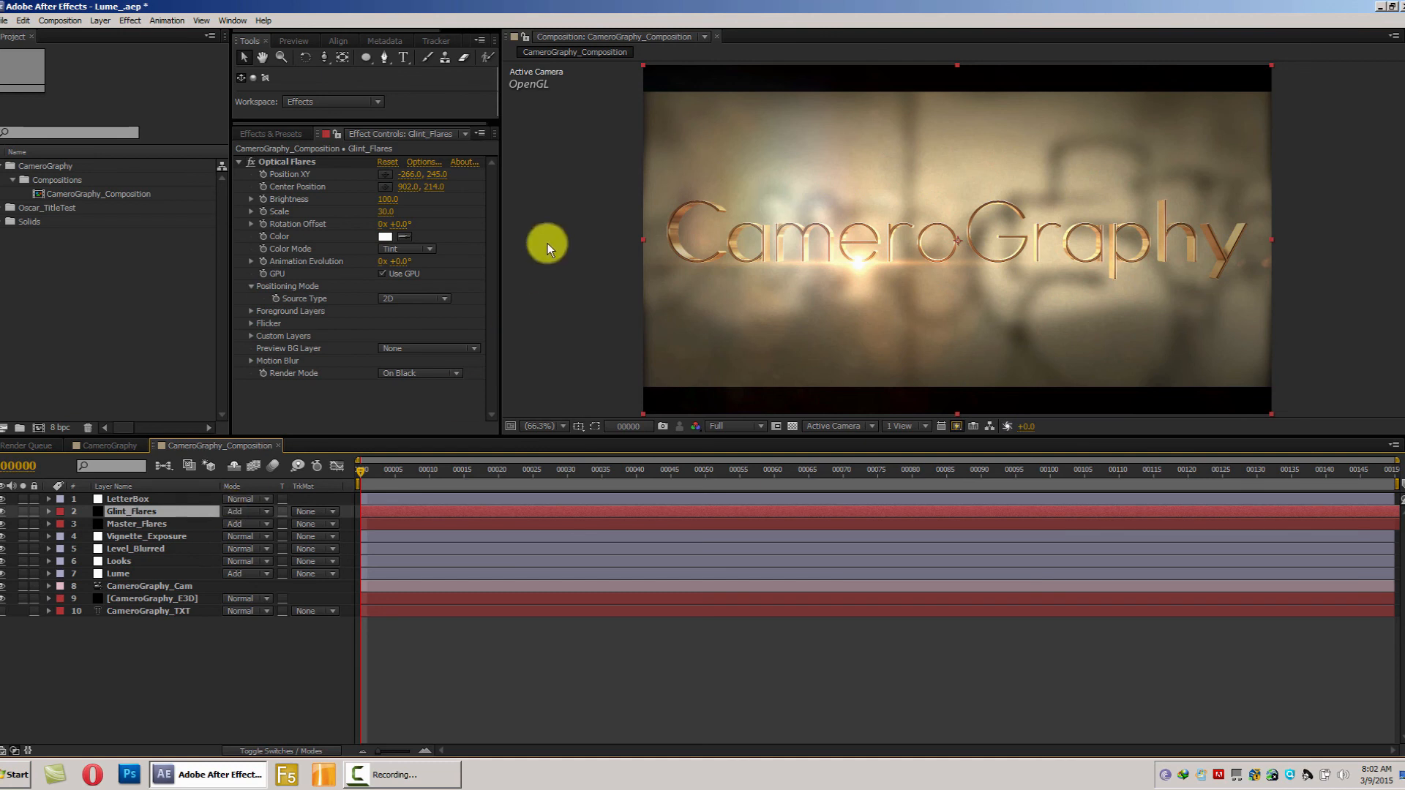
click(388, 212)
click(472, 210)
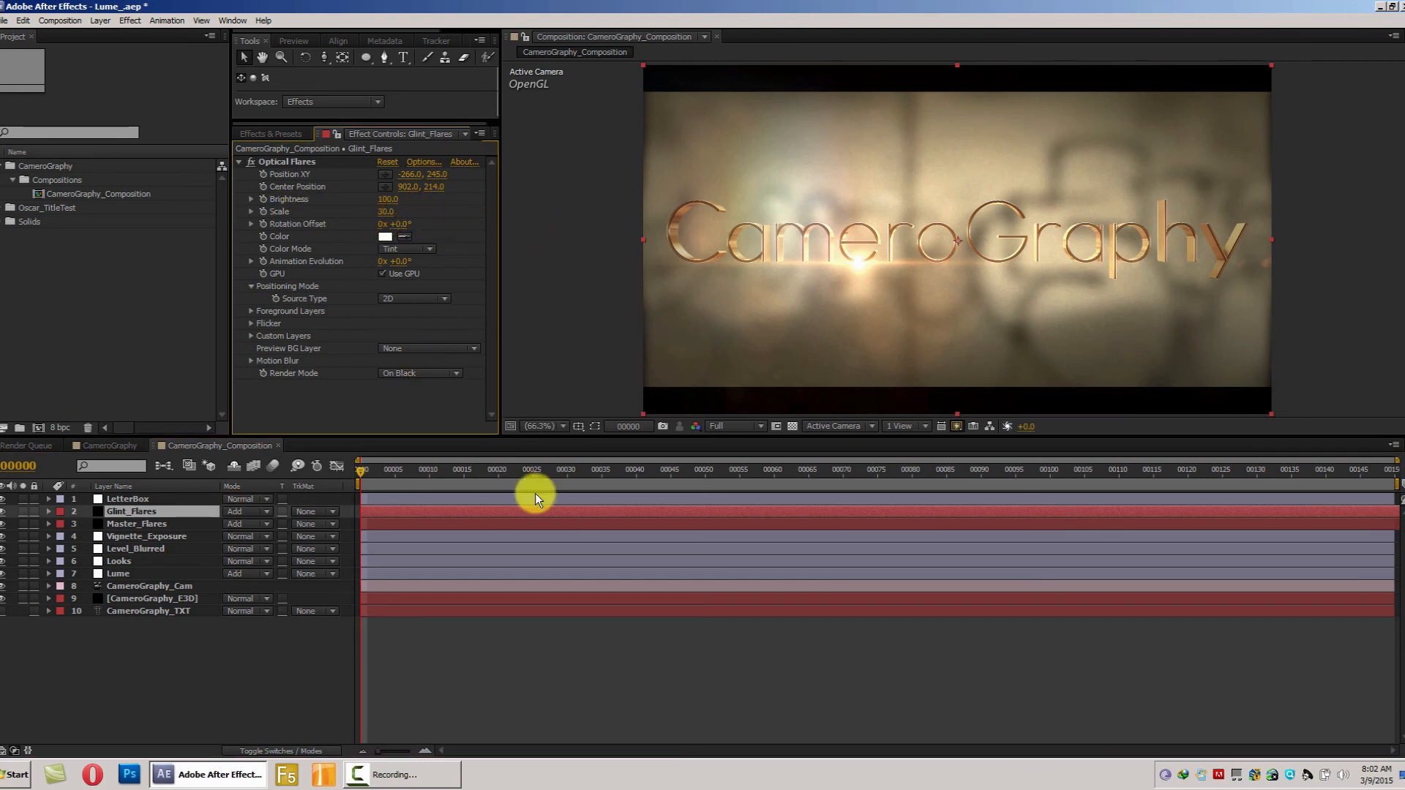
click(155, 524)
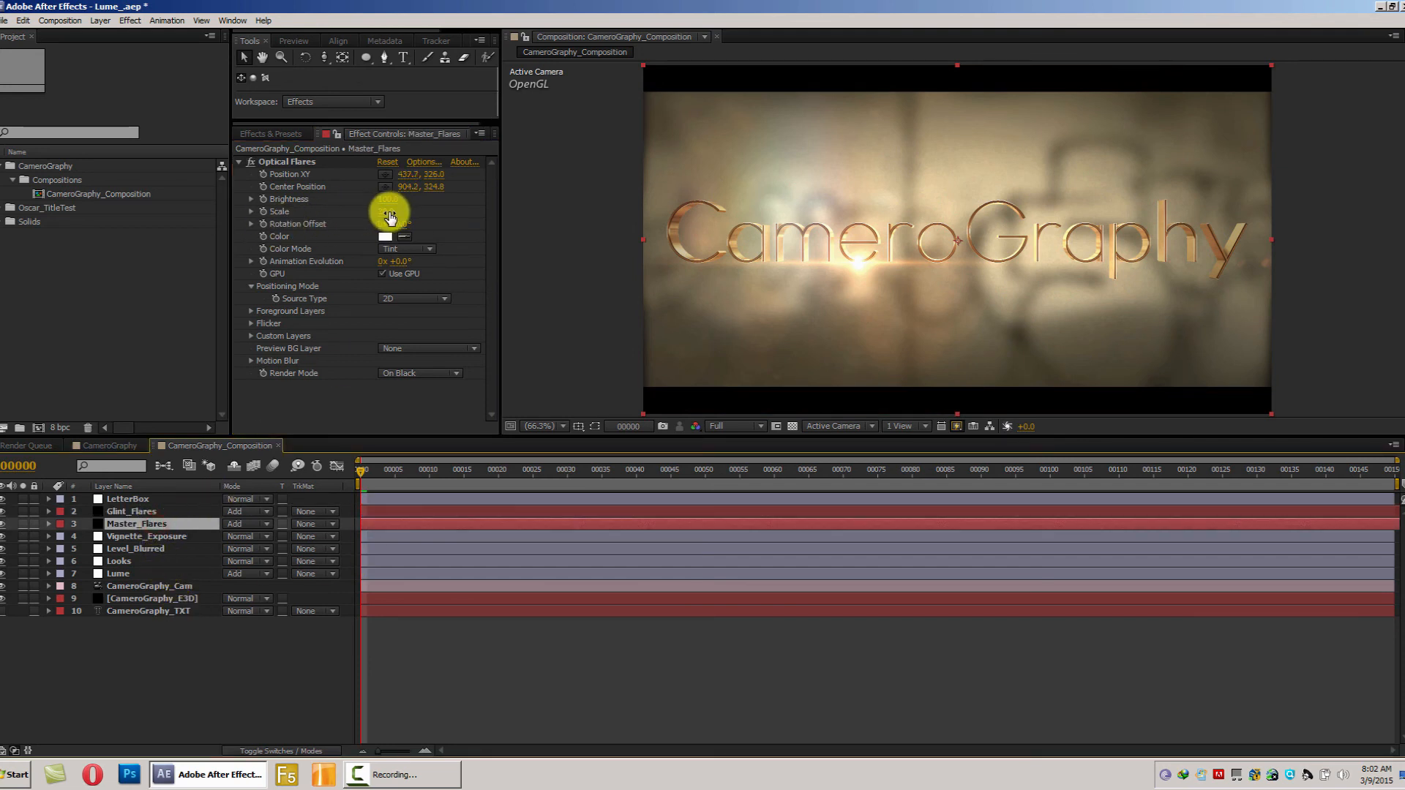
click(147, 669)
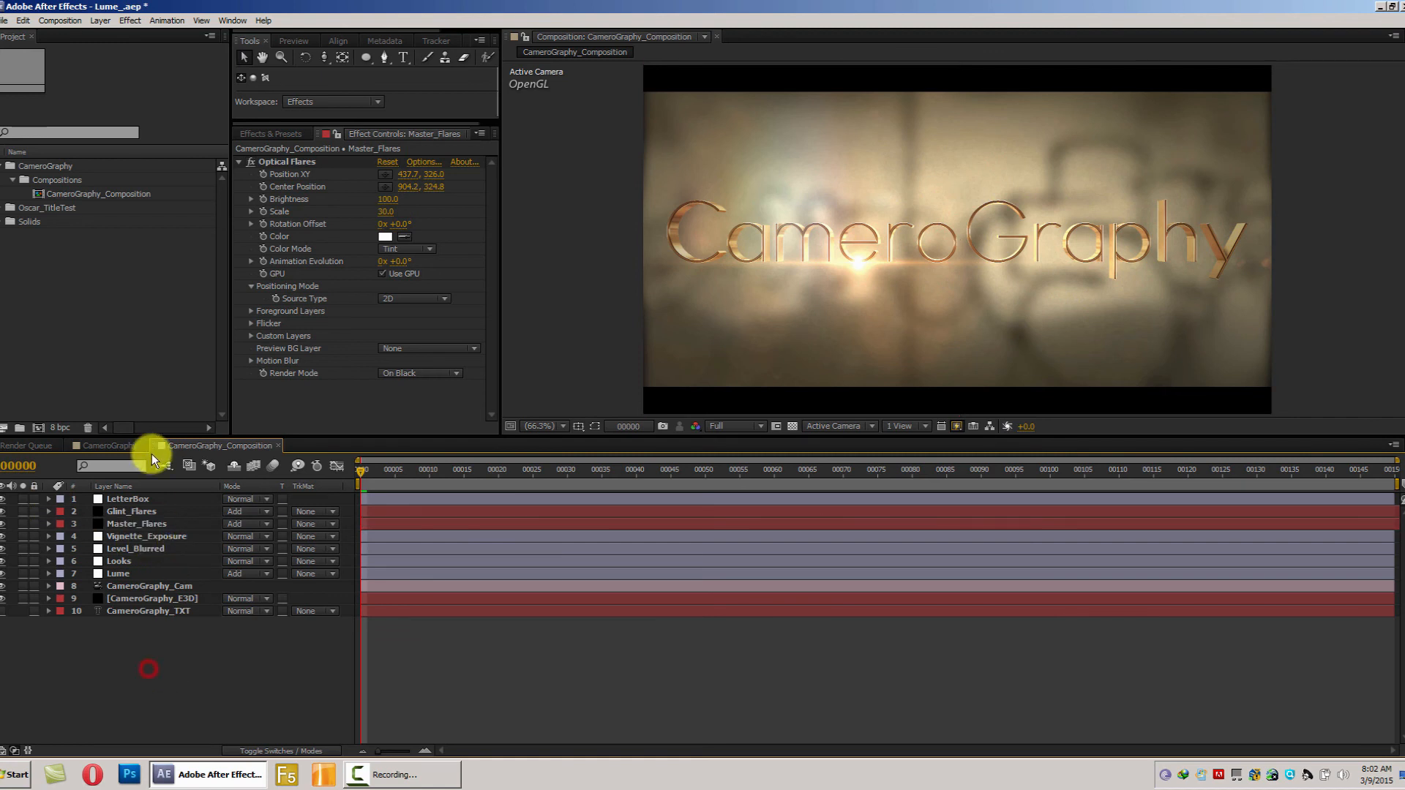
- Examine the finished title in the reference CameroGraphy composition, then return to CameroGraphy_Composition
click(117, 445)
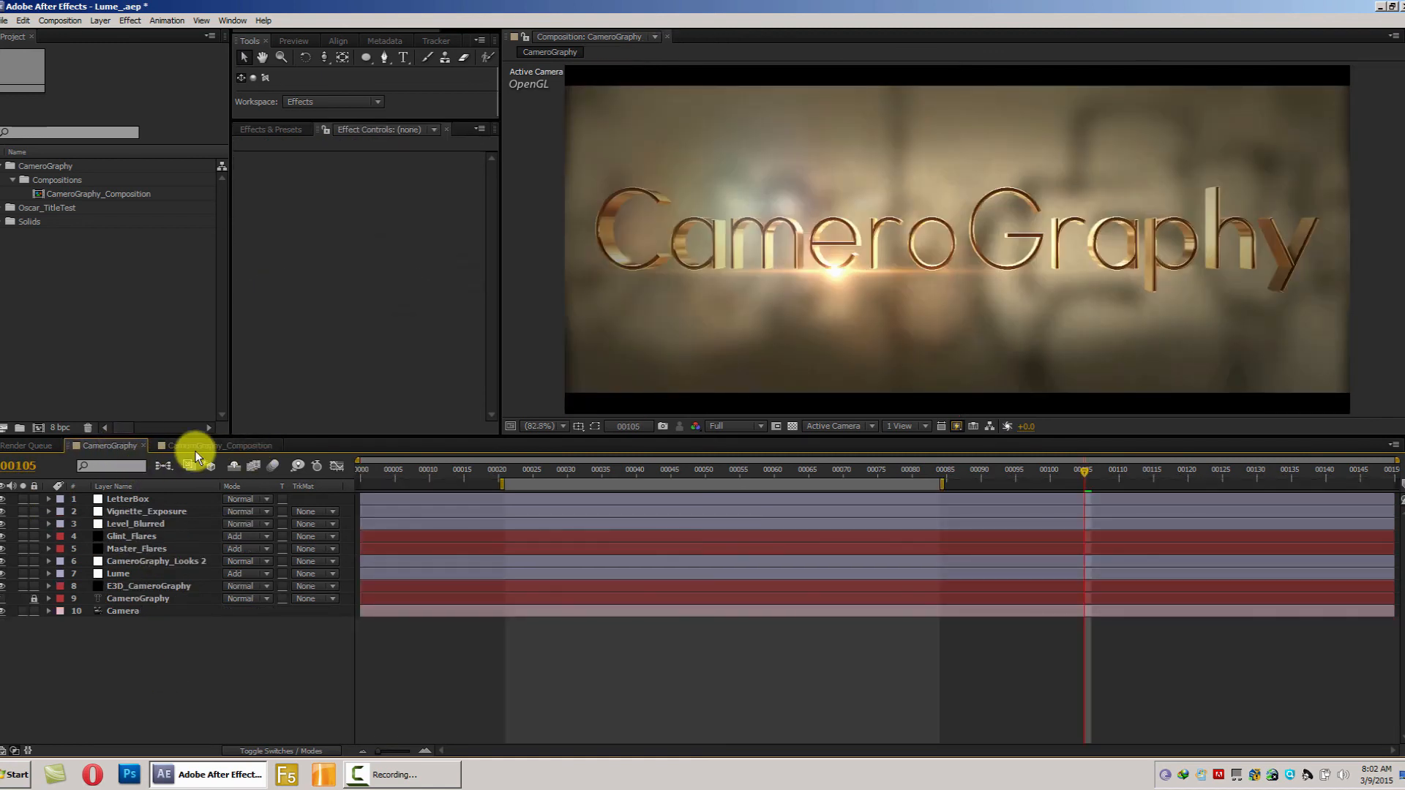
key(h)
drag(963, 263, 1144, 292)
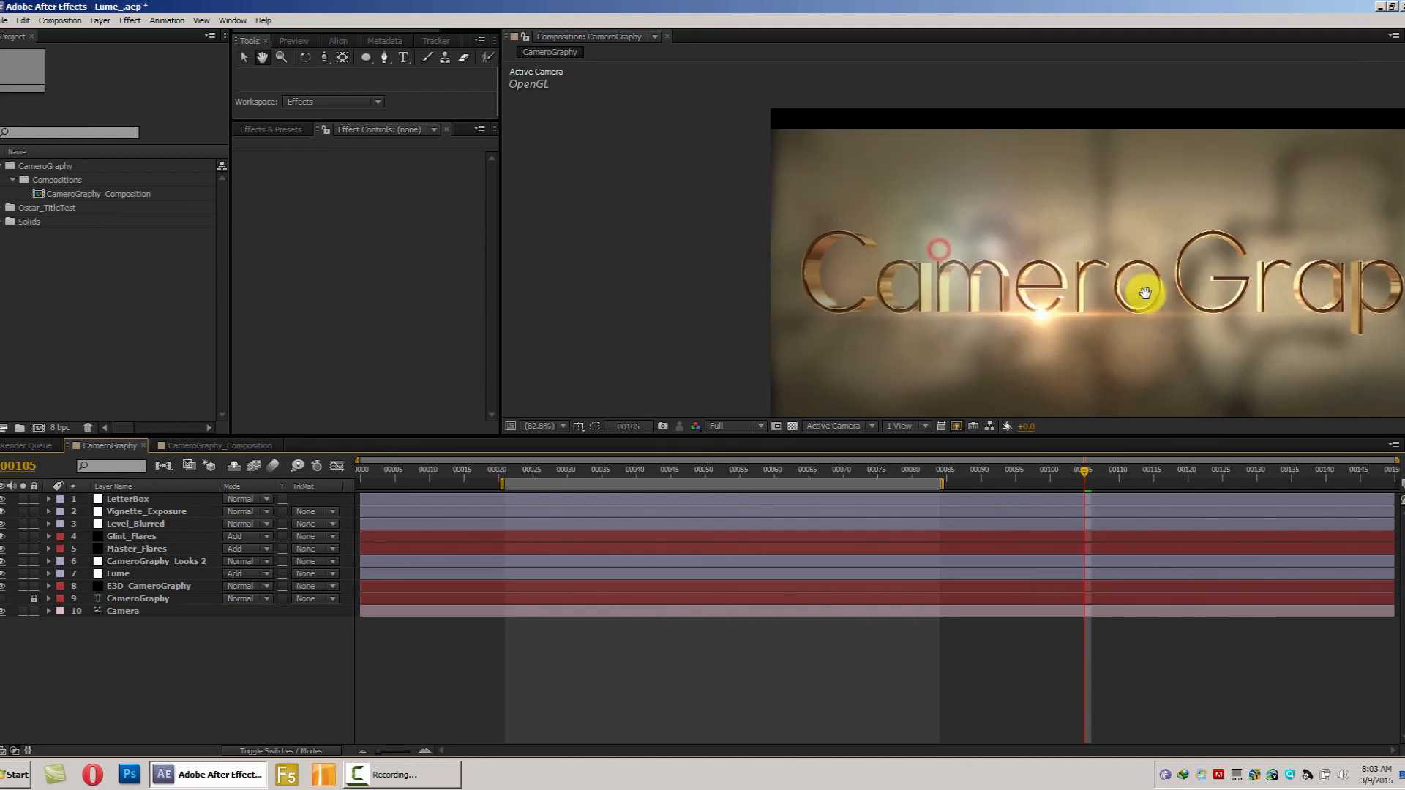
drag(950, 240, 897, 263)
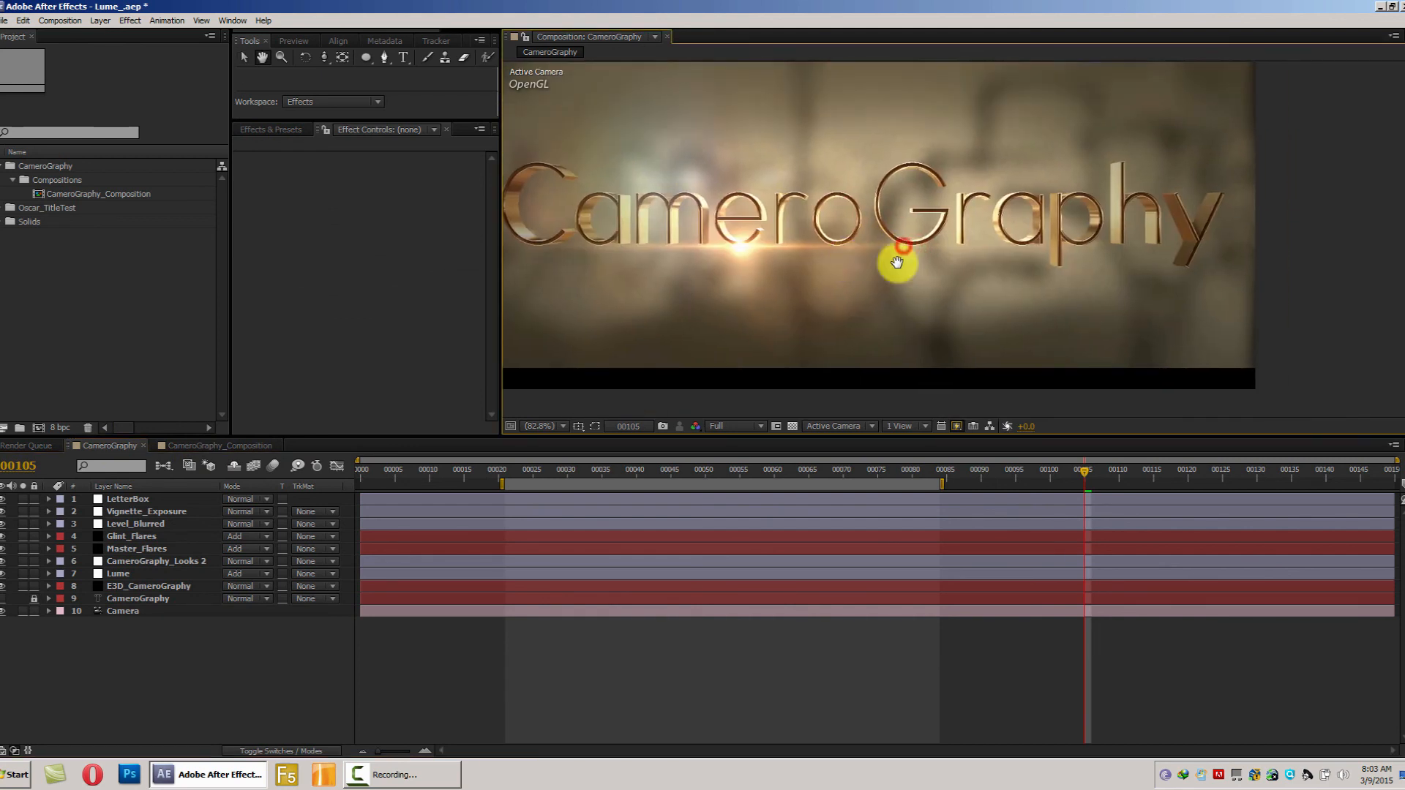
drag(724, 189, 885, 202)
key(v)
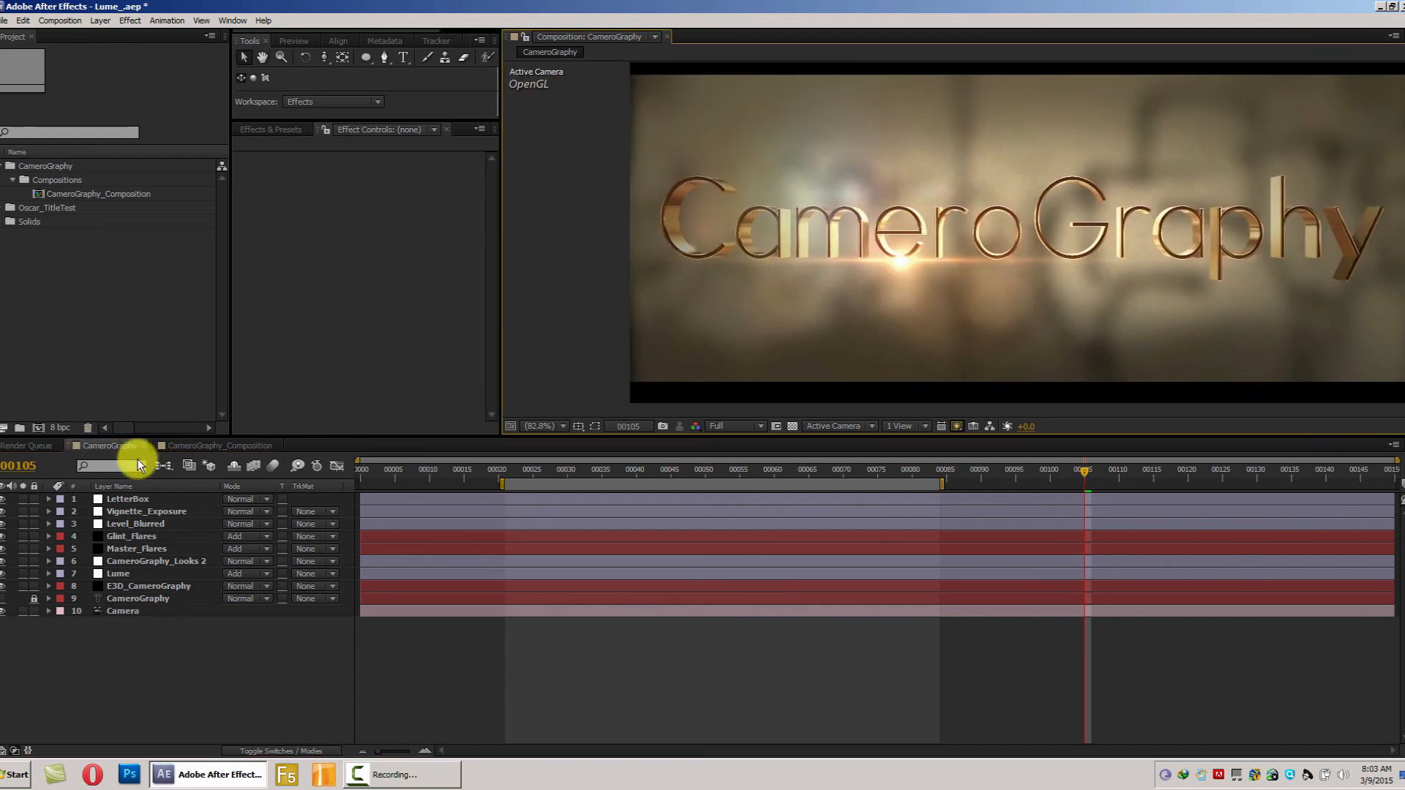
click(207, 447)
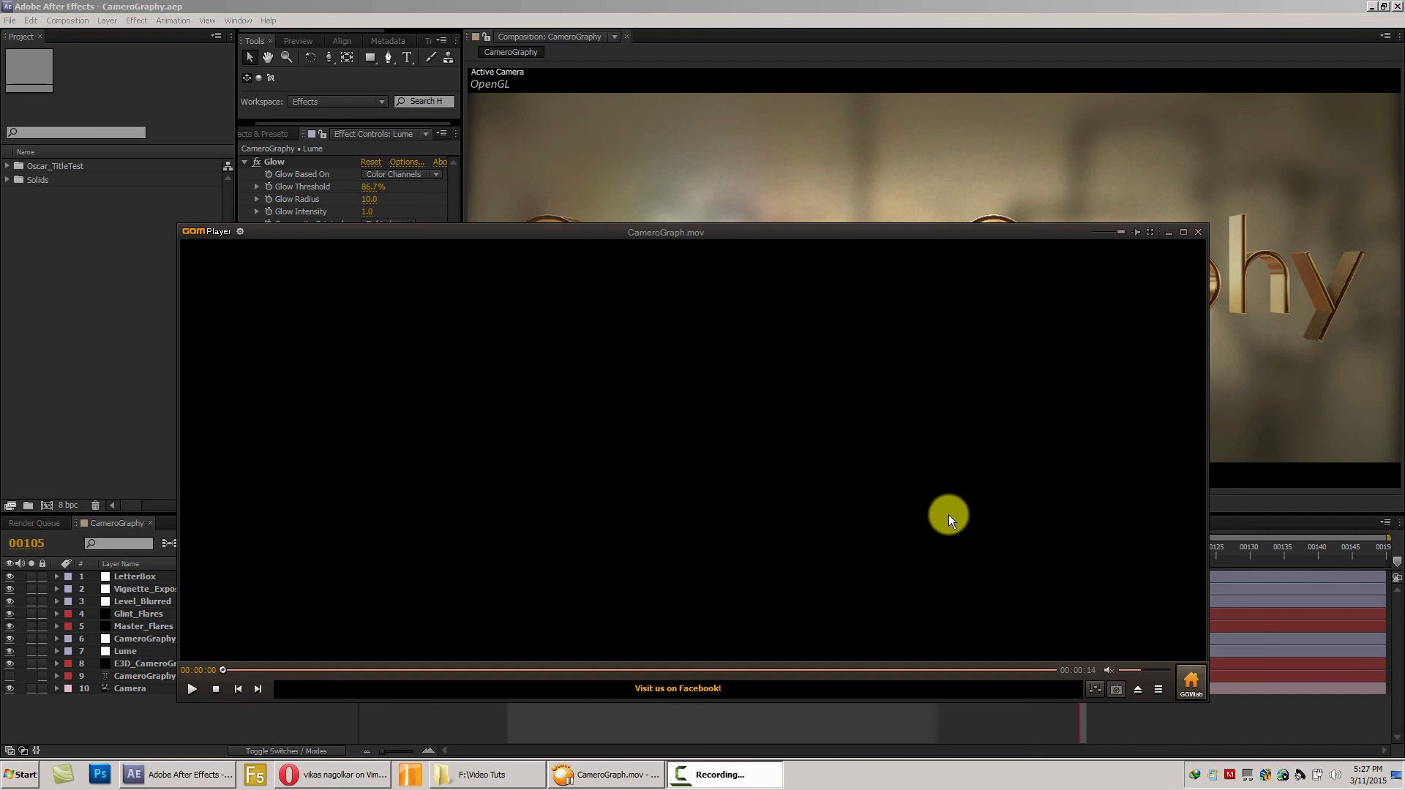
- Switch to GOM Player, play the rendered CameroGraph.mov, bookmark it at about 11.7 seconds and stop playback
drag(794, 230, 834, 218)
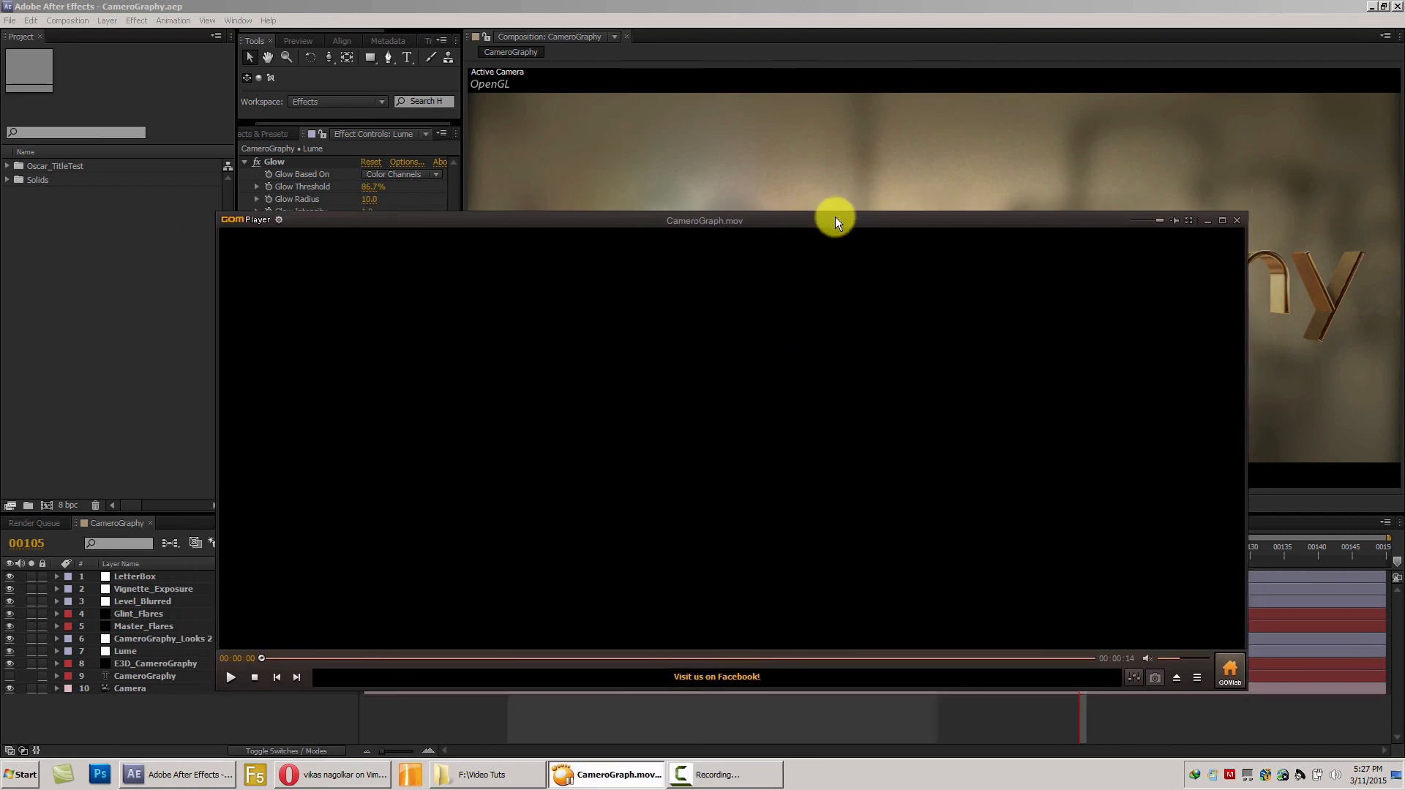
click(621, 420)
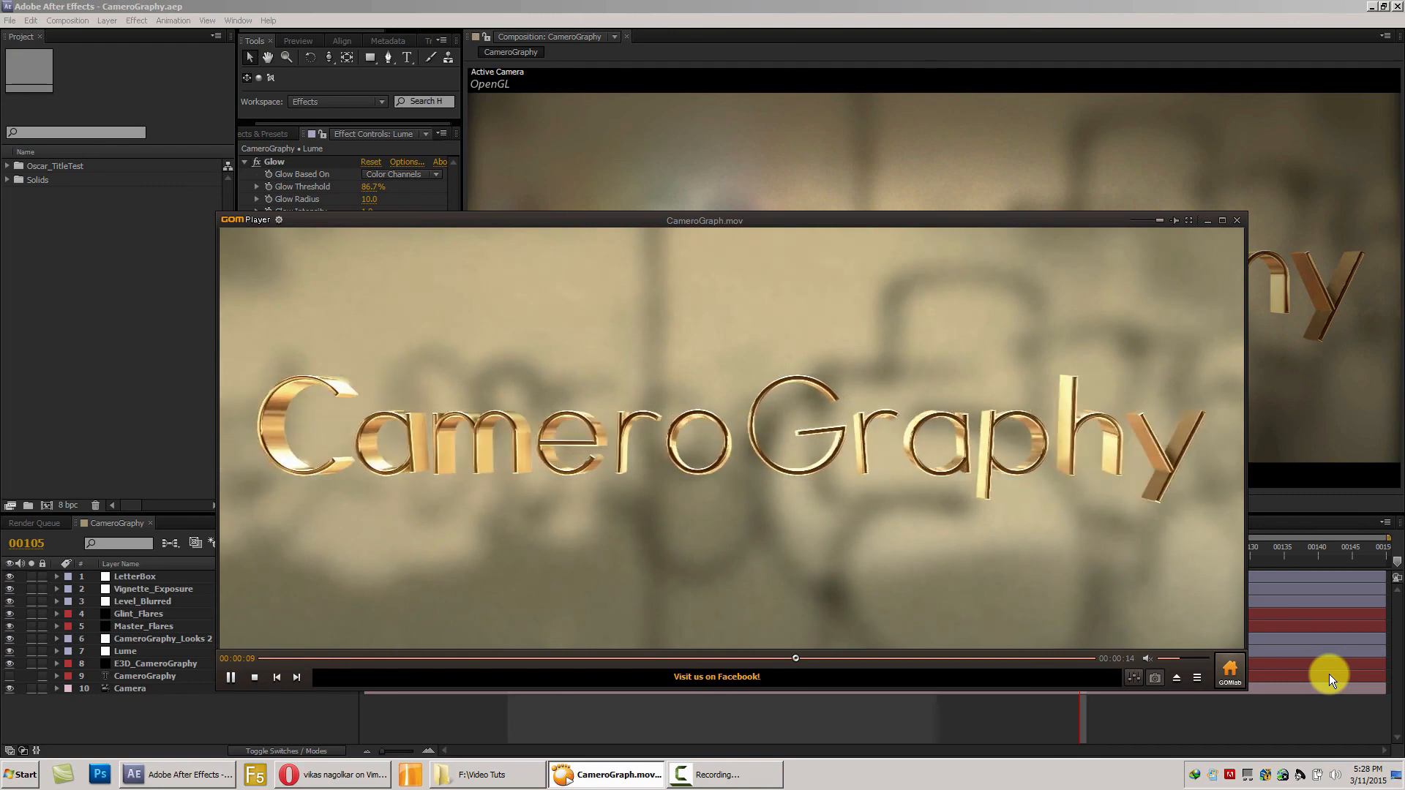
key(b)
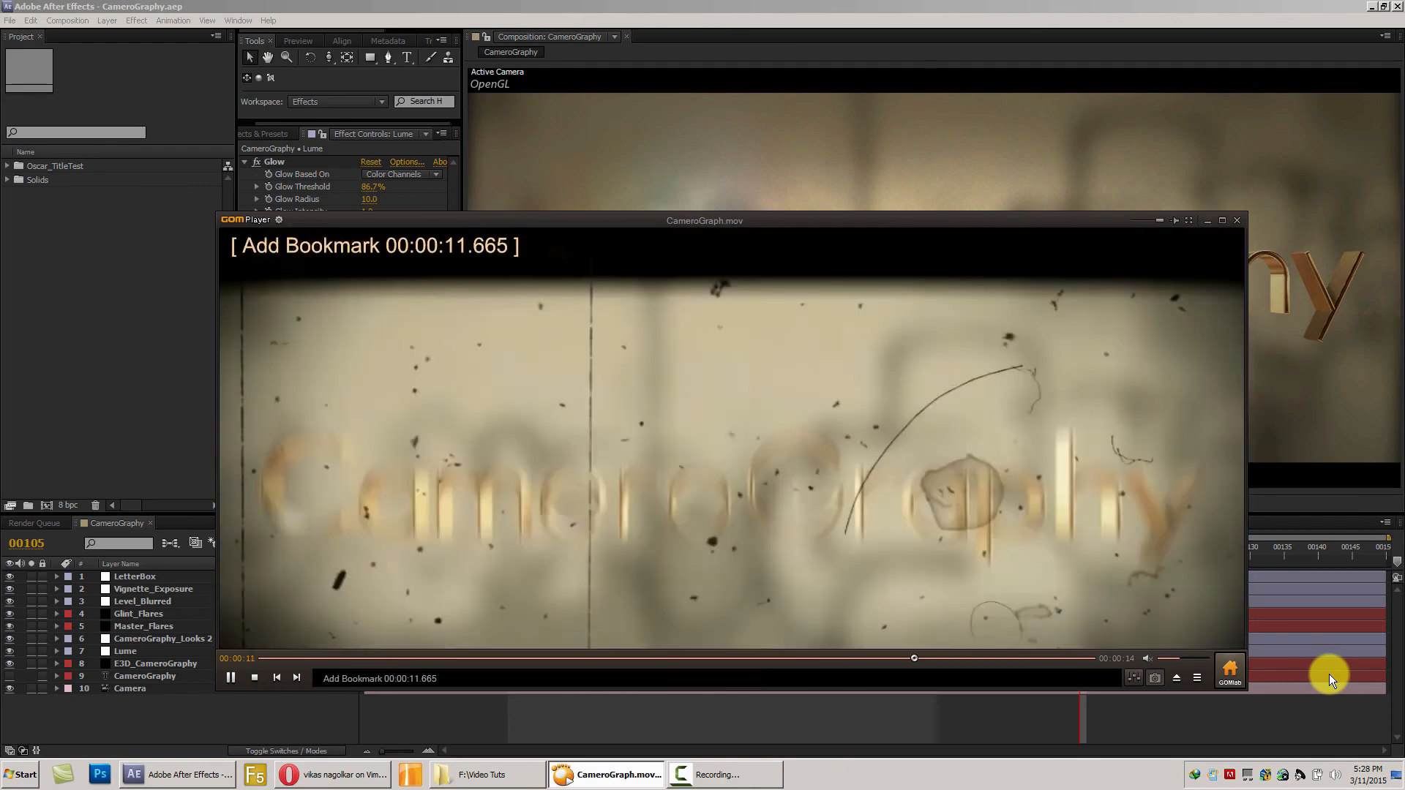
key(ctrl+space)
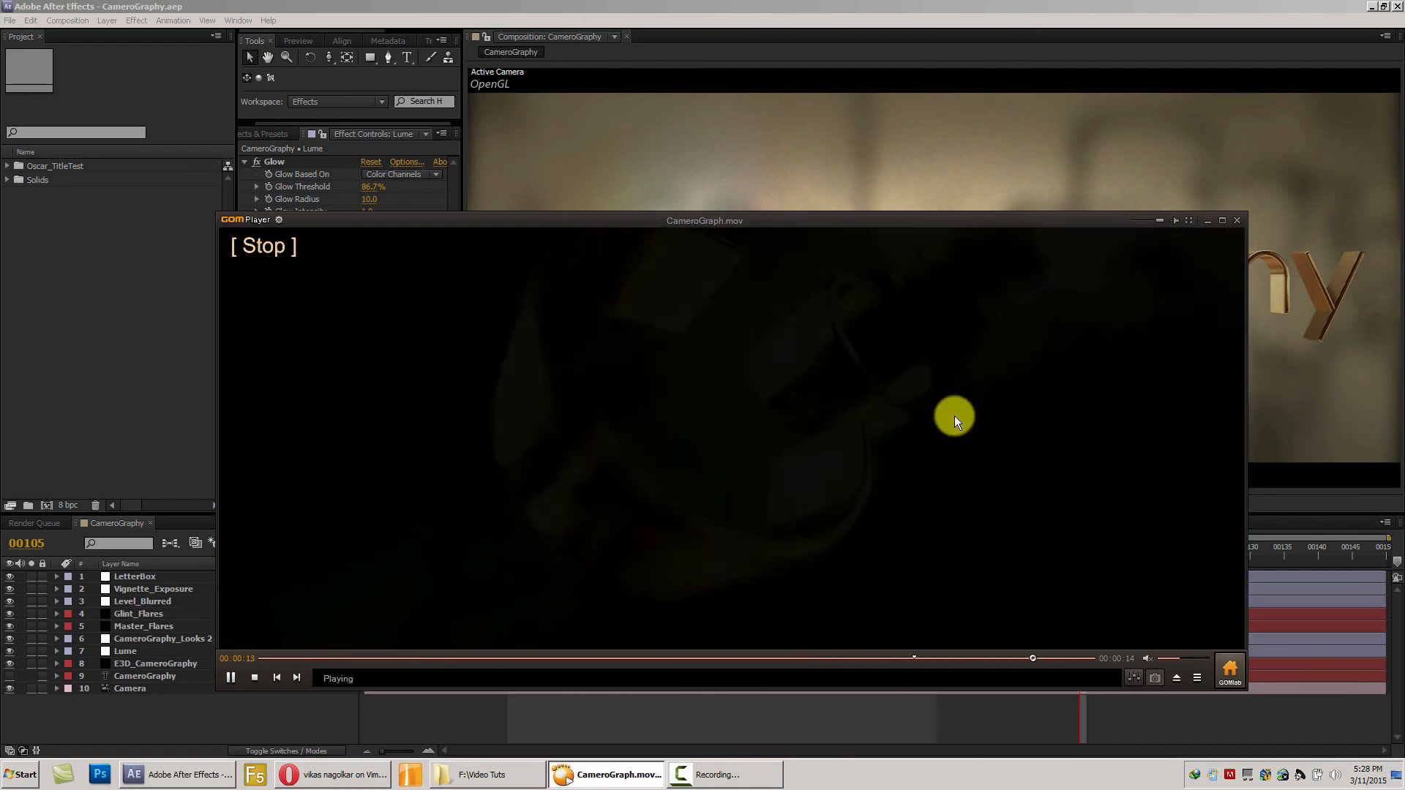
- Replay CameroGraph.mov from the start with the sound muted
key(space)
click(1149, 658)
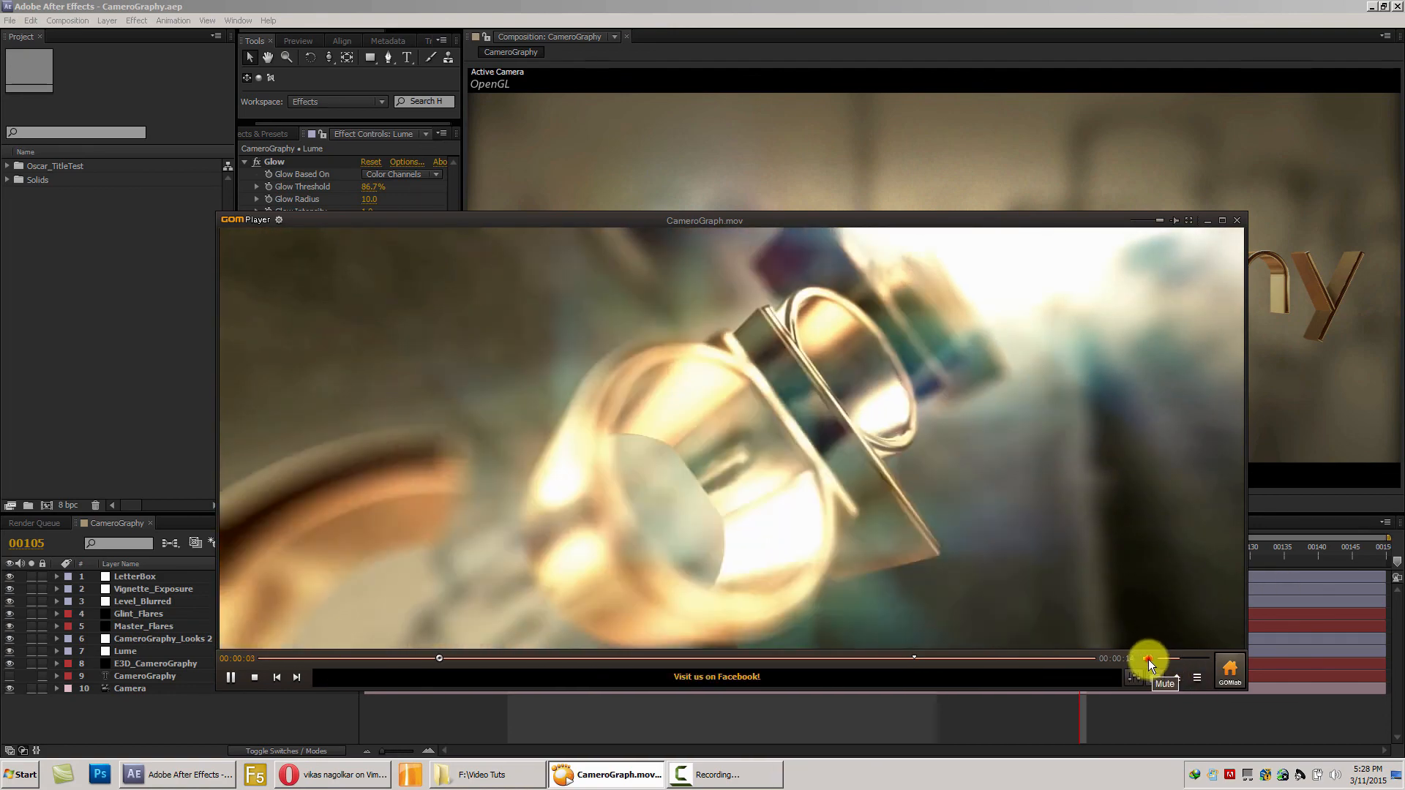
click(1148, 660)
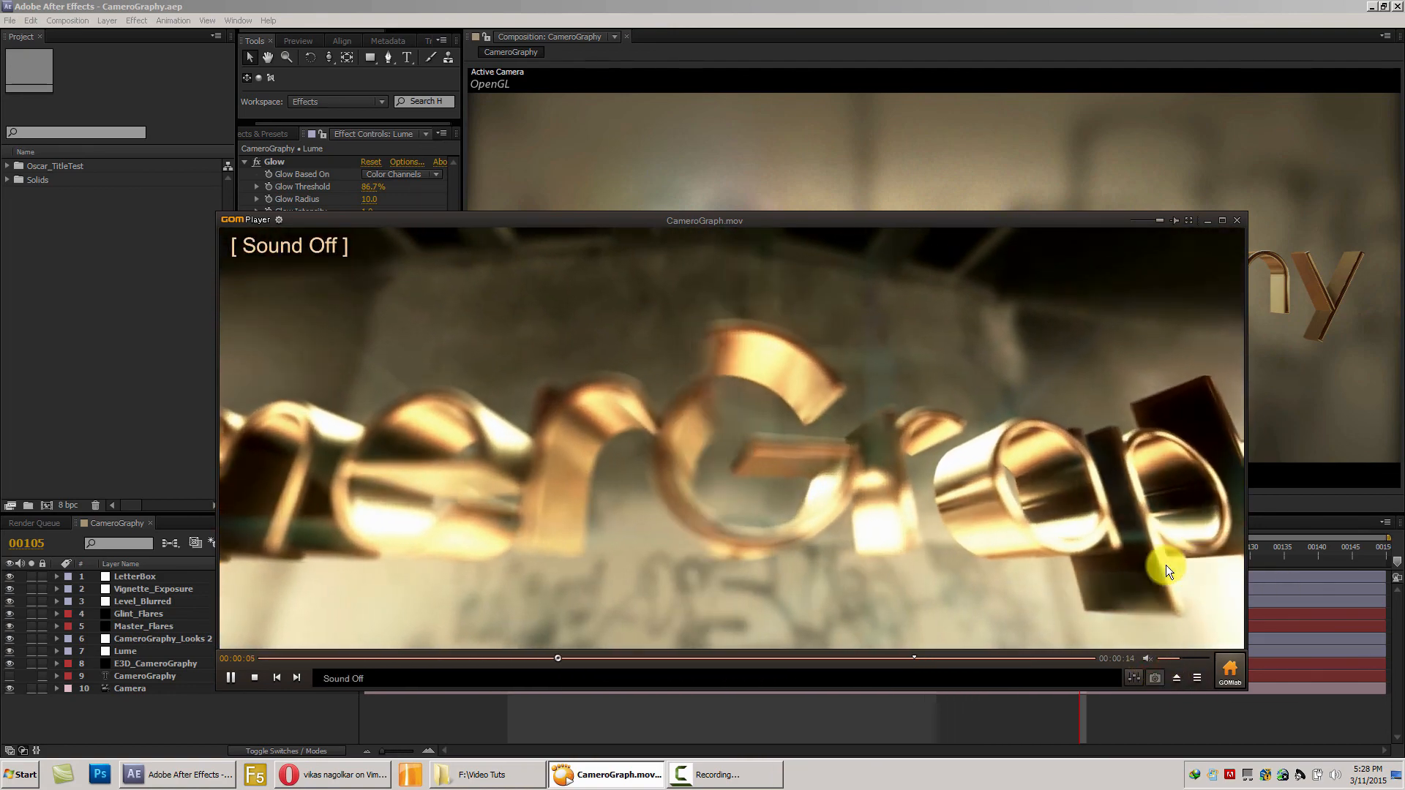